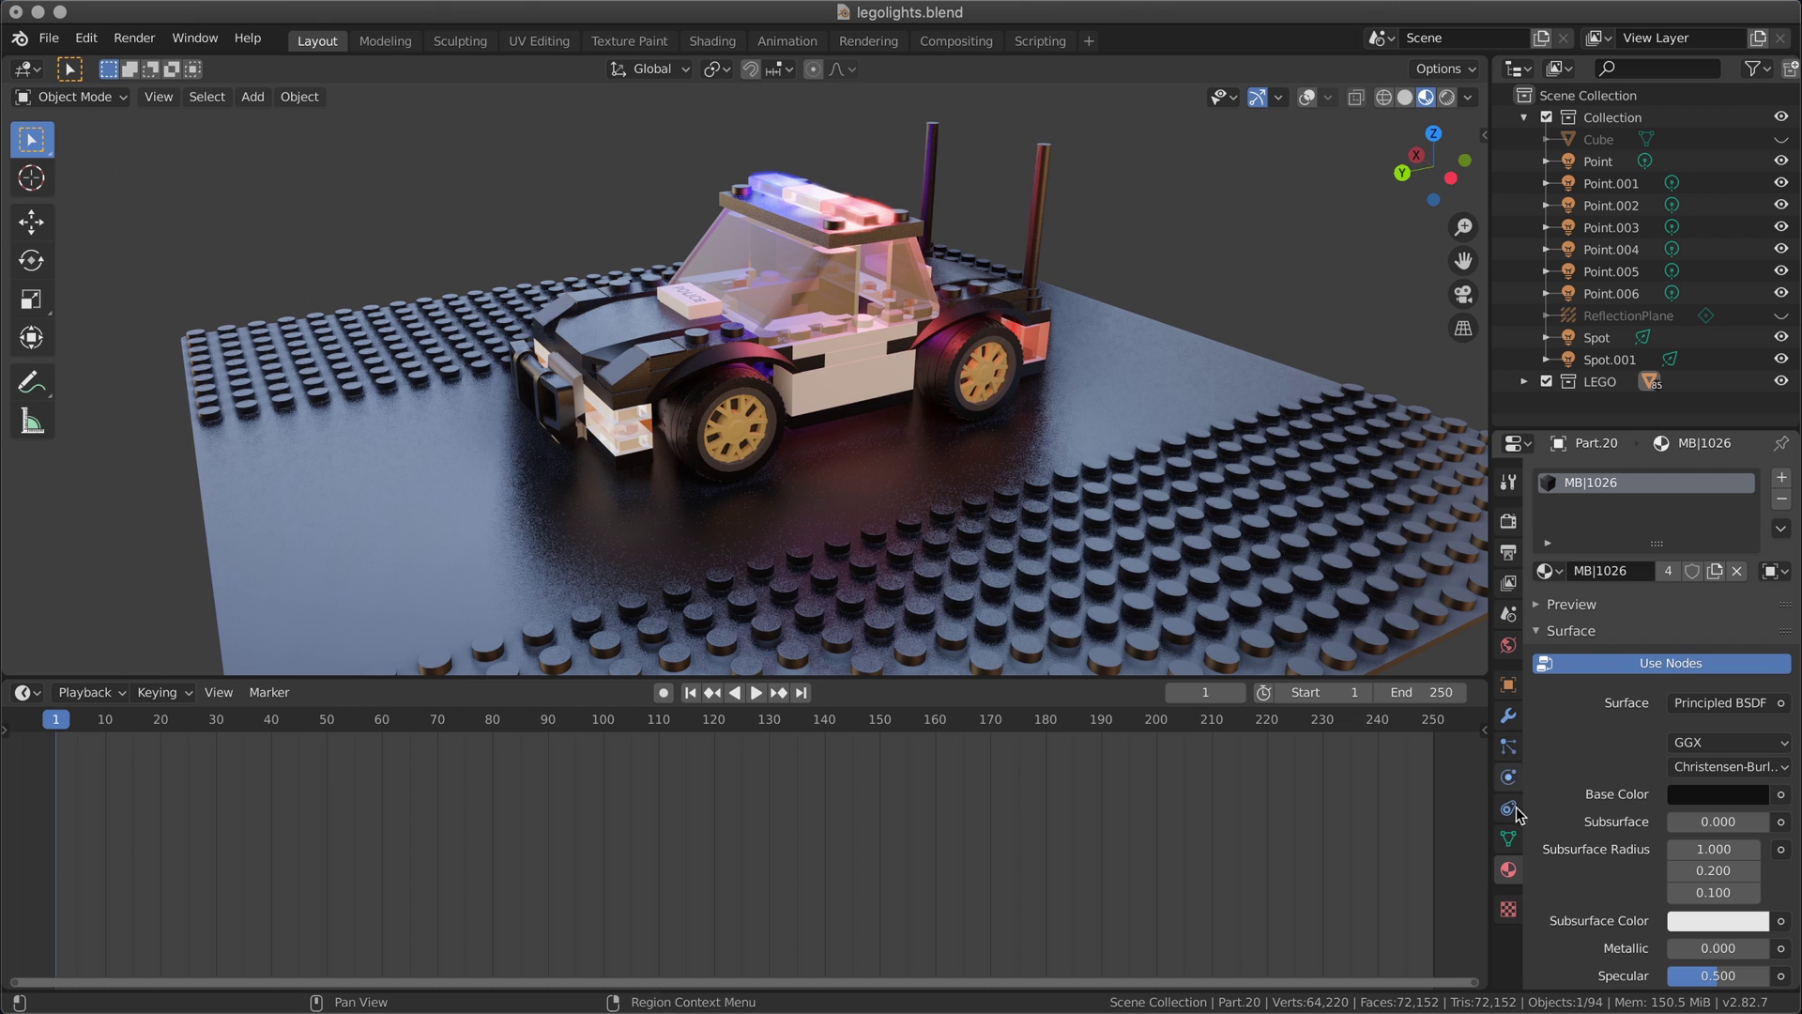
# Expand the Preview panel to show Part.20's MB|1026 material rendered on a cube.
pyautogui.click(1518, 444)
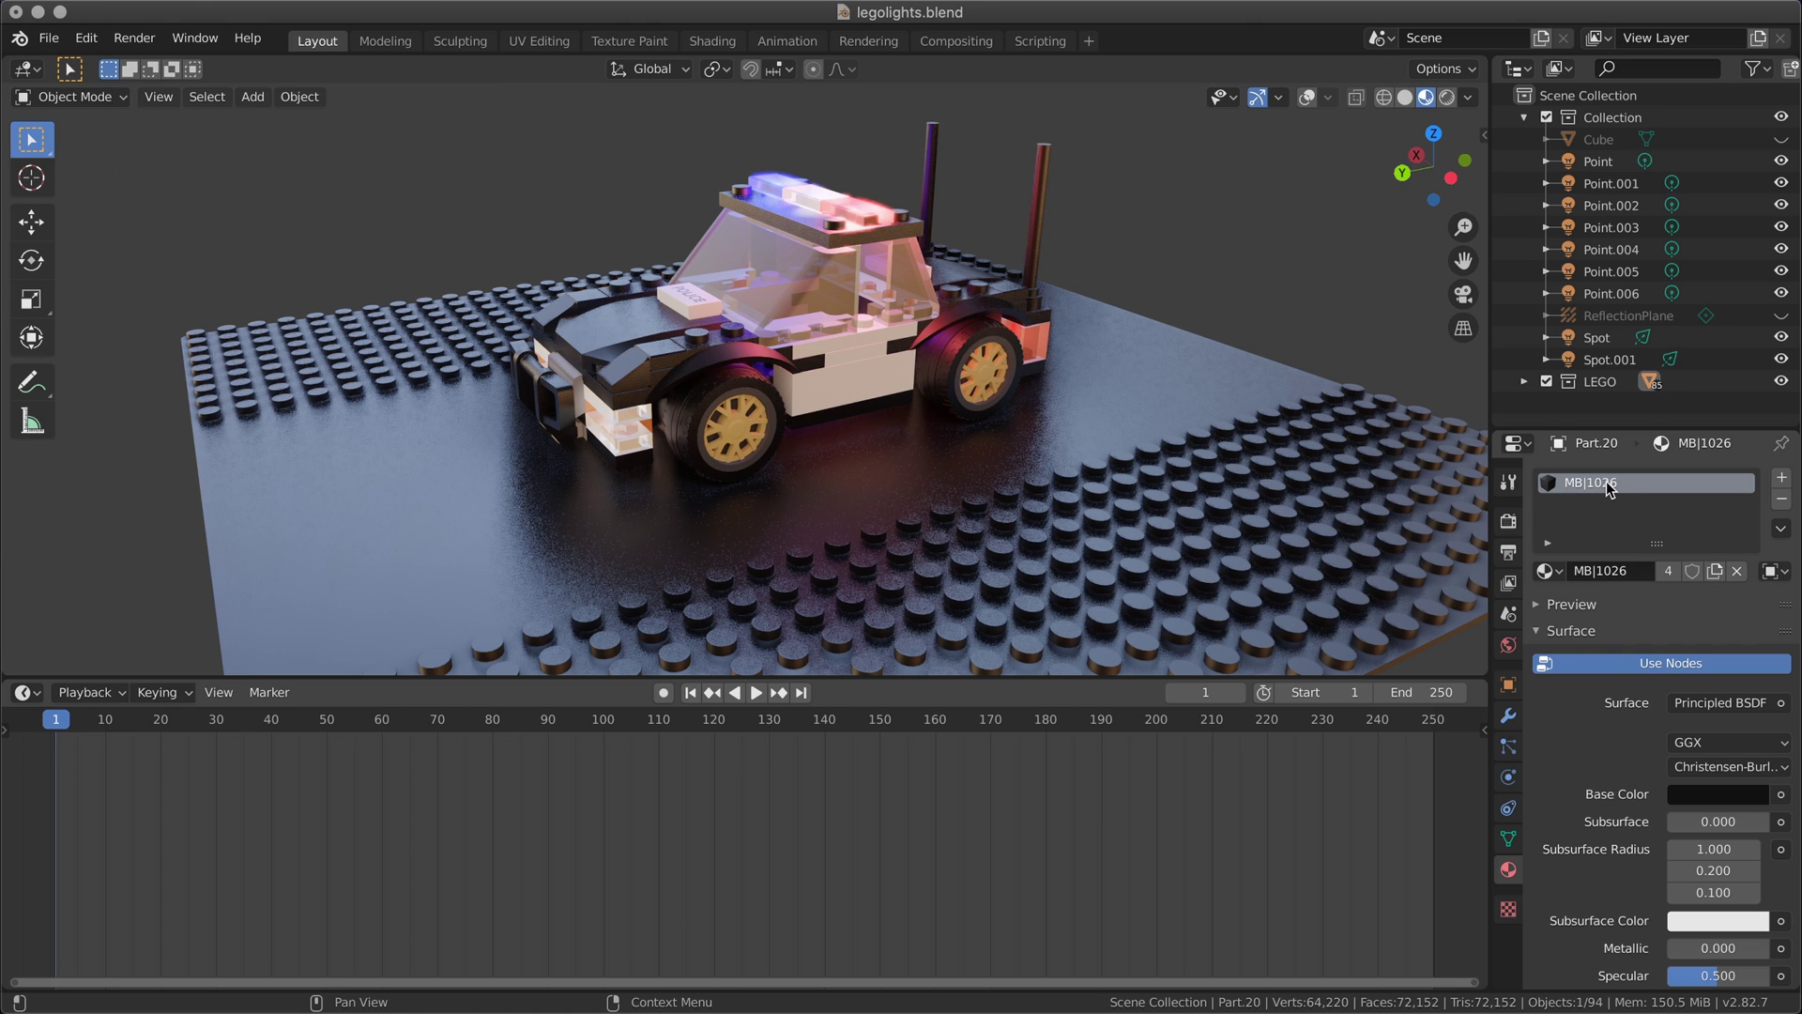
pyautogui.click(1546, 572)
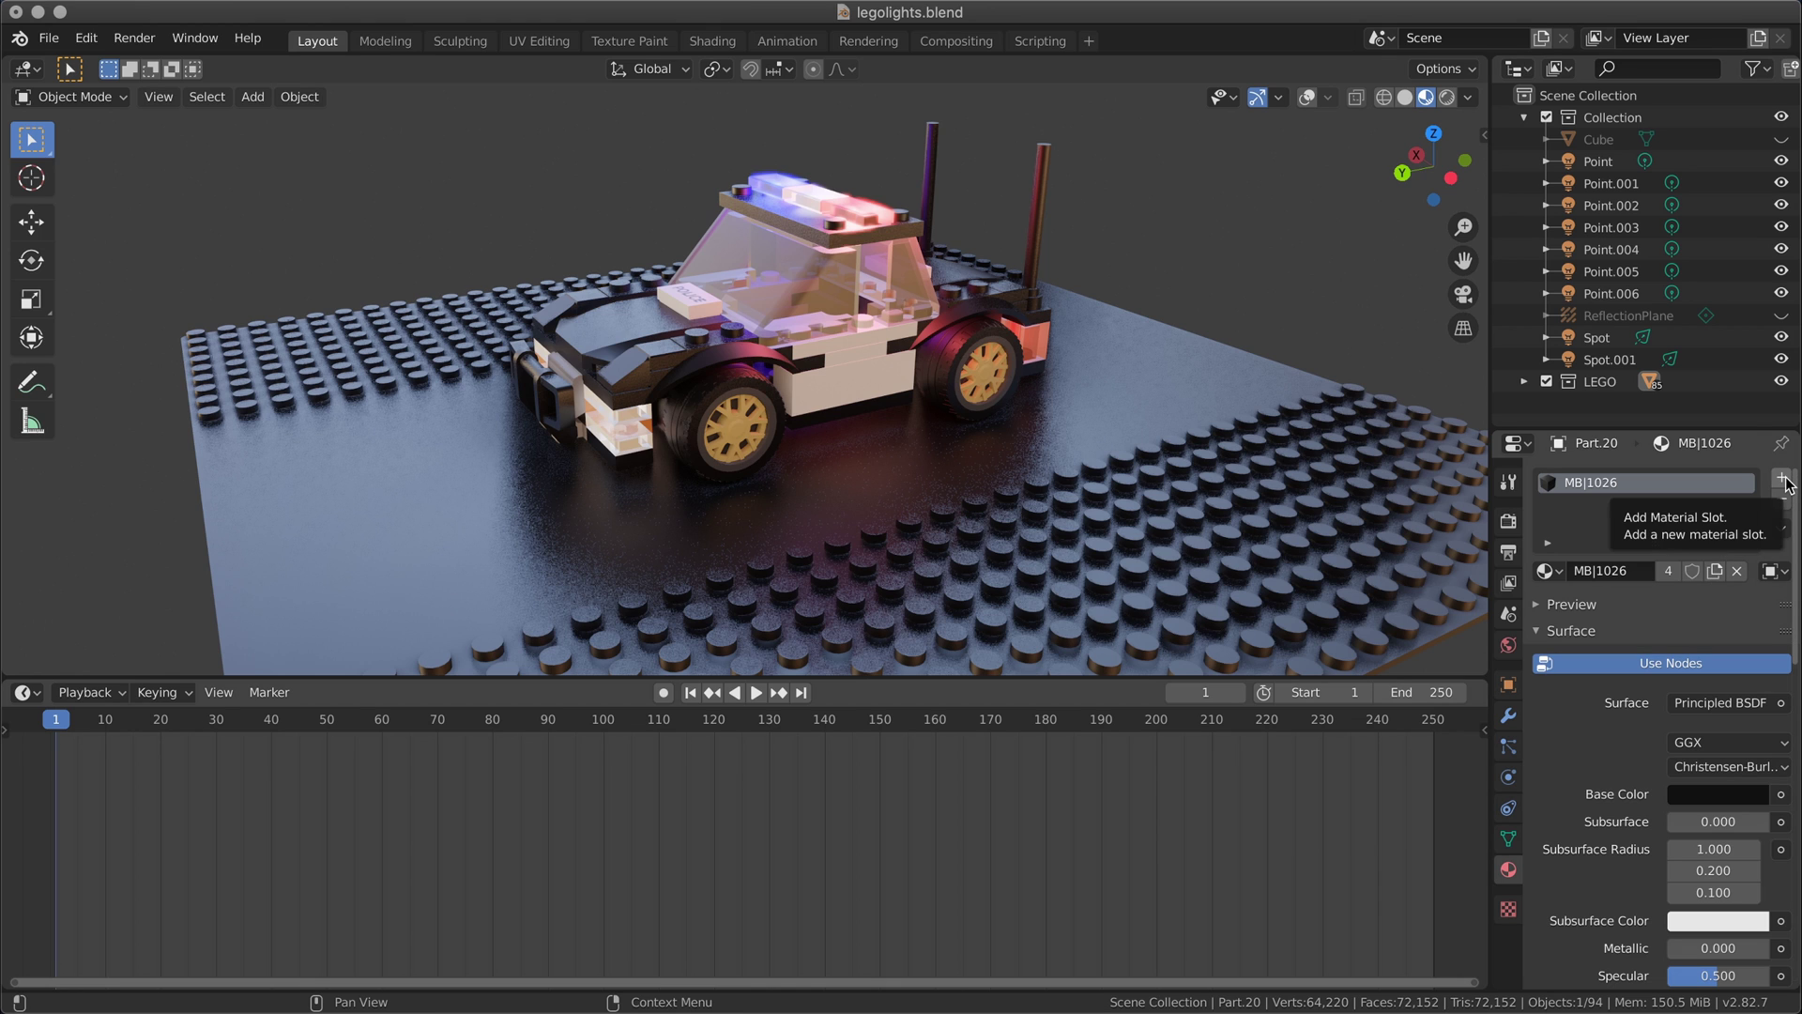
pyautogui.click(1571, 603)
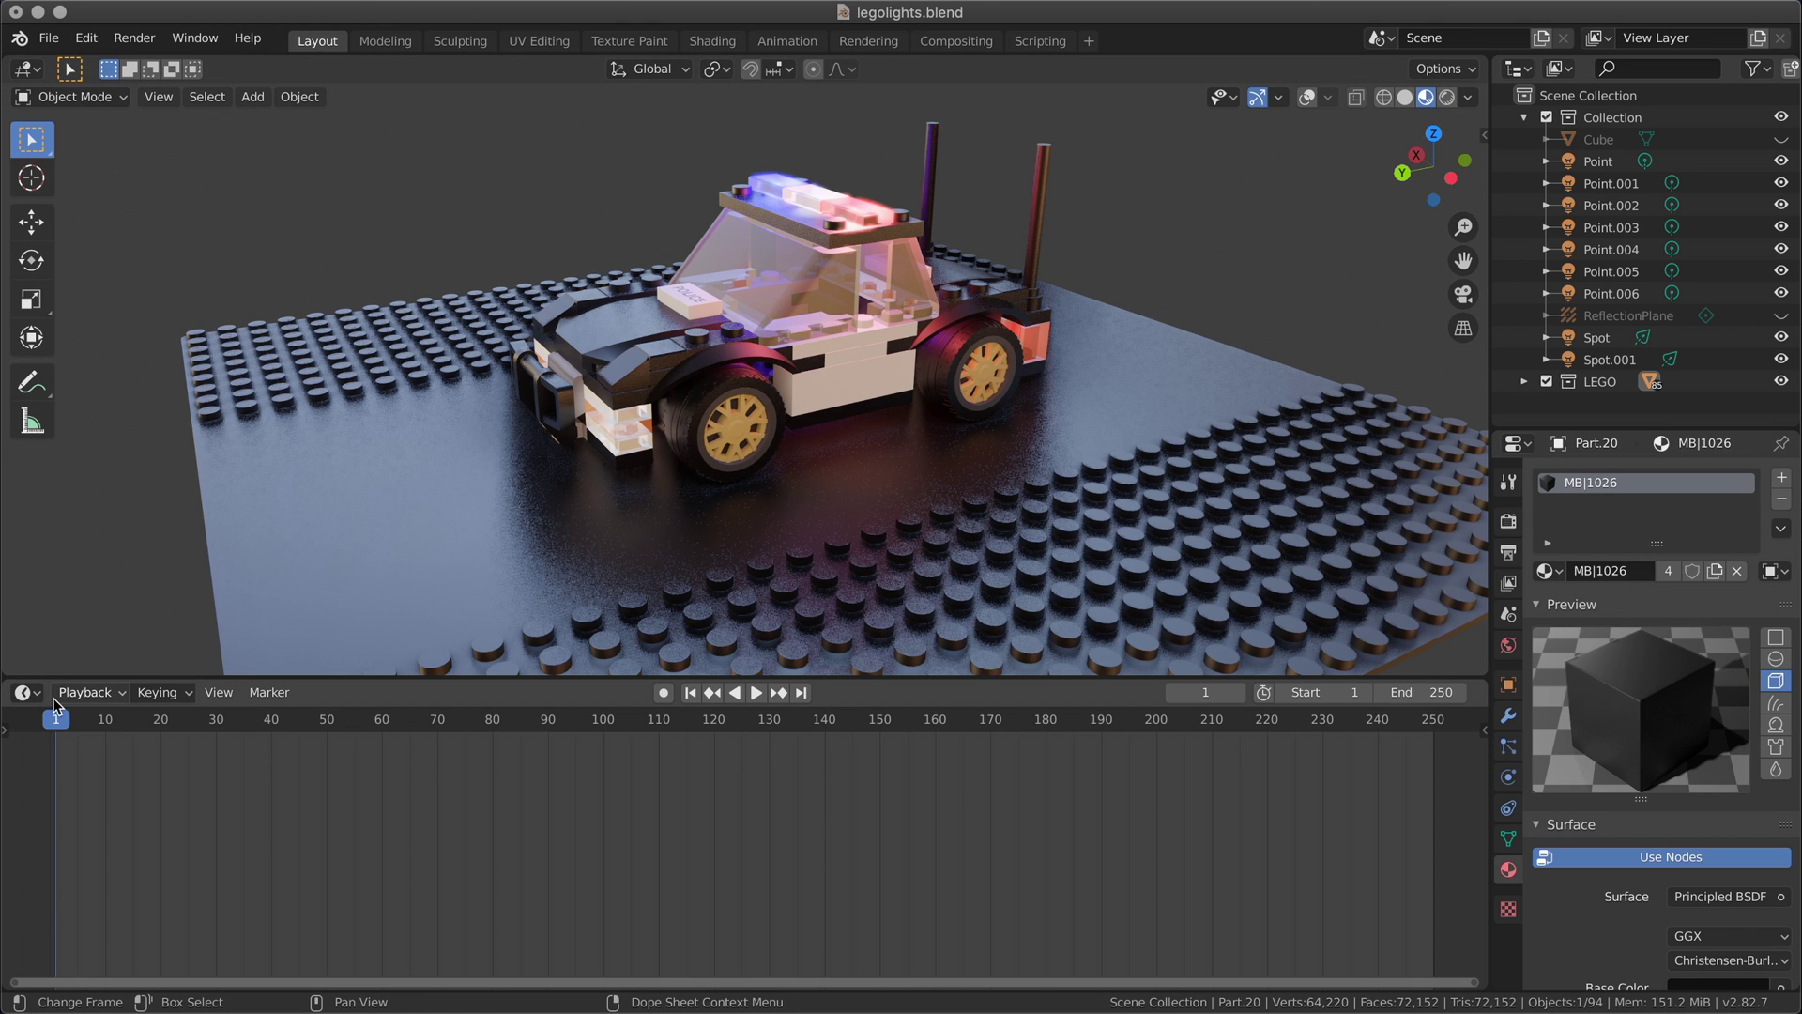
# Turn the timeline into a Shader Editor showing MB|1026's node tree.
pyautogui.click(28, 693)
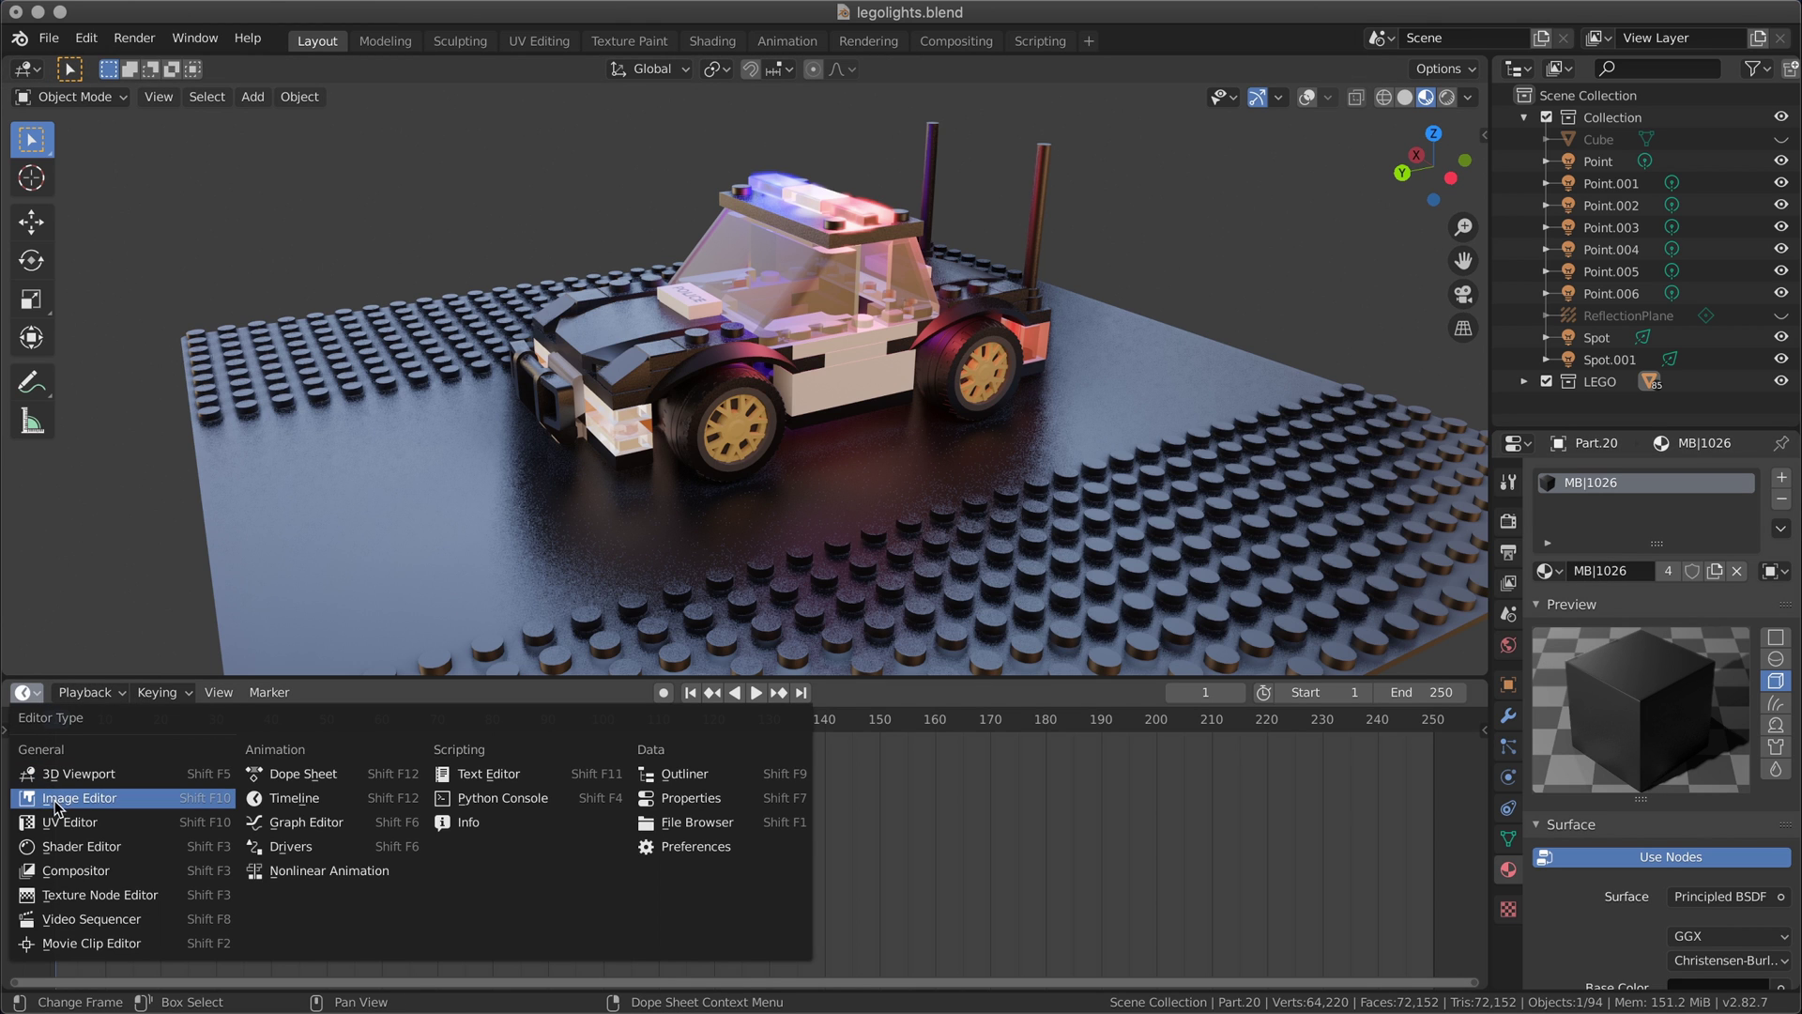
pyautogui.click(75, 848)
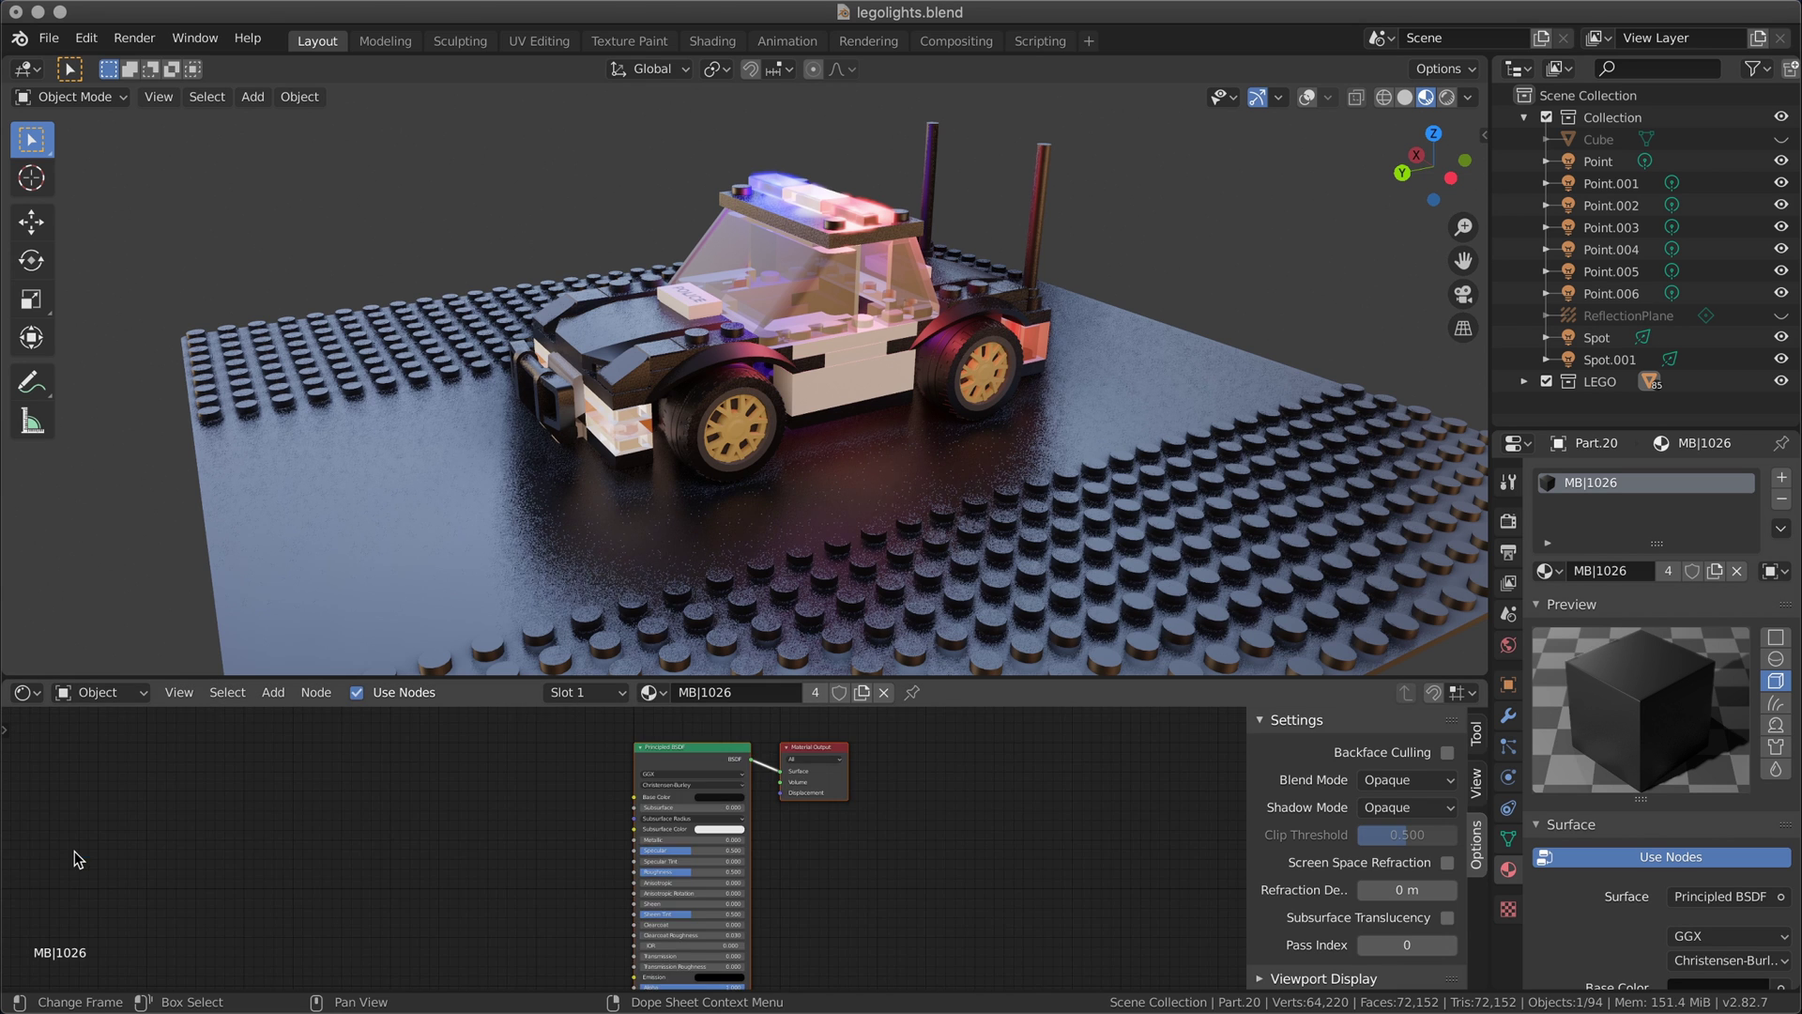
pyautogui.click(650, 695)
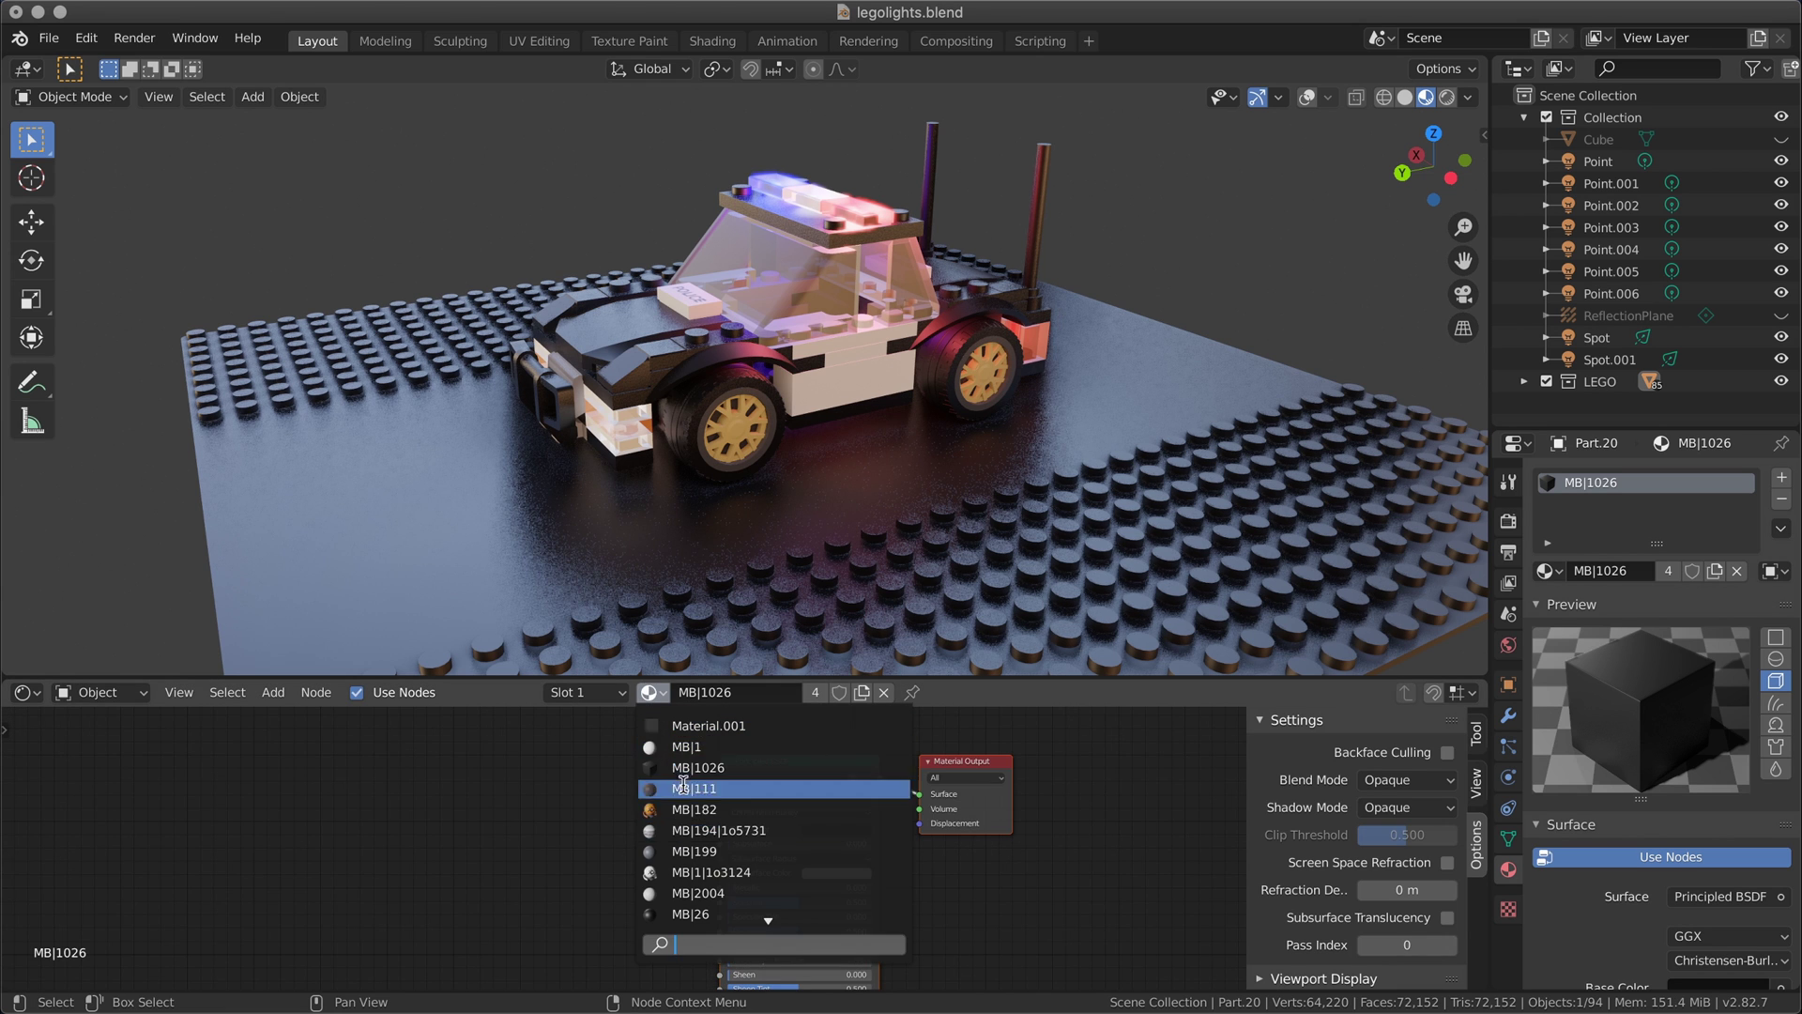
pyautogui.click(661, 695)
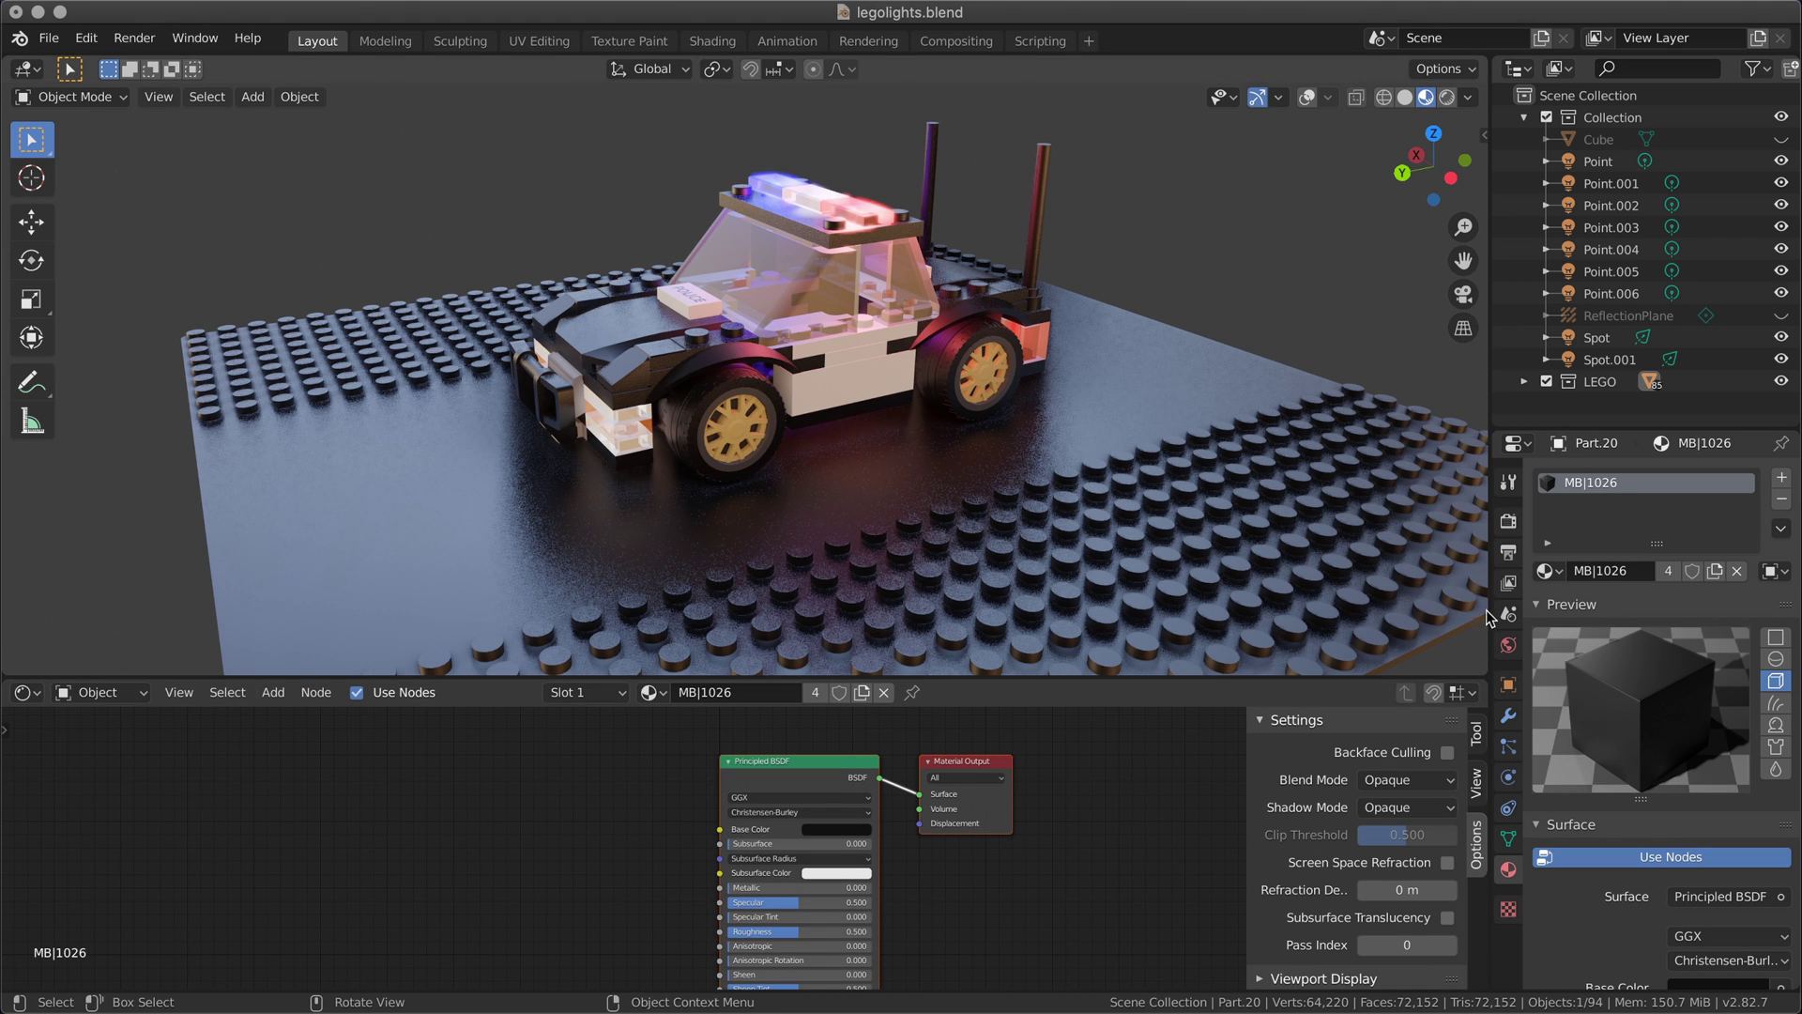
# Add an empty second material slot to Part.20, then remove it again.
pyautogui.click(608, 697)
pyautogui.click(607, 696)
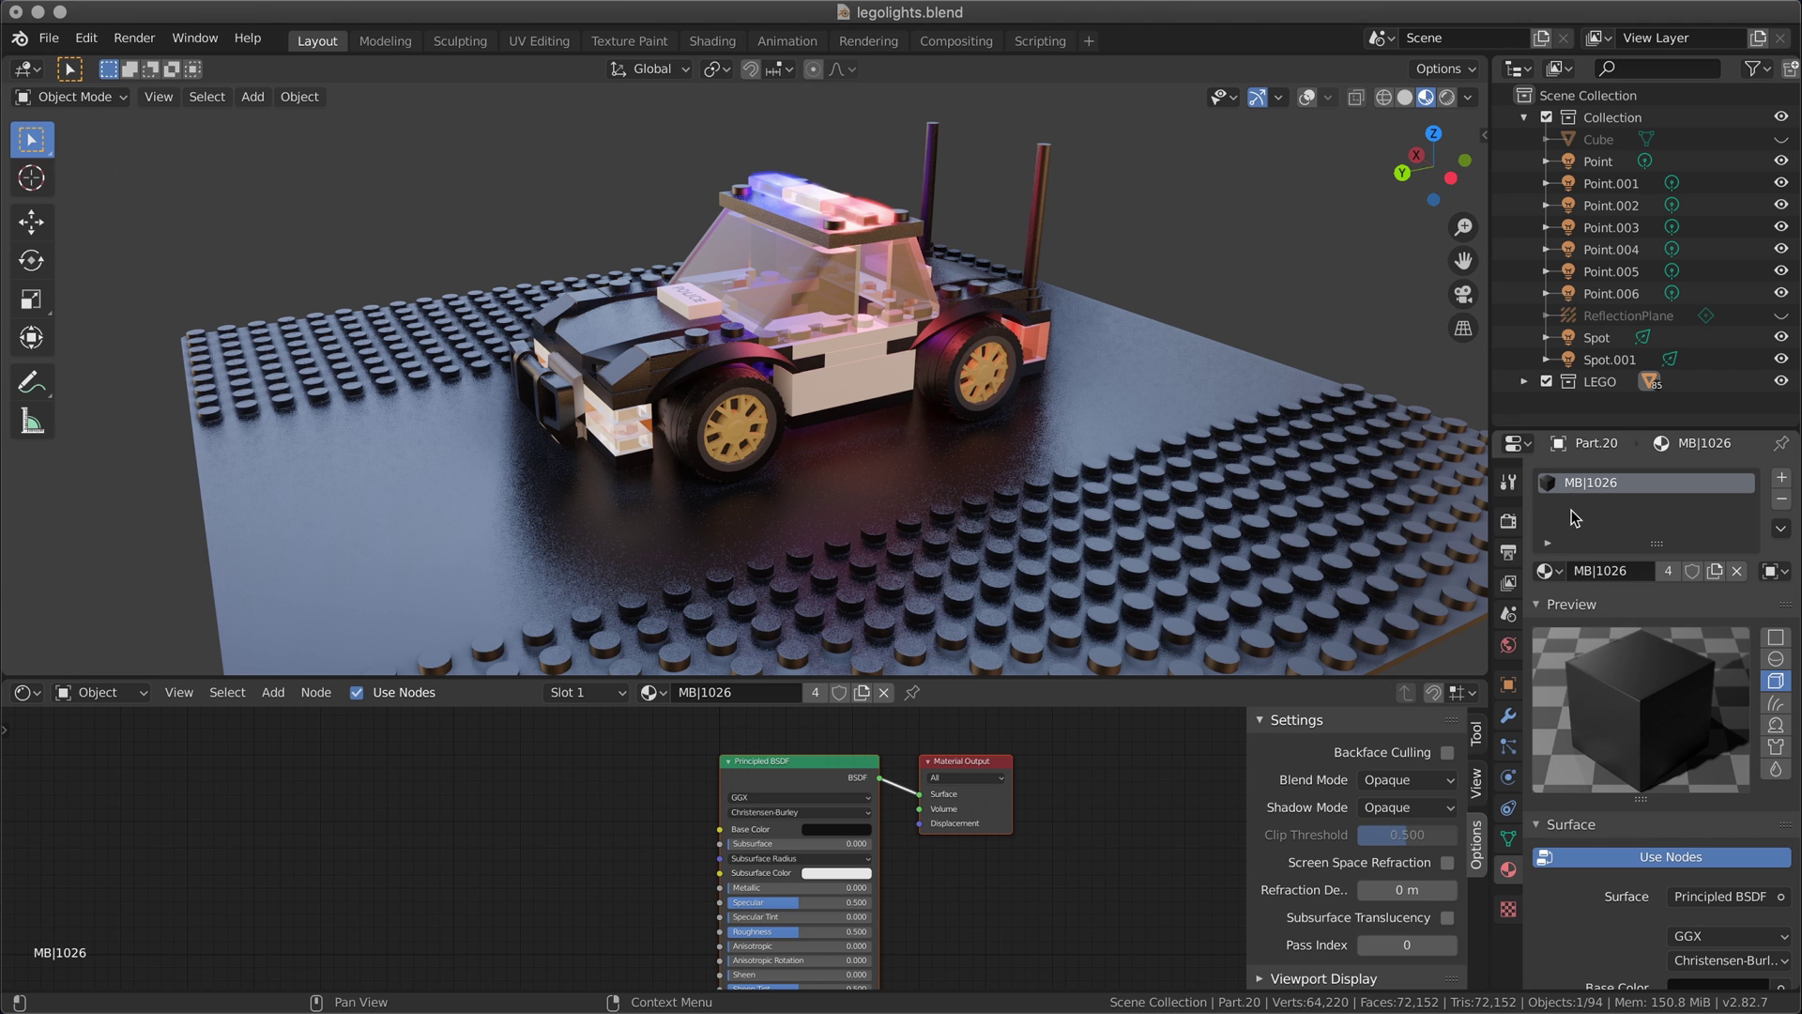
pyautogui.click(1781, 478)
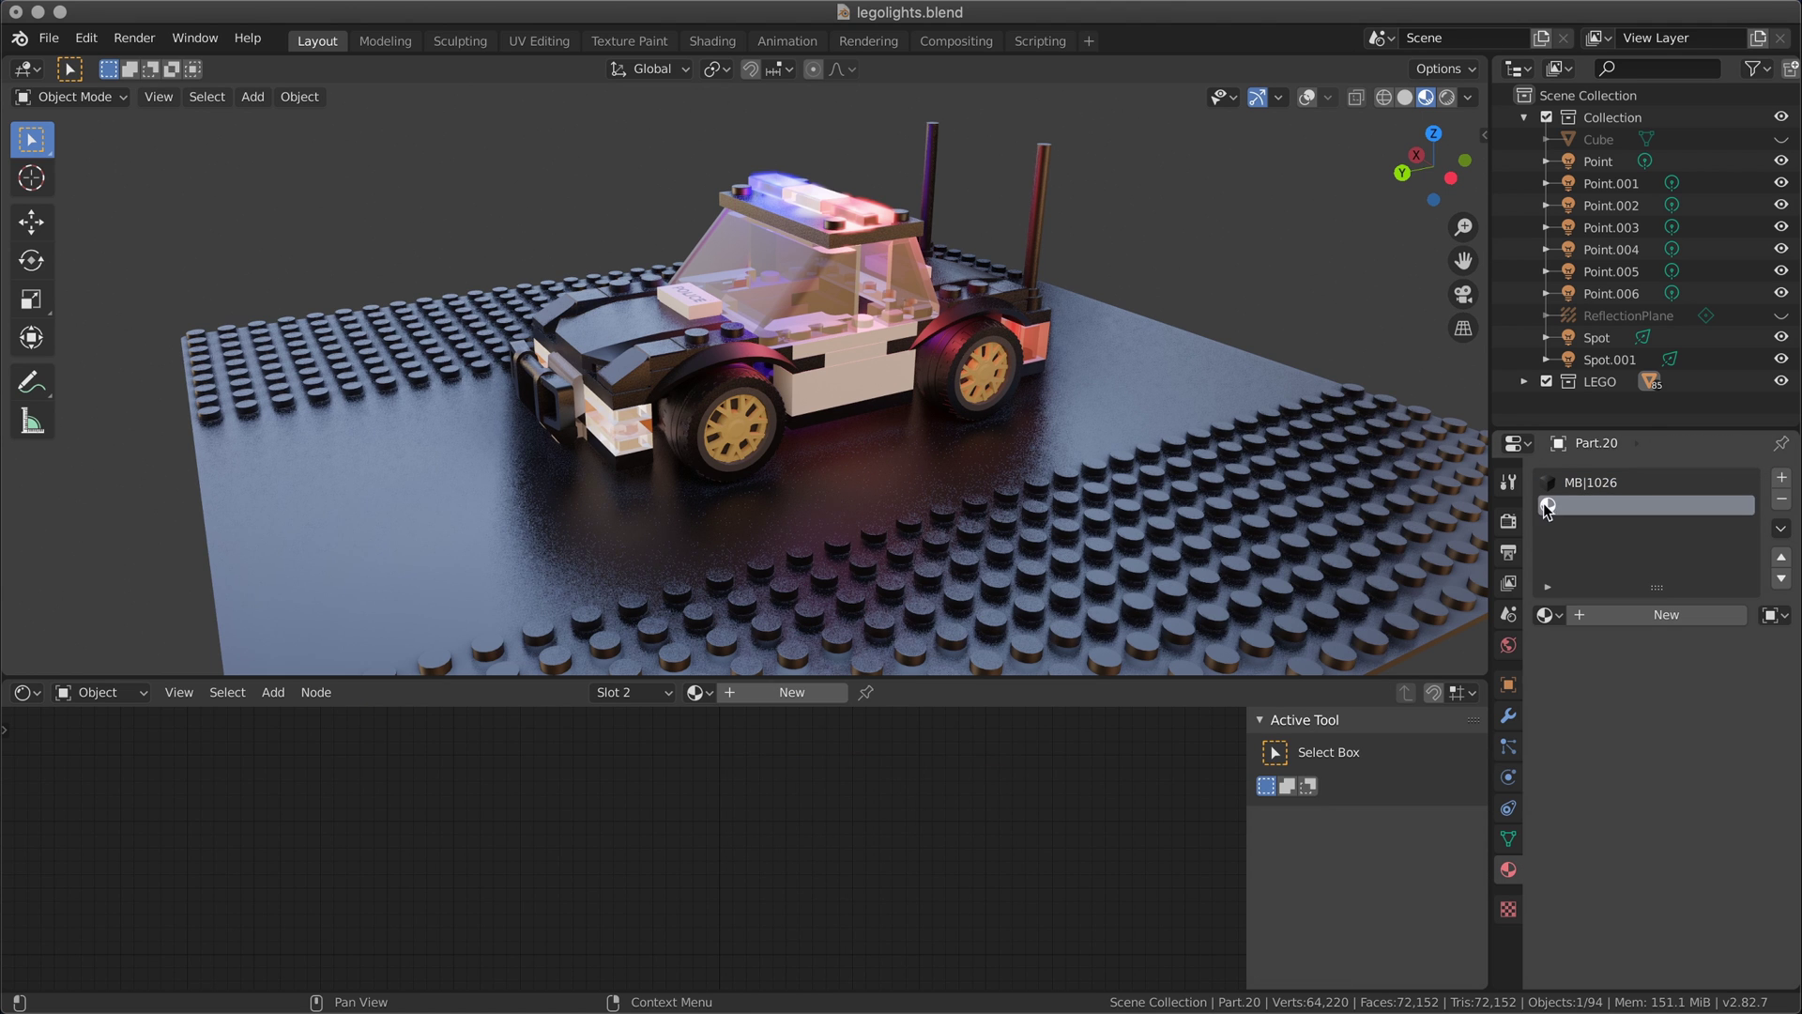
pyautogui.click(698, 691)
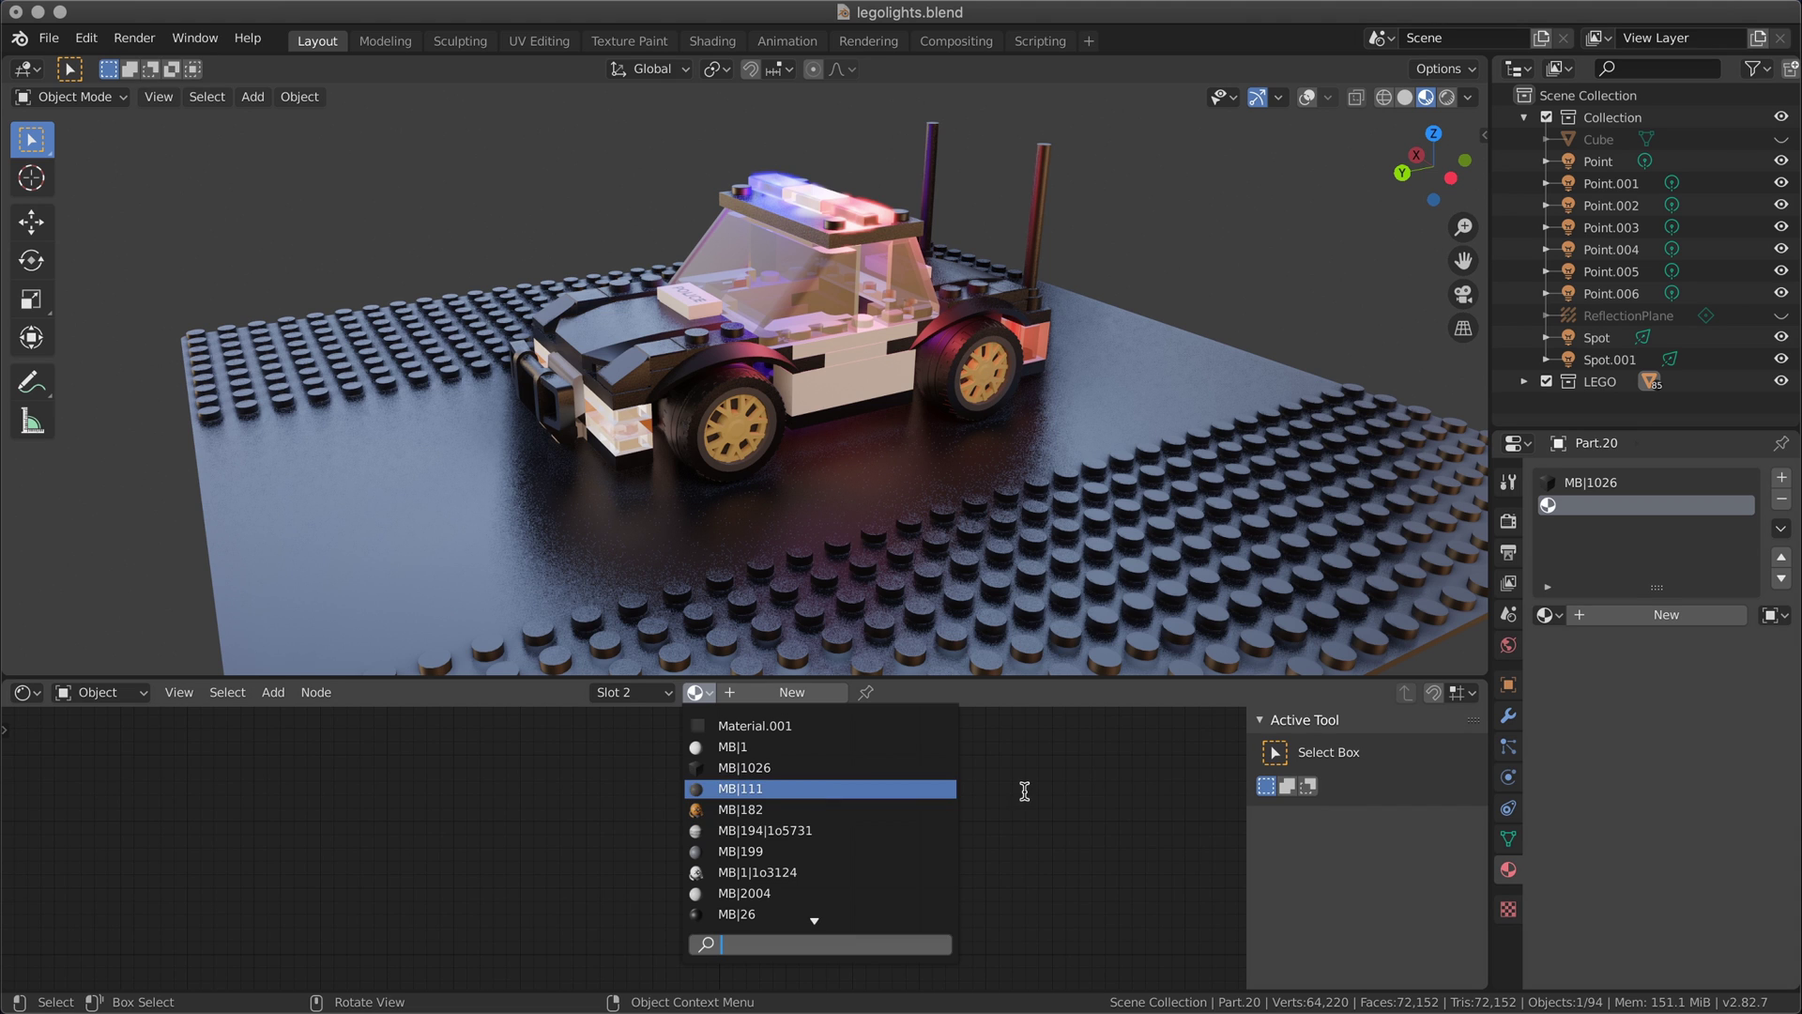
pyautogui.click(1780, 500)
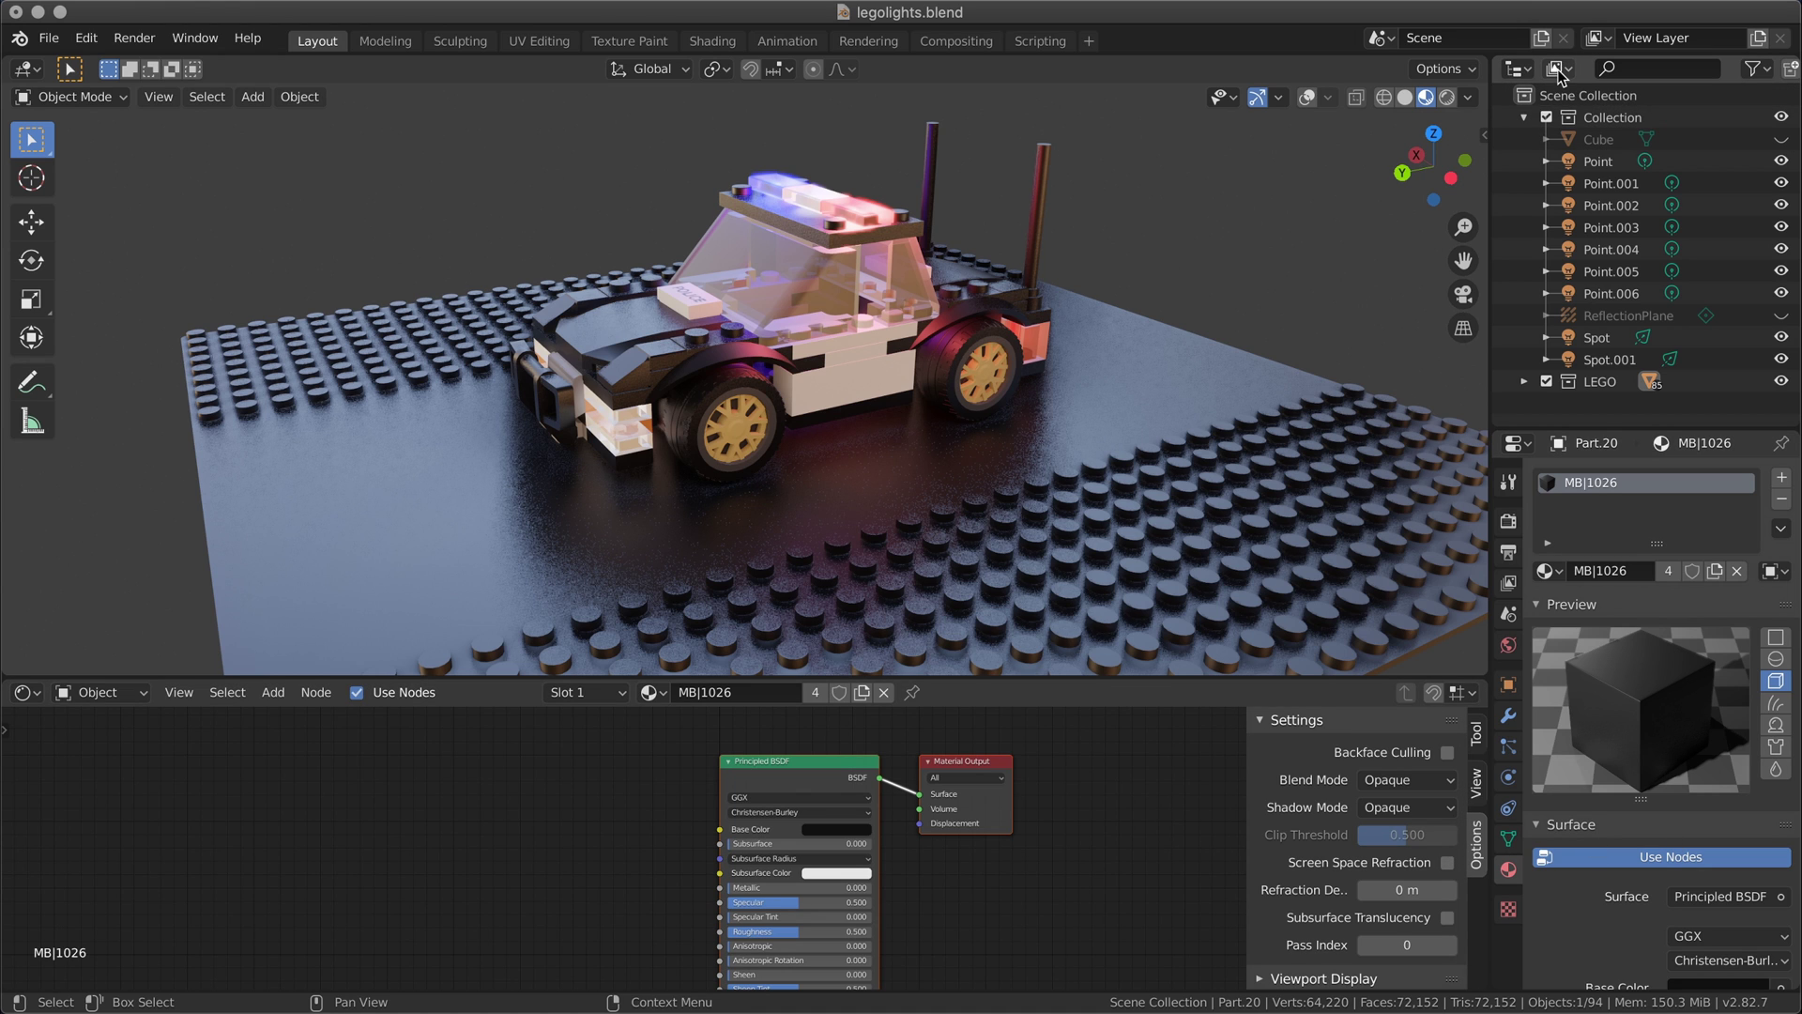
# Expand and collapse Part.5 in the Outliner to inspect its mesh and material.
pyautogui.press('KP_Add')
pyautogui.scroll(-3, 1550, 140)
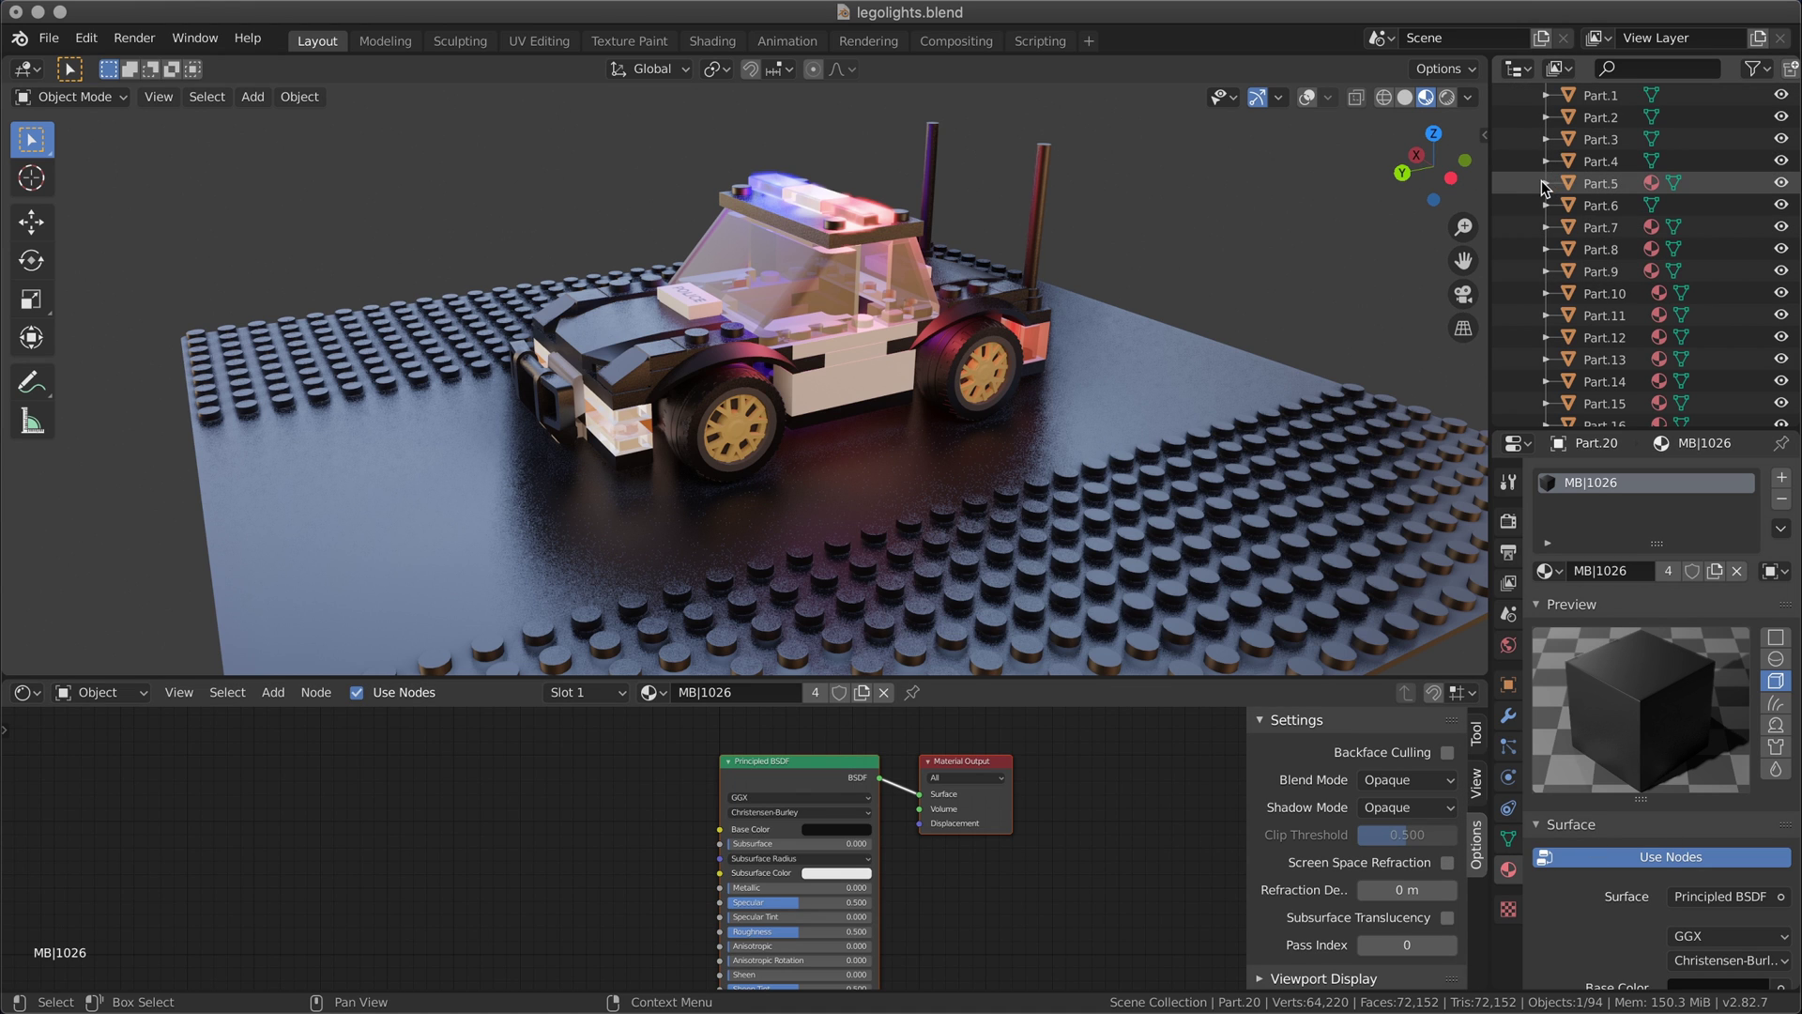
pyautogui.click(1546, 184)
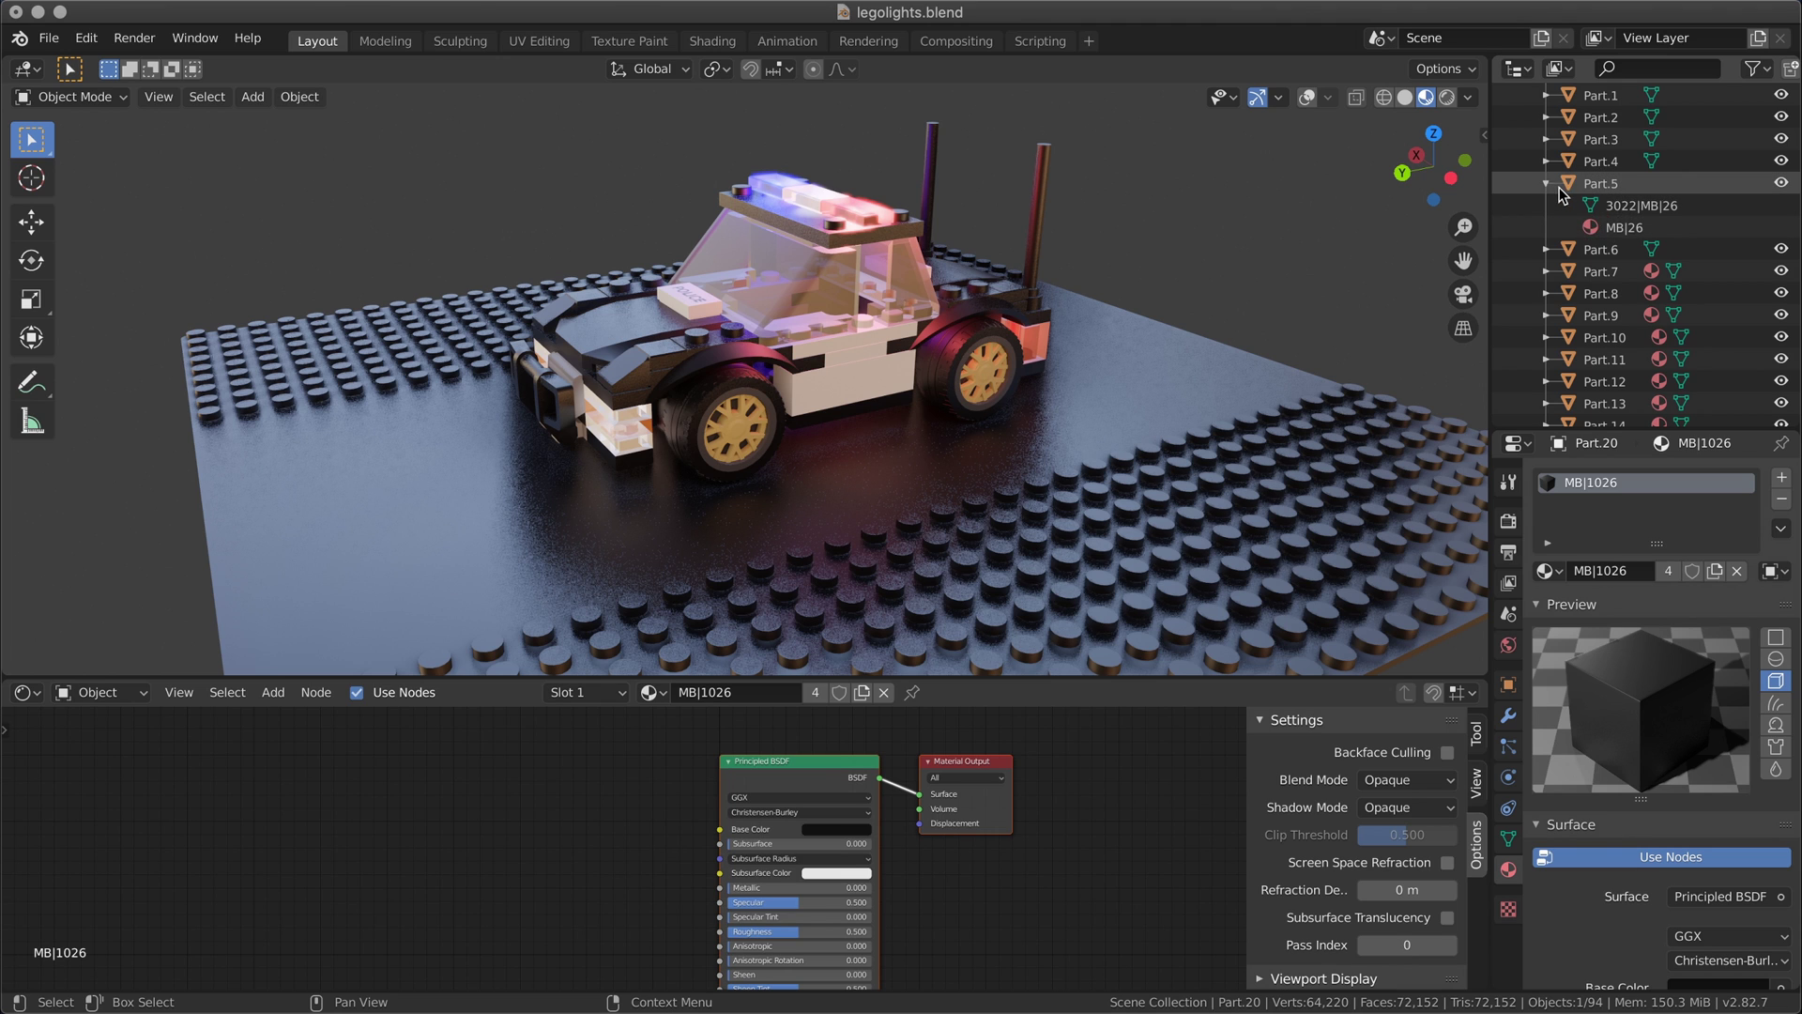
pyautogui.click(1546, 184)
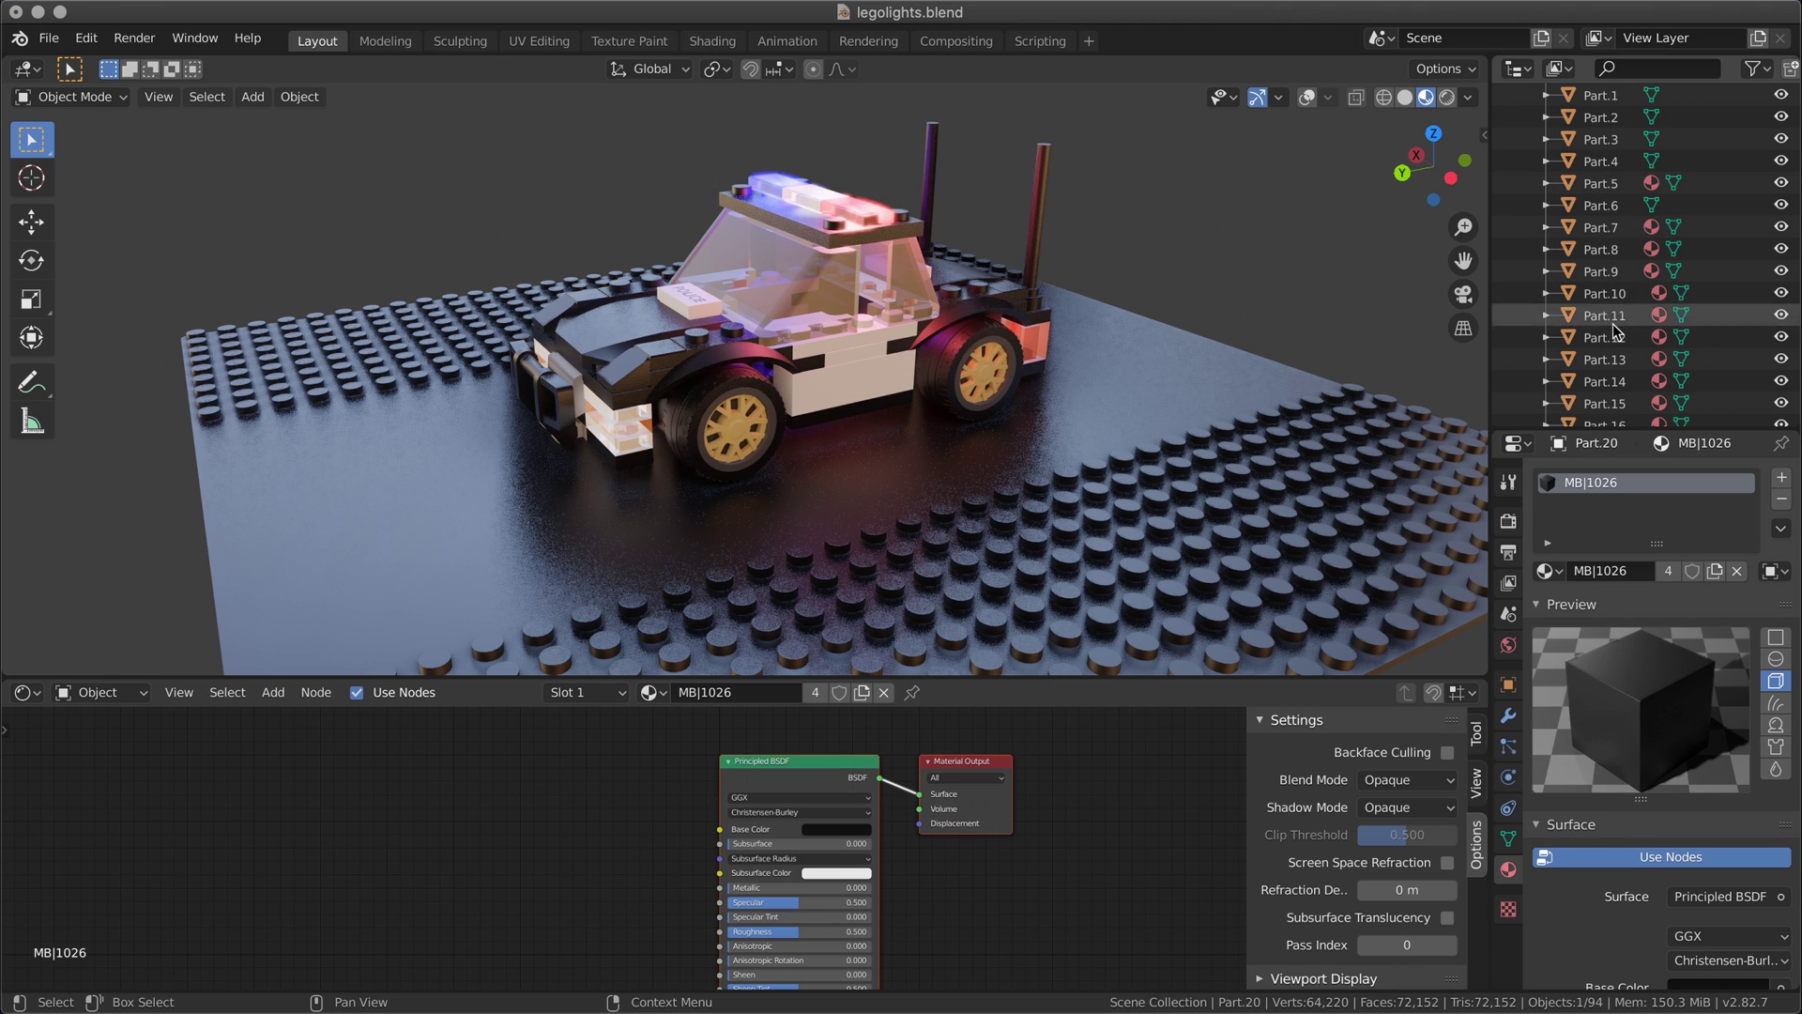
pyautogui.scroll(8, 1613, 320)
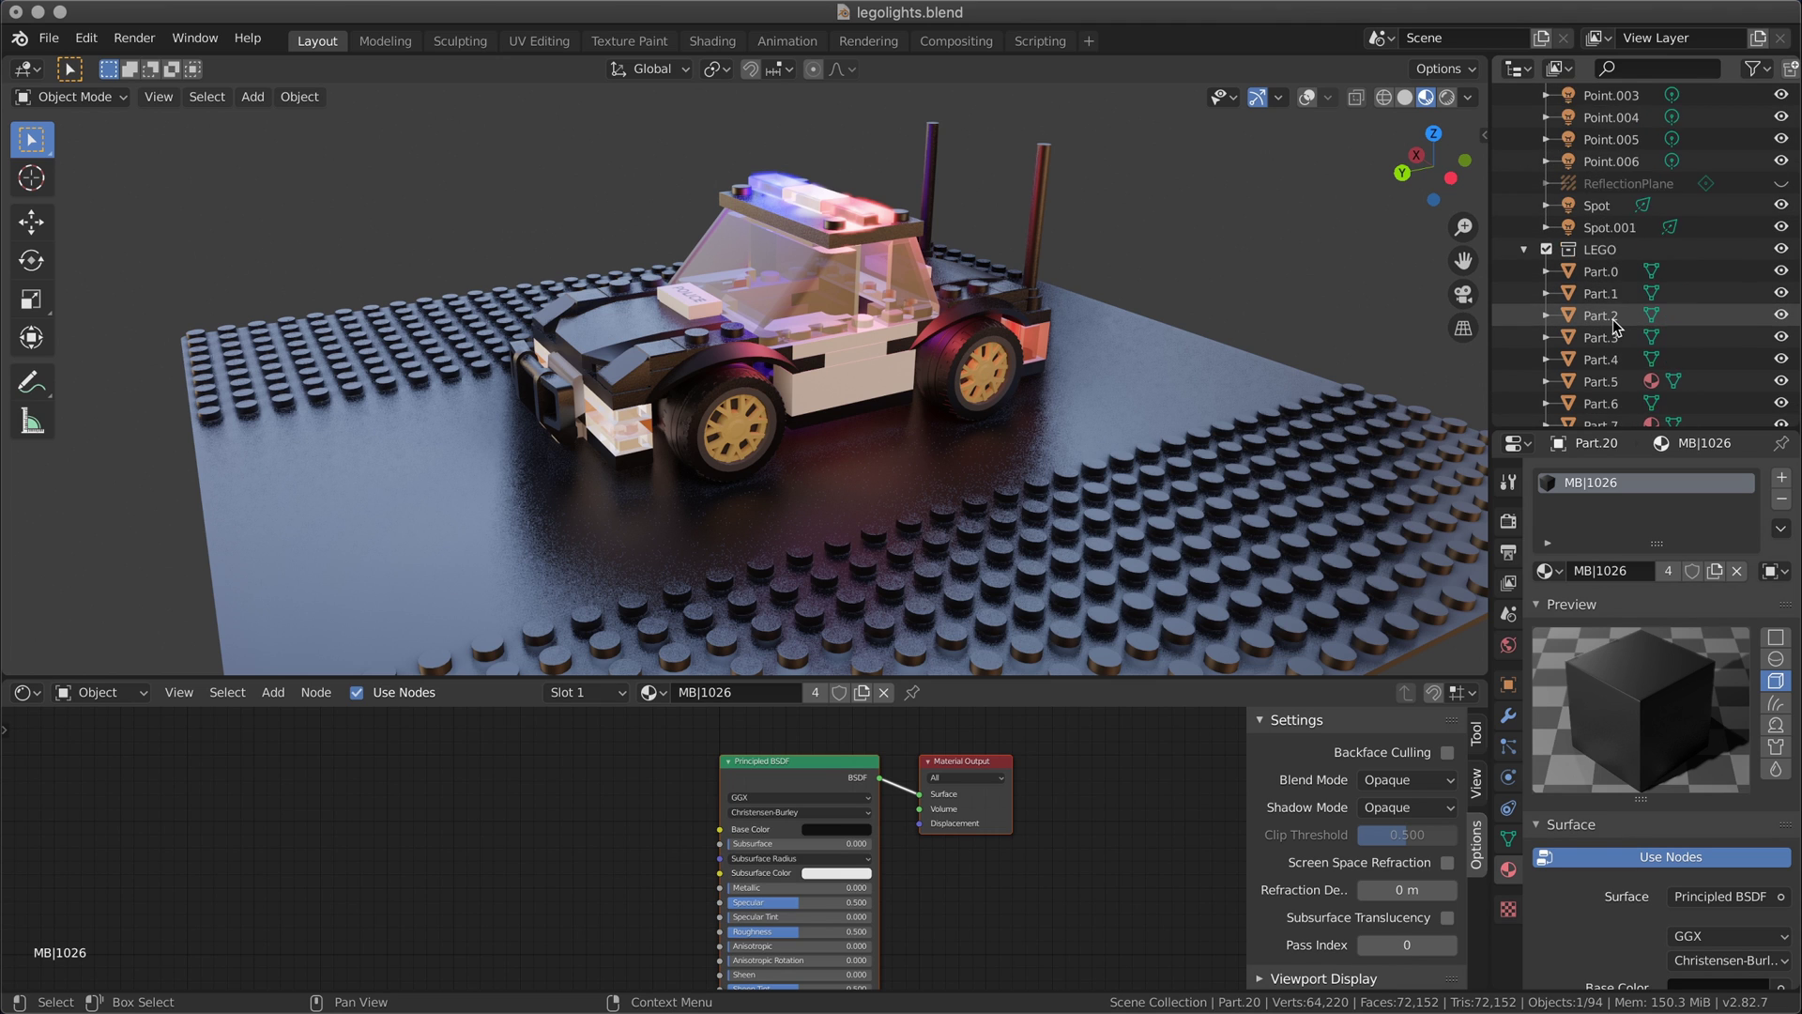
# Switch the Outliner to Blender File view and browse its Materials list, selecting several materials.
pyautogui.click(1560, 68)
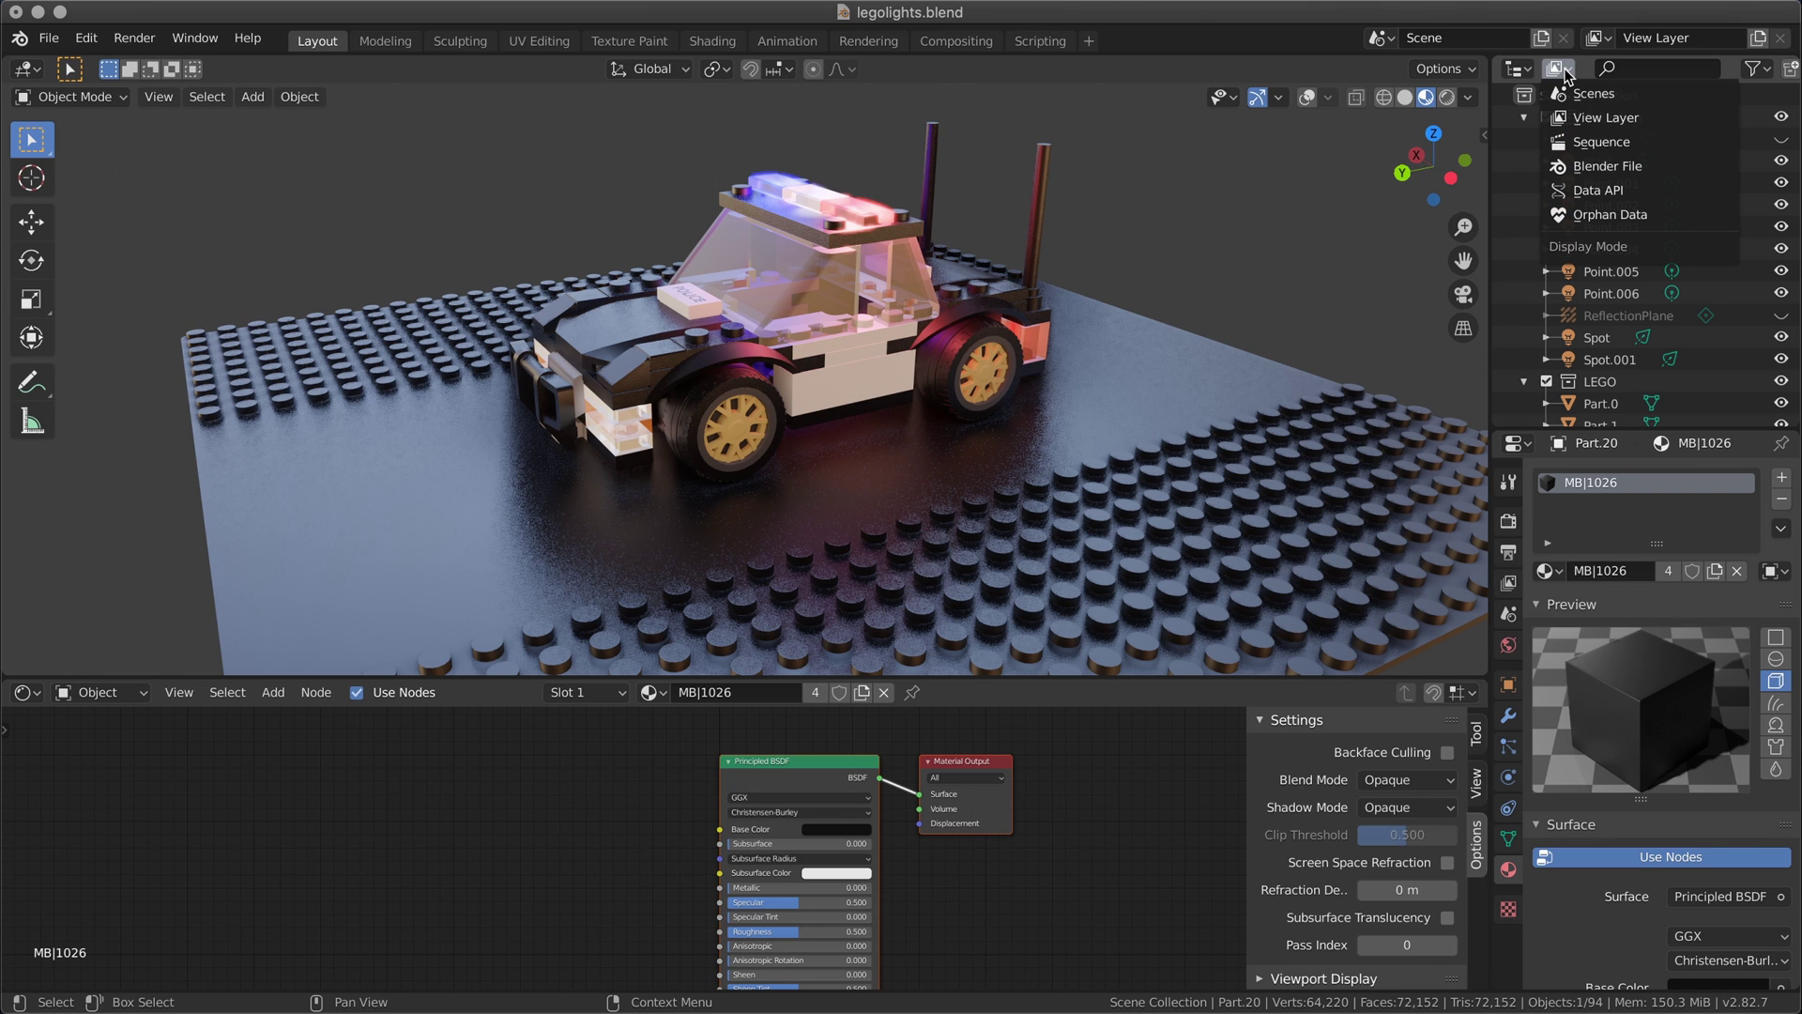
pyautogui.click(1607, 166)
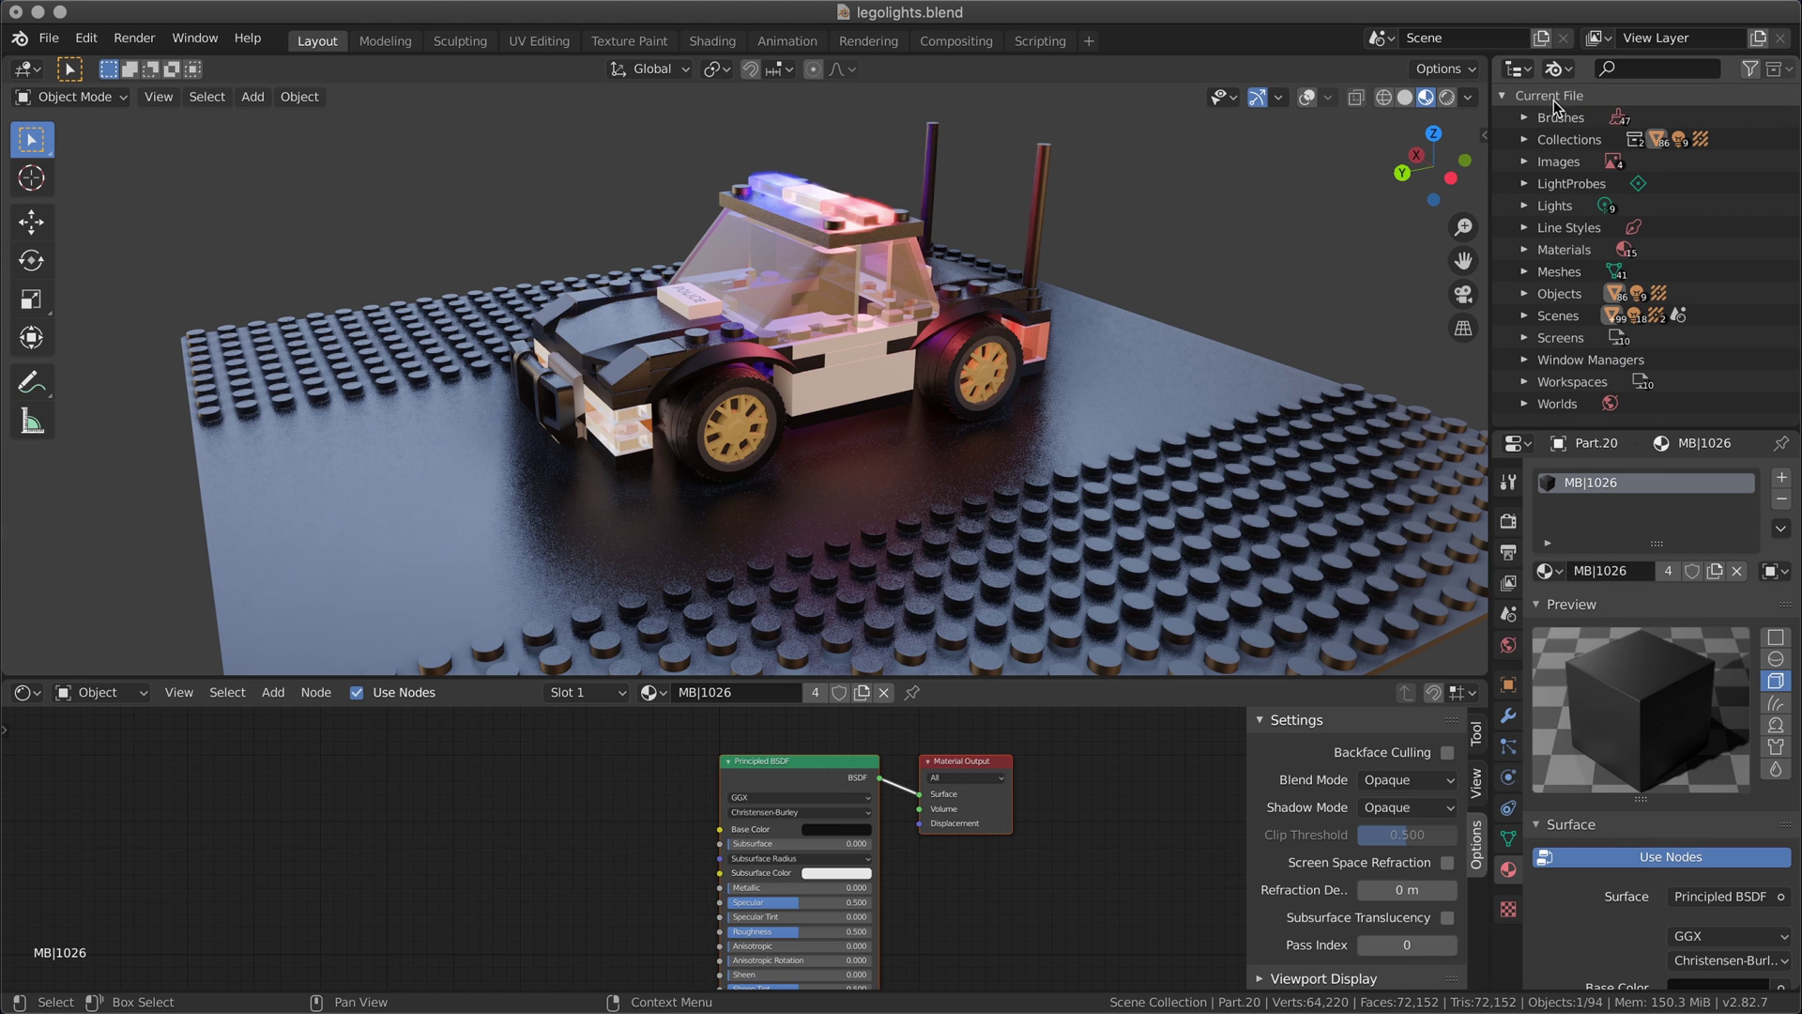
pyautogui.click(1523, 248)
pyautogui.scroll(-5, 1595, 239)
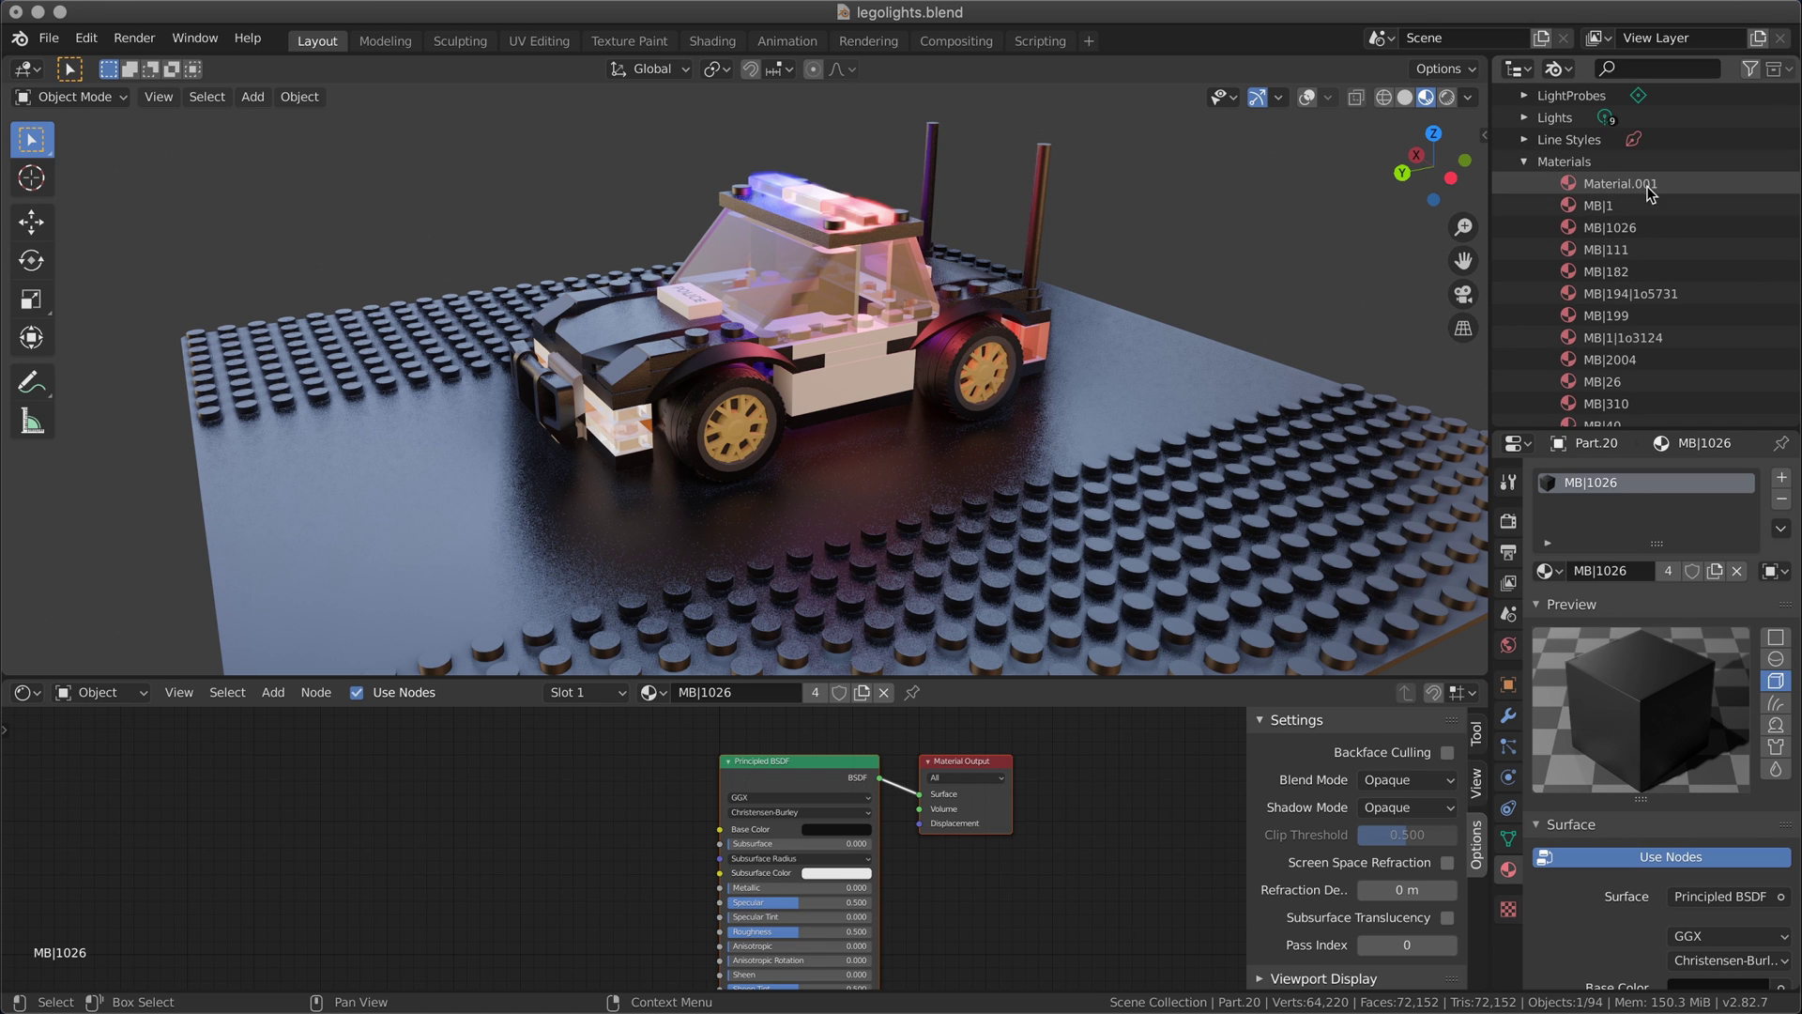
pyautogui.scroll(-4, 1644, 191)
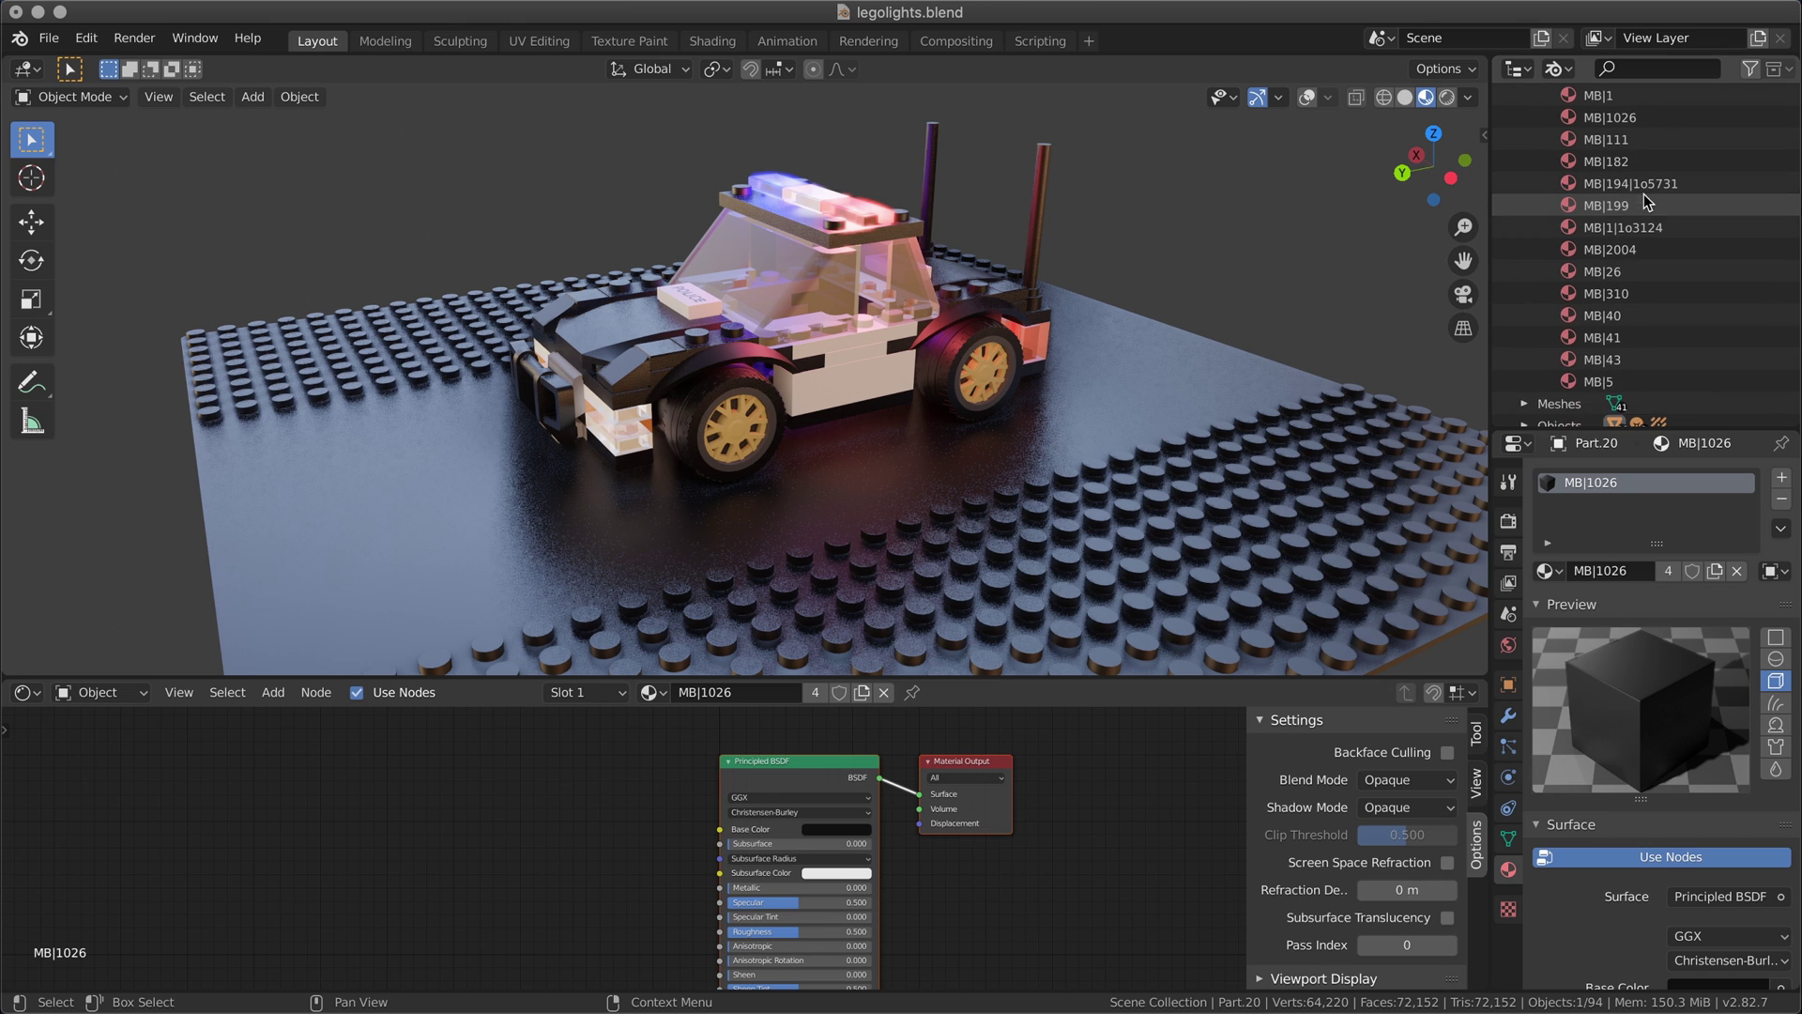
pyautogui.moveTo(1689, 432); pyautogui.dragTo(1687, 586)
pyautogui.click(1619, 152)
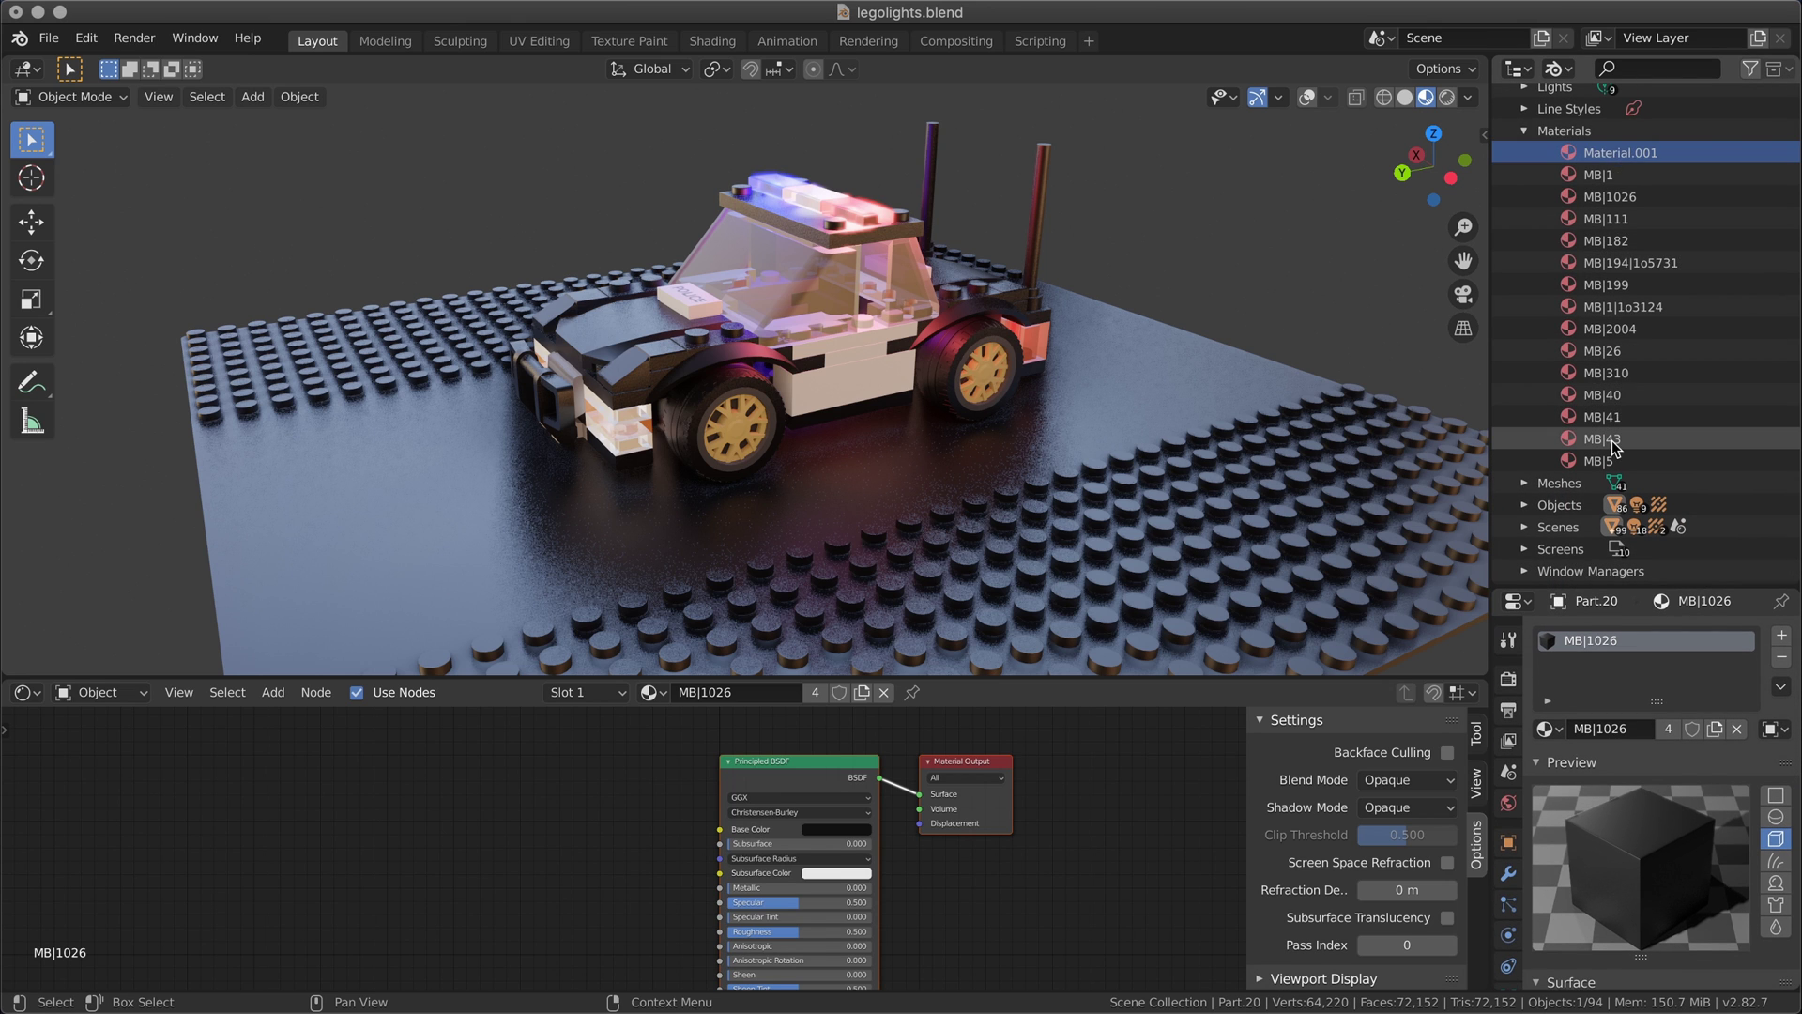
pyautogui.keyDown('shift'); pyautogui.click(1611, 460); pyautogui.keyUp('shift')
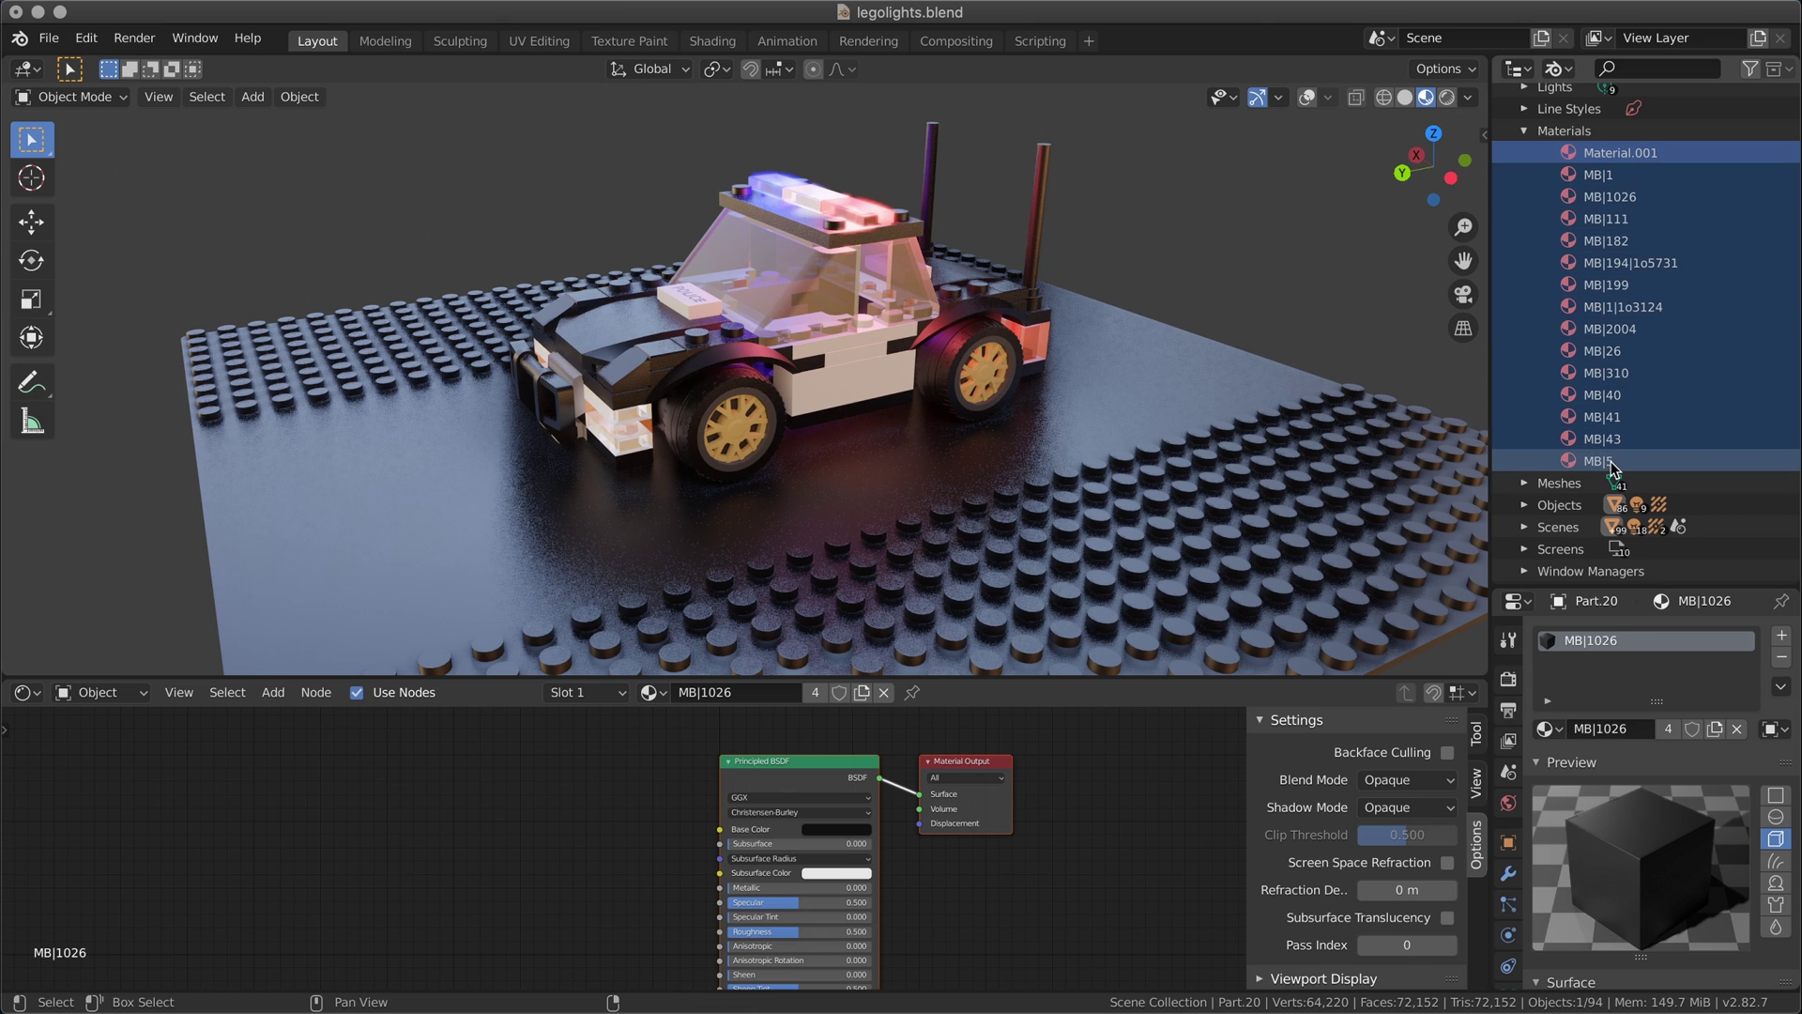
pyautogui.click(1607, 350)
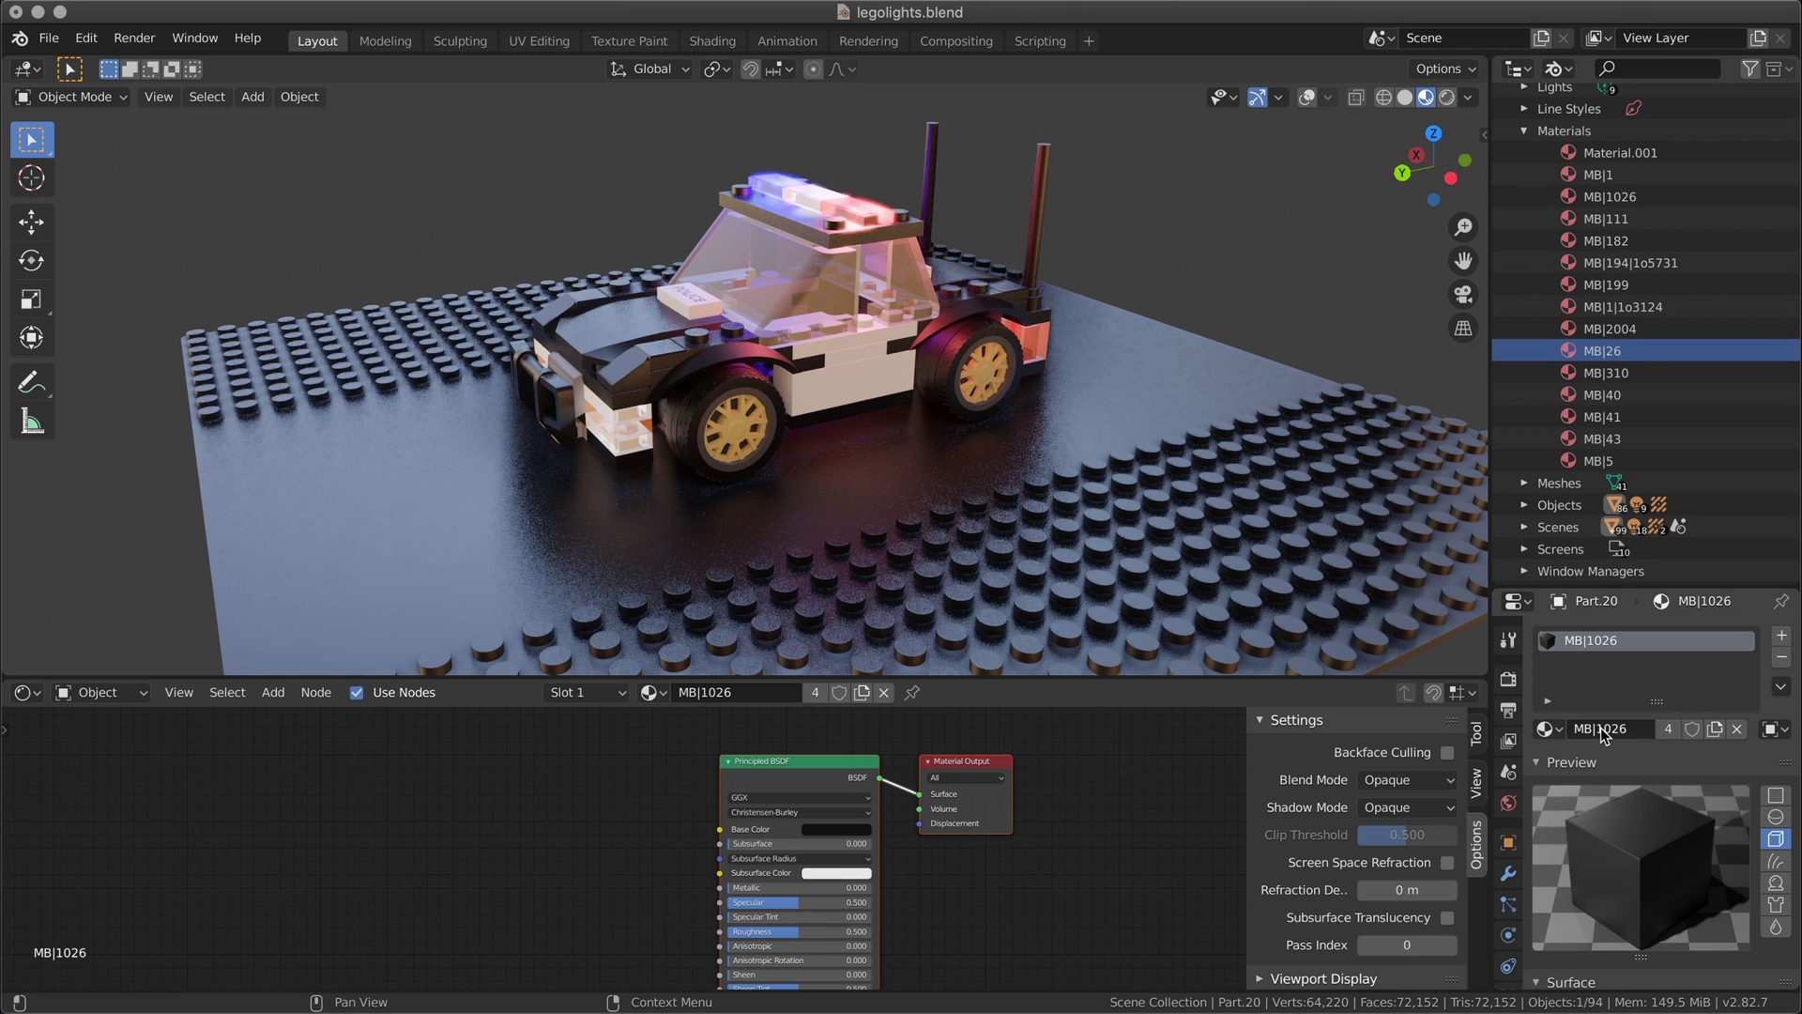
pyautogui.click(1610, 284)
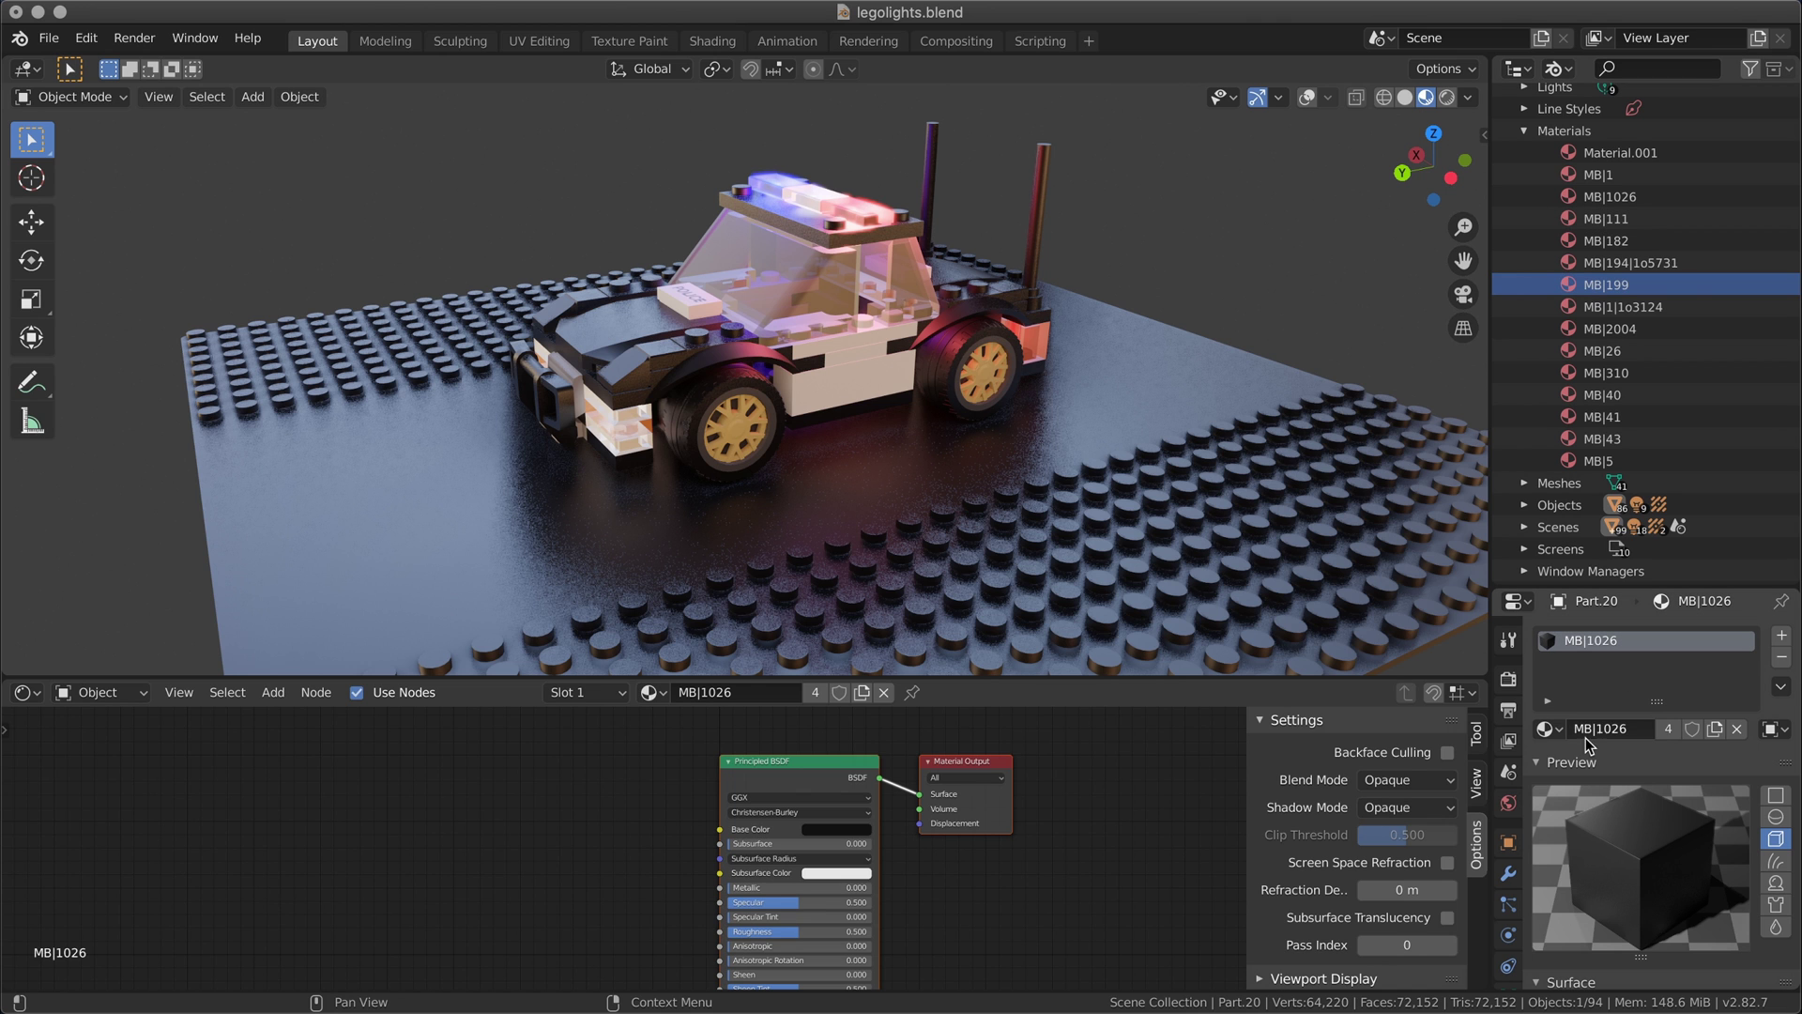
# Assign MB|1 to Part.20's material slot, then undo back to MB|1026.
pyautogui.click(1616, 731)
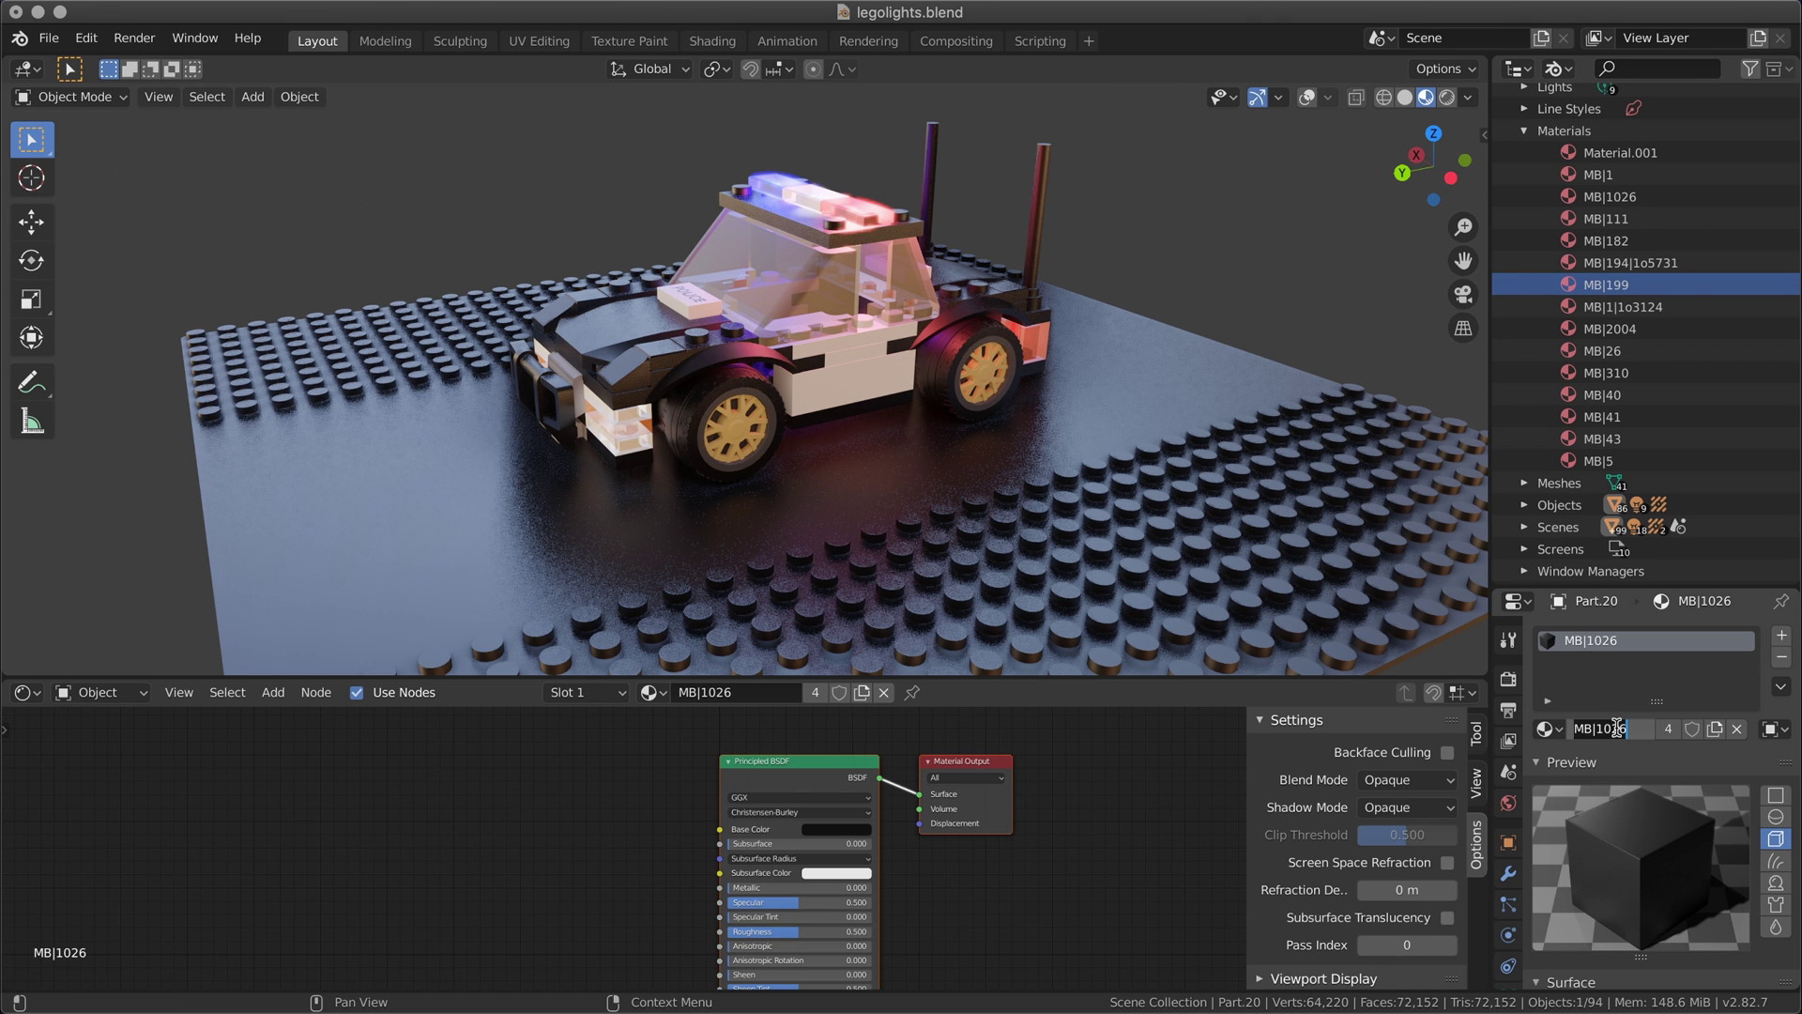
pyautogui.click(1546, 728)
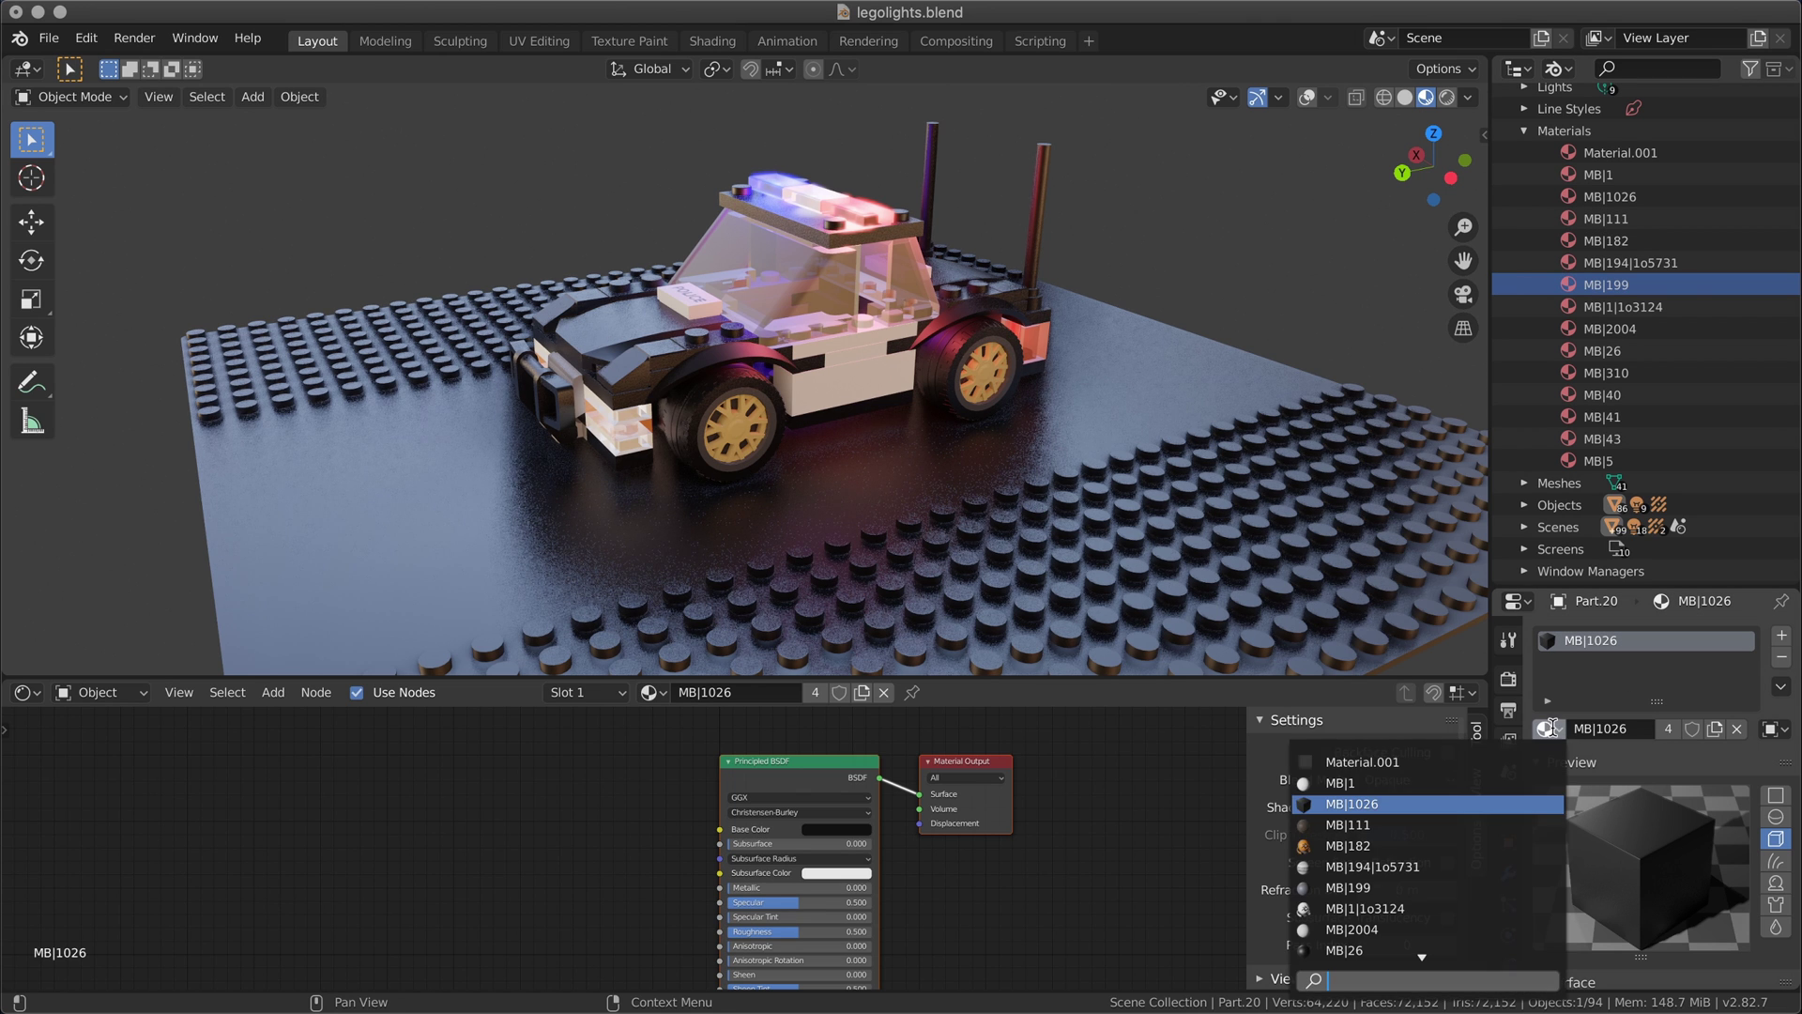
pyautogui.click(1472, 788)
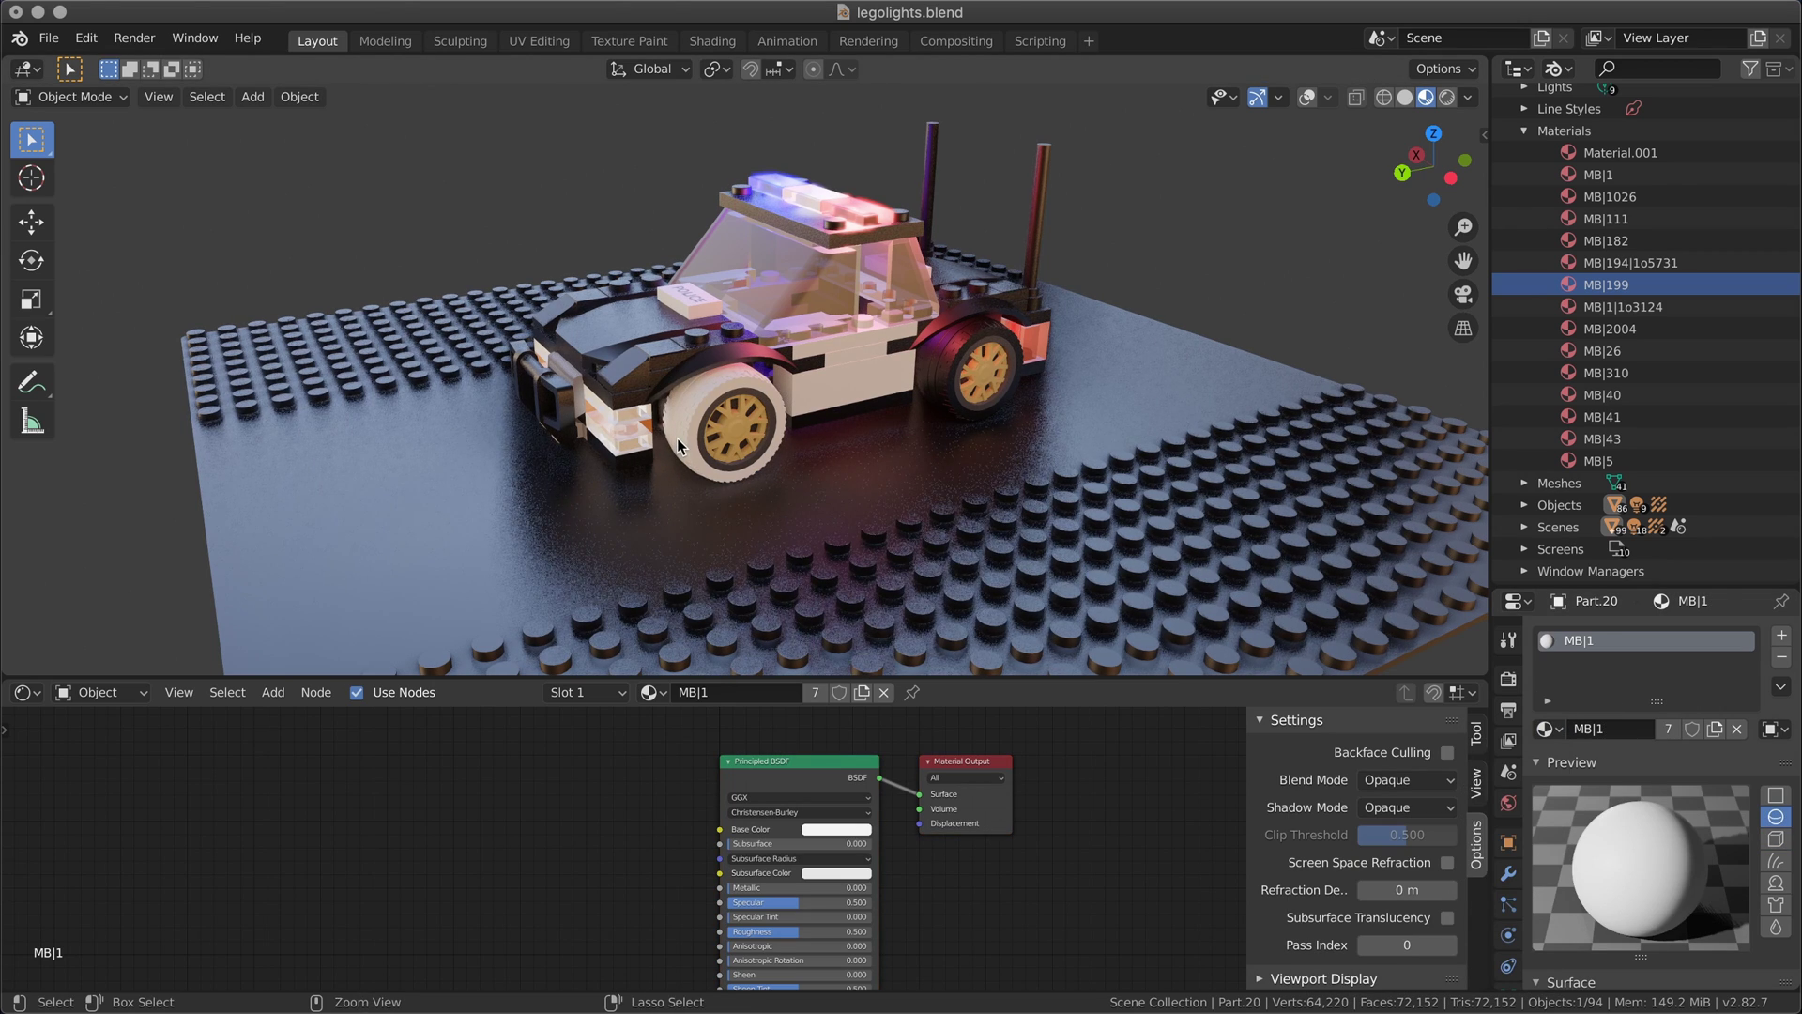
pyautogui.hotkey('ctrl', 'z')
# Check MB|1|1o3124 and MB|26, then create a new unused material named temp.
pyautogui.scroll(5, 1549, 251)
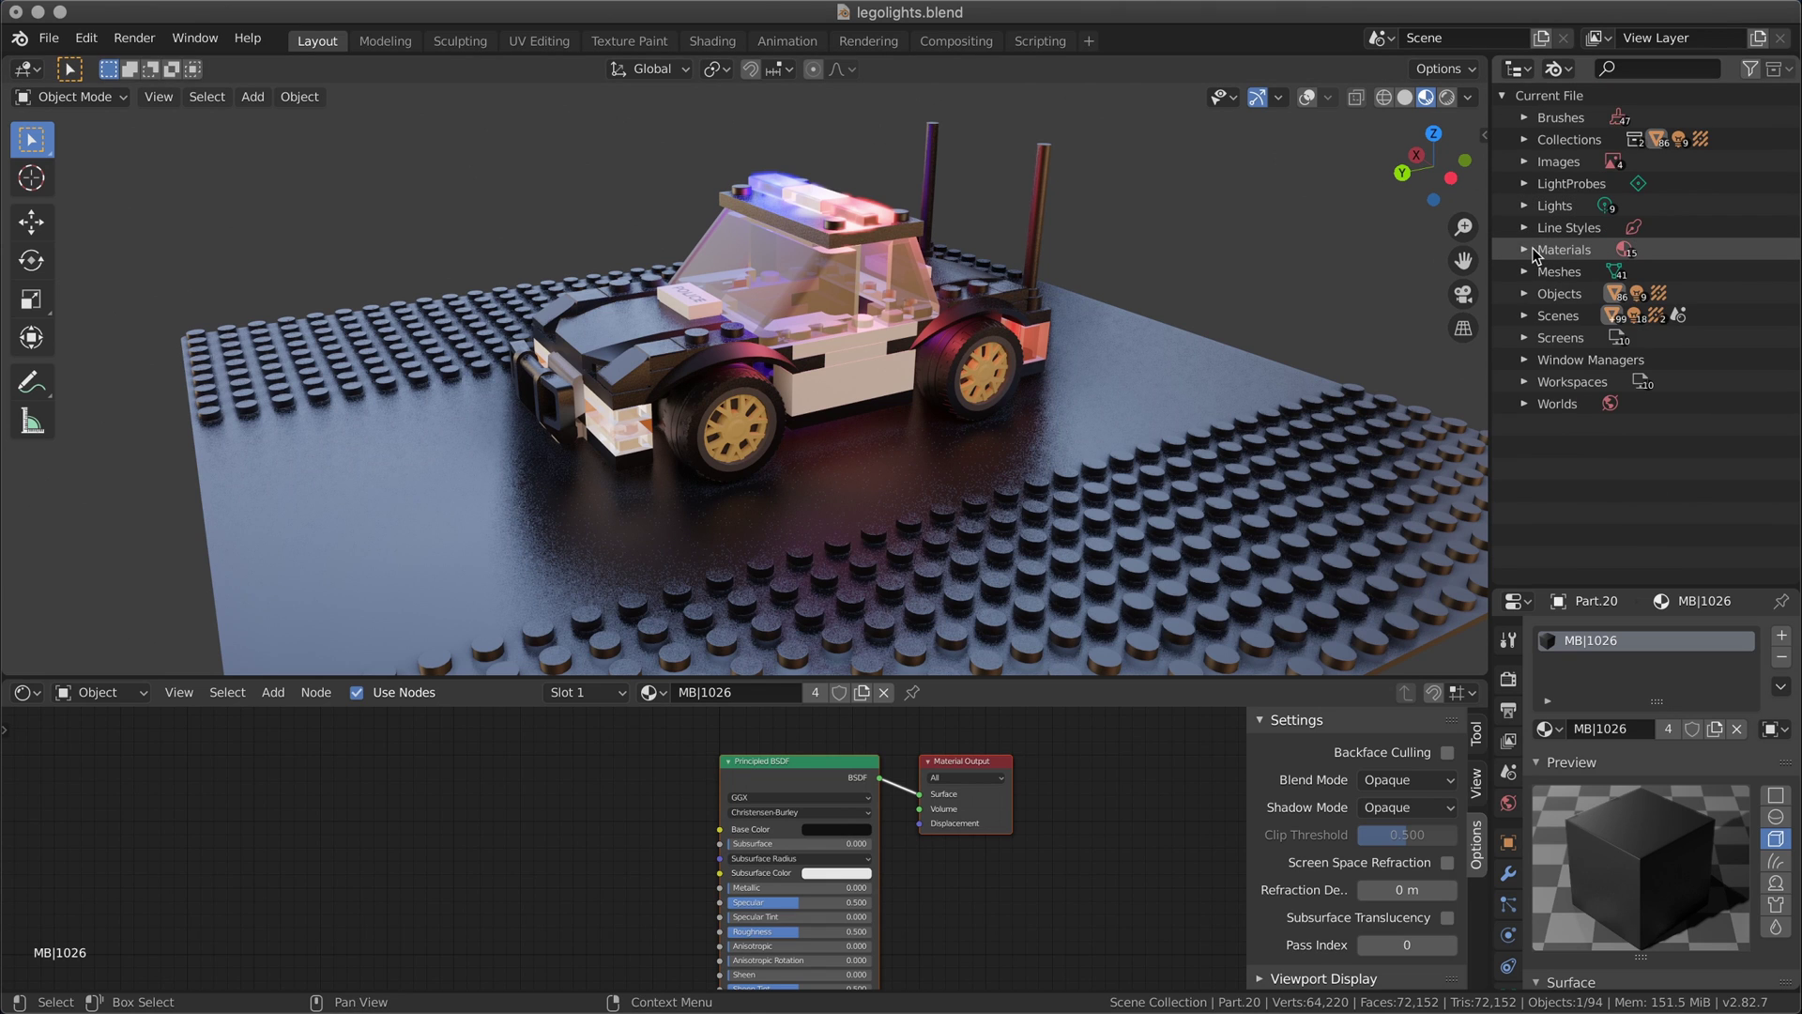
pyautogui.click(1524, 250)
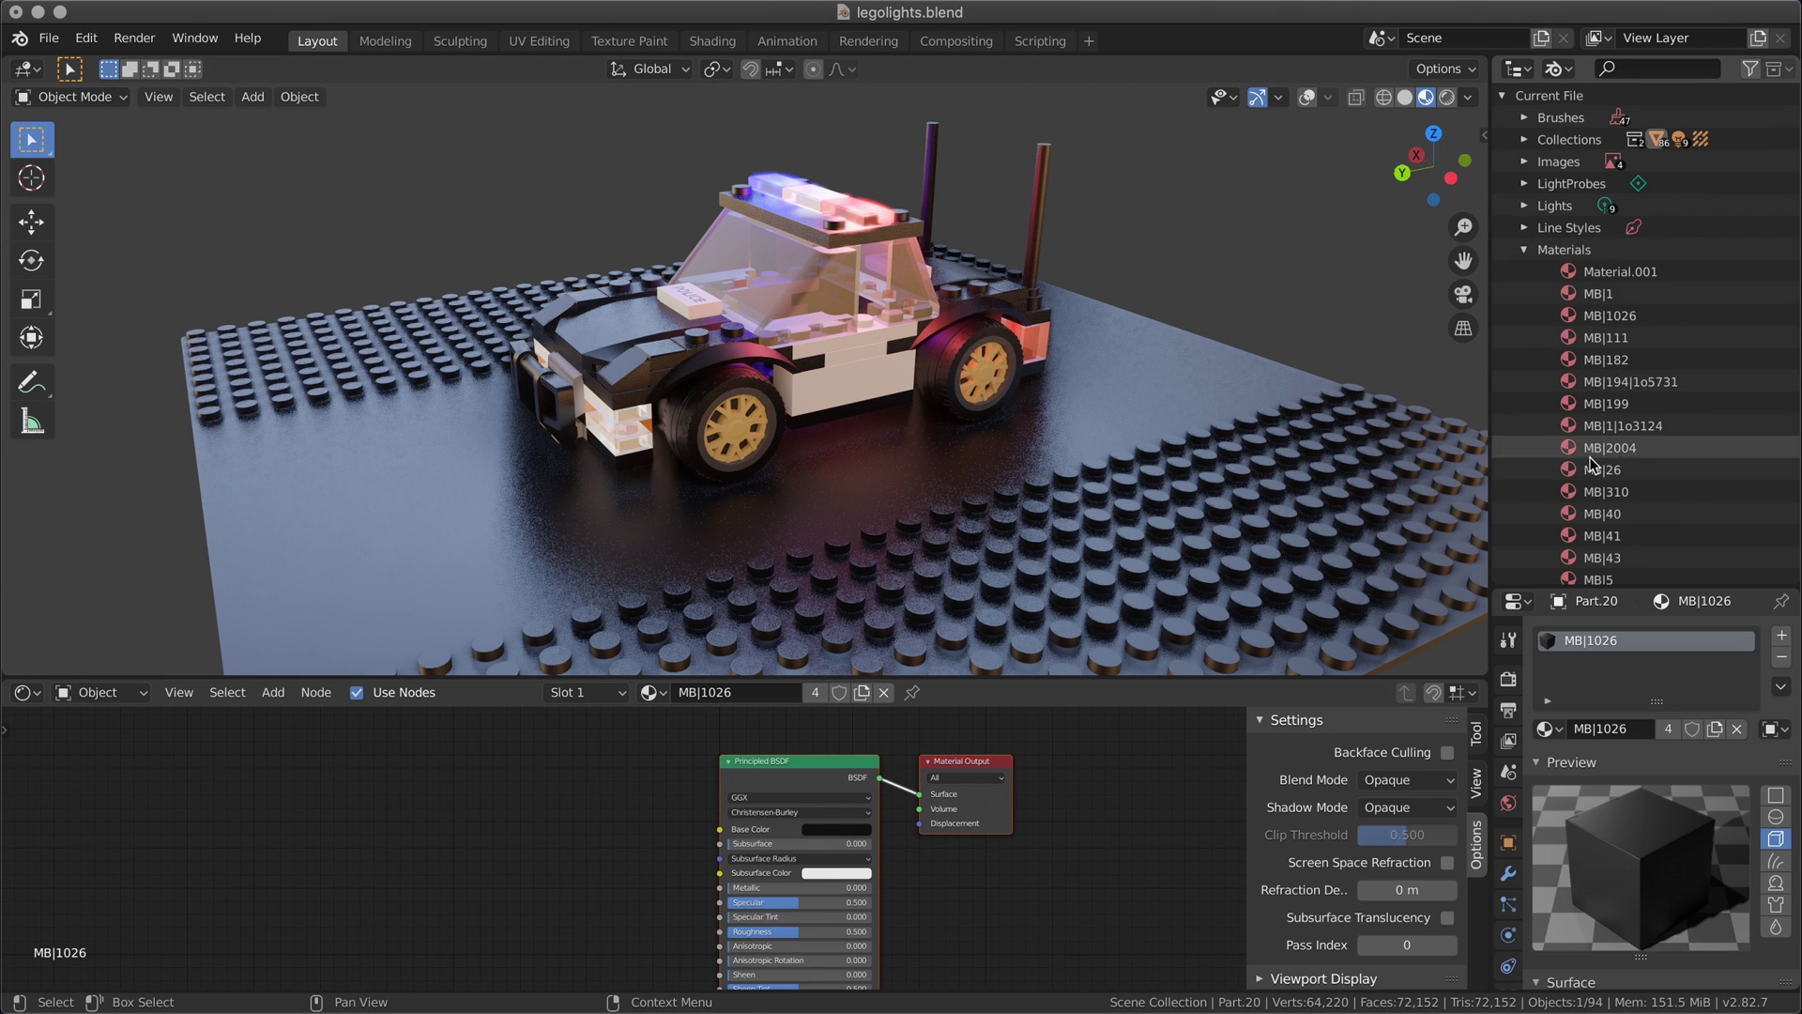
pyautogui.scroll(-3, 1611, 423)
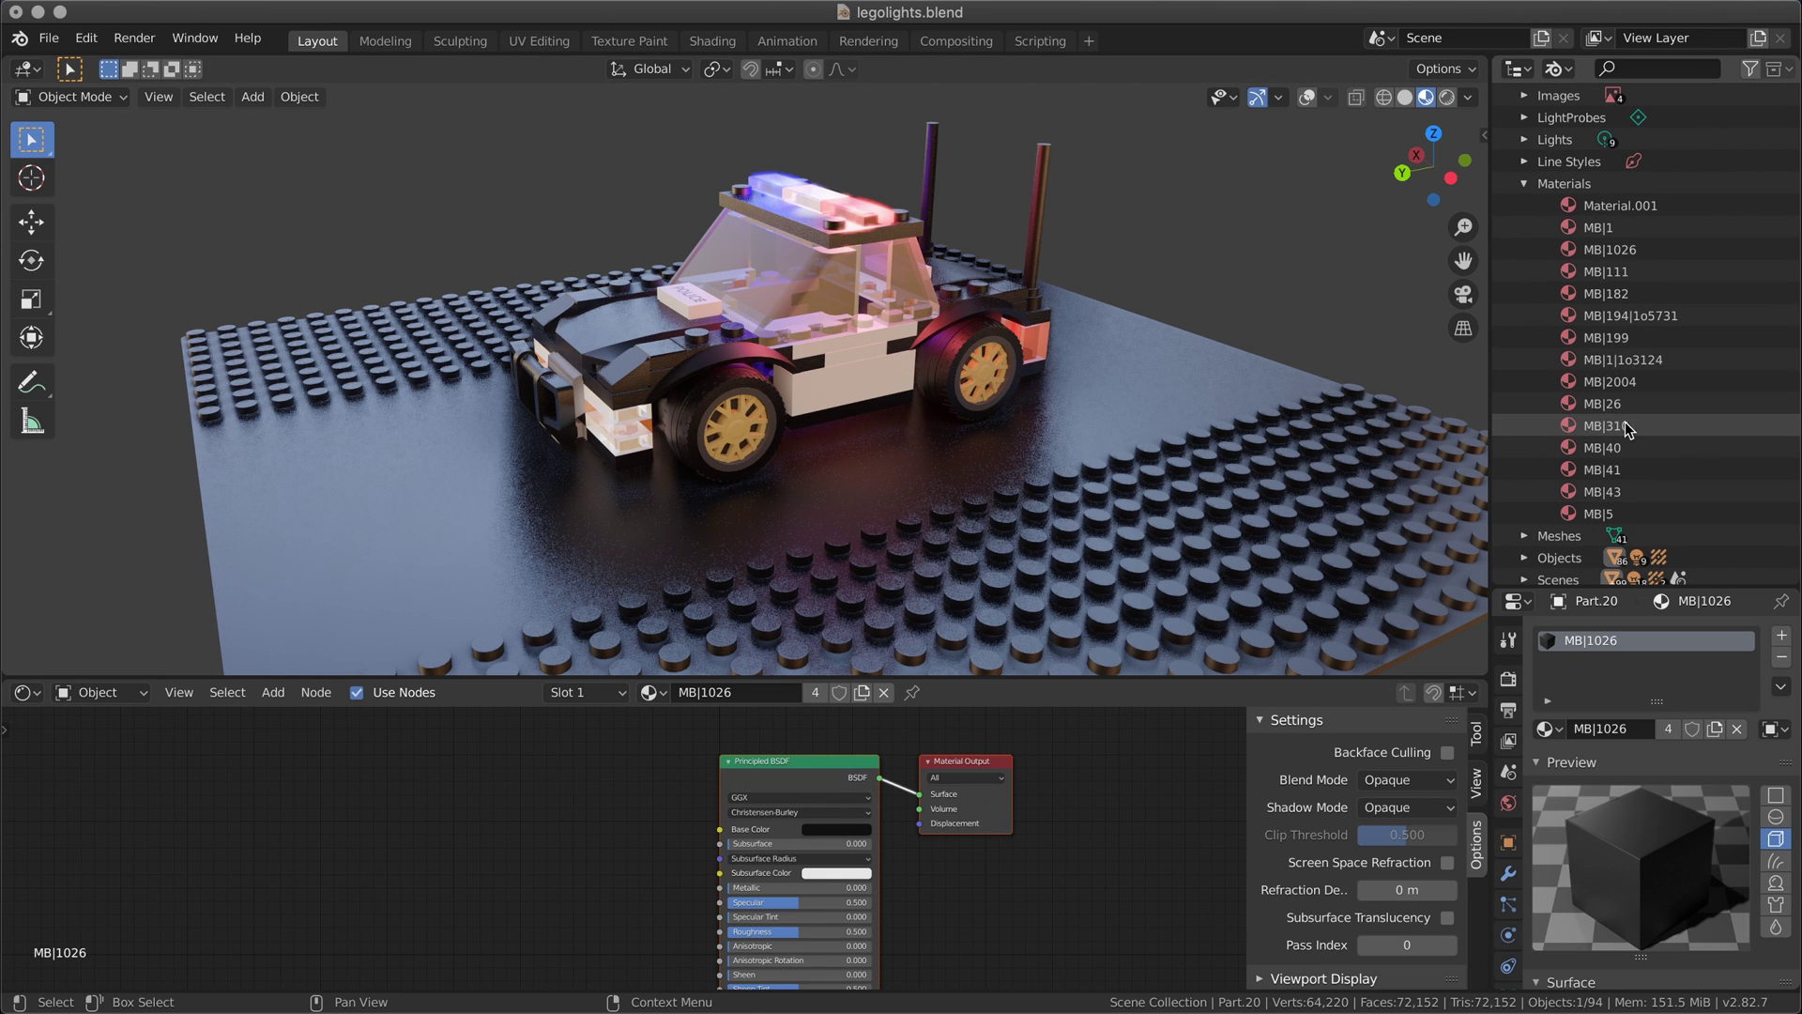
pyautogui.click(1615, 359)
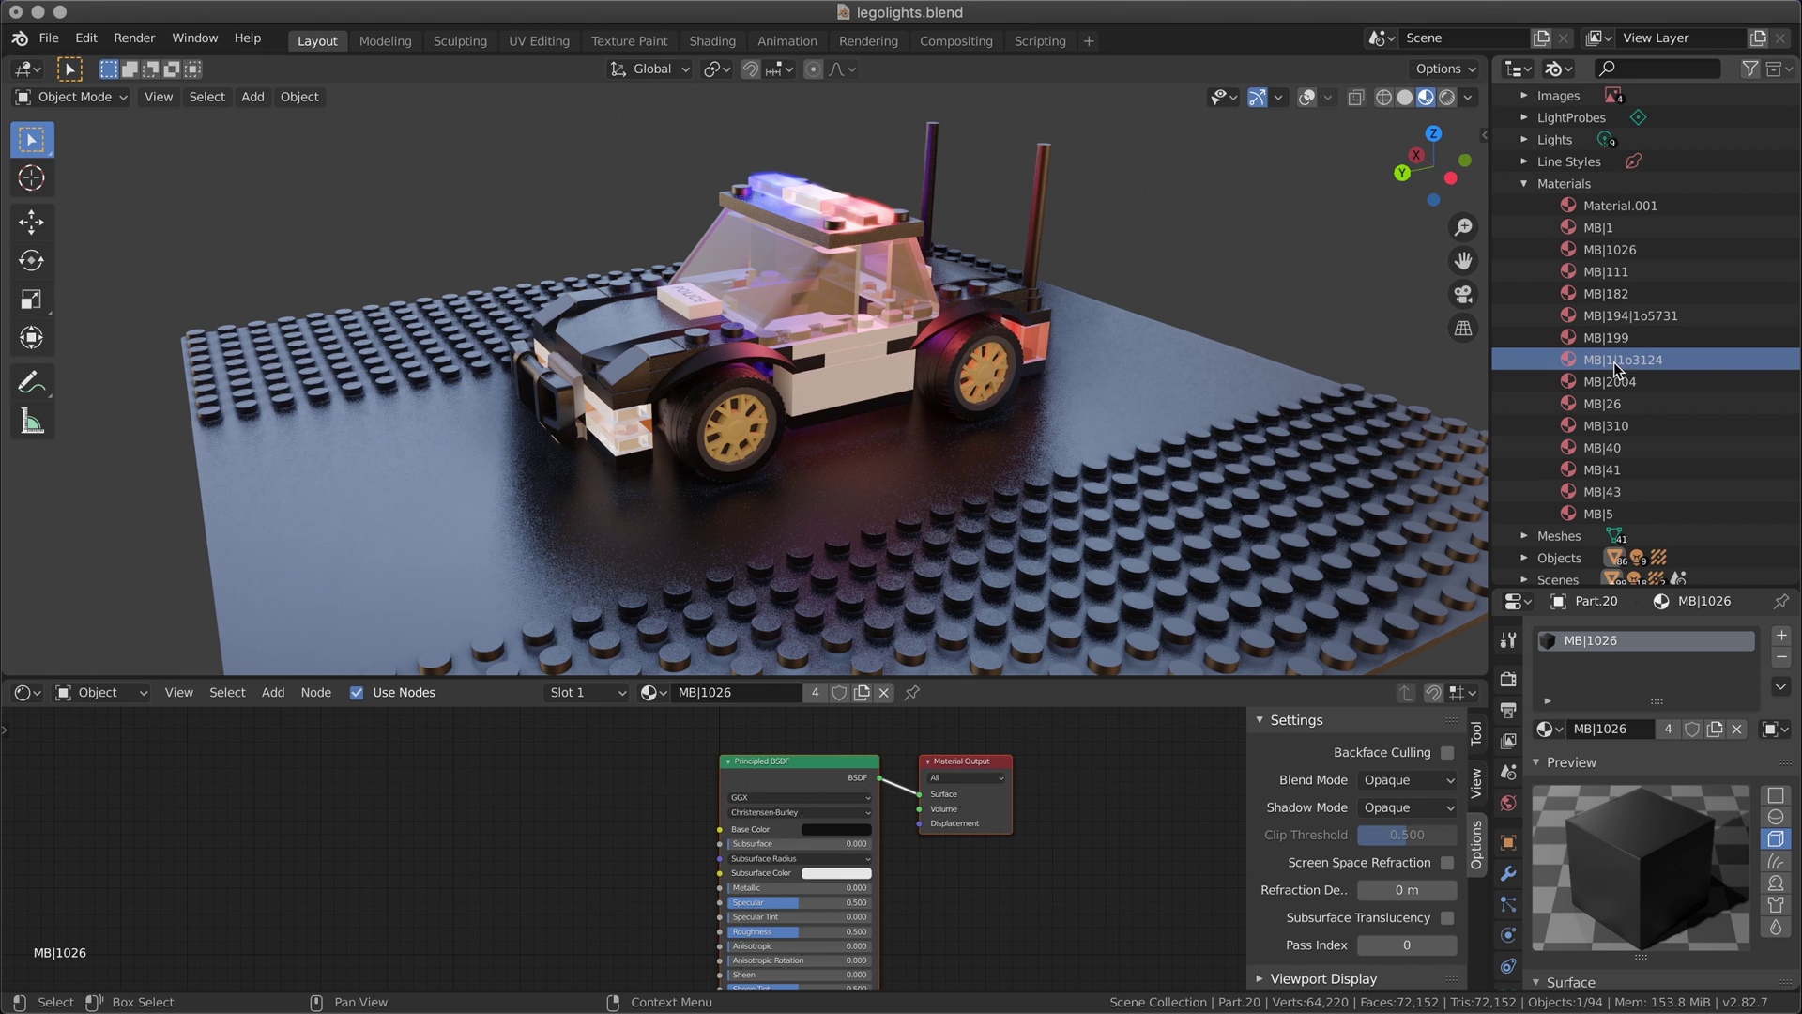
pyautogui.click(1603, 410)
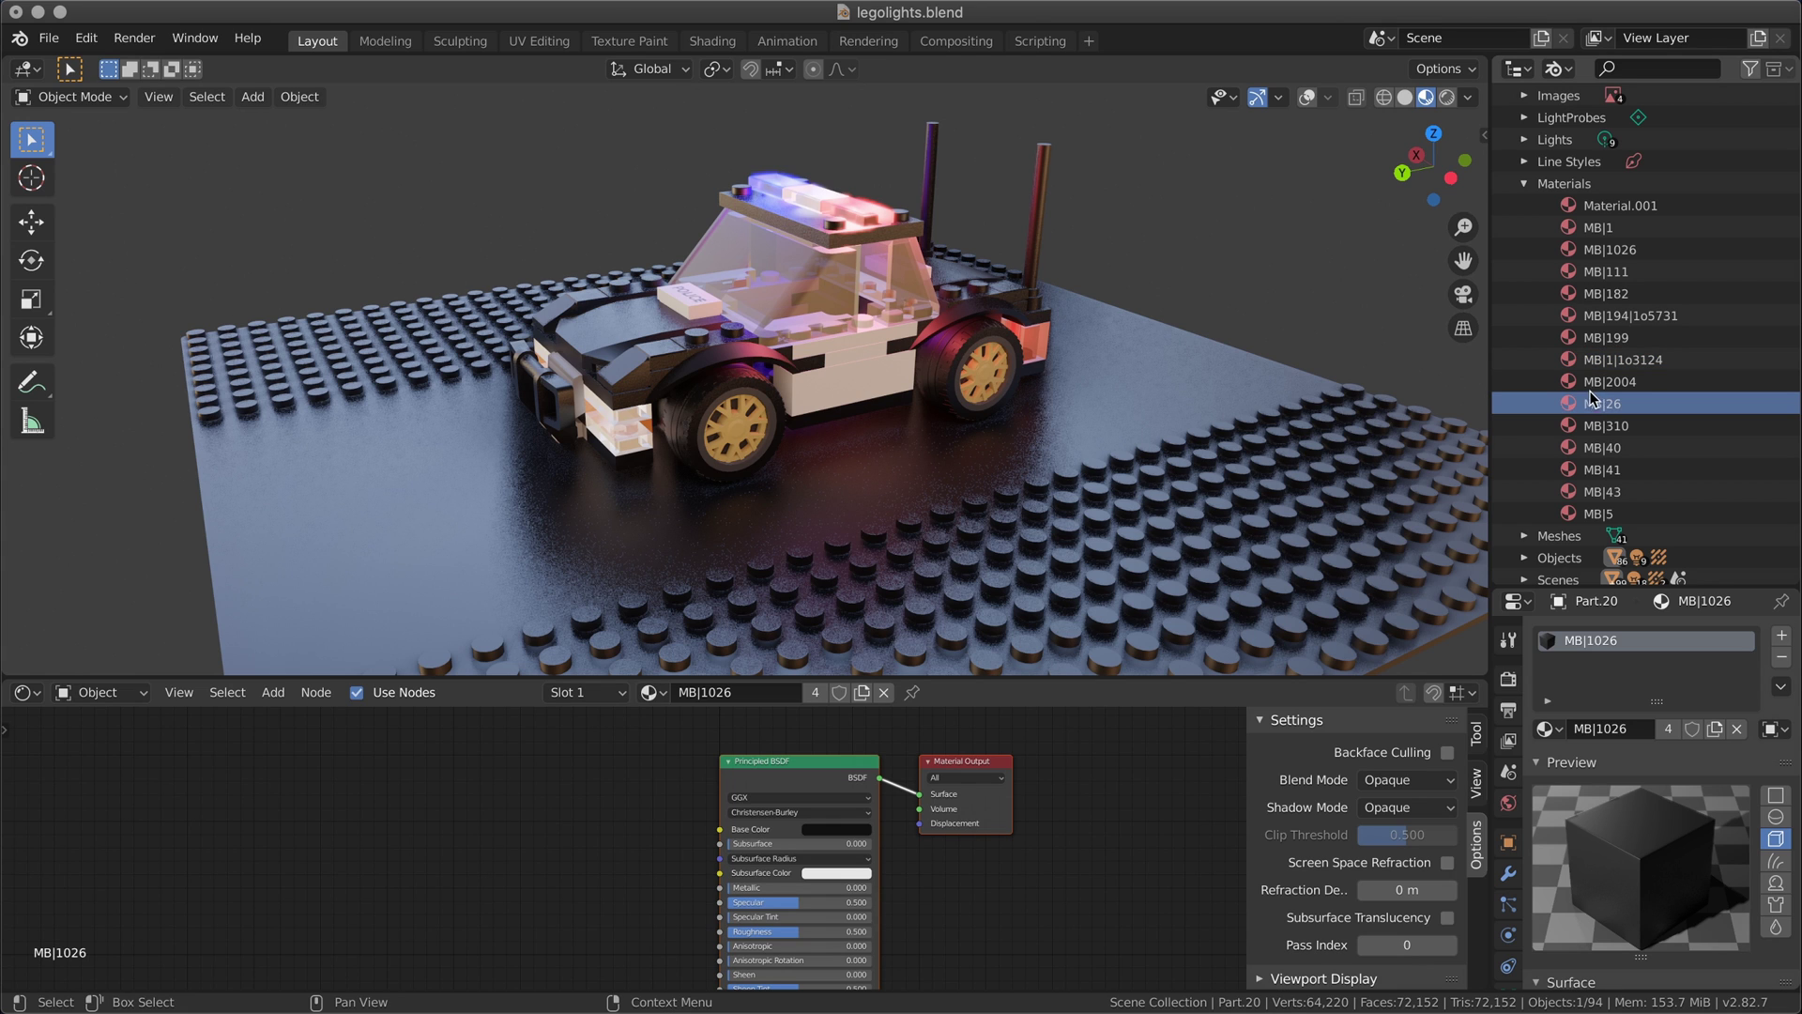
pyautogui.click(1596, 539)
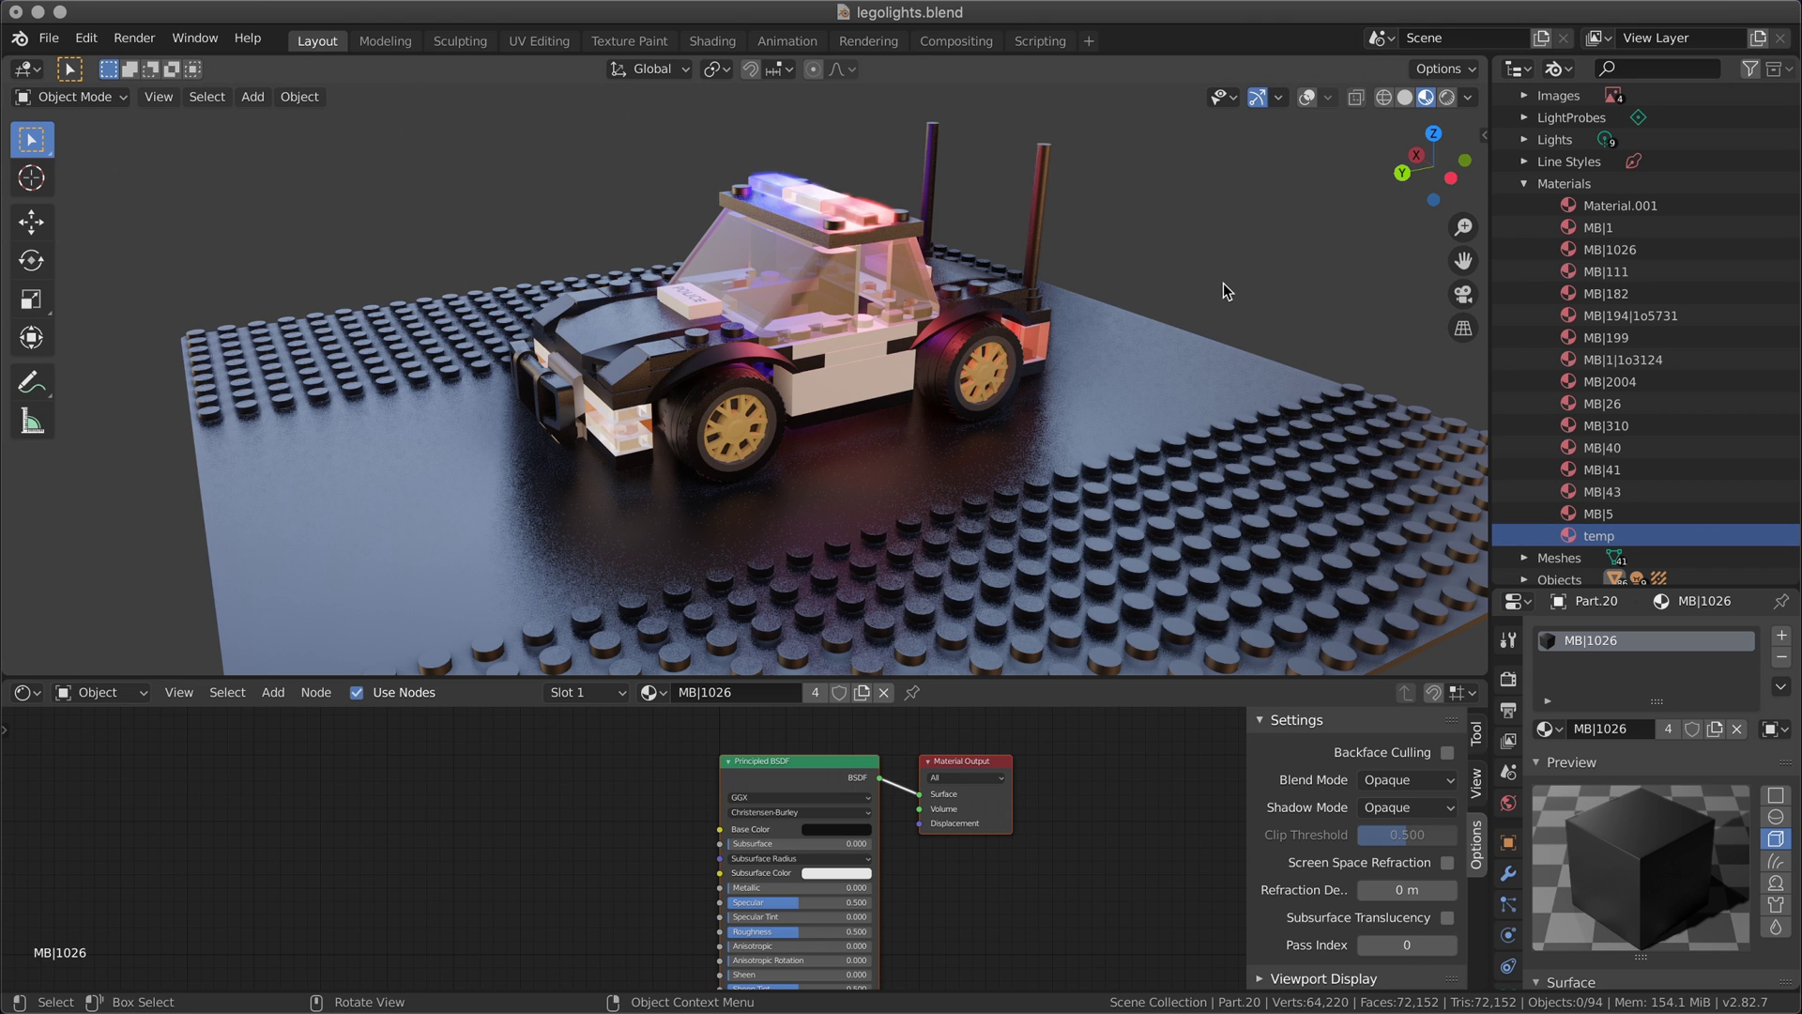
# Switch the Outliner to Orphan Data and delete the unused temp material.
pyautogui.scroll(-4, 1624, 435)
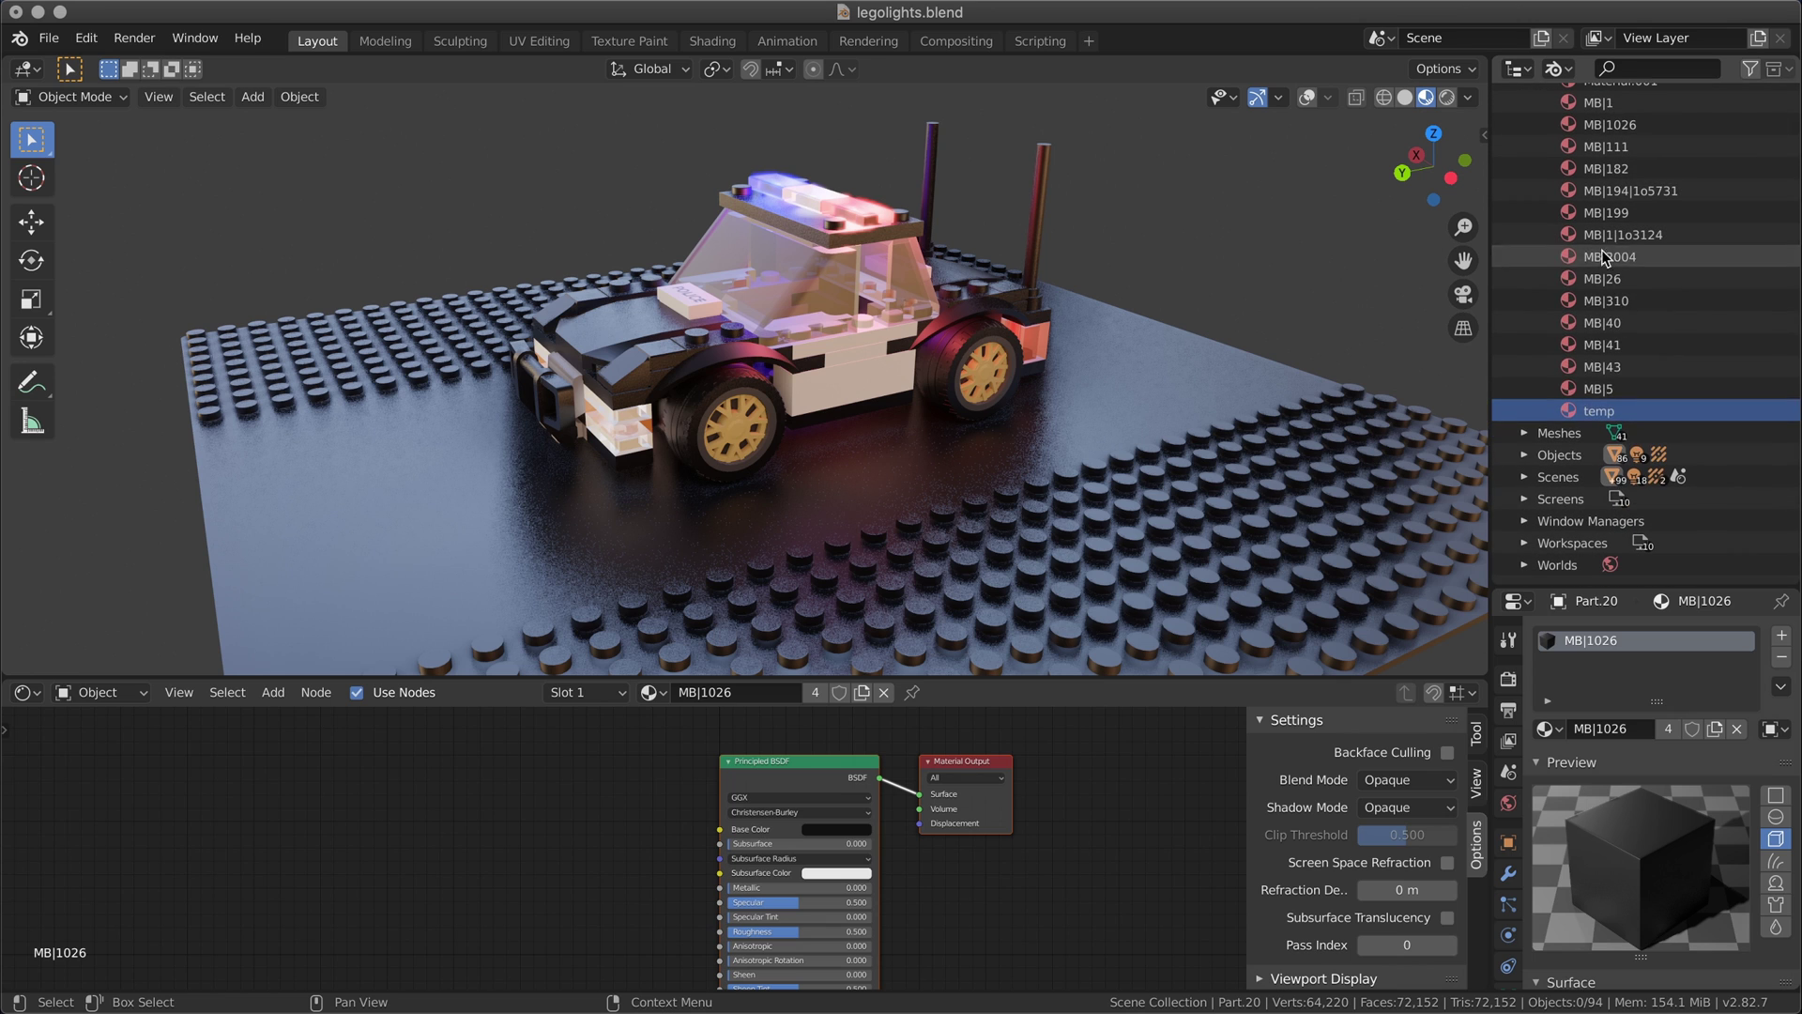
pyautogui.rightClick(1607, 413)
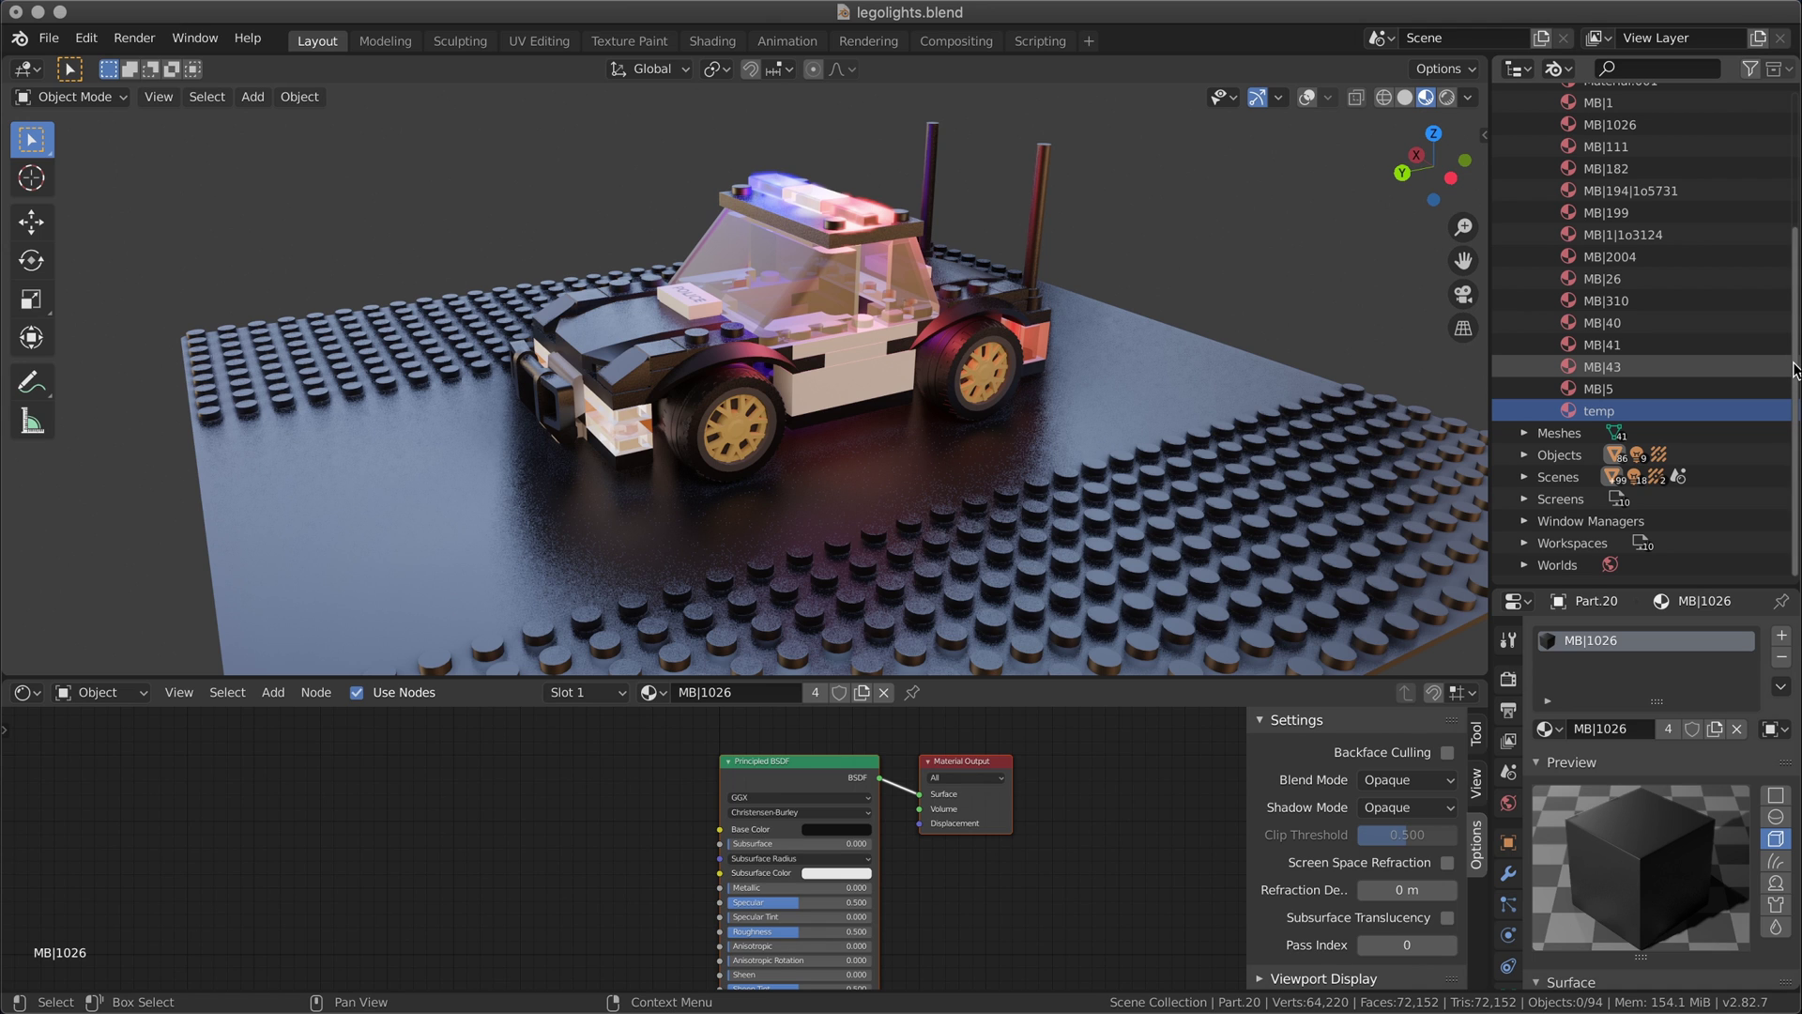
pyautogui.scroll(5, 1794, 370)
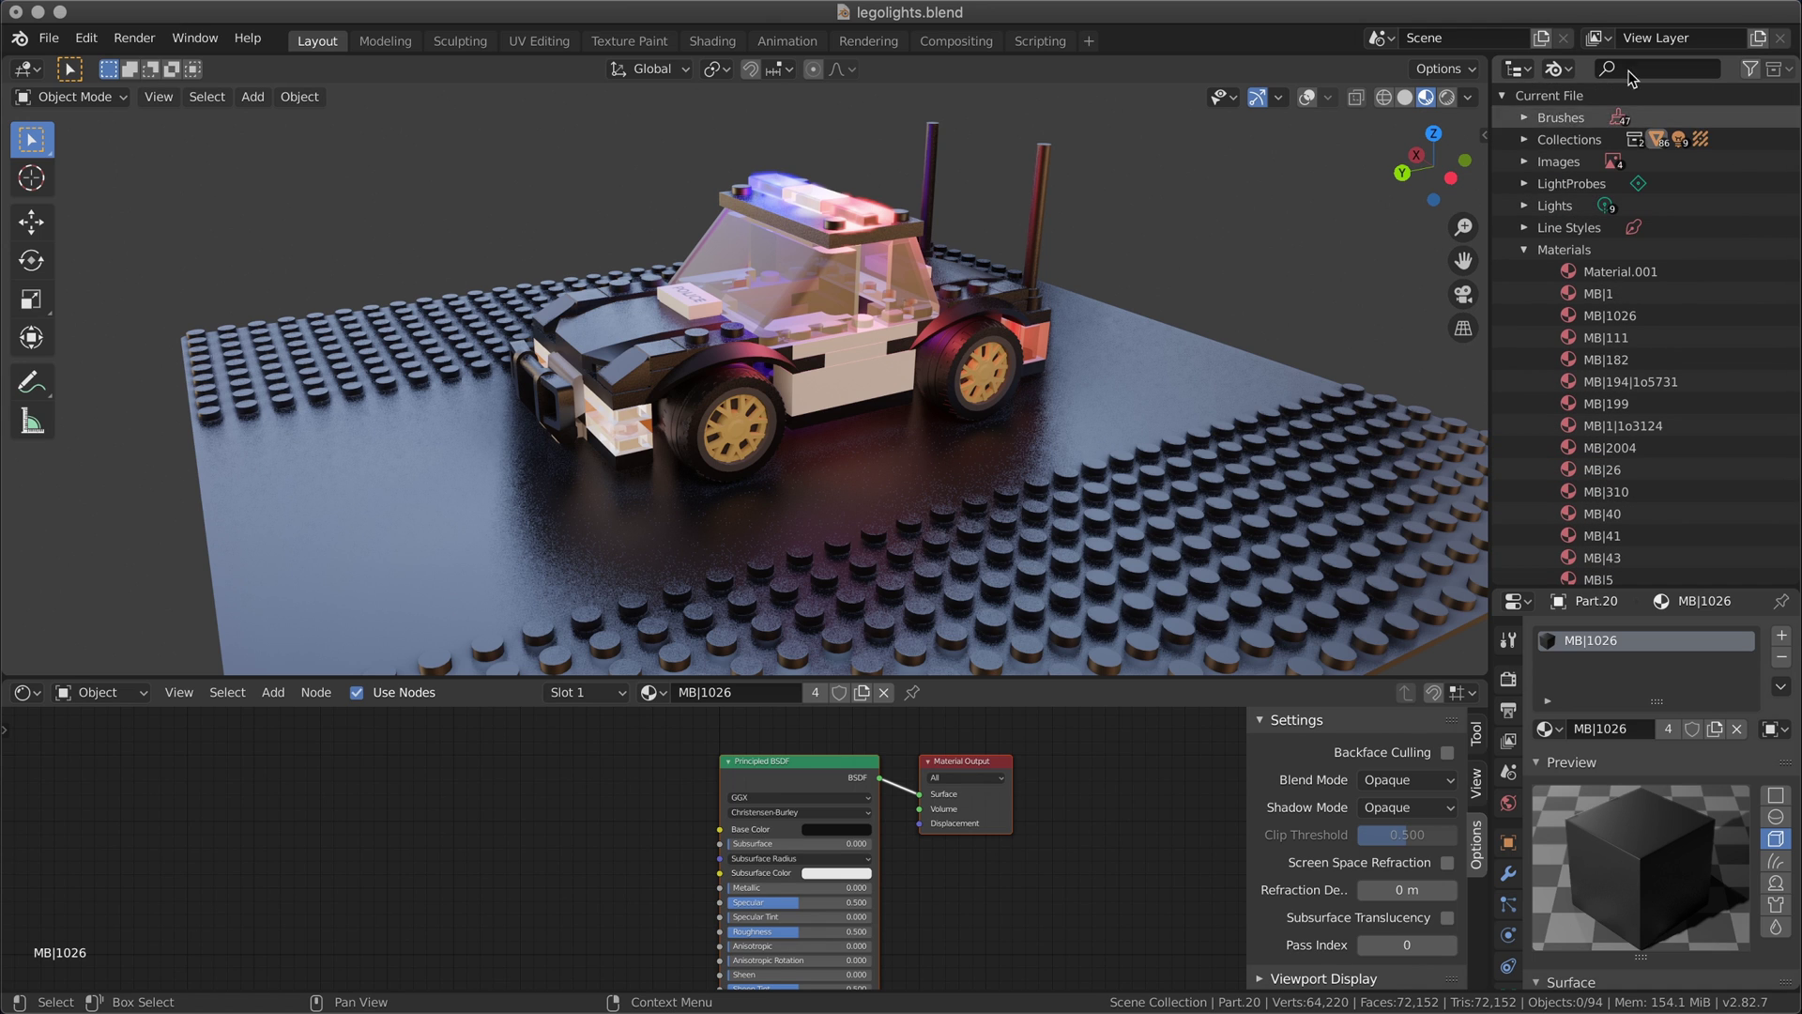
pyautogui.click(1555, 69)
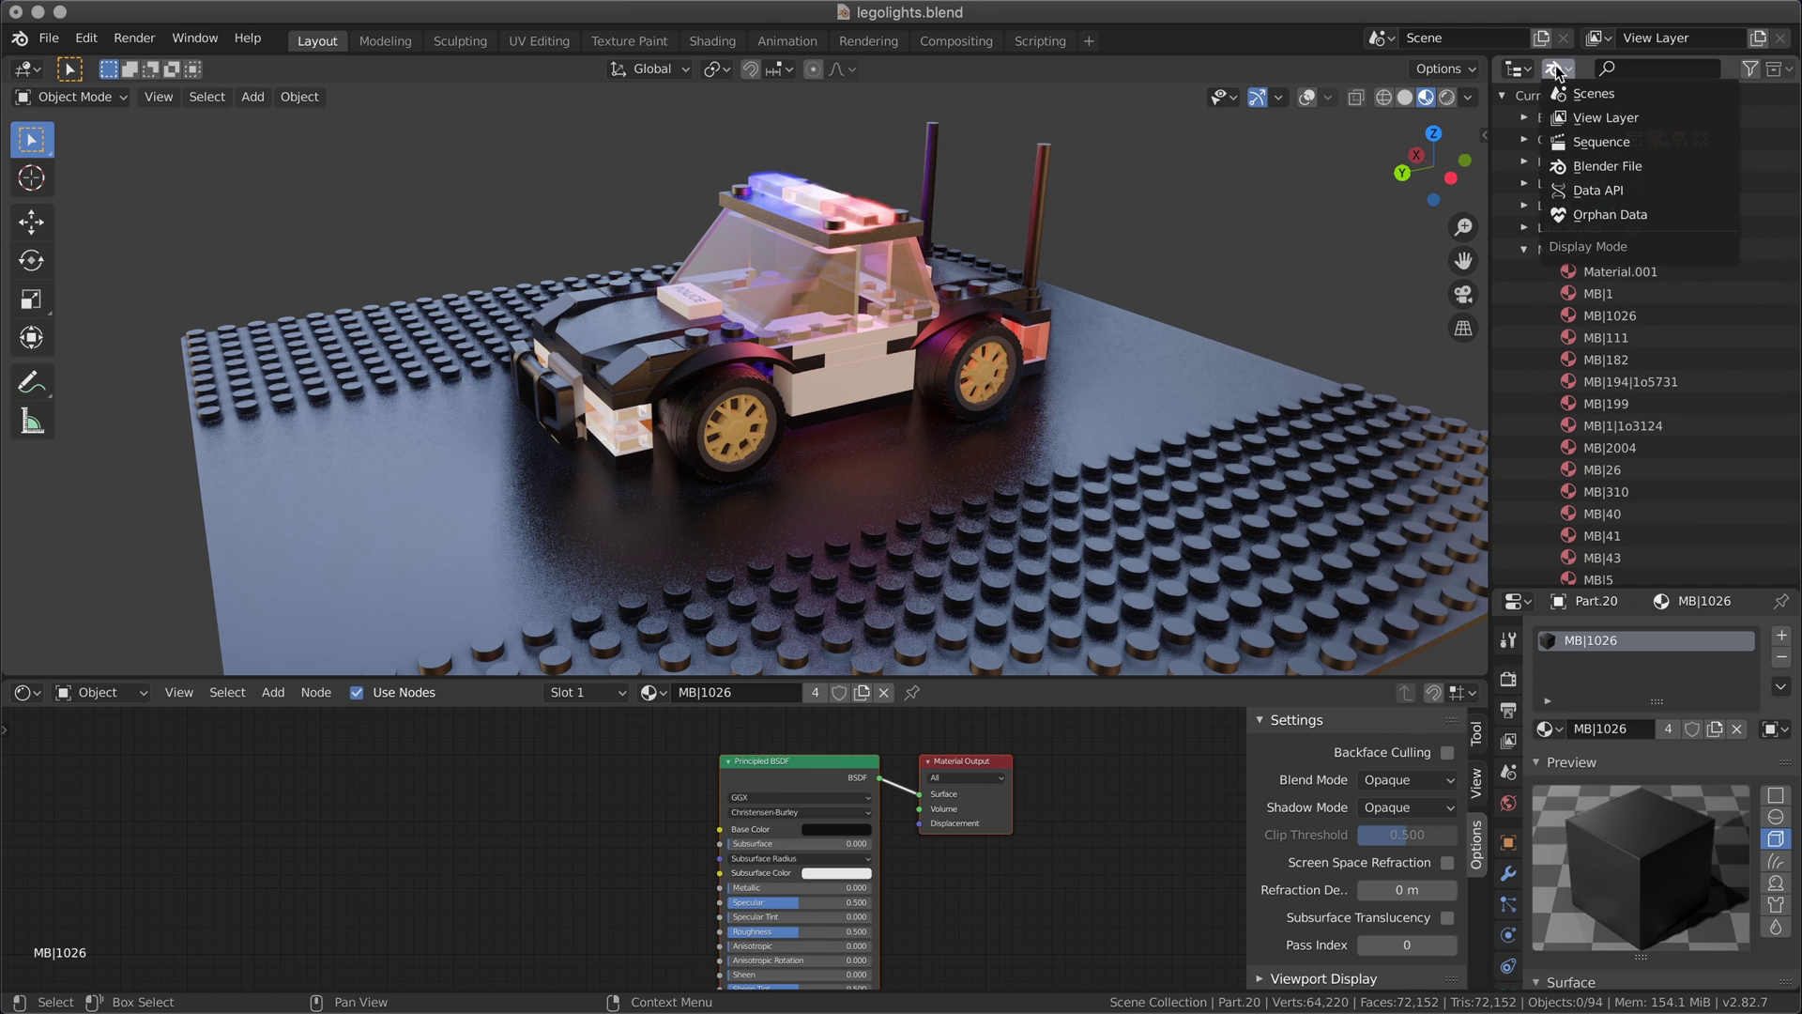
pyautogui.click(1583, 214)
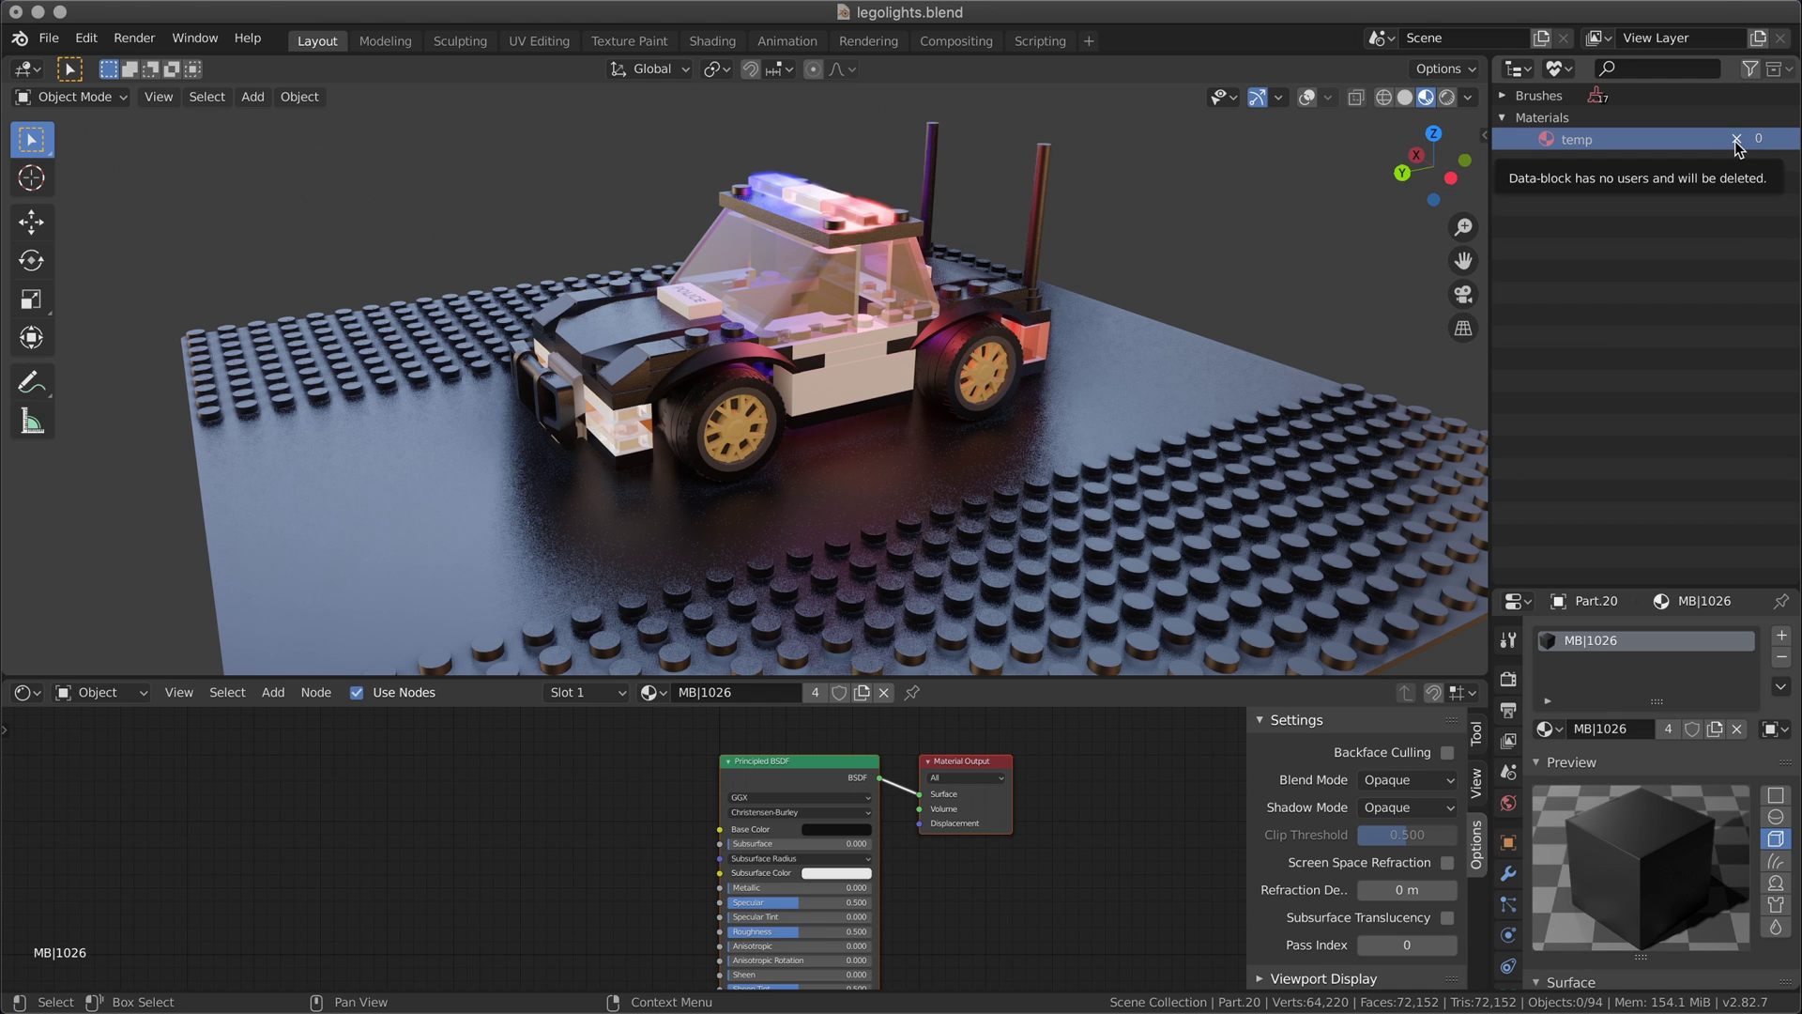
pyautogui.rightClick(1624, 139)
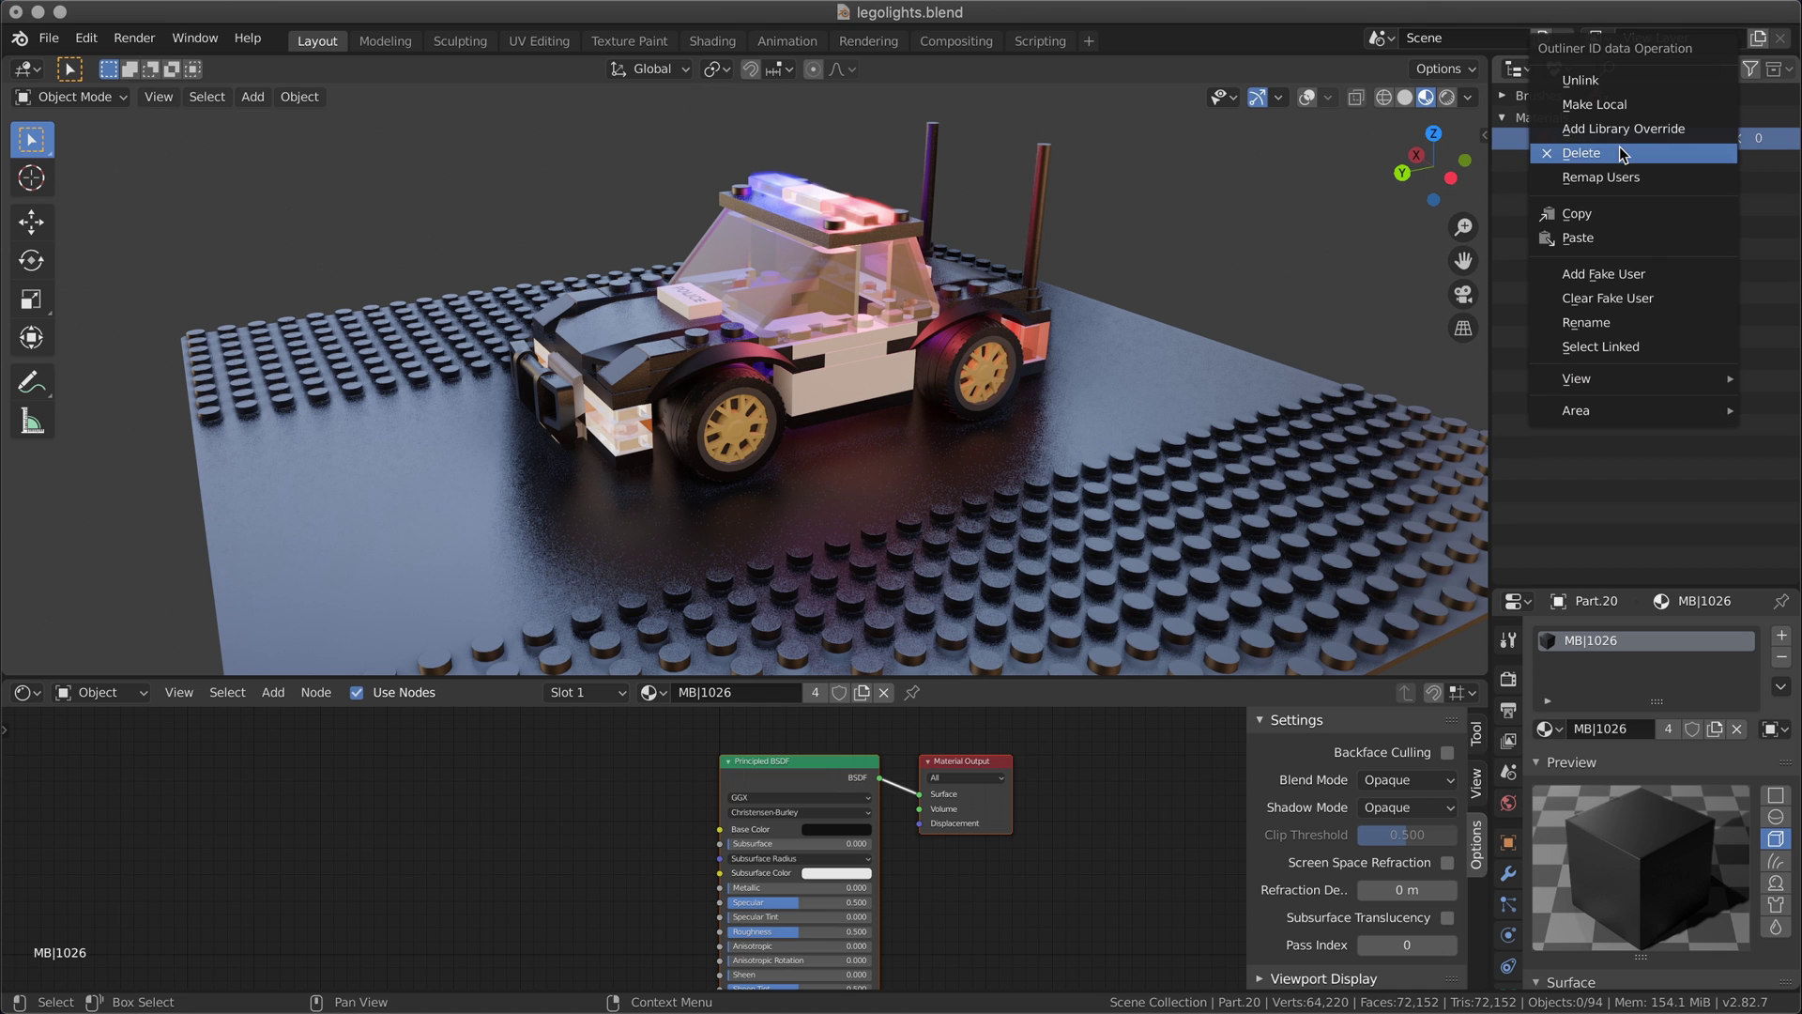
pyautogui.moveTo(1623, 410)
pyautogui.click(1626, 469)
pyautogui.rightClick(1633, 138)
pyautogui.click(1626, 154)
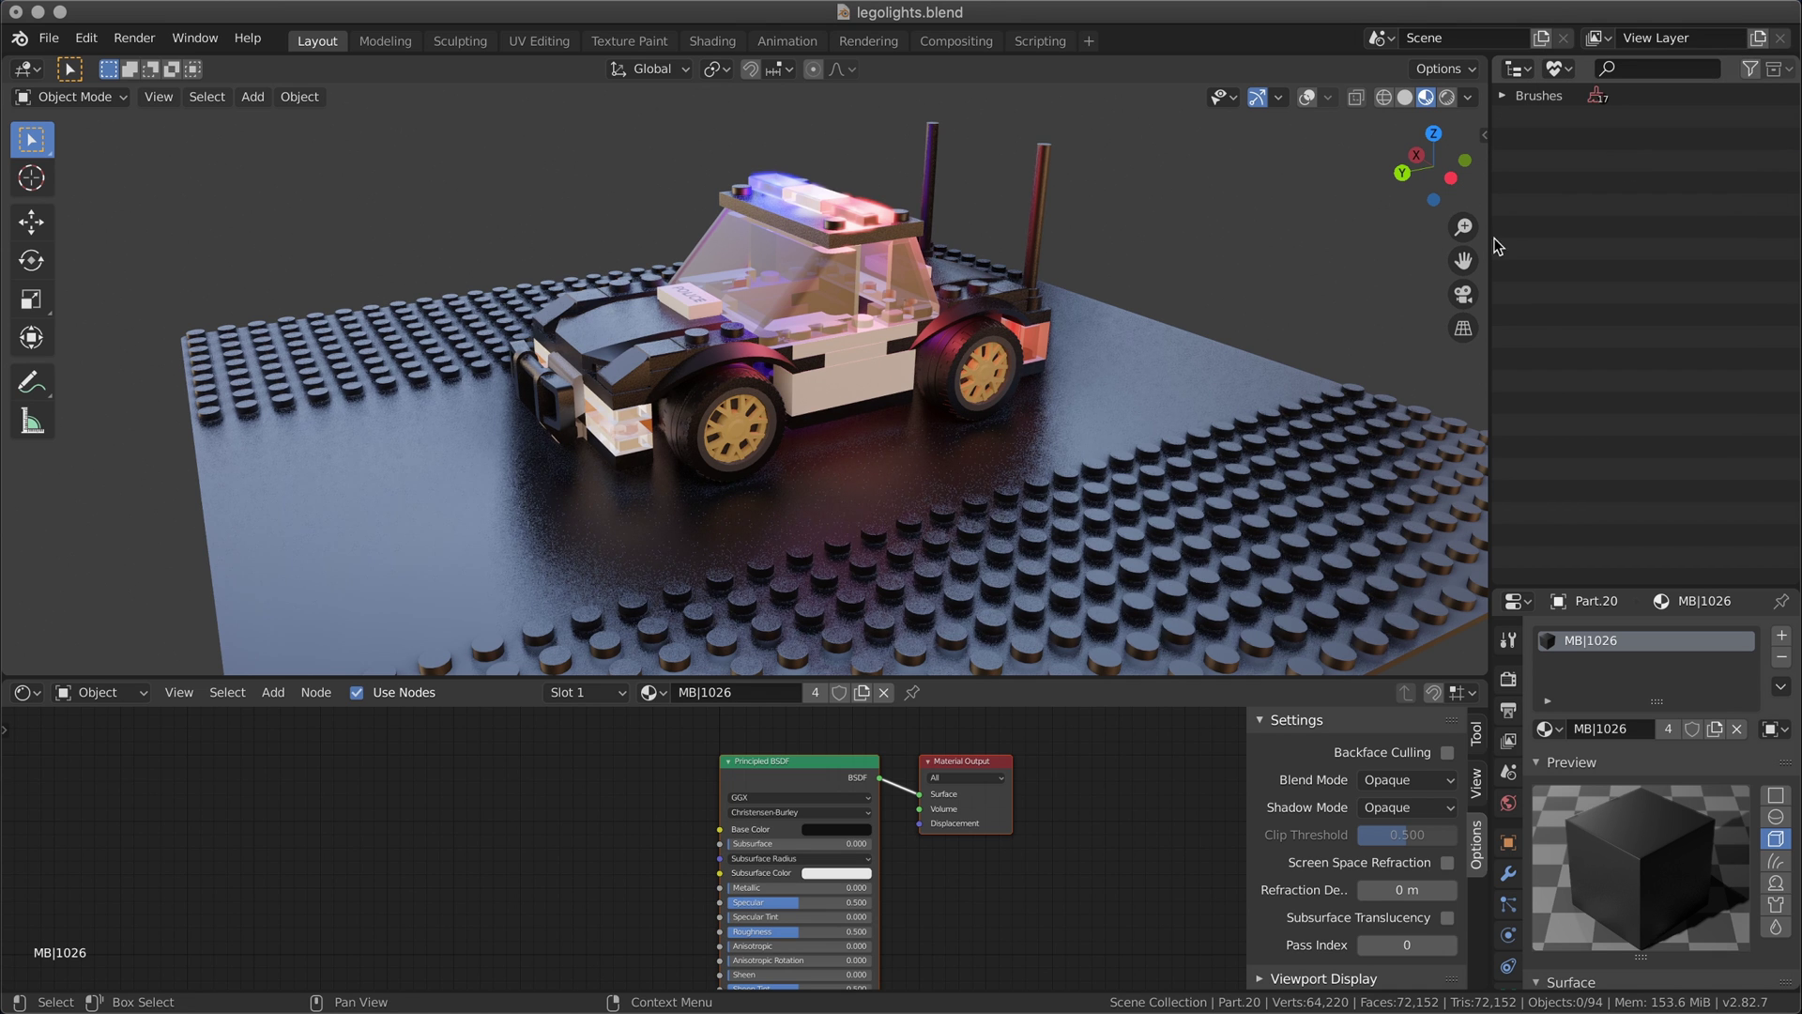
# Return the Outliner to Blender File view and confirm temp is gone from the materials.
pyautogui.click(1560, 68)
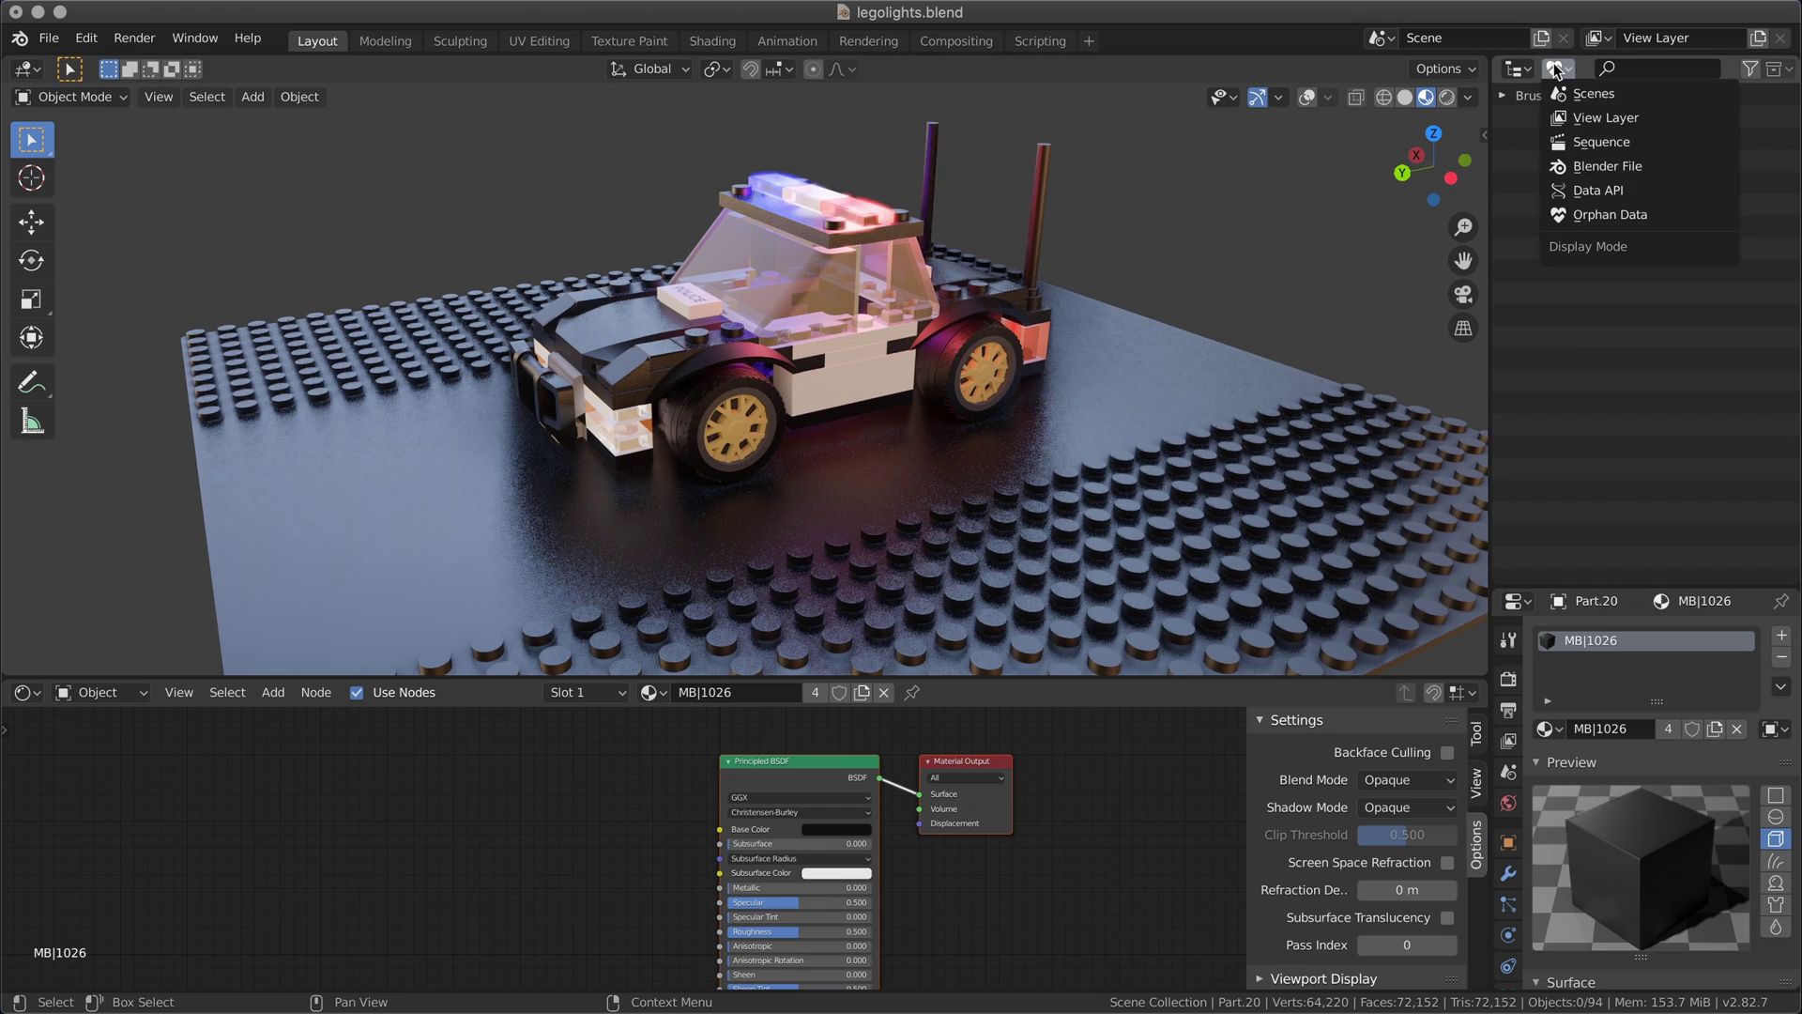
pyautogui.click(1582, 216)
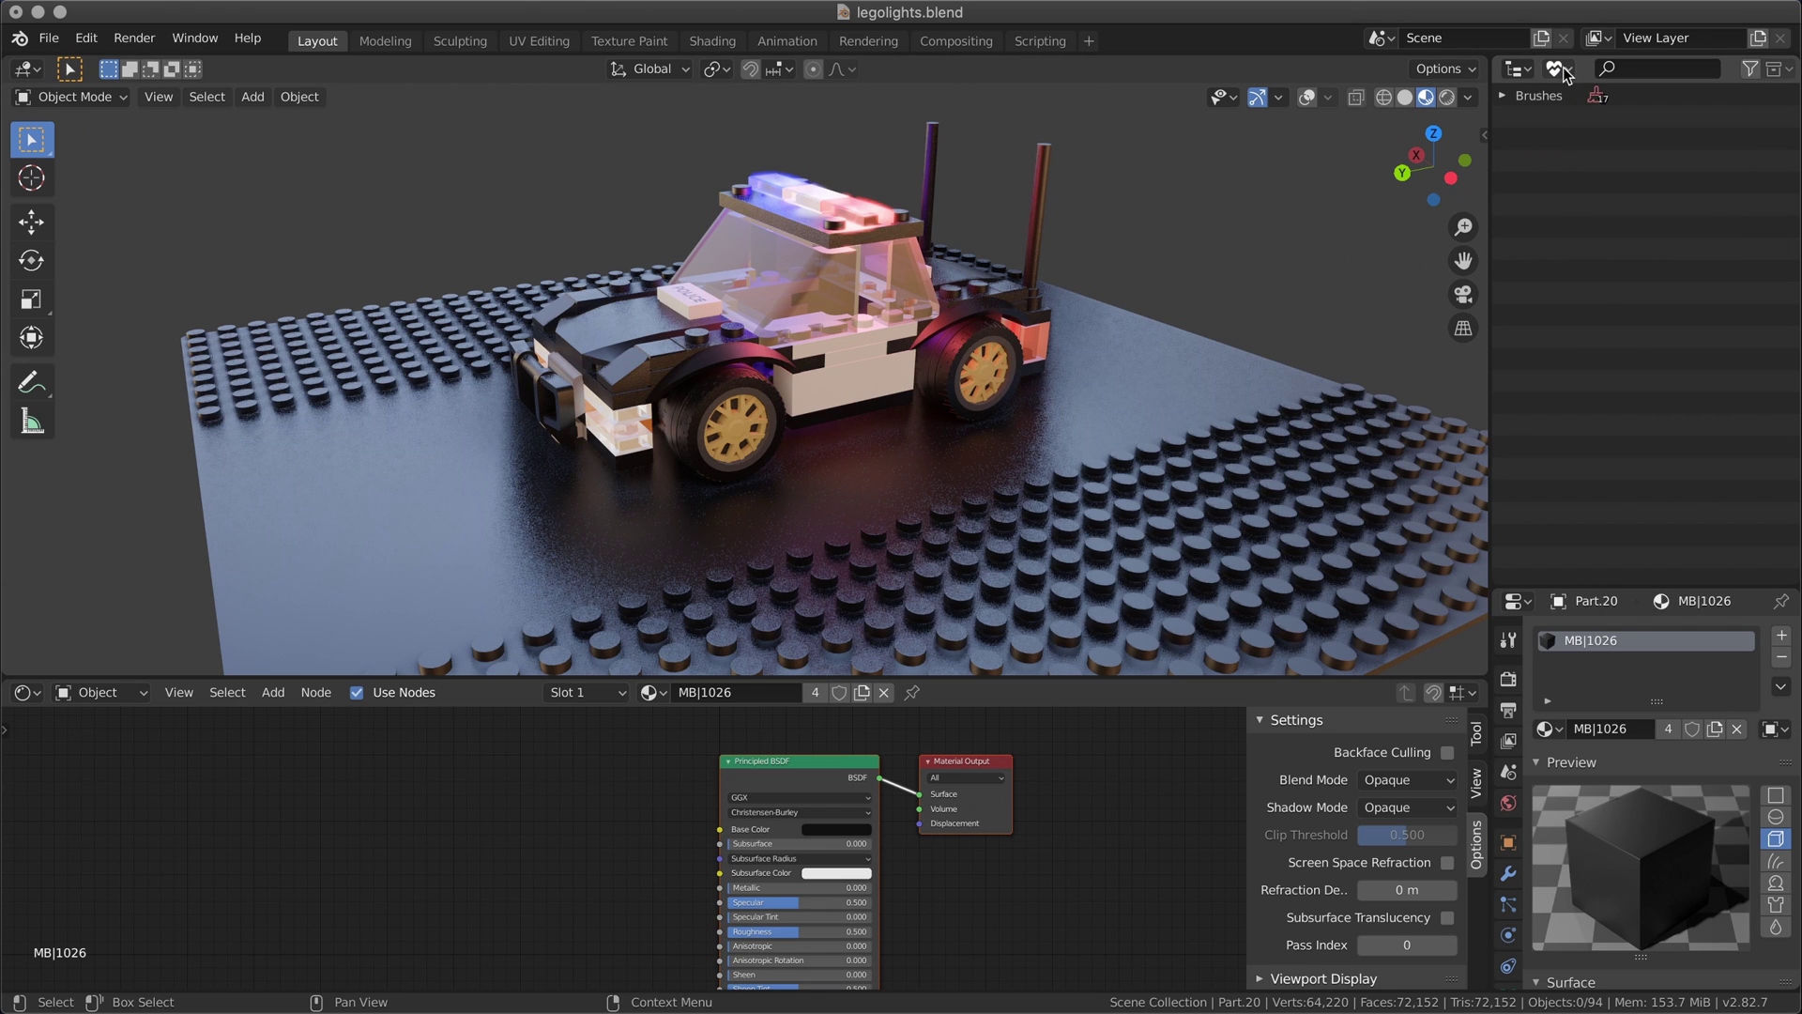
pyautogui.click(1562, 68)
pyautogui.click(1593, 165)
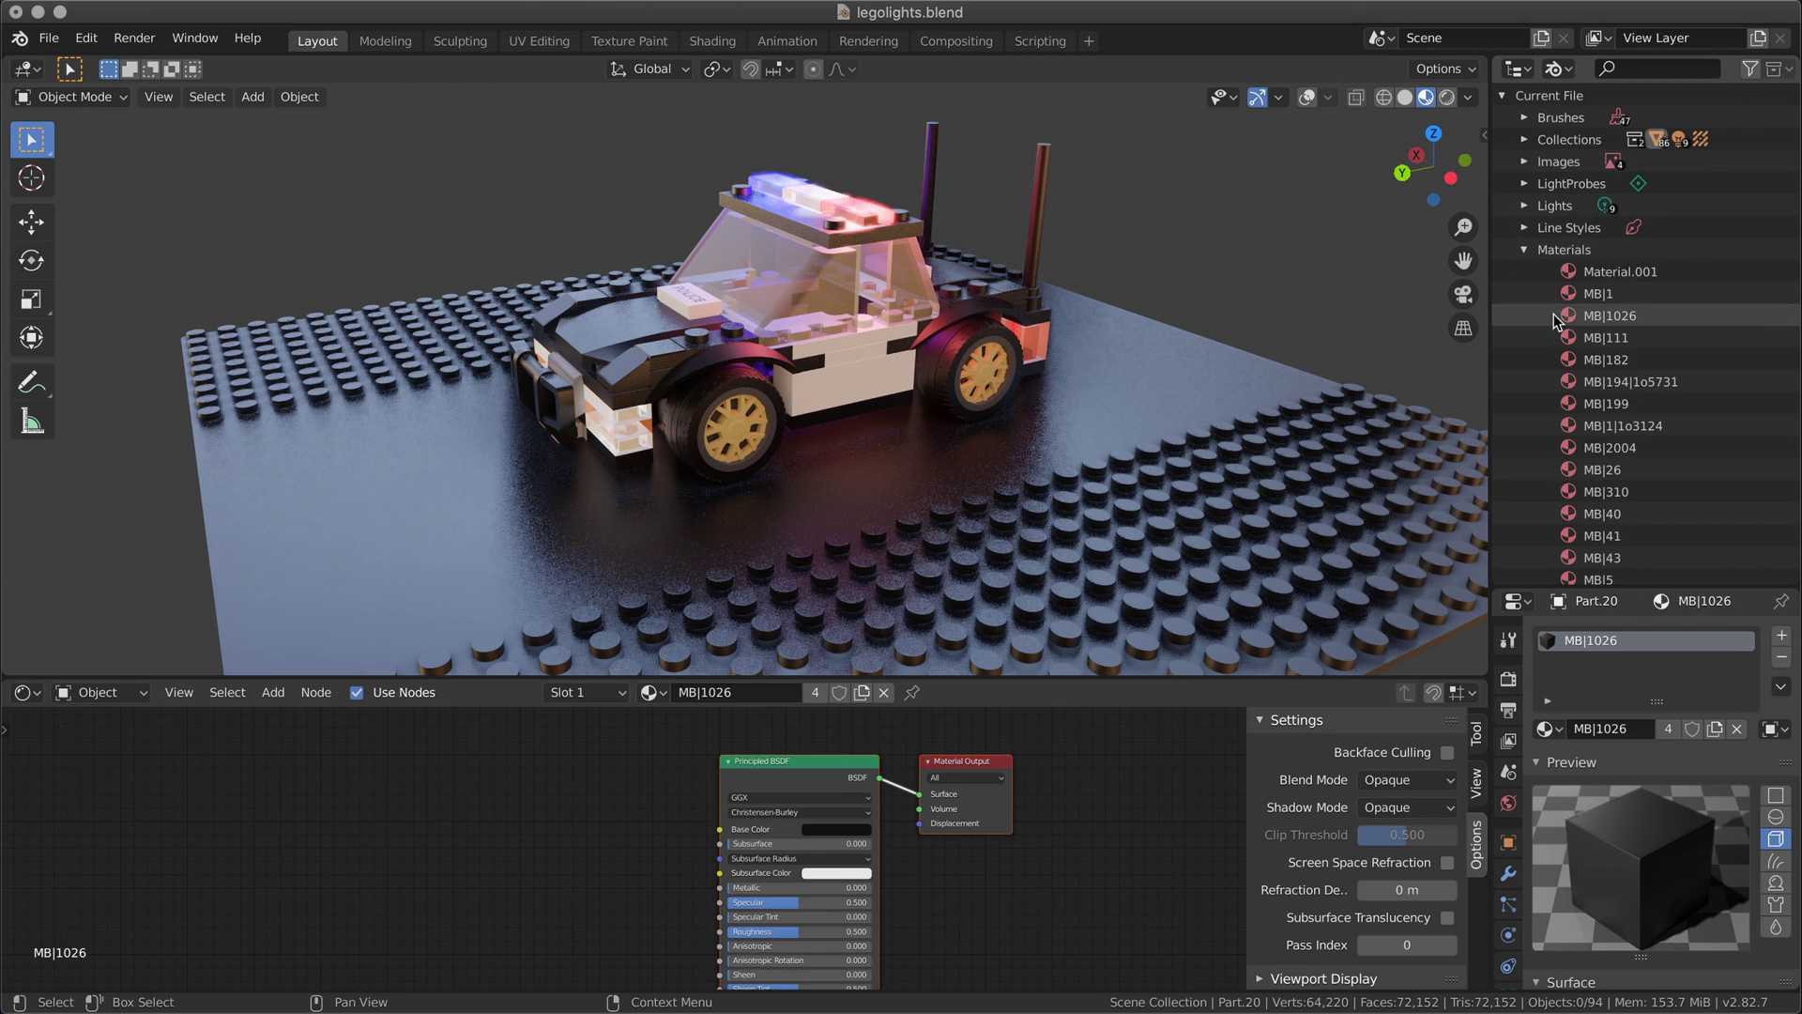
pyautogui.scroll(-2, 1552, 308)
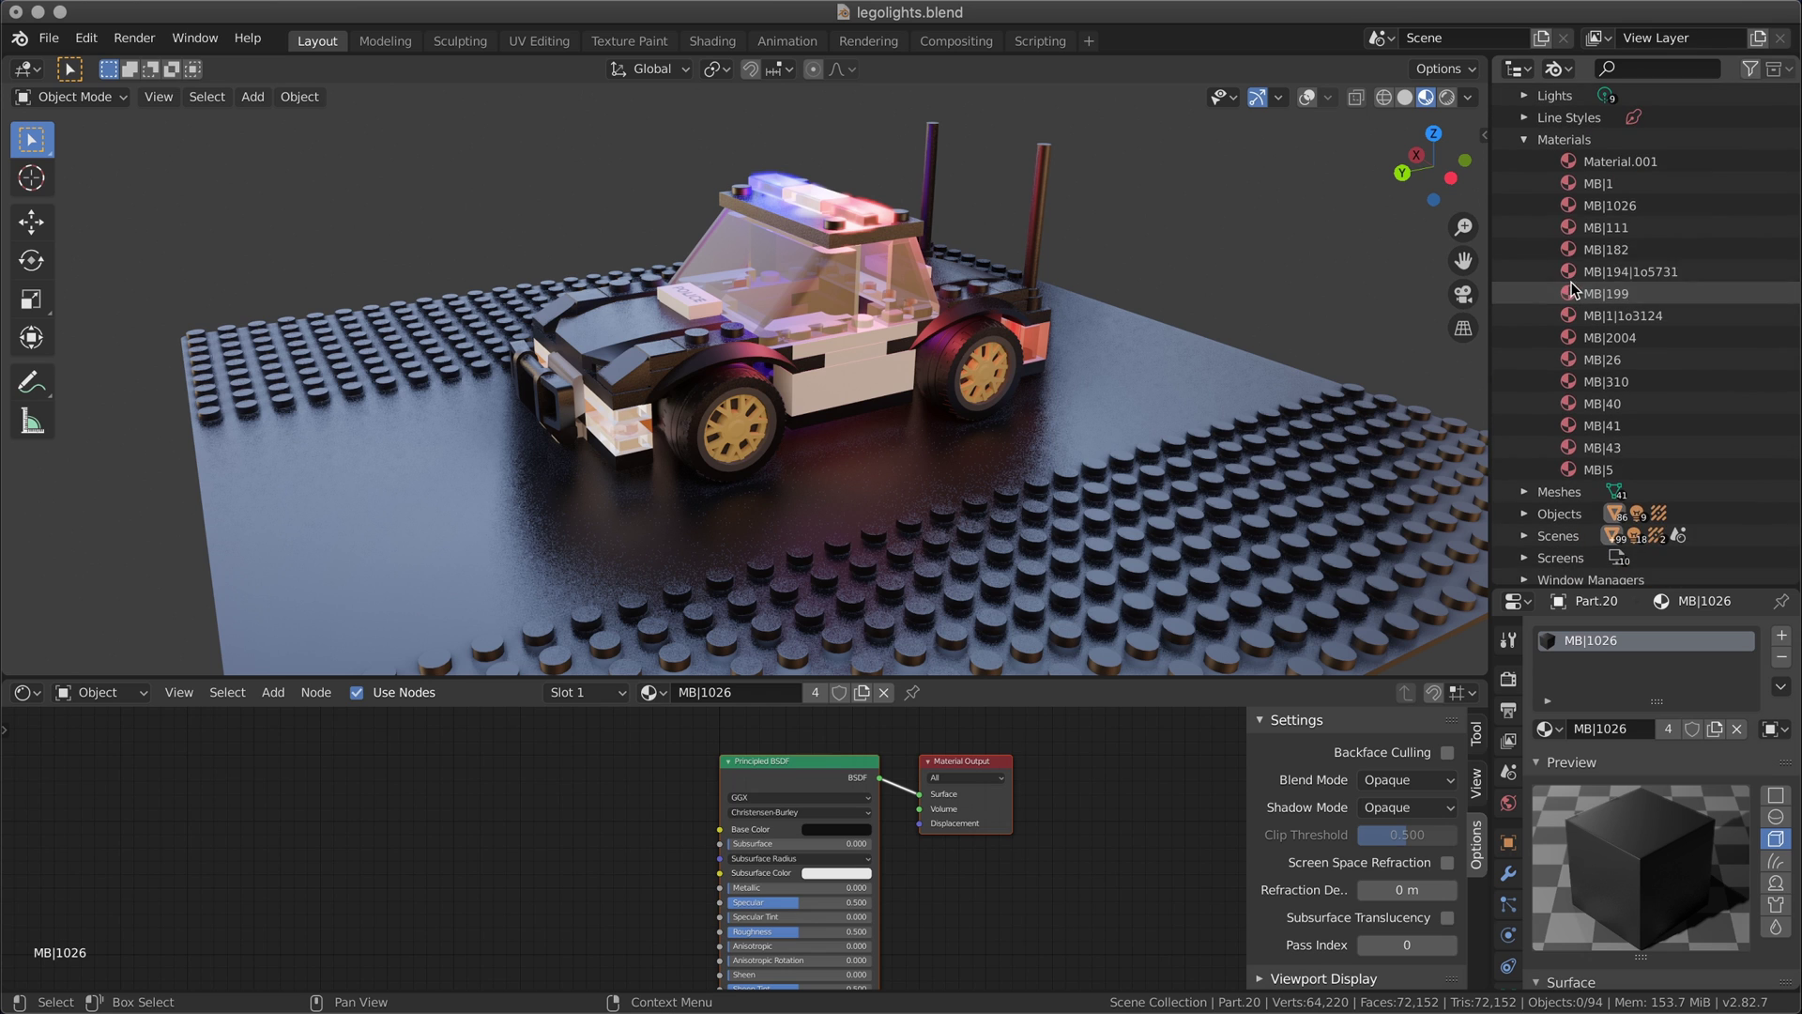
pyautogui.click(1547, 728)
pyautogui.scroll(-8, 1502, 822)
pyautogui.scroll(8, 1501, 822)
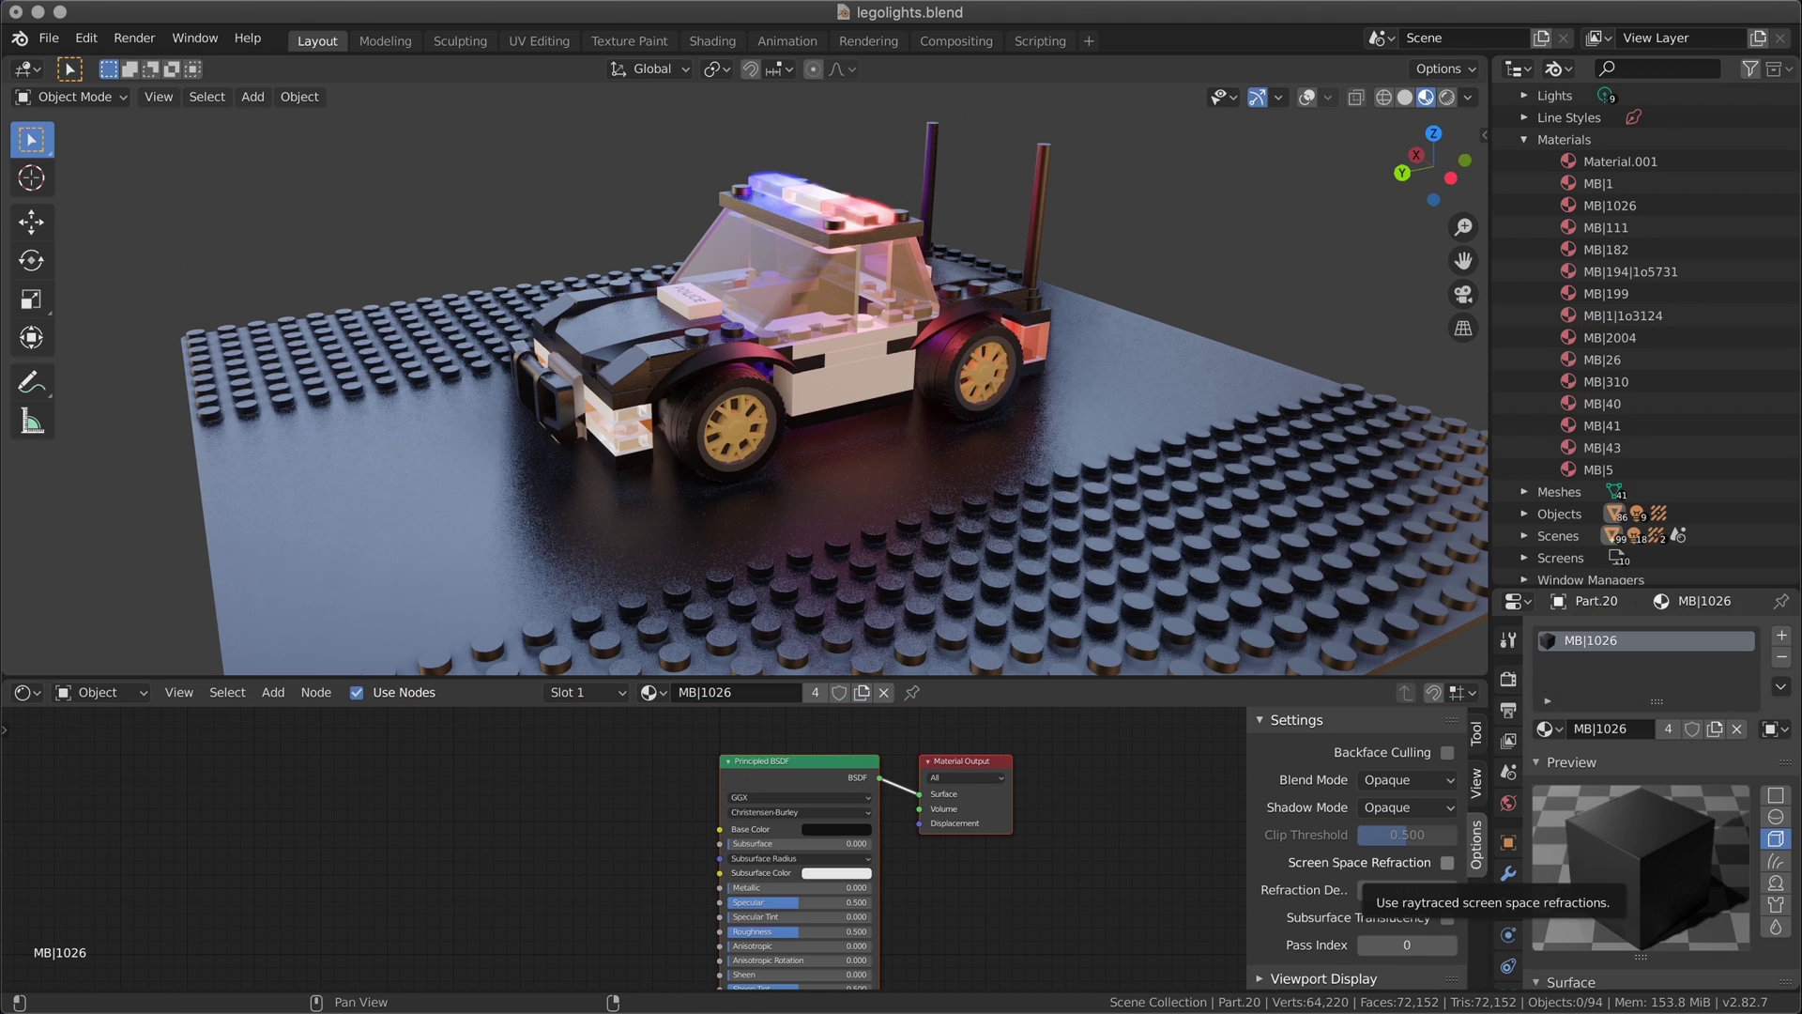
pyautogui.click(85, 37)
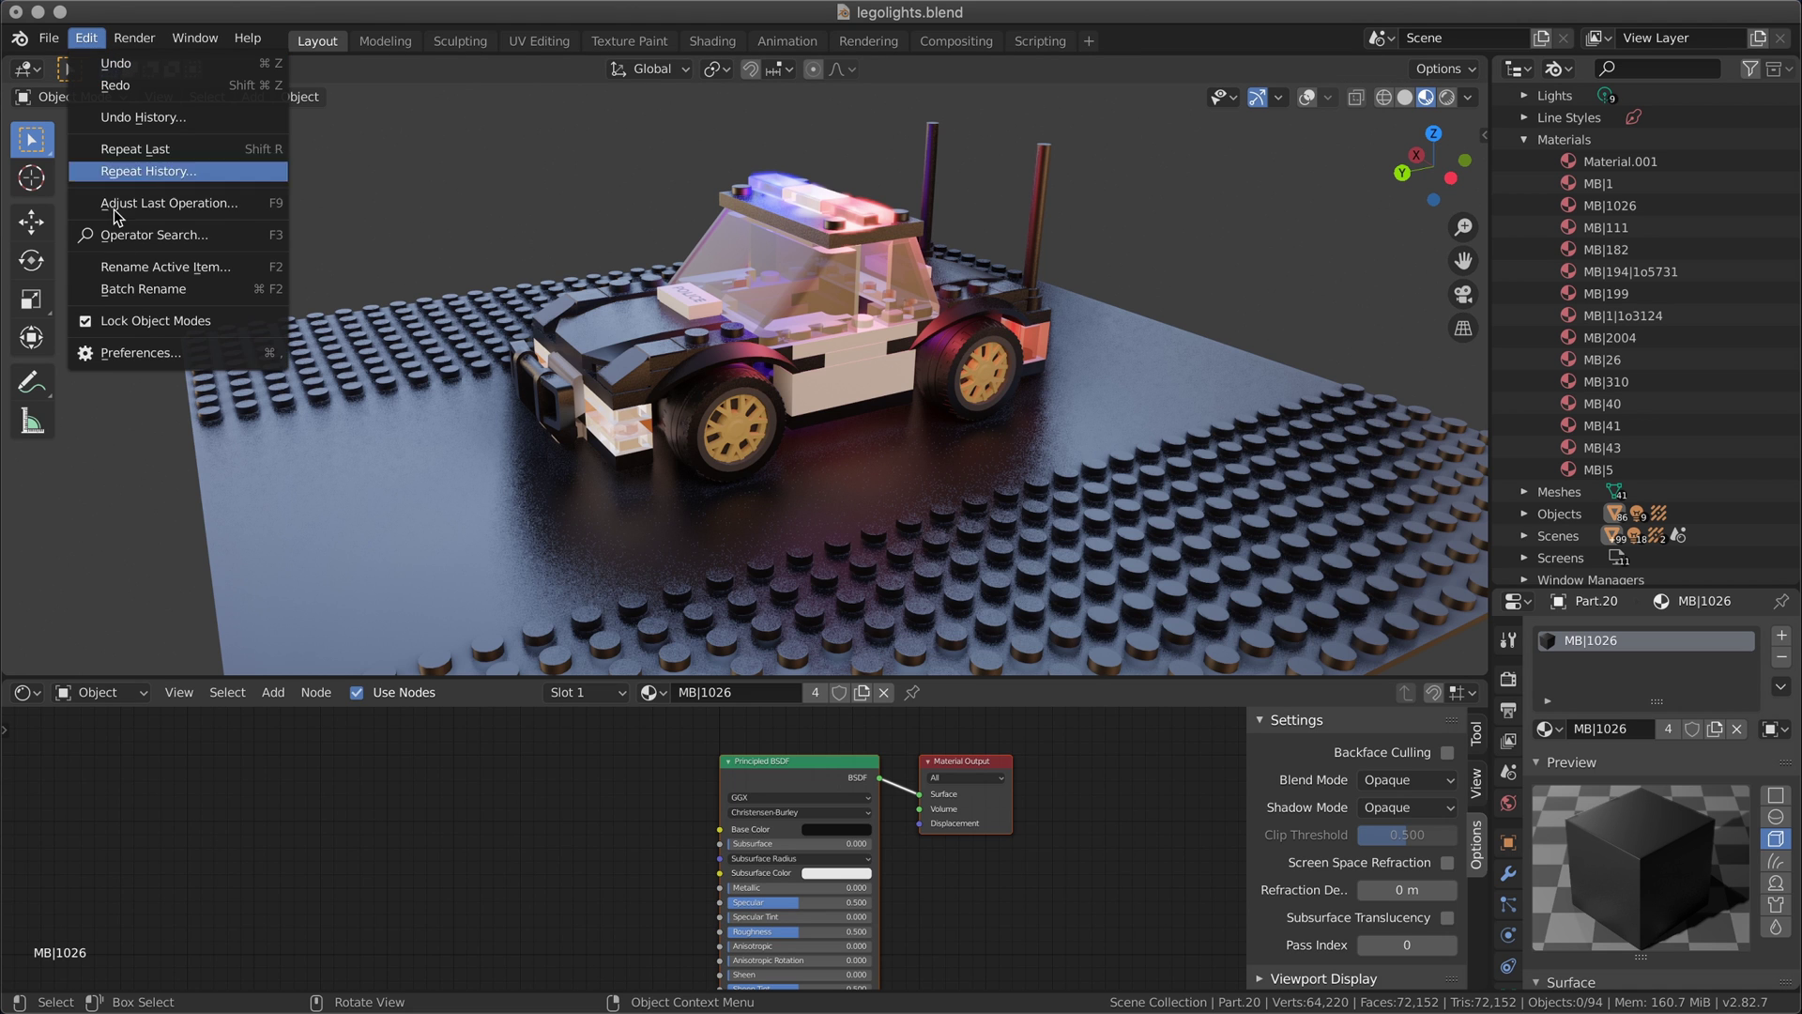
# Enable Material: Material Library VX in Preferences > Add-ons, searching 'material library'.
pyautogui.click(152, 353)
pyautogui.click(585, 113)
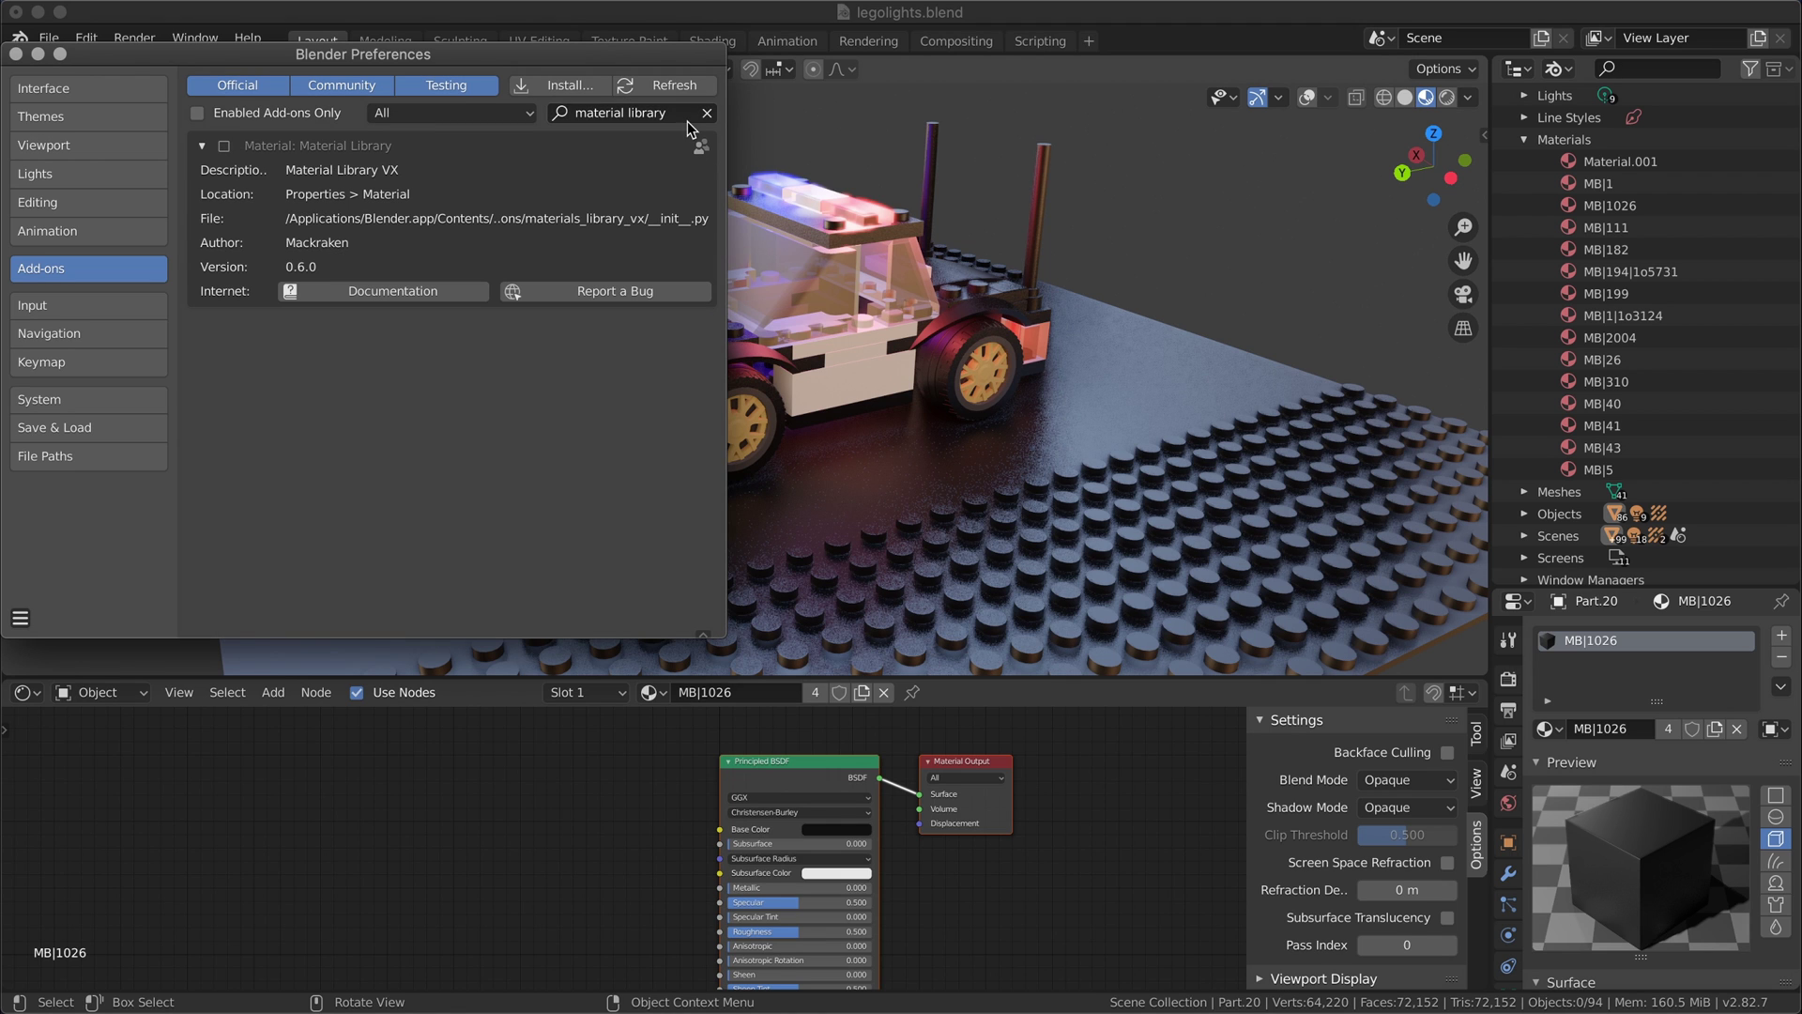
pyautogui.click(224, 148)
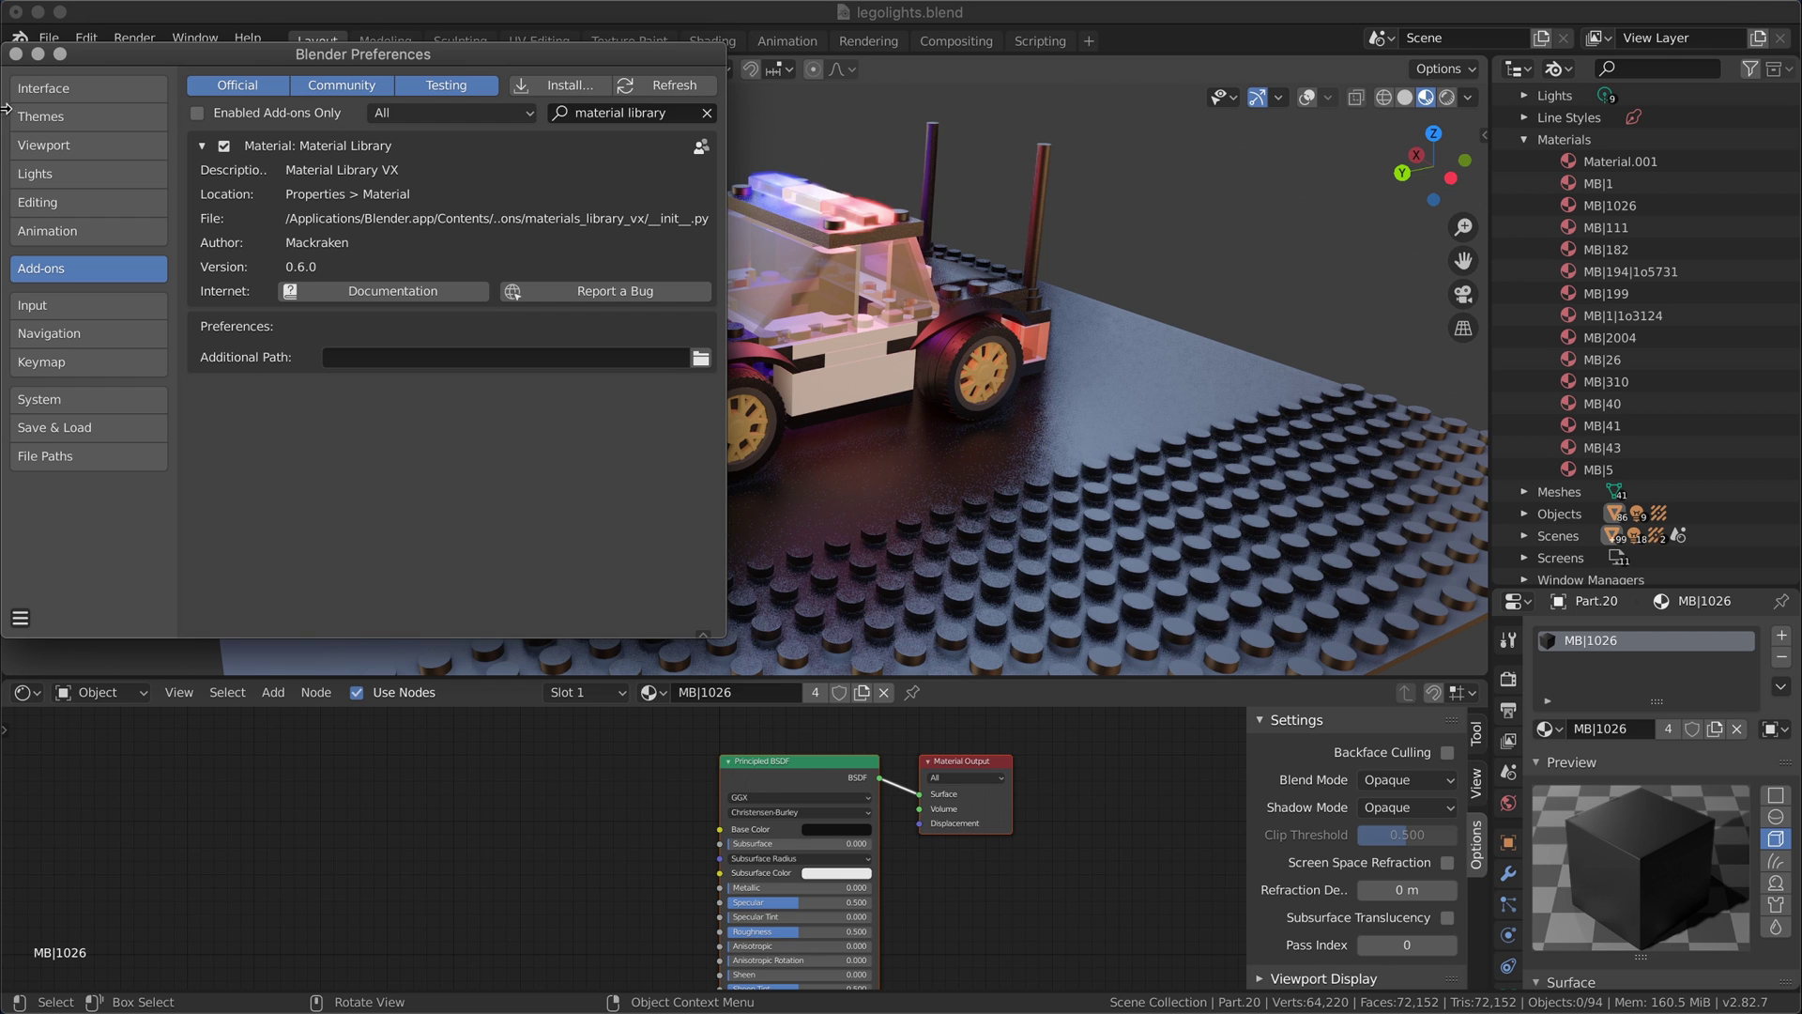
pyautogui.click(15, 54)
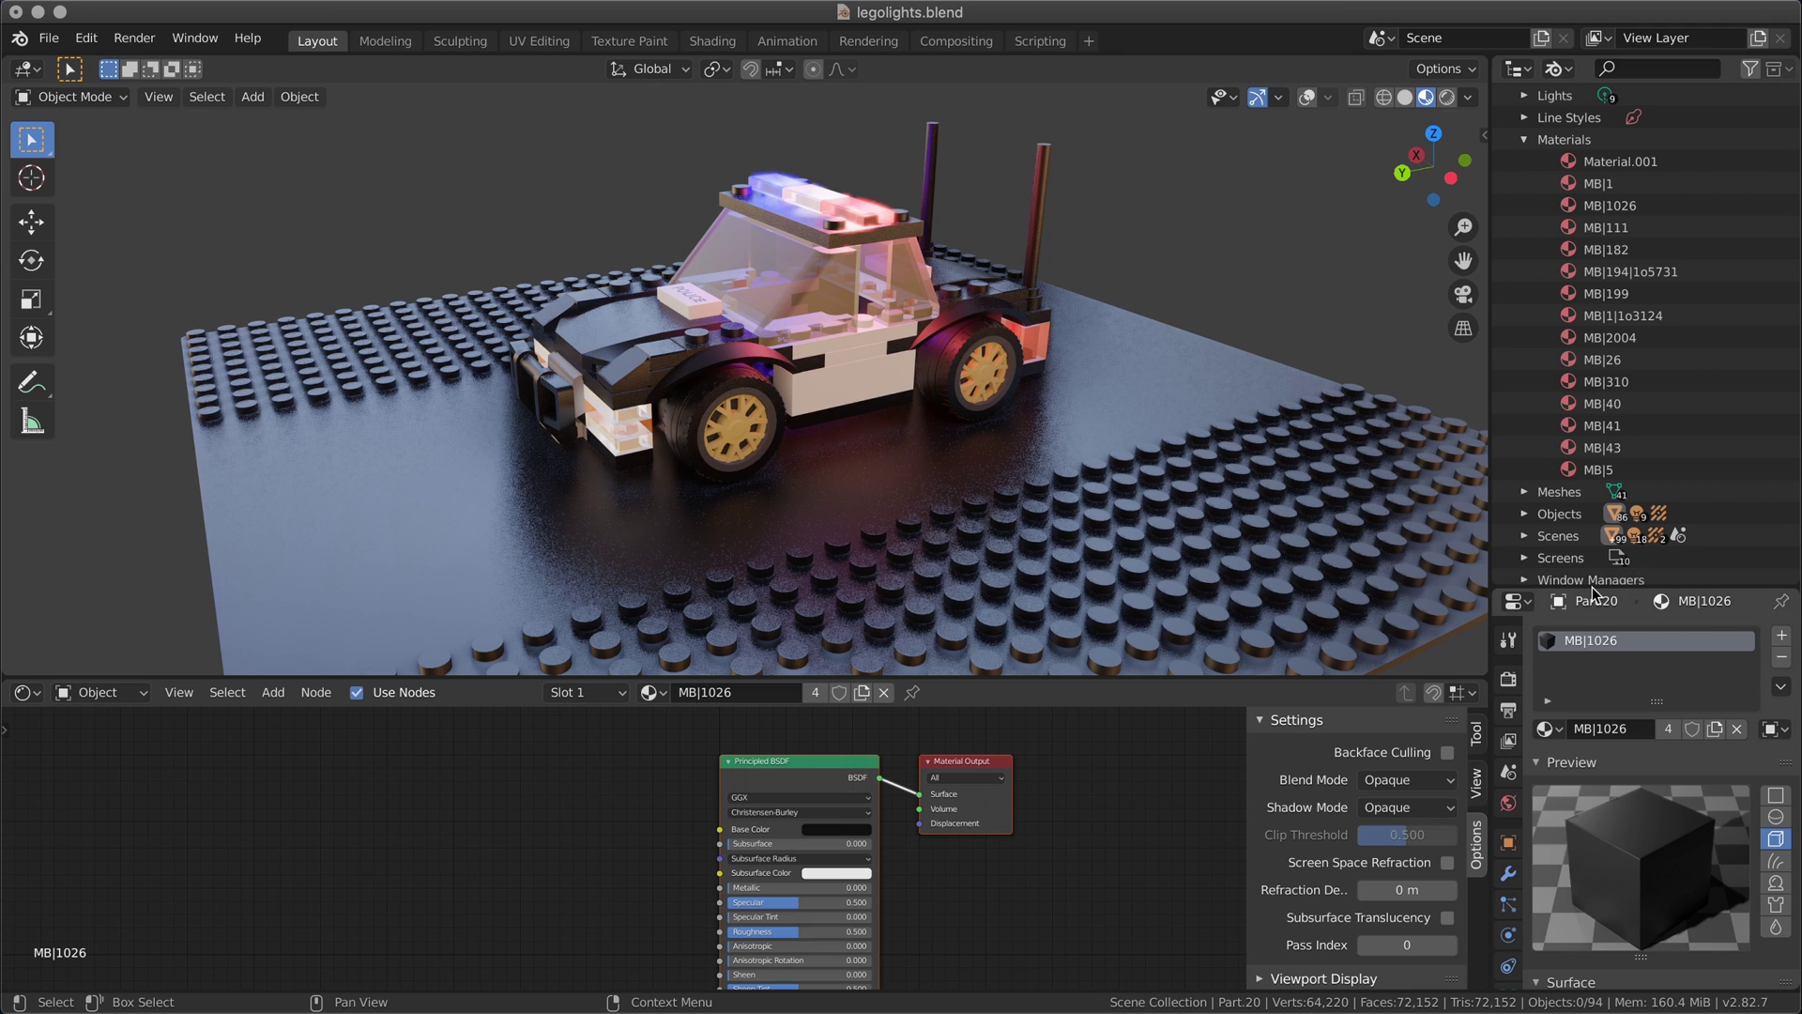
pyautogui.moveTo(1593, 592); pyautogui.dragTo(1600, 237)
pyautogui.click(1645, 630)
pyautogui.scroll(-2, 1624, 703)
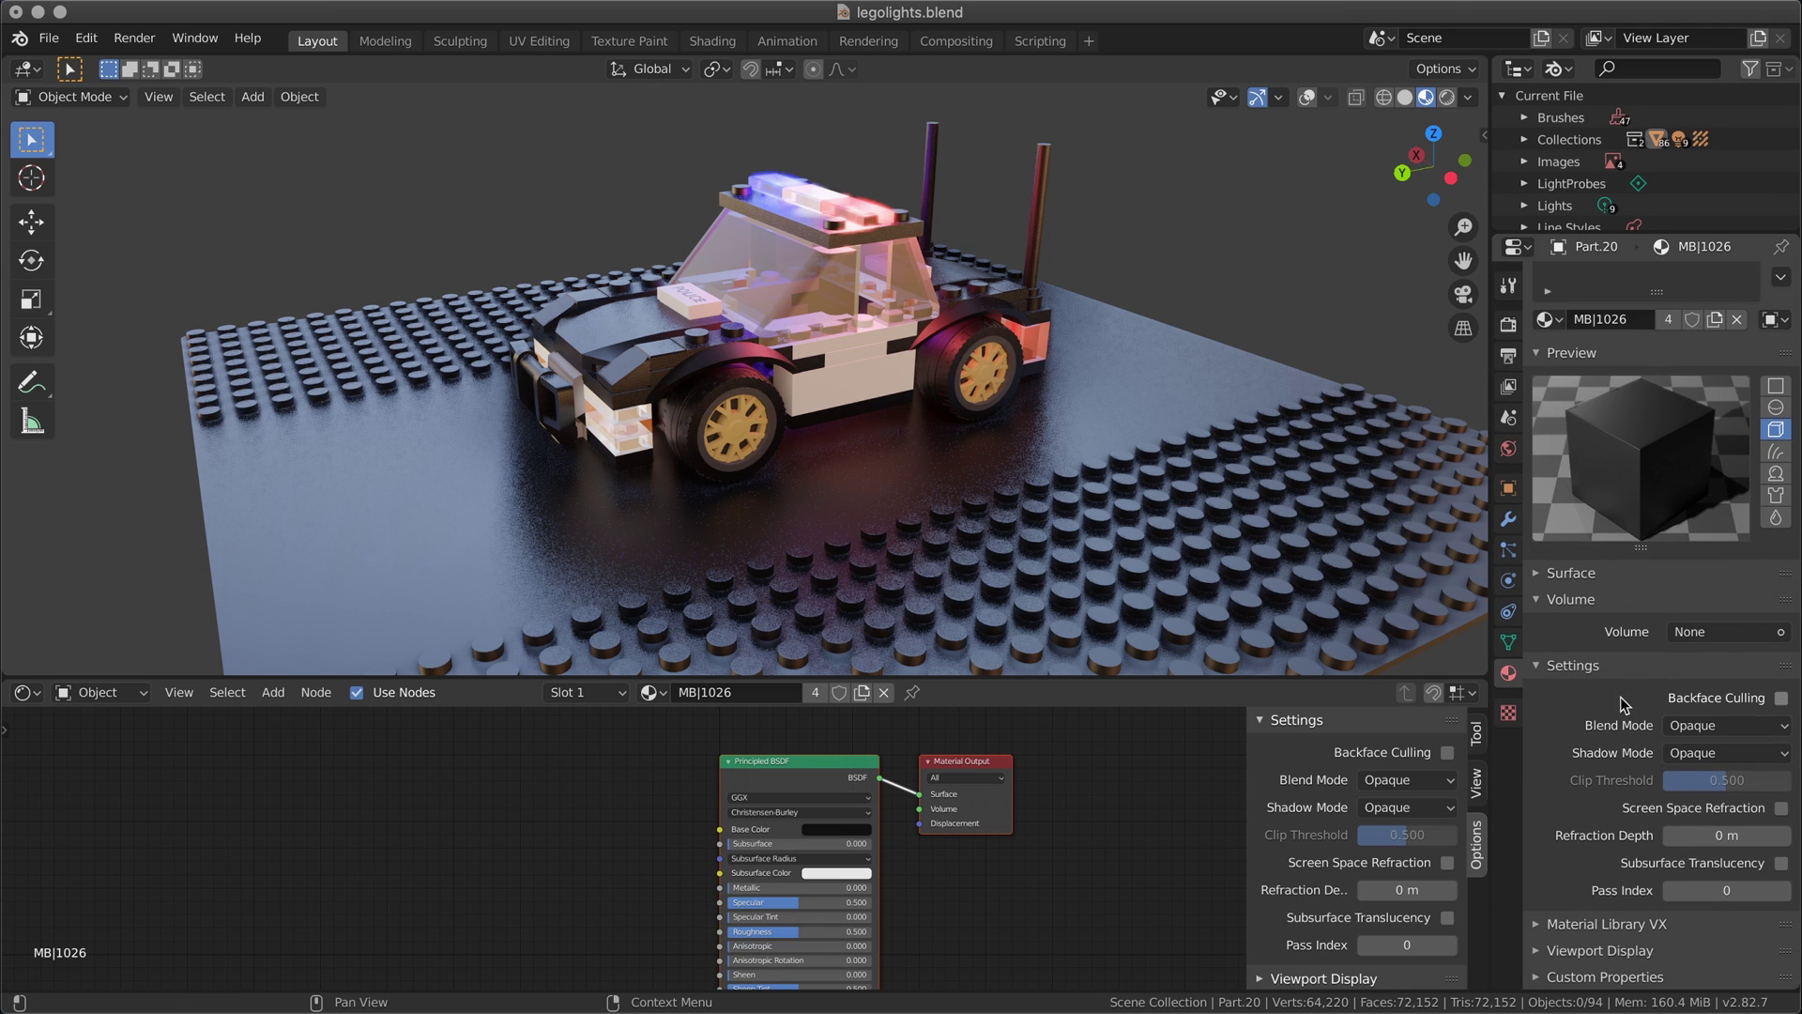
pyautogui.click(1539, 924)
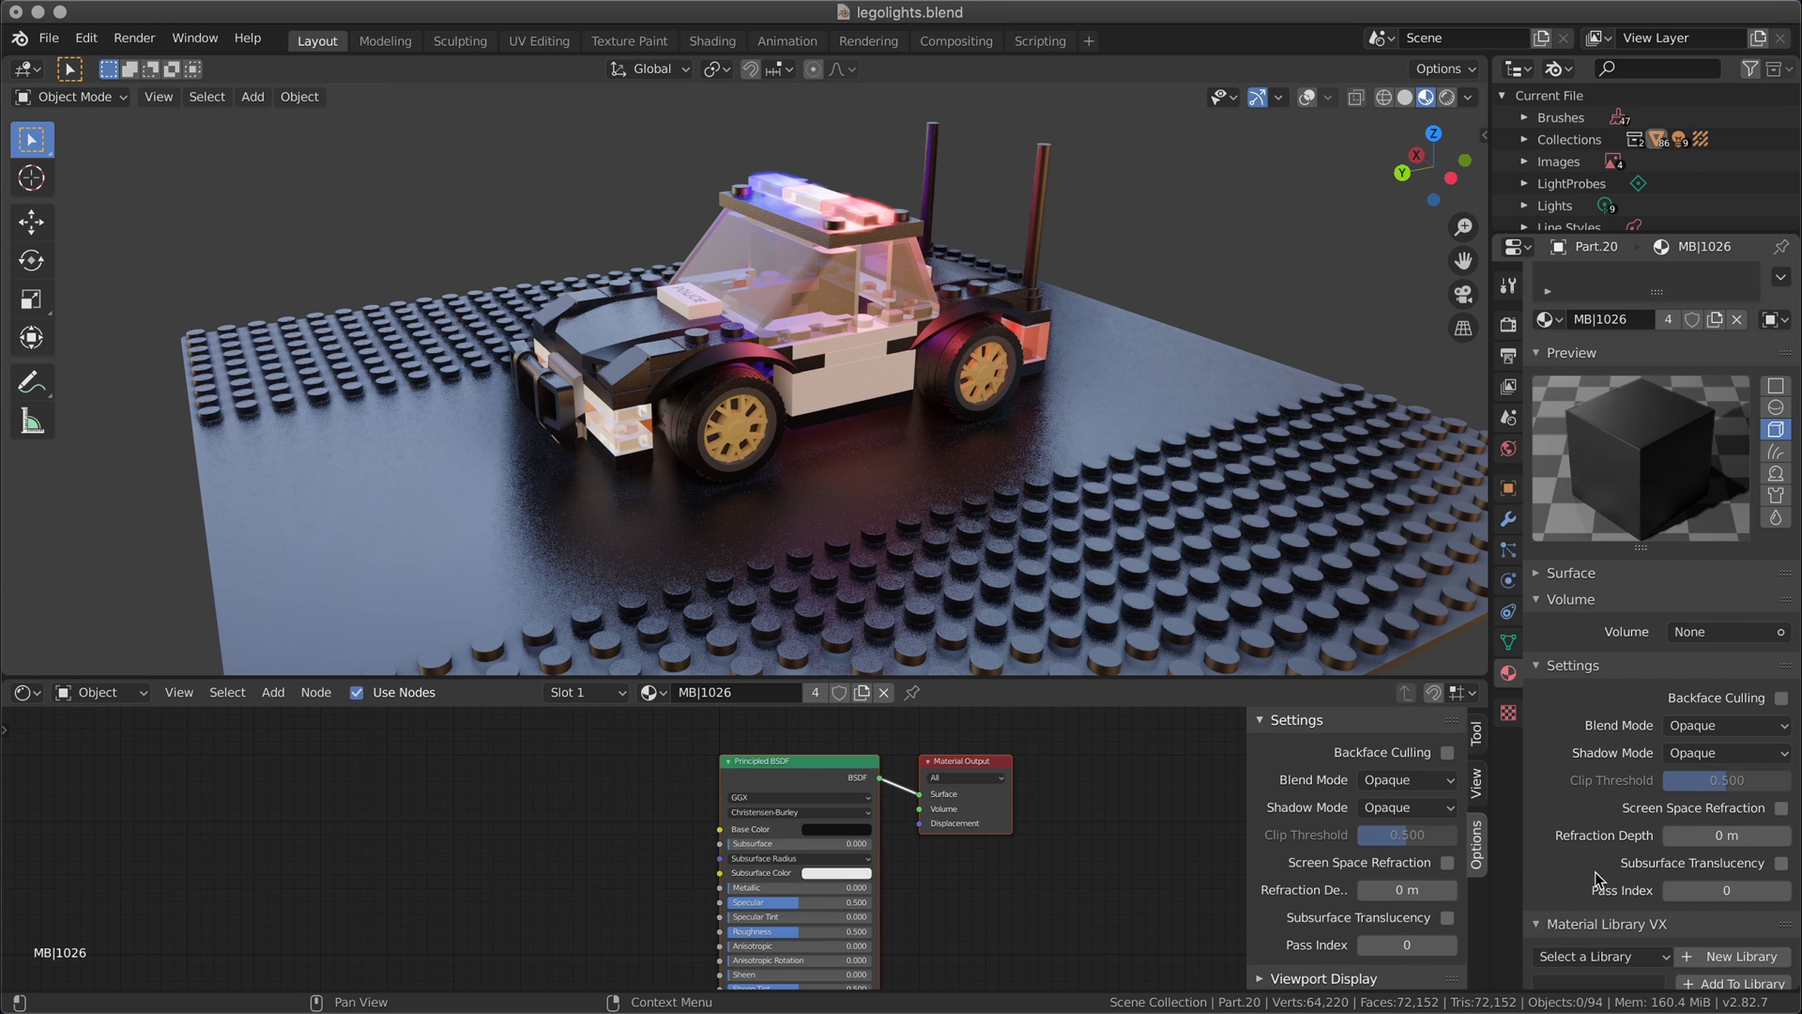
pyautogui.scroll(-5, 1598, 814)
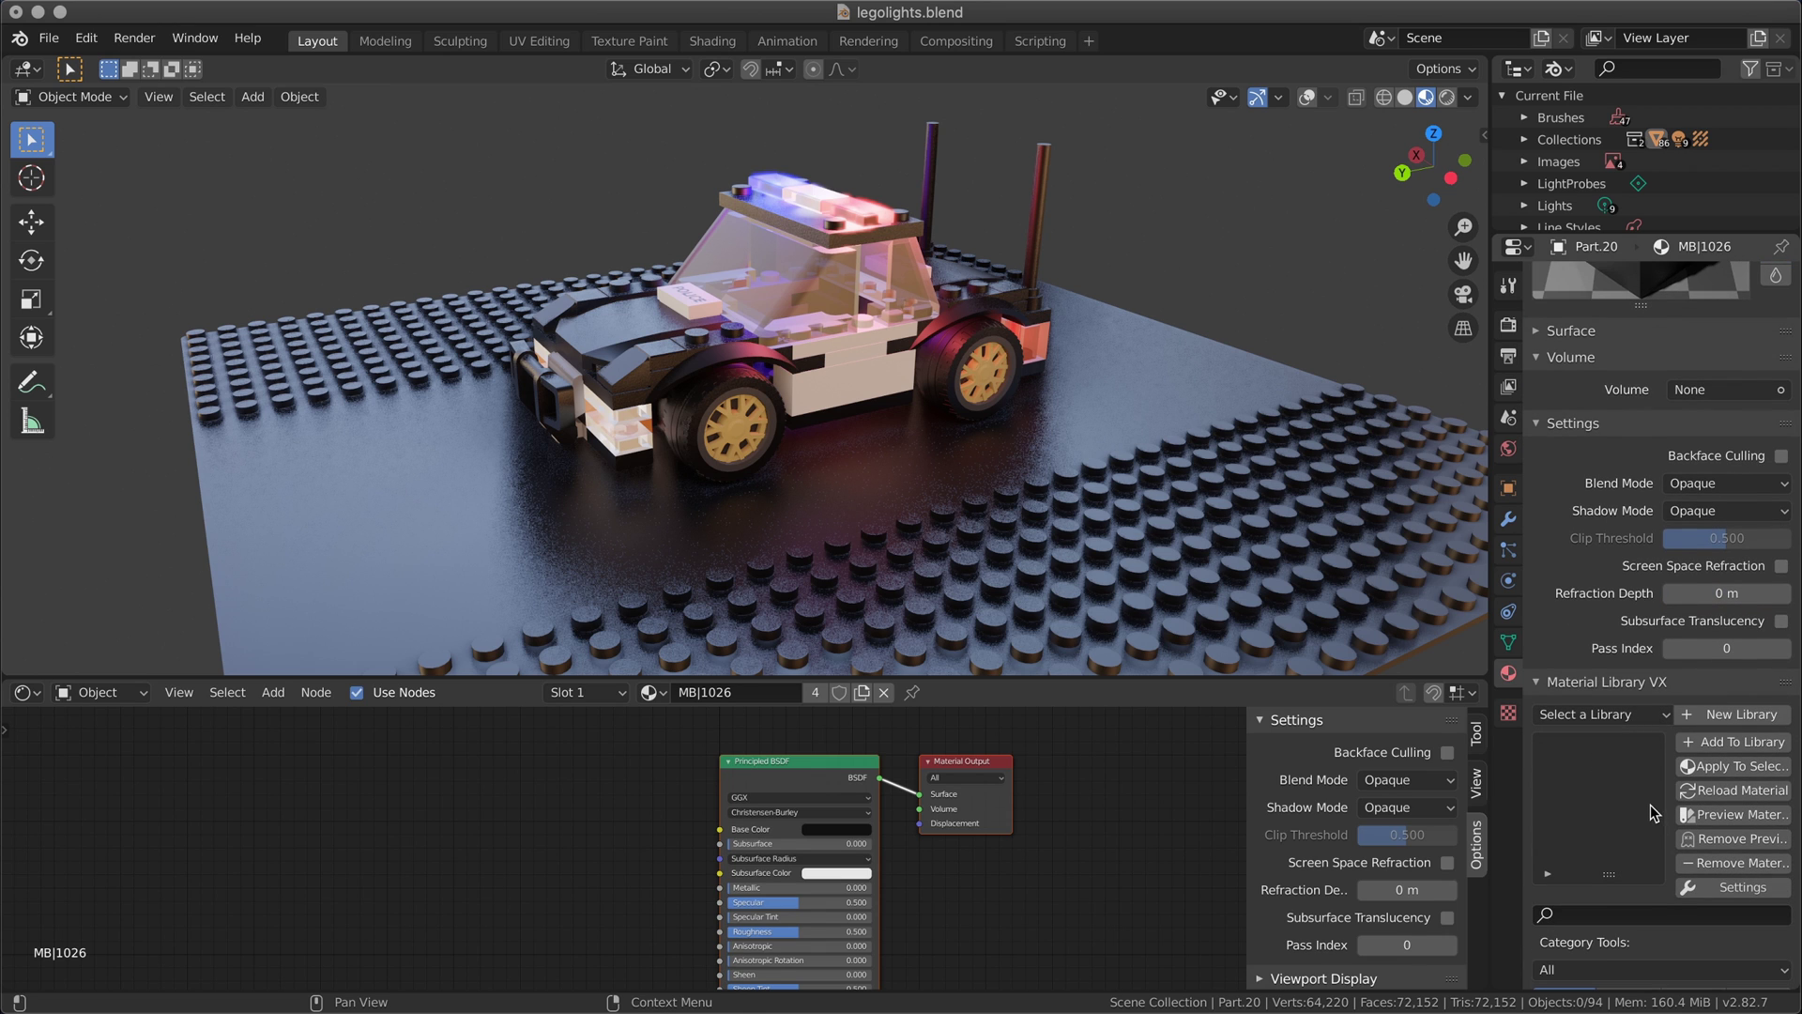
pyautogui.scroll(-2, 1654, 813)
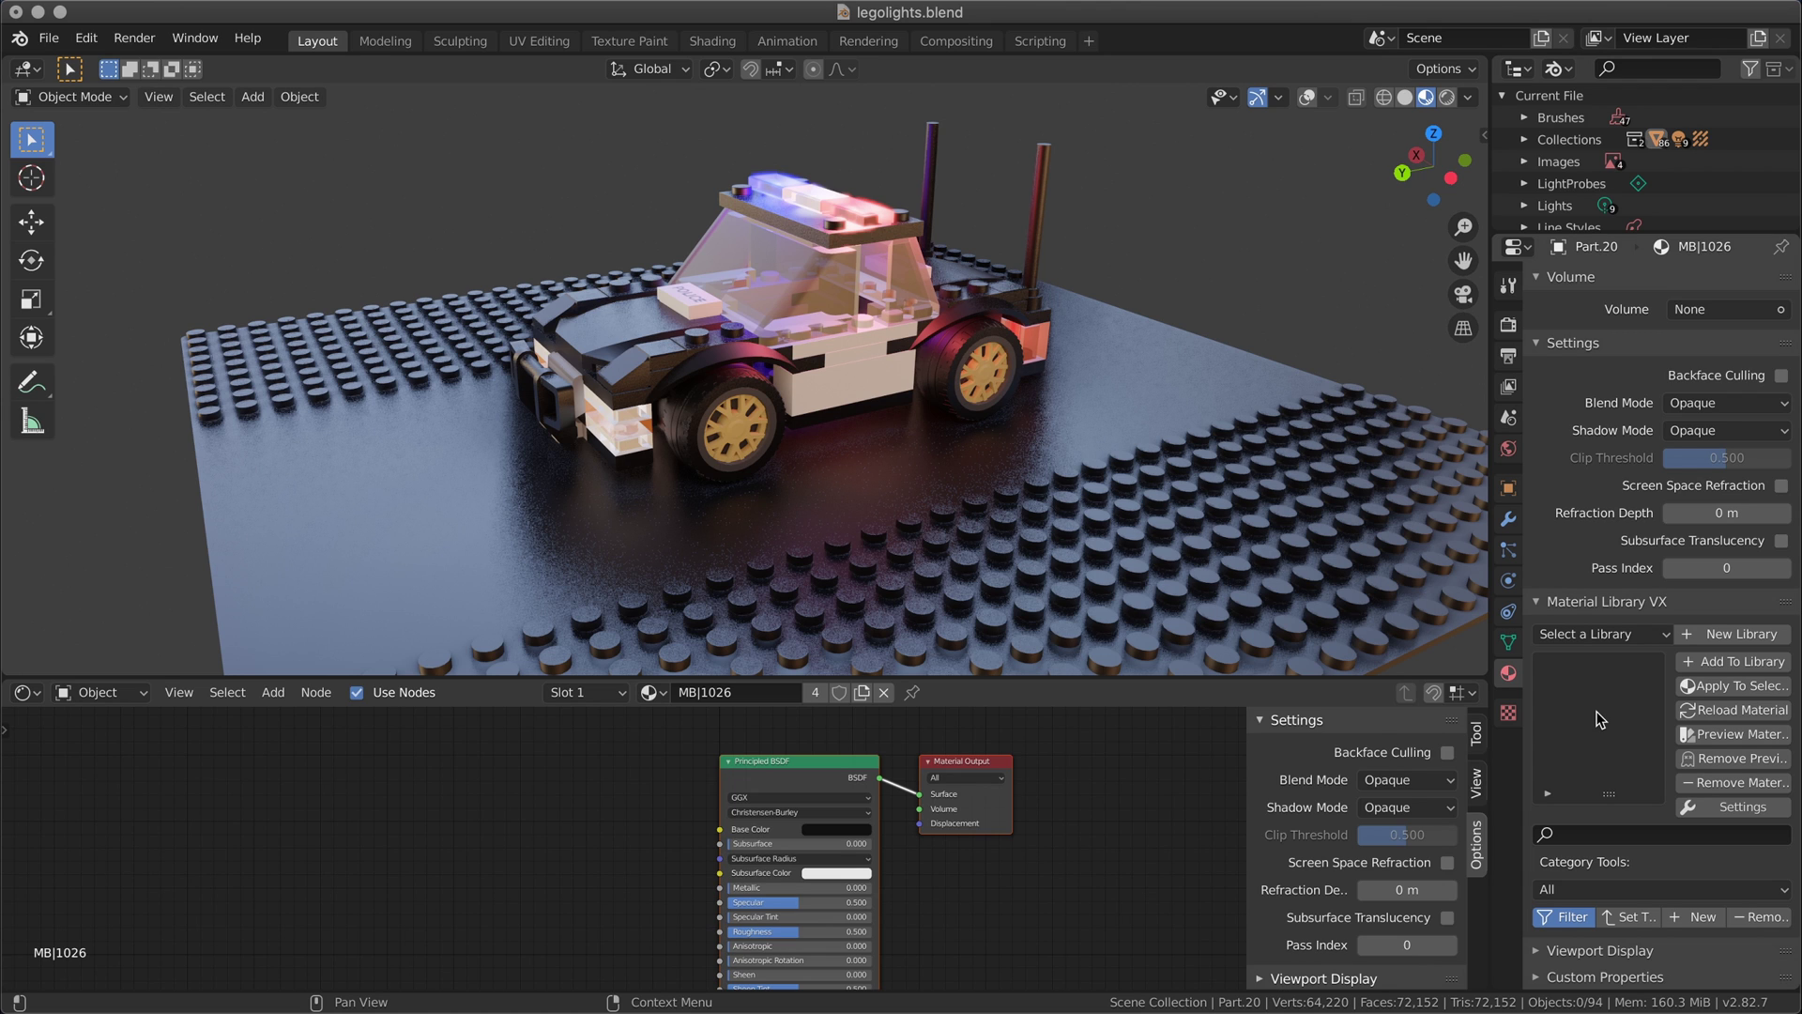
pyautogui.click(1601, 635)
pyautogui.click(1595, 680)
pyautogui.click(1601, 638)
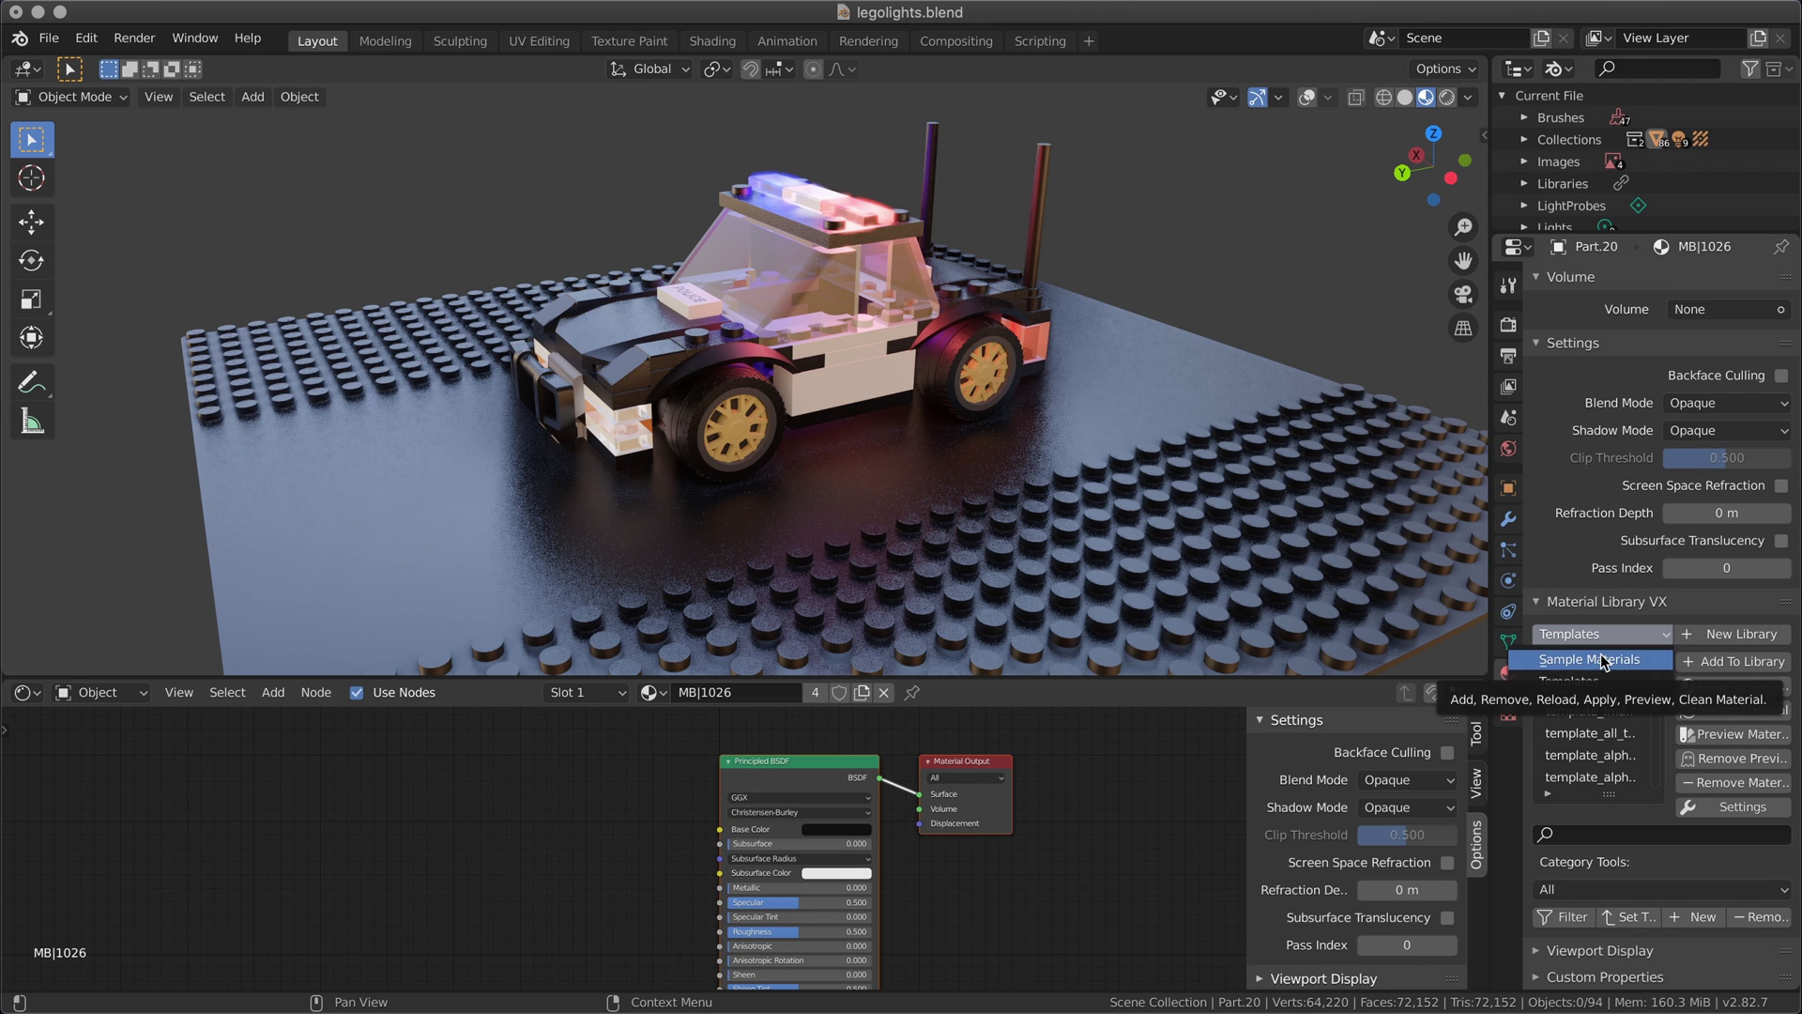
pyautogui.click(1601, 660)
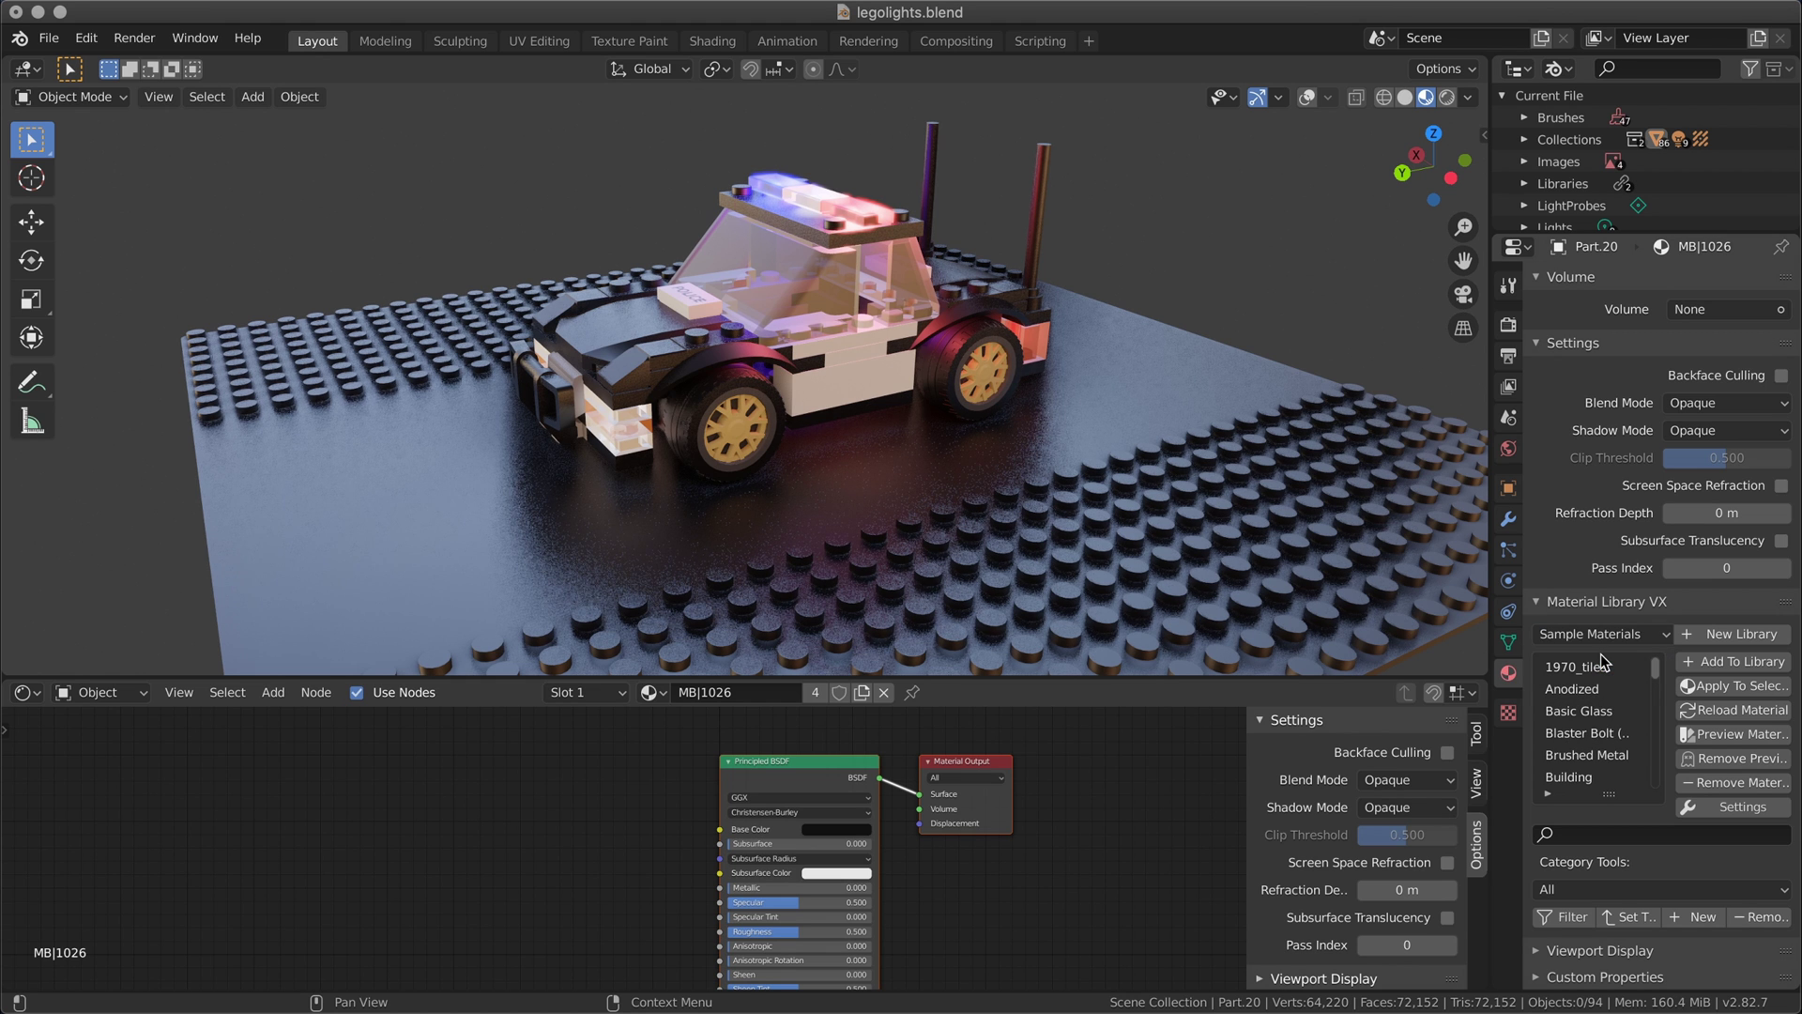
pyautogui.moveTo(1491, 610); pyautogui.dragTo(1415, 611)
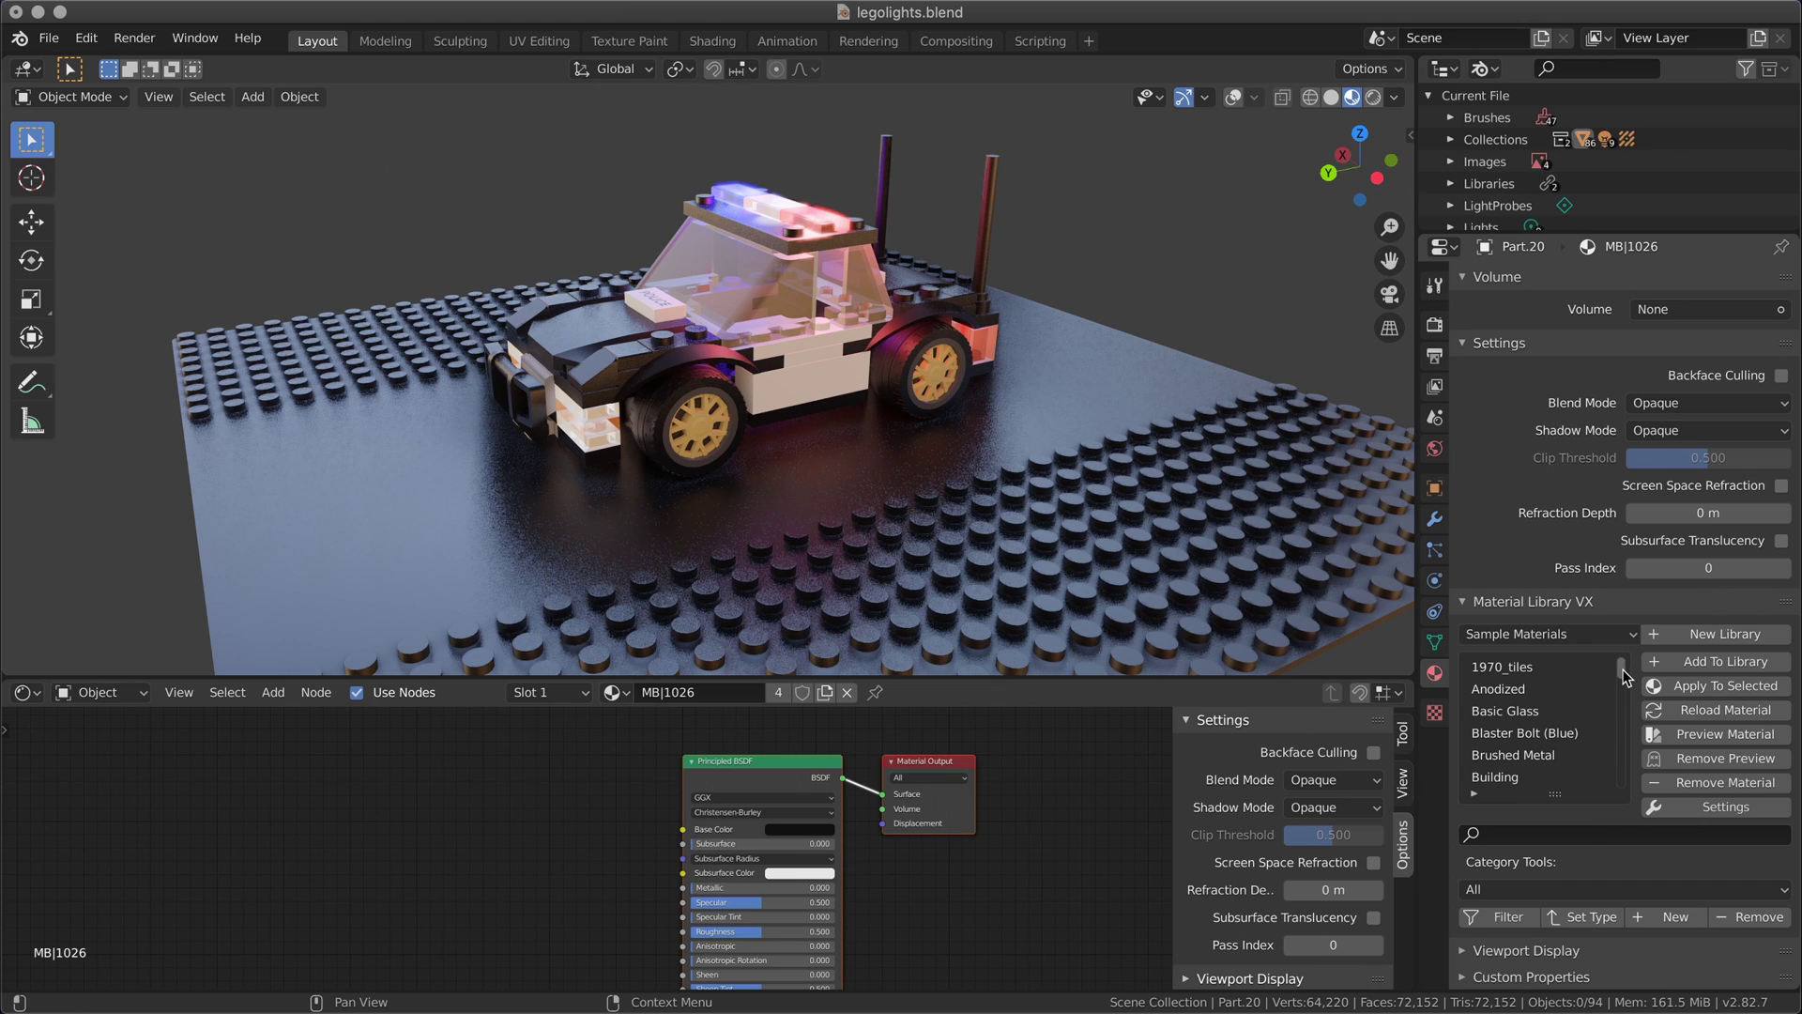
pyautogui.scroll(-8, 1624, 680)
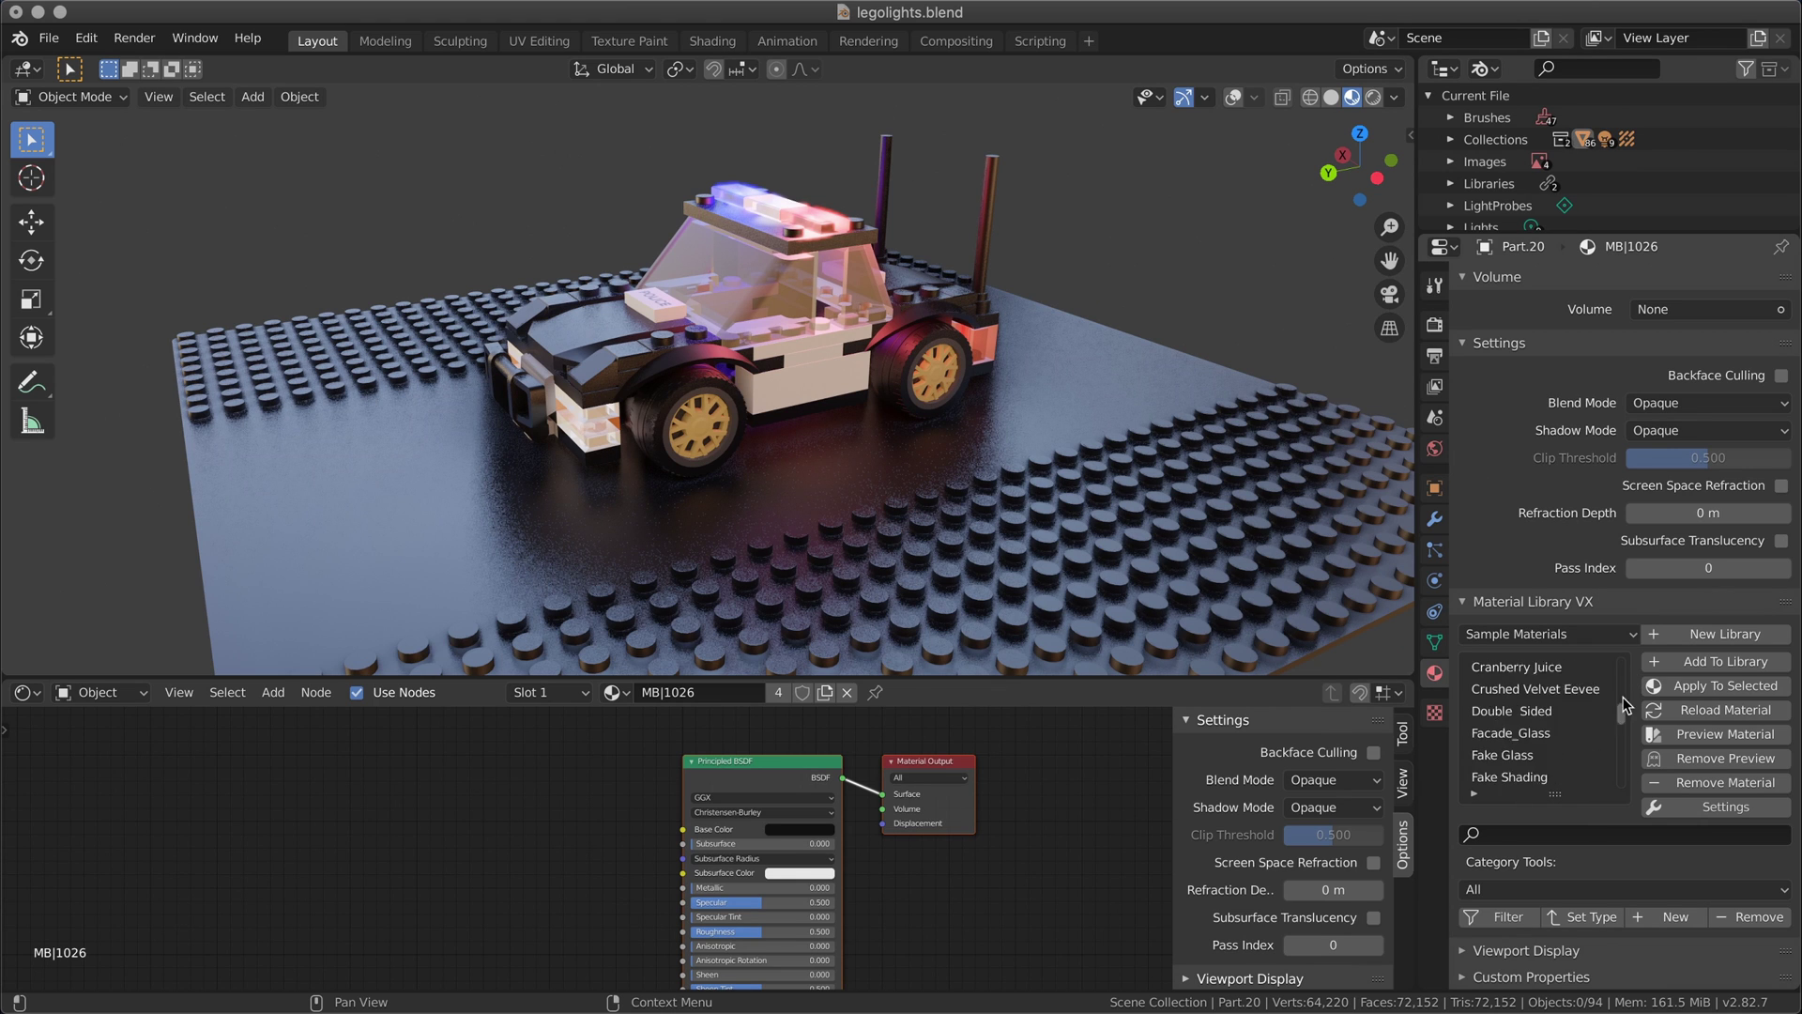
pyautogui.scroll(8, 1622, 679)
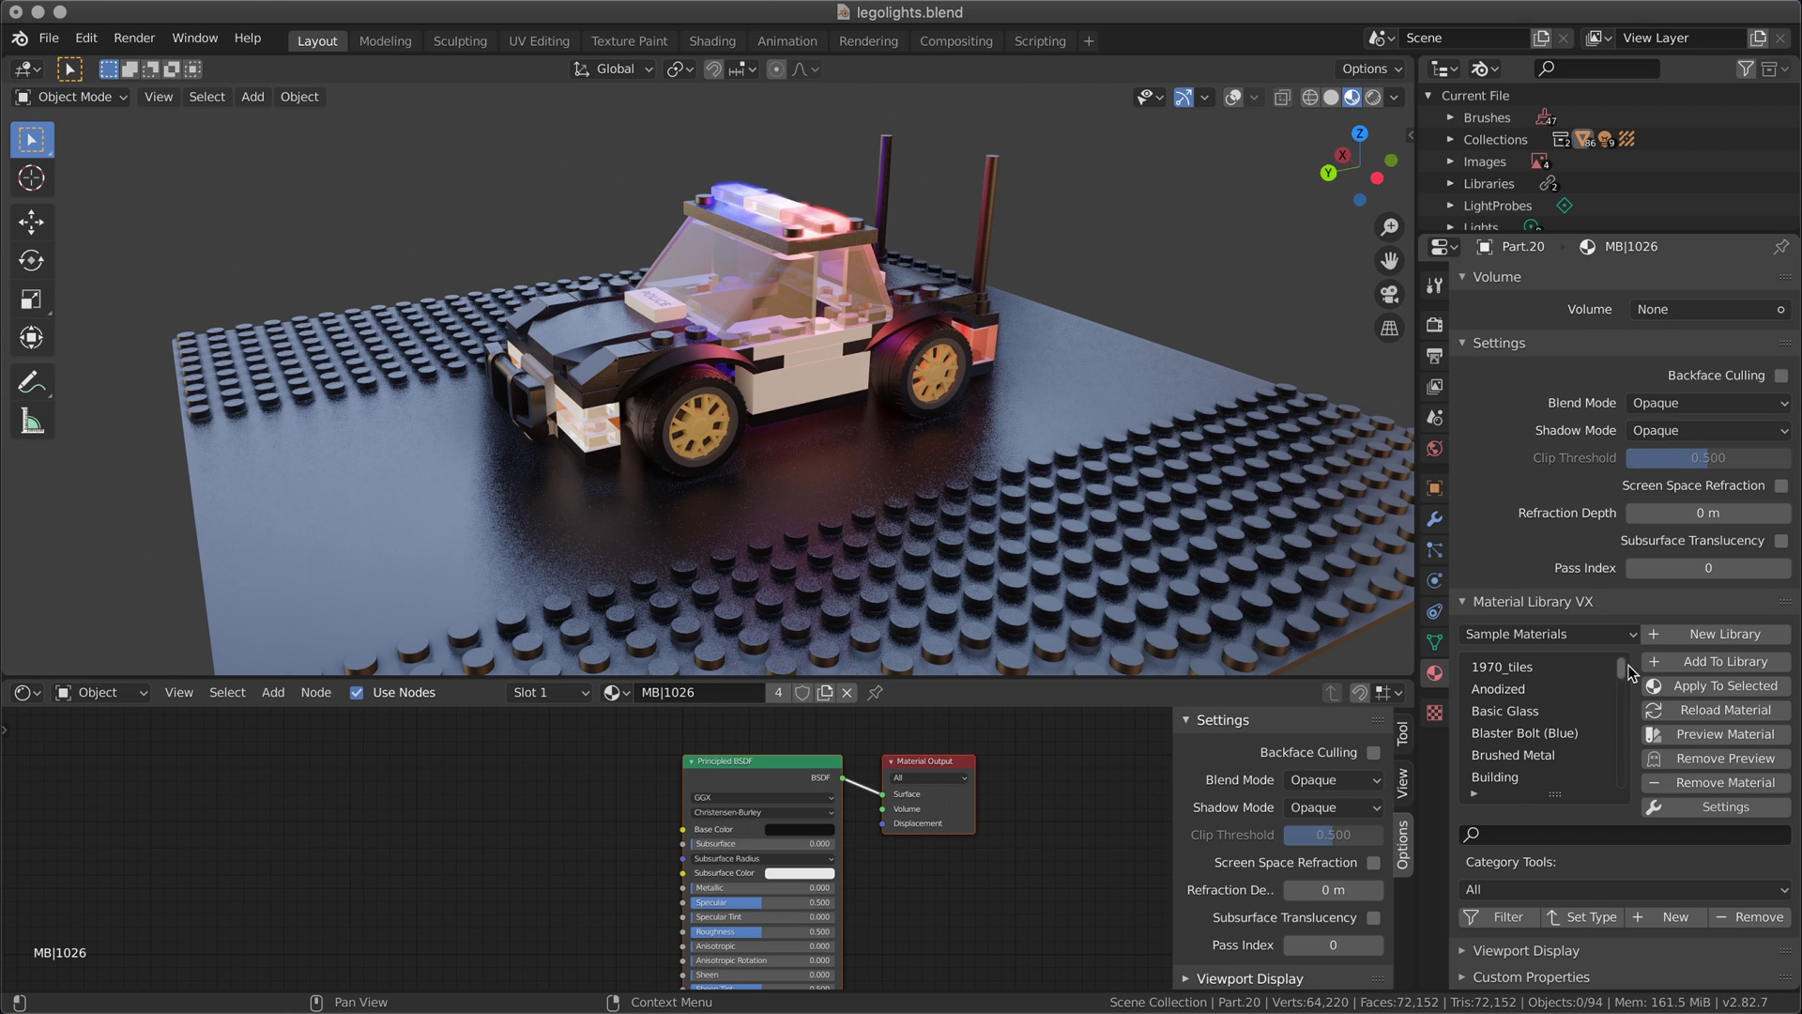
# Select the baseplate, preview the Coated Glossy sample material and apply it.
pyautogui.scroll(-5, 1630, 669)
pyautogui.click(1118, 485)
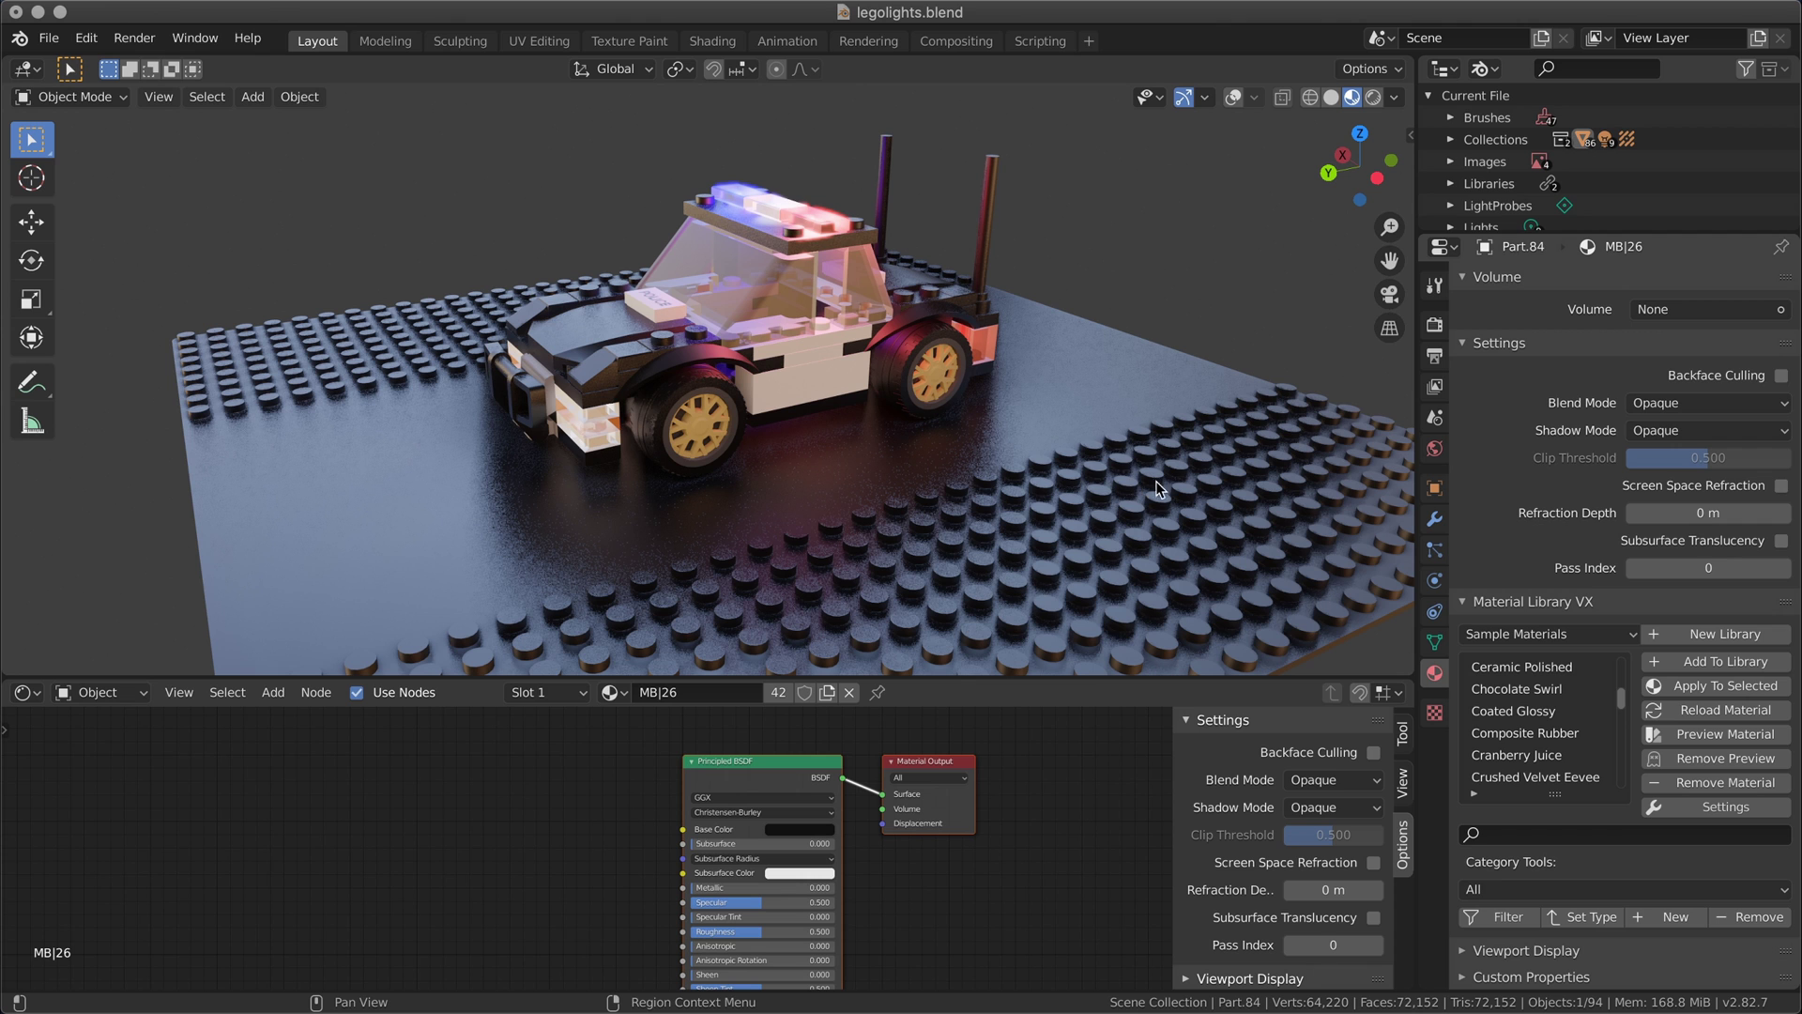
pyautogui.click(1501, 711)
pyautogui.click(1710, 738)
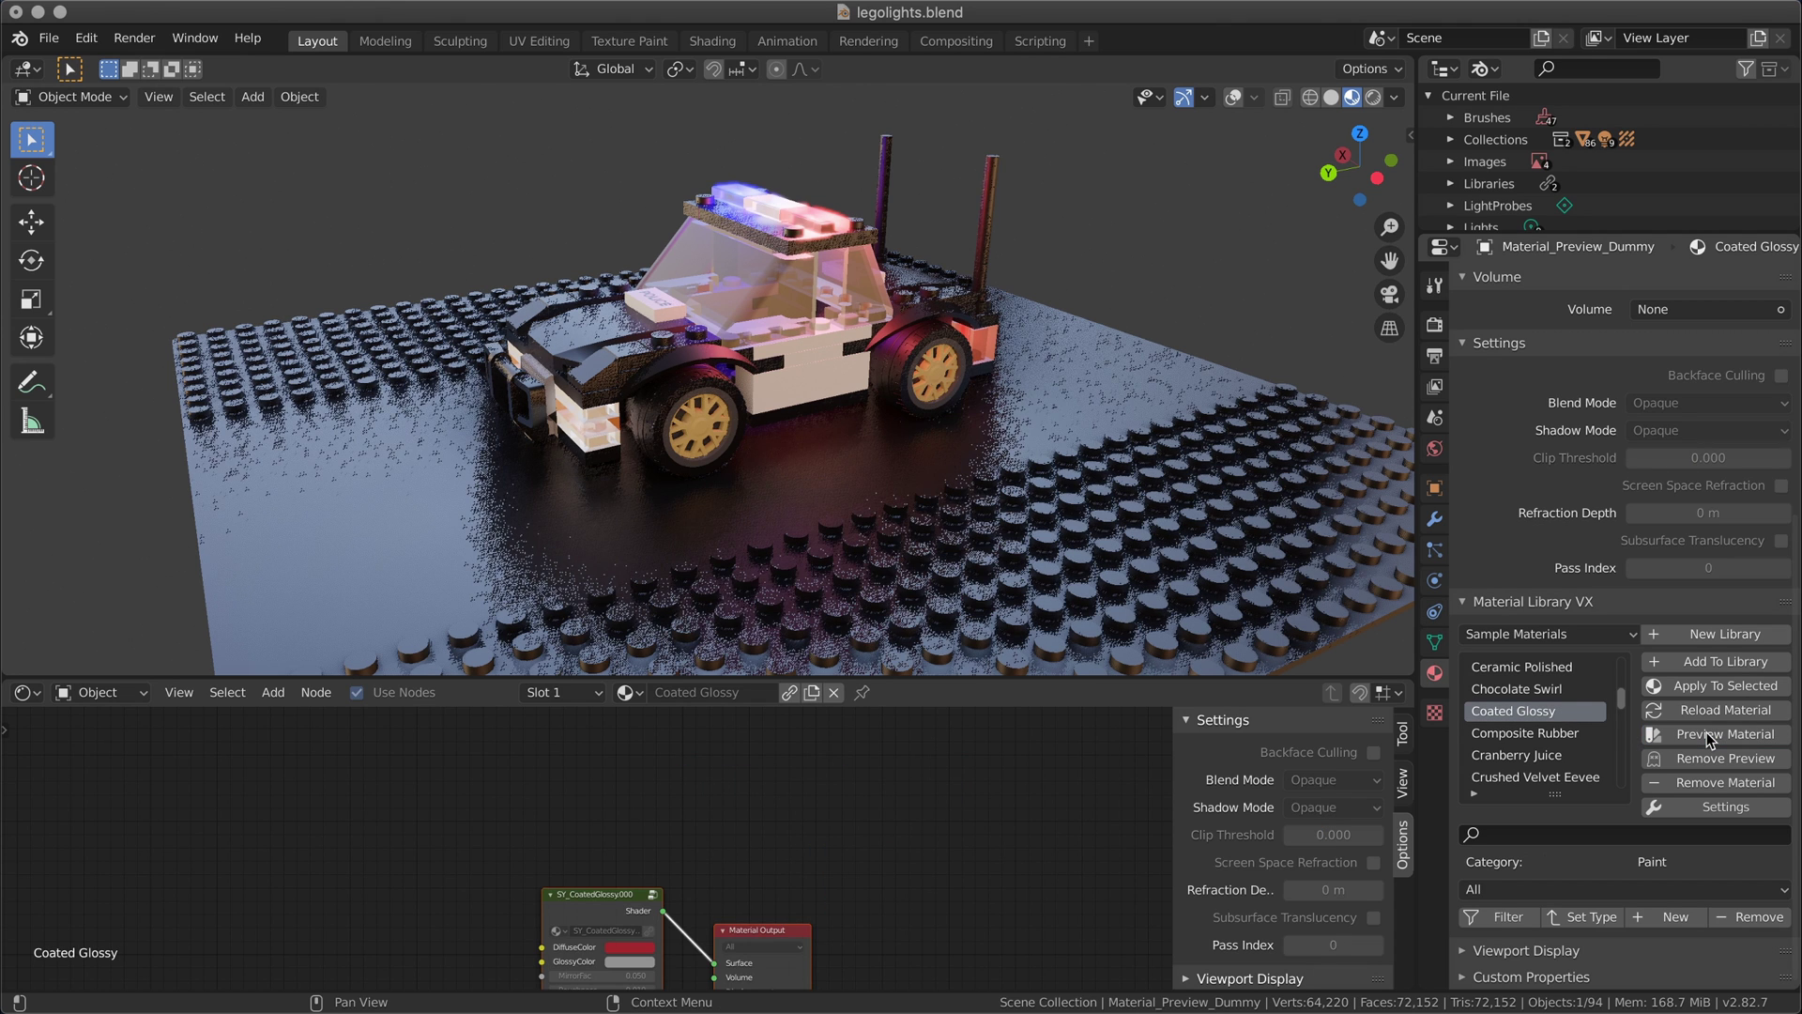
pyautogui.scroll(10, 1652, 610)
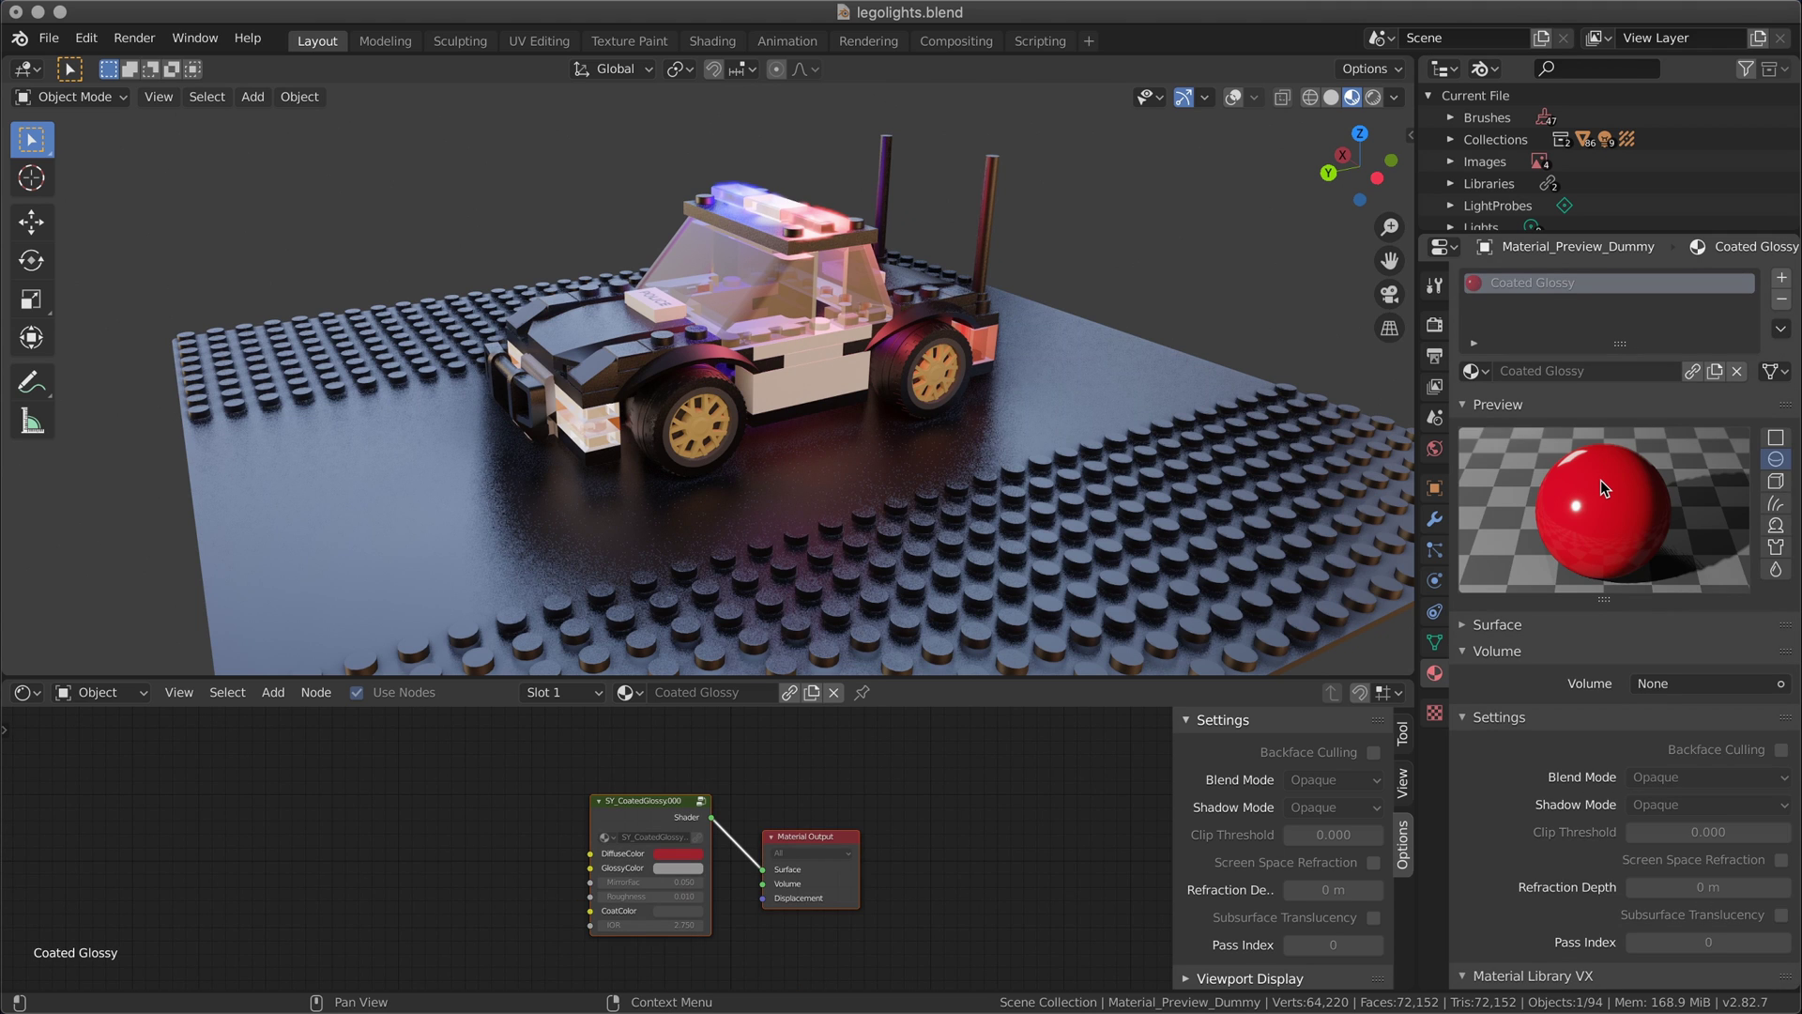
pyautogui.scroll(-10, 1599, 481)
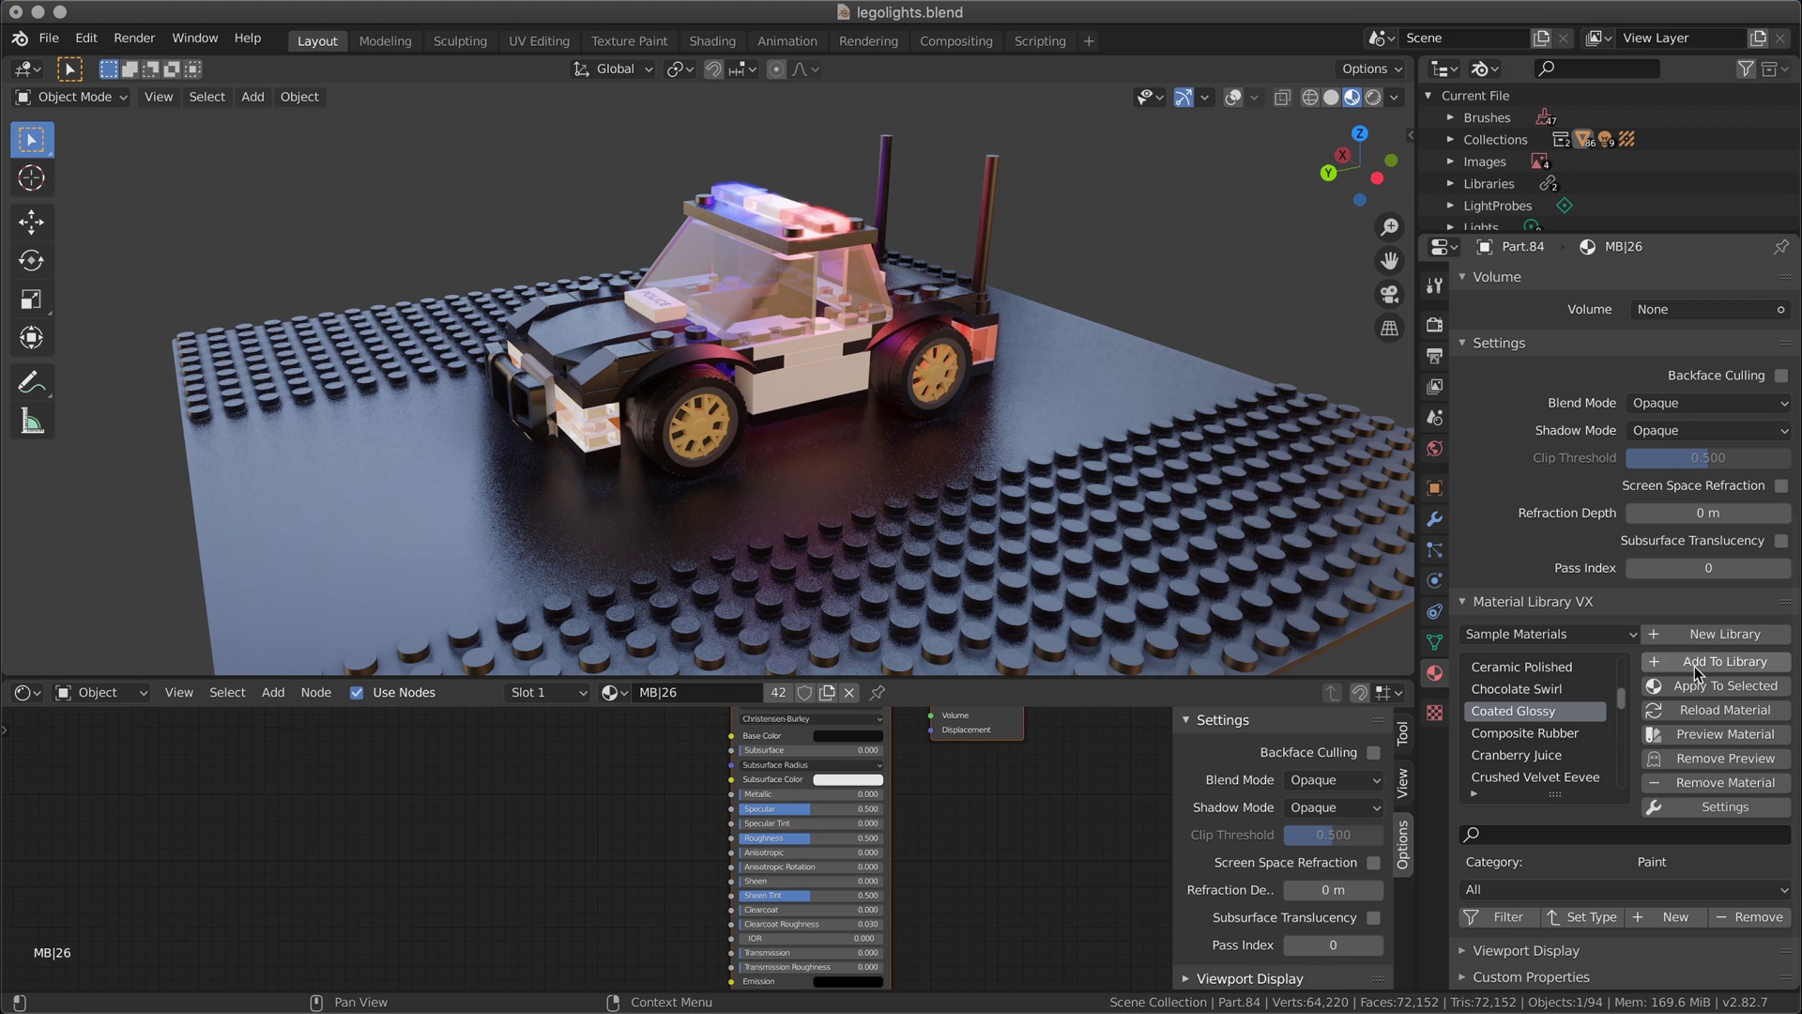
pyautogui.click(1699, 683)
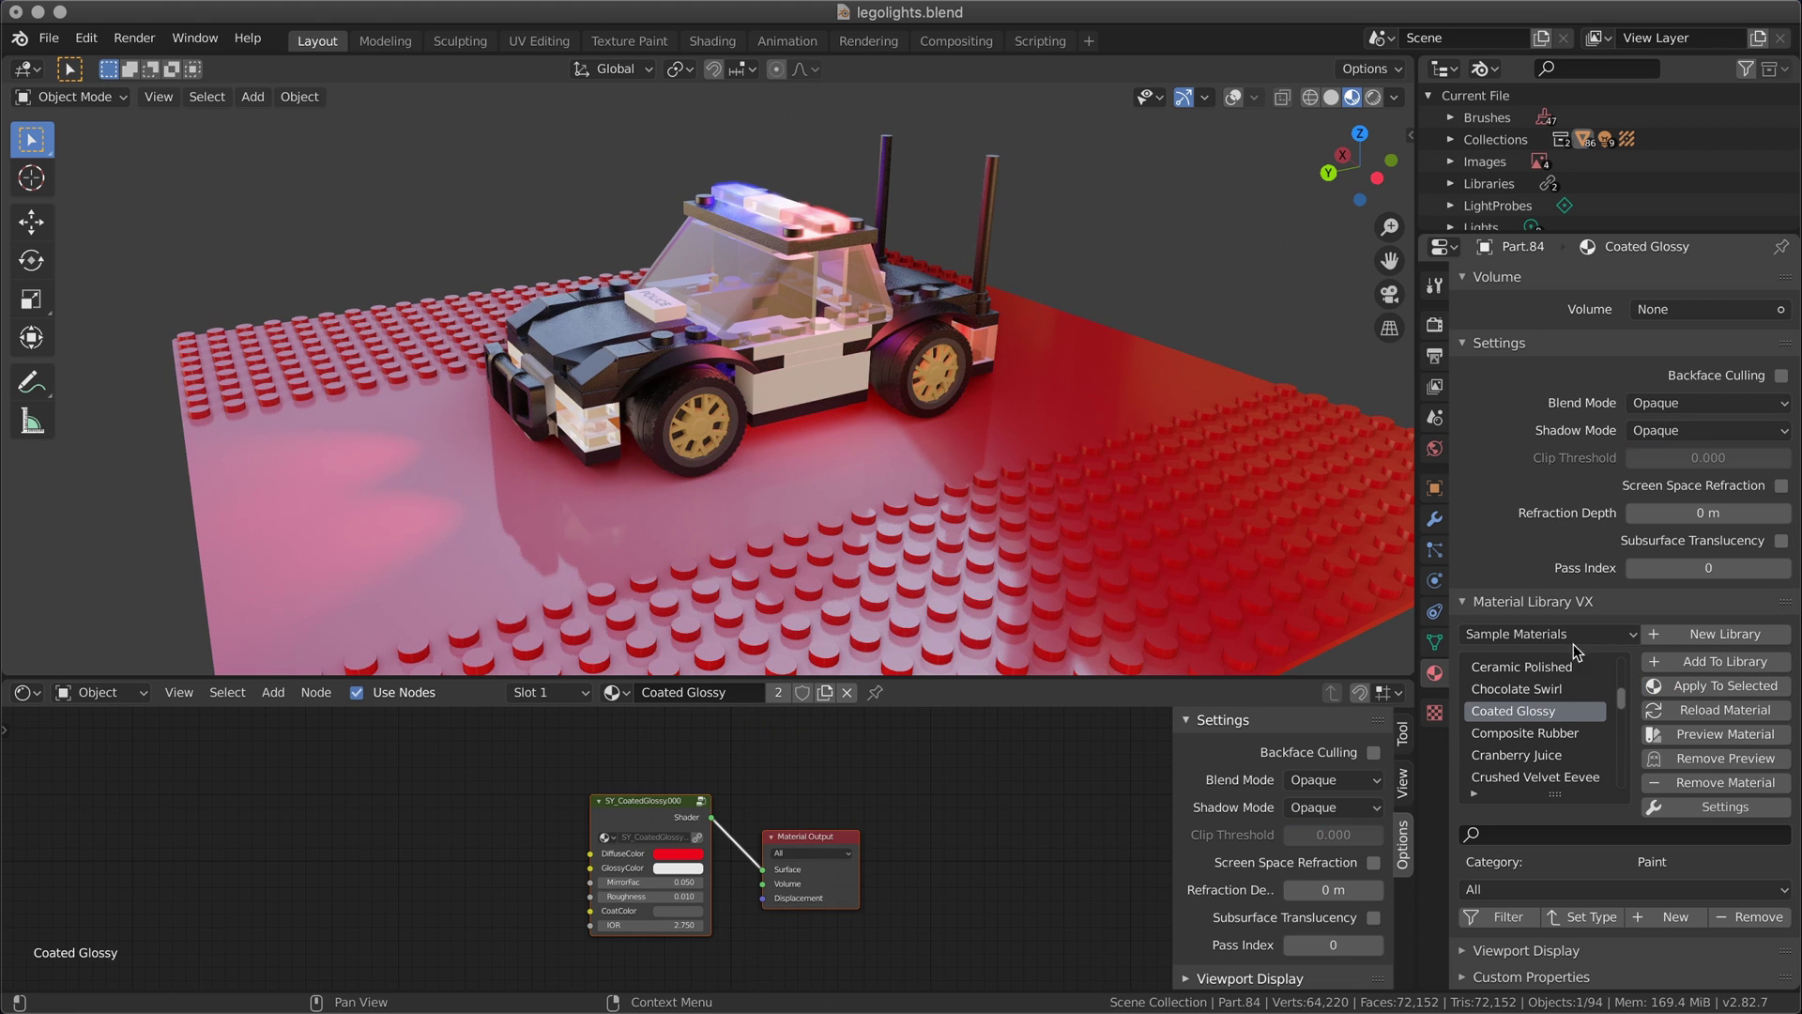
pyautogui.moveTo(656, 516); pyautogui.dragTo(724, 528, button='middle')
pyautogui.scroll(-5, 1539, 695)
pyautogui.moveTo(1621, 716); pyautogui.dragTo(1620, 740)
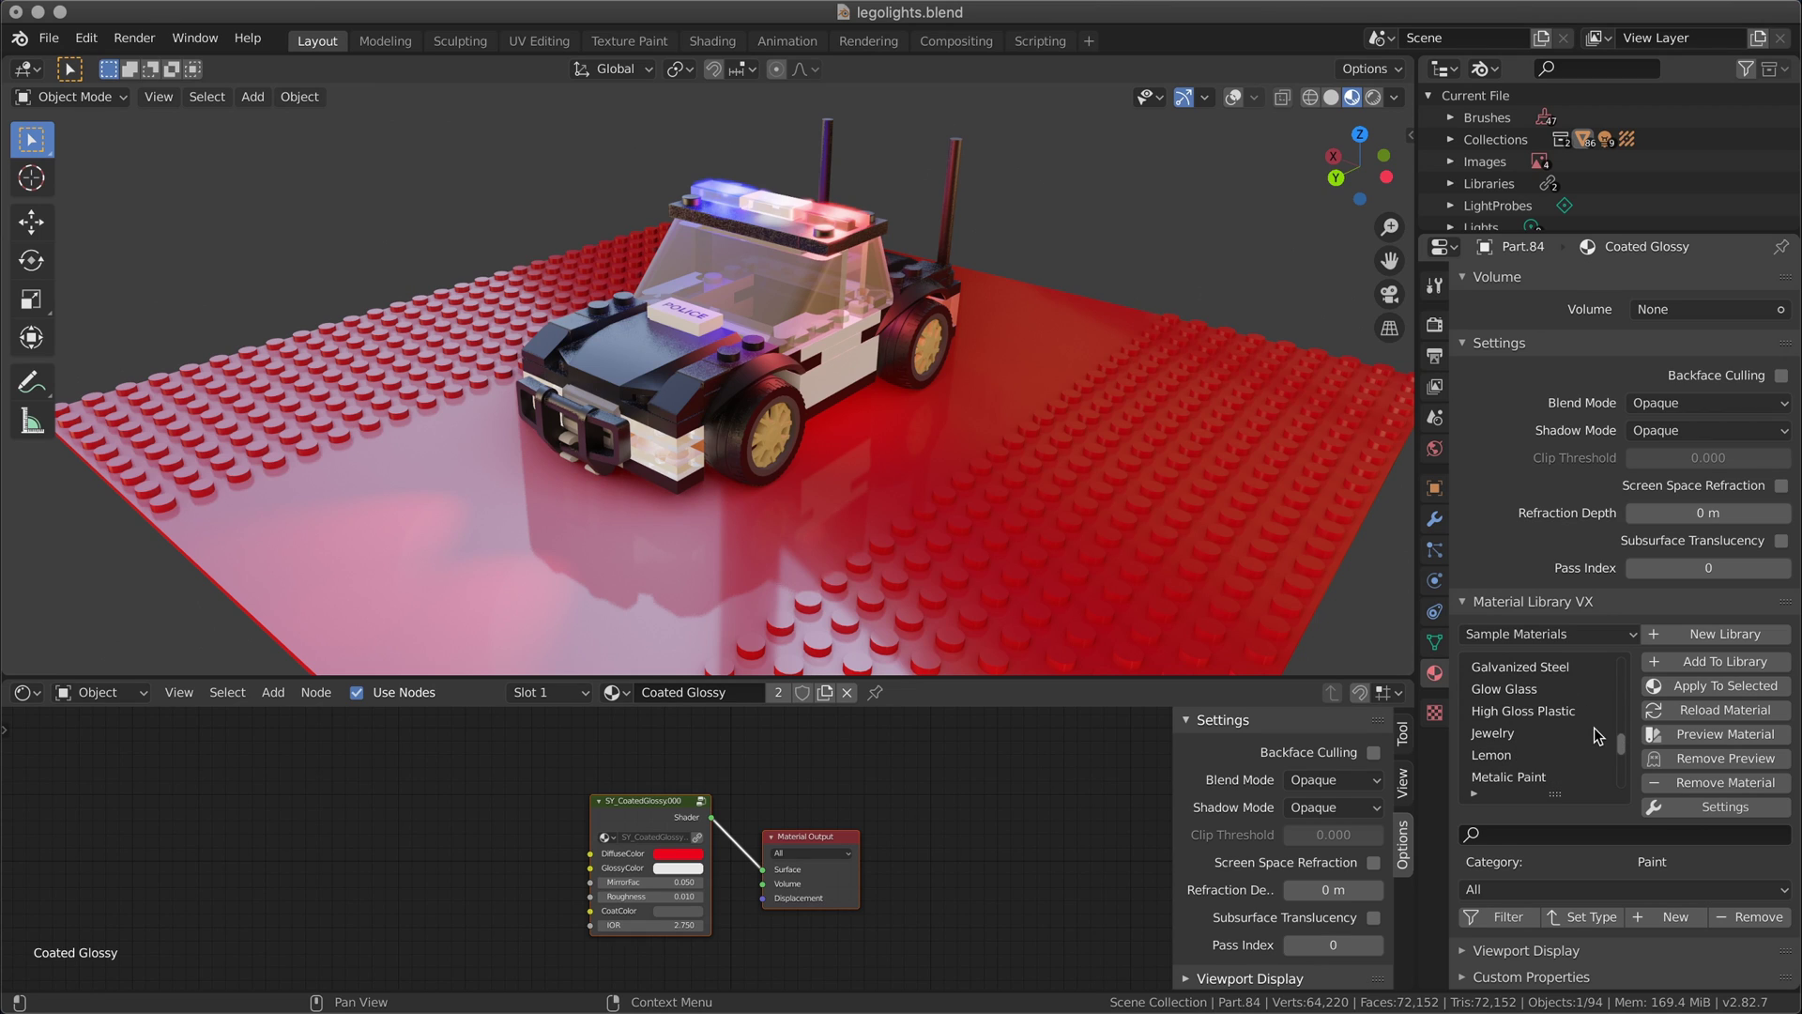
# Apply Galvanized Steel, then Lemon, to the baseplate.
pyautogui.click(1520, 666)
pyautogui.moveTo(1126, 522); pyautogui.dragTo(1031, 526, button='middle')
pyautogui.click(1723, 696)
pyautogui.click(1535, 710)
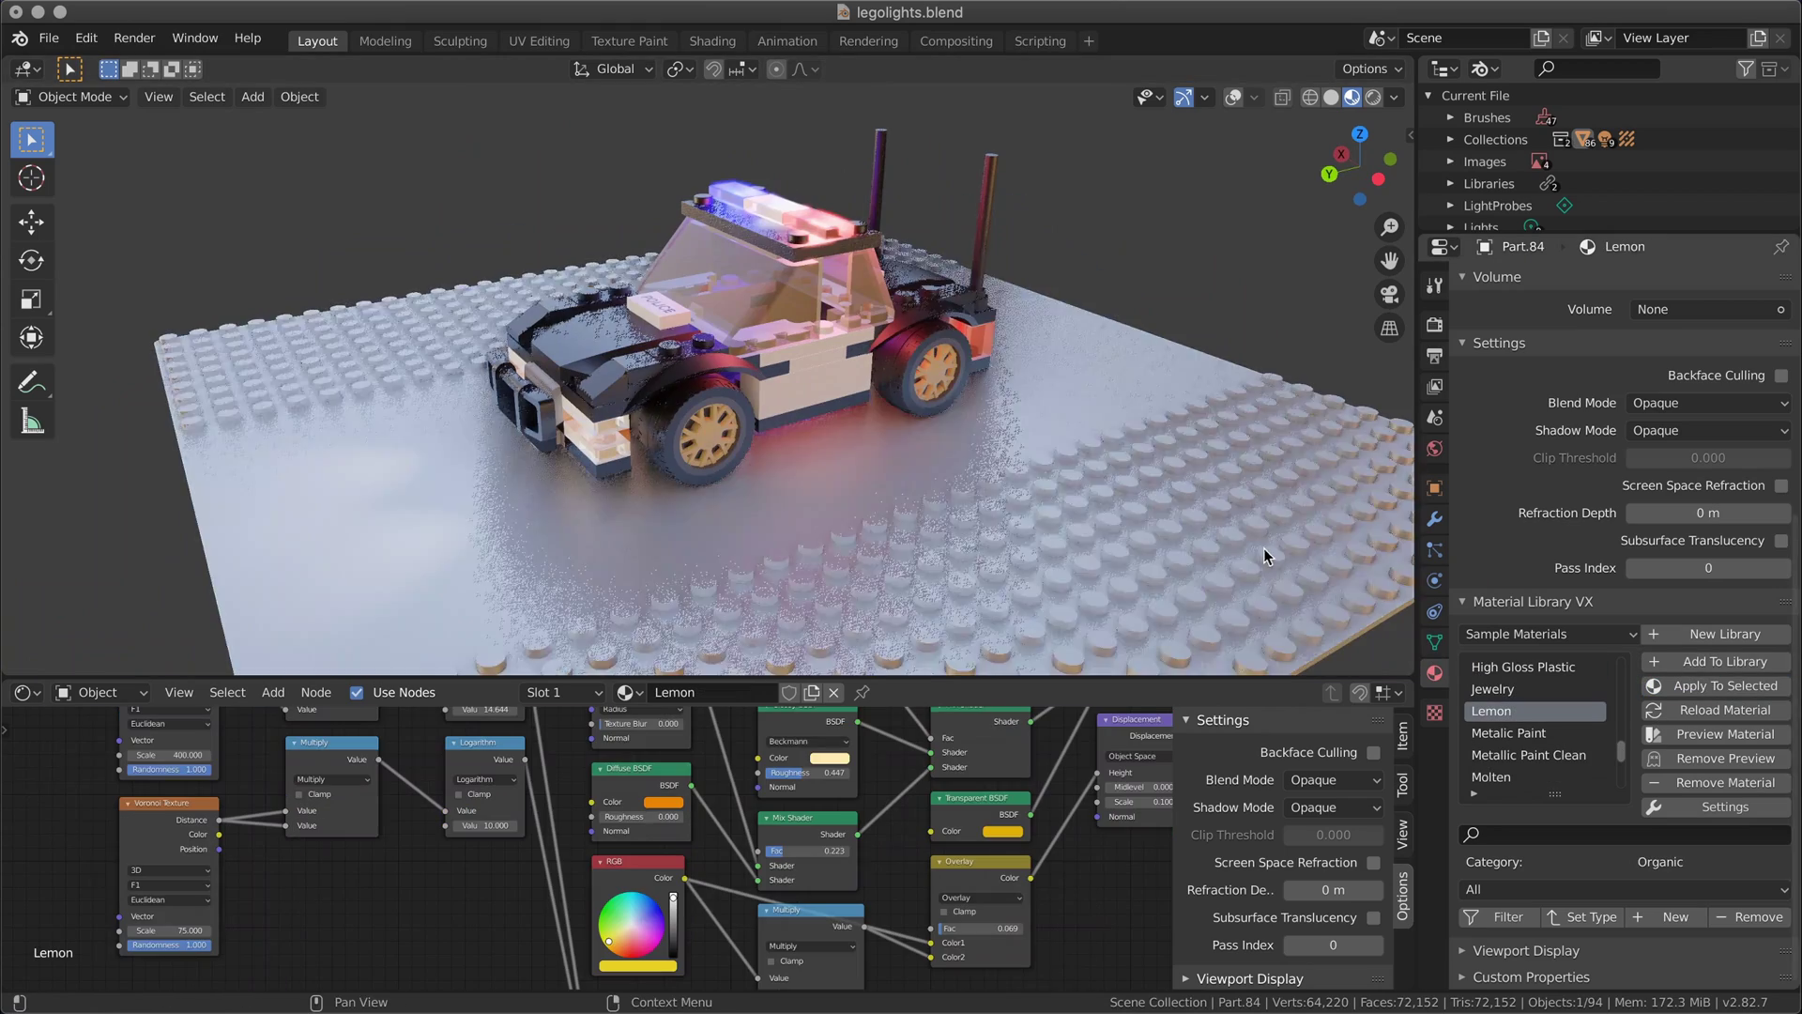
pyautogui.moveTo(1262, 554); pyautogui.dragTo(1139, 513, button='middle')
pyautogui.scroll(3, 1107, 531)
pyautogui.scroll(-3, 1108, 531)
pyautogui.scroll(-3, 1540, 732)
# Apply Soap Bubble, then Crushed Velvet Eevee, to the baseplate.
pyautogui.click(1507, 755)
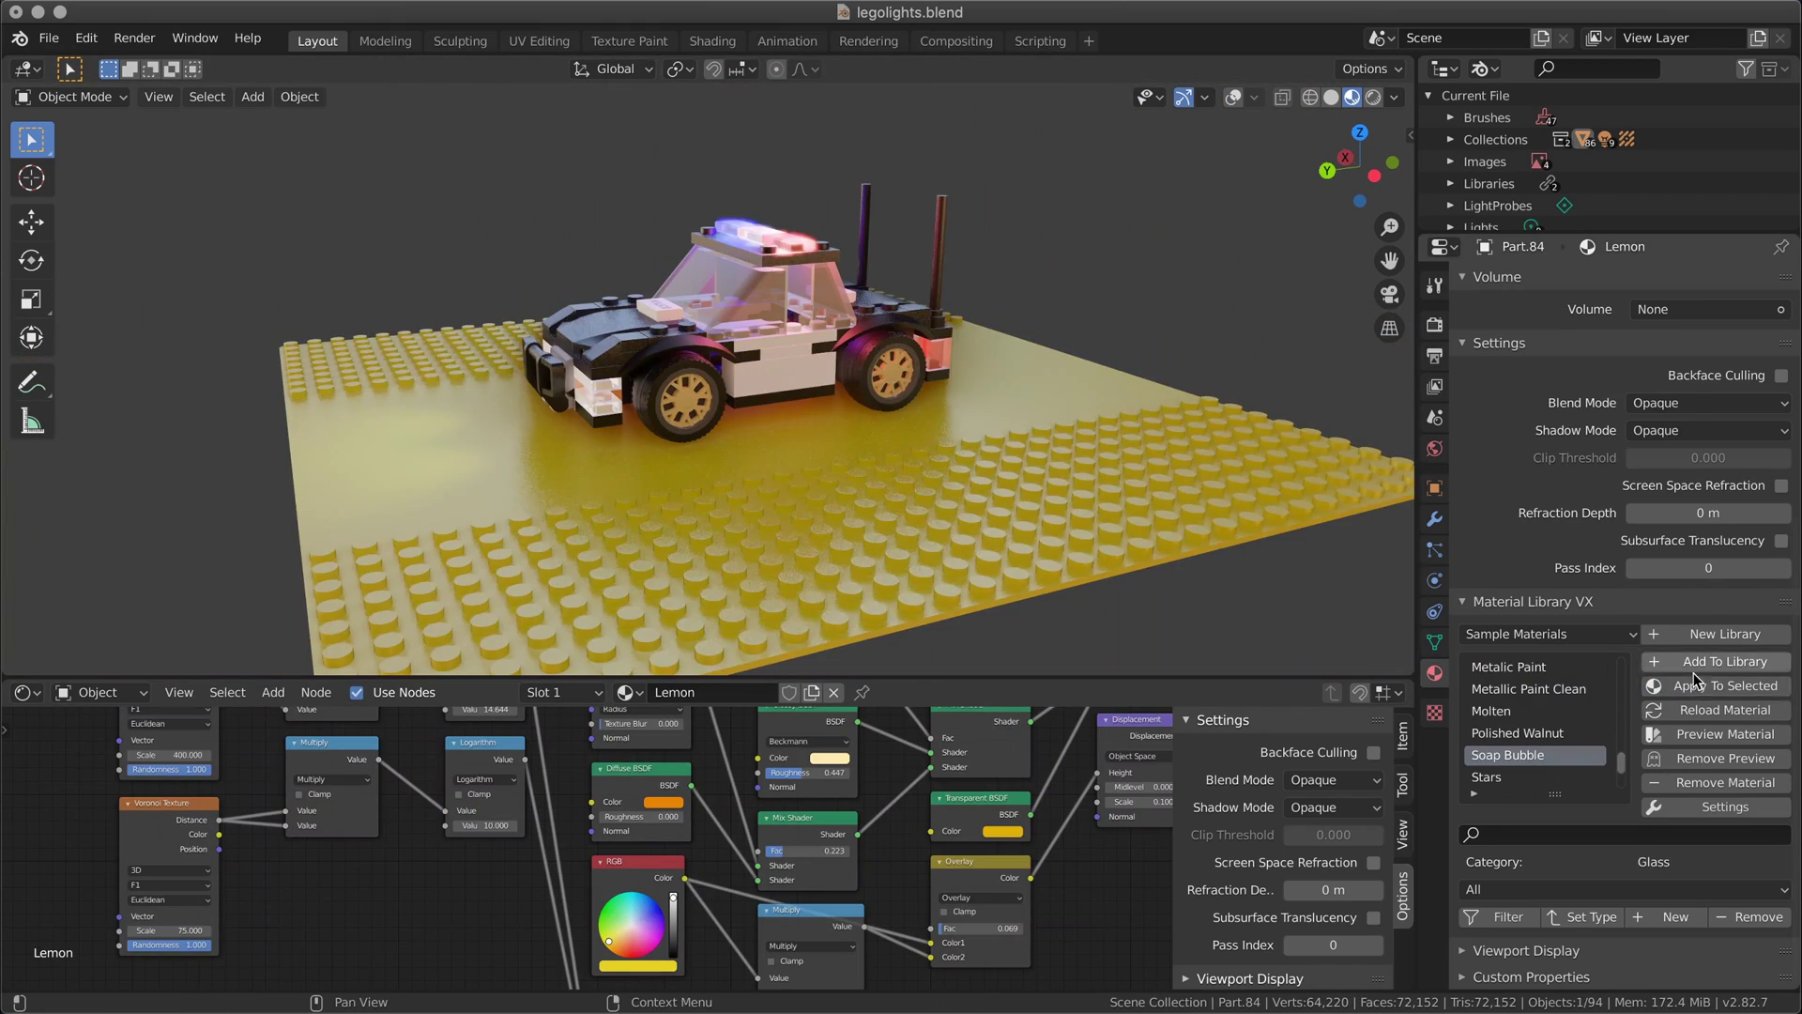
pyautogui.click(1697, 688)
pyautogui.scroll(3, 1540, 724)
pyautogui.click(1536, 716)
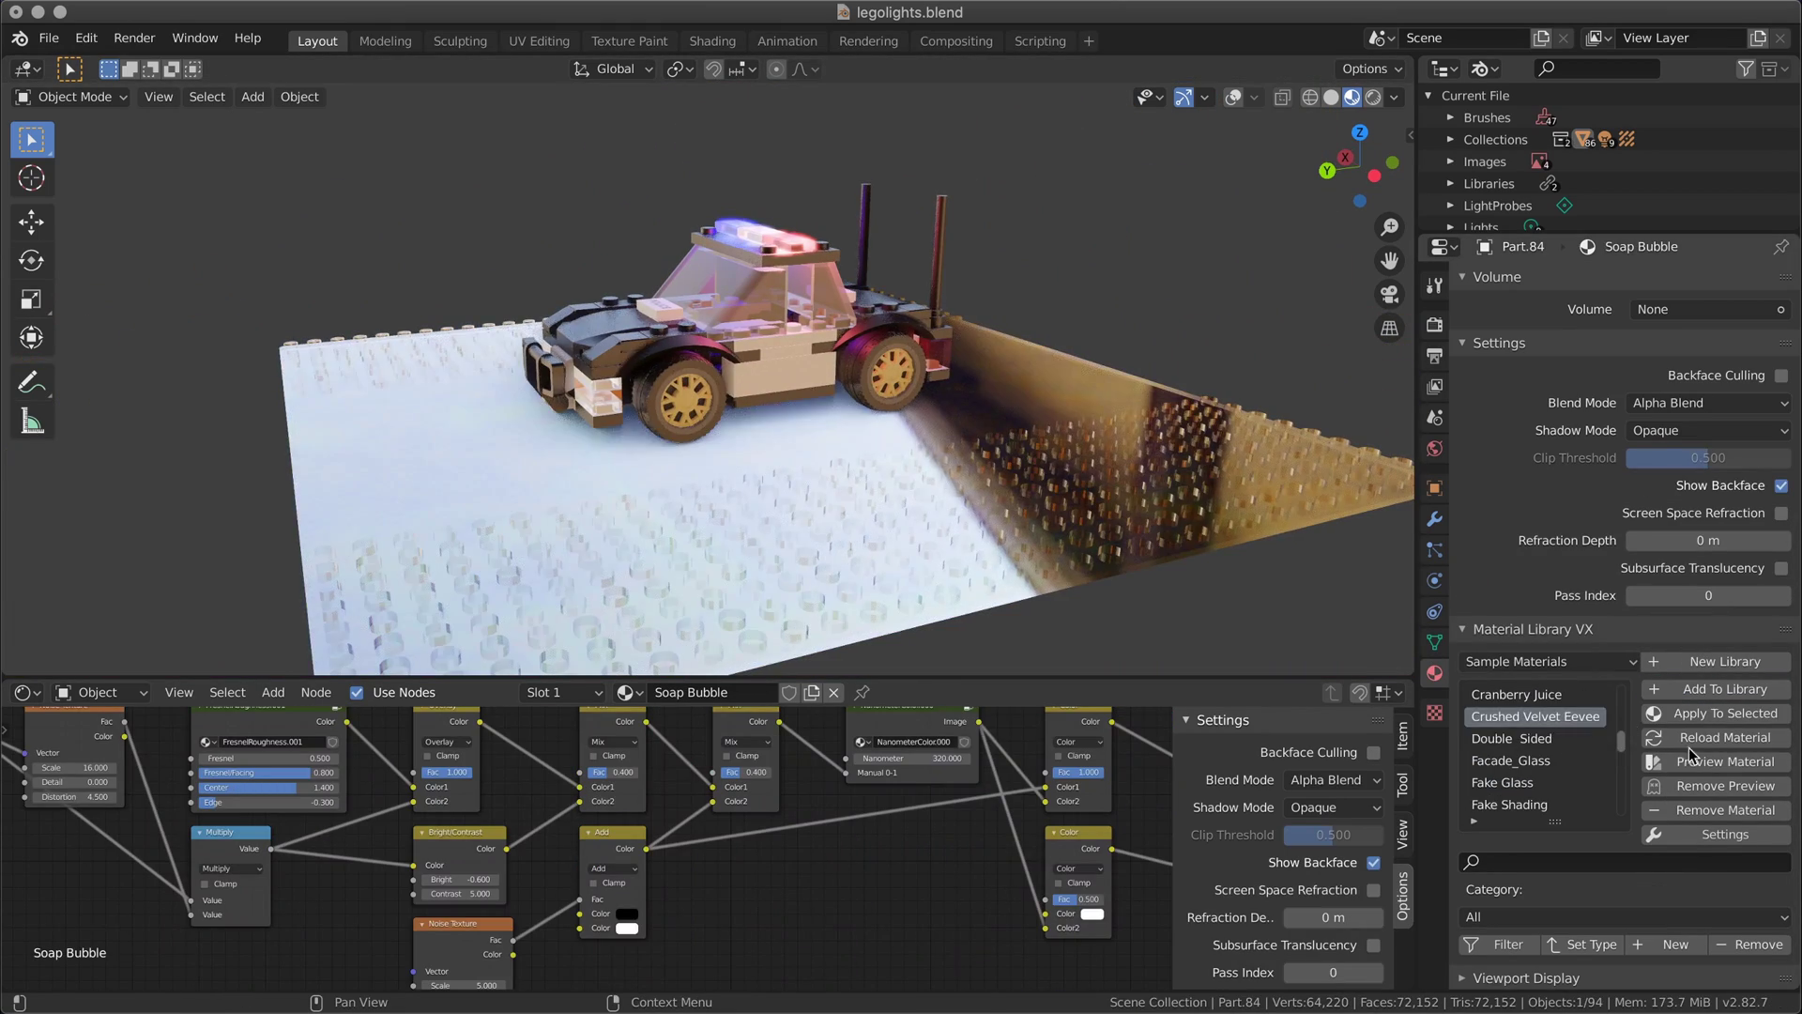
pyautogui.click(1678, 712)
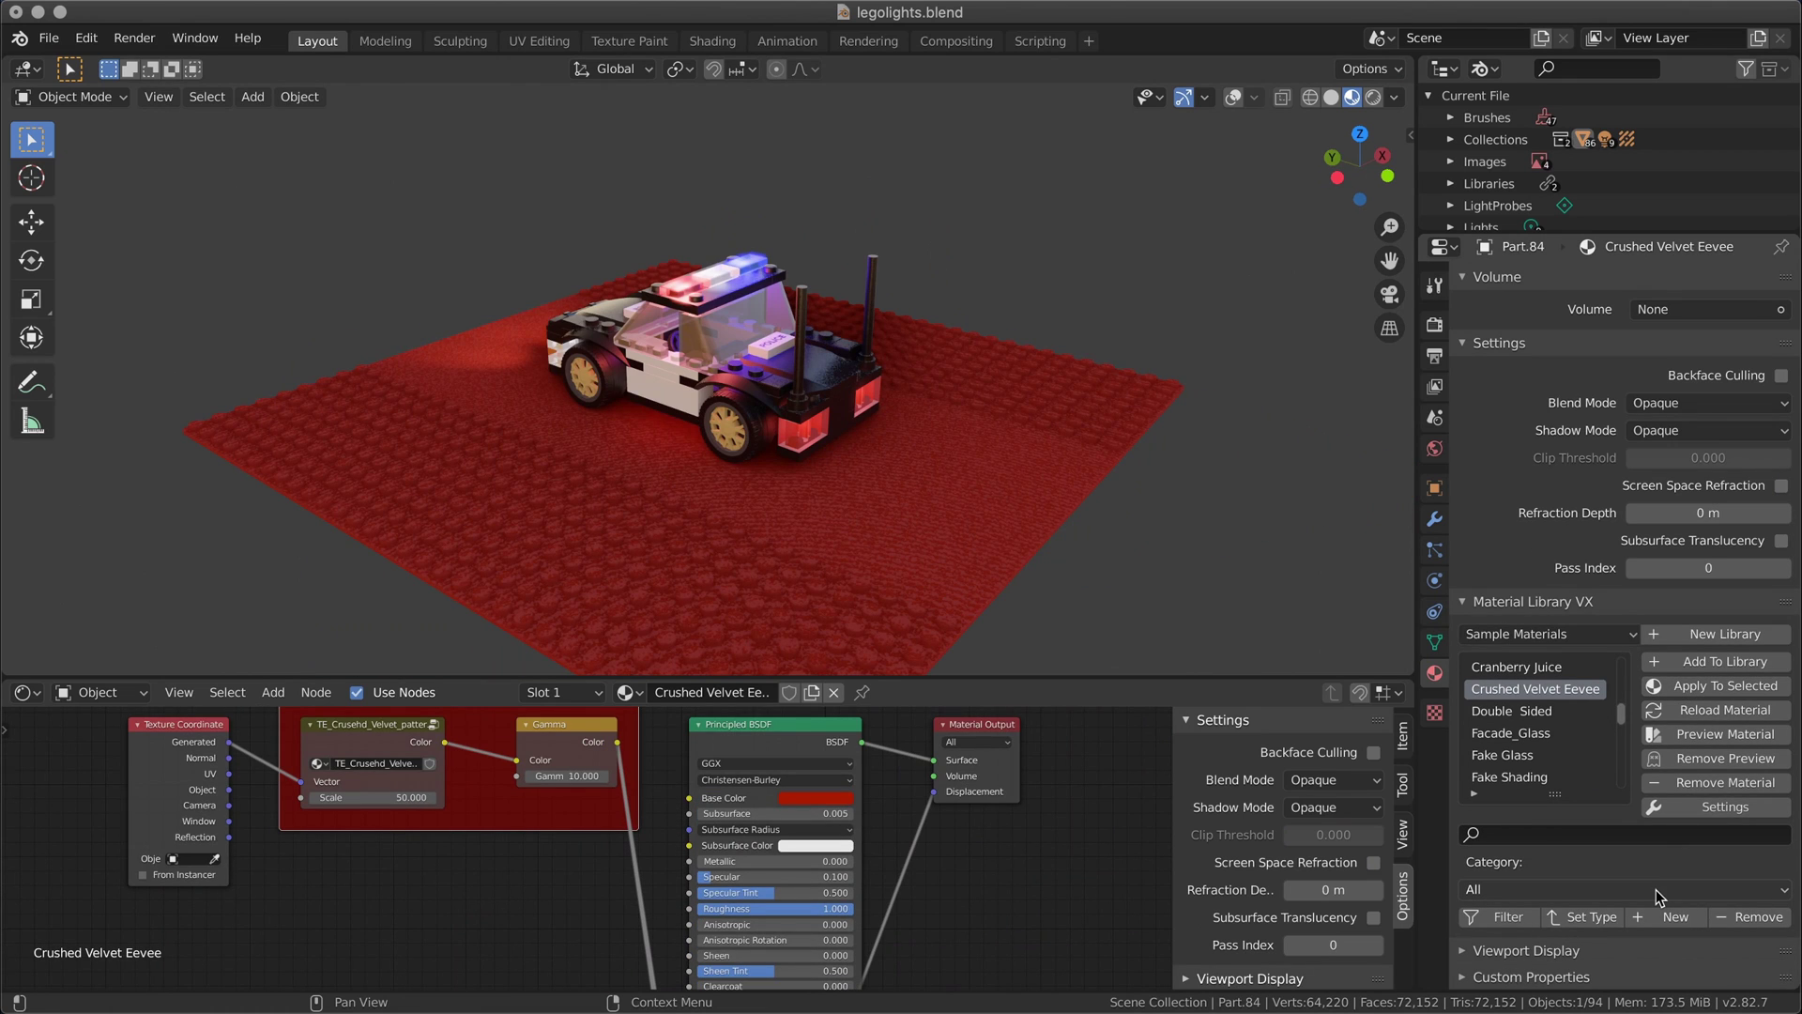
# Filter the material library Category to Ceramic, then to Glass.
pyautogui.click(1656, 888)
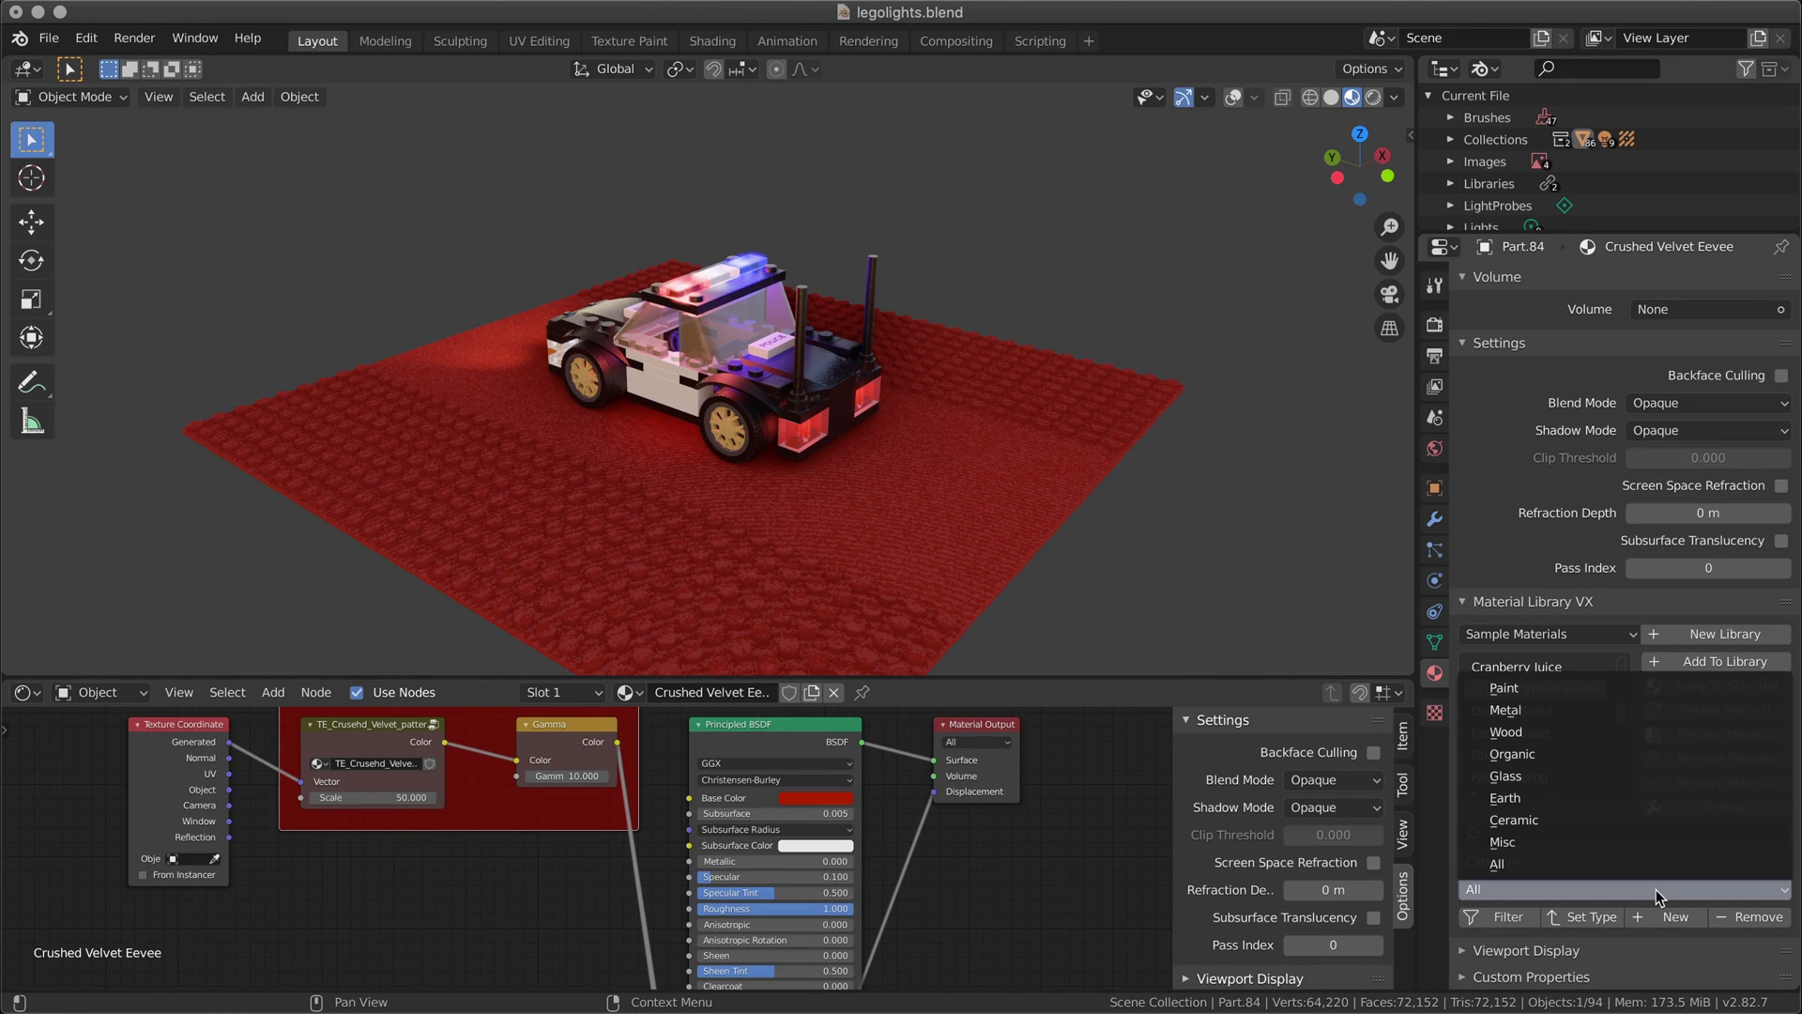
pyautogui.click(1592, 824)
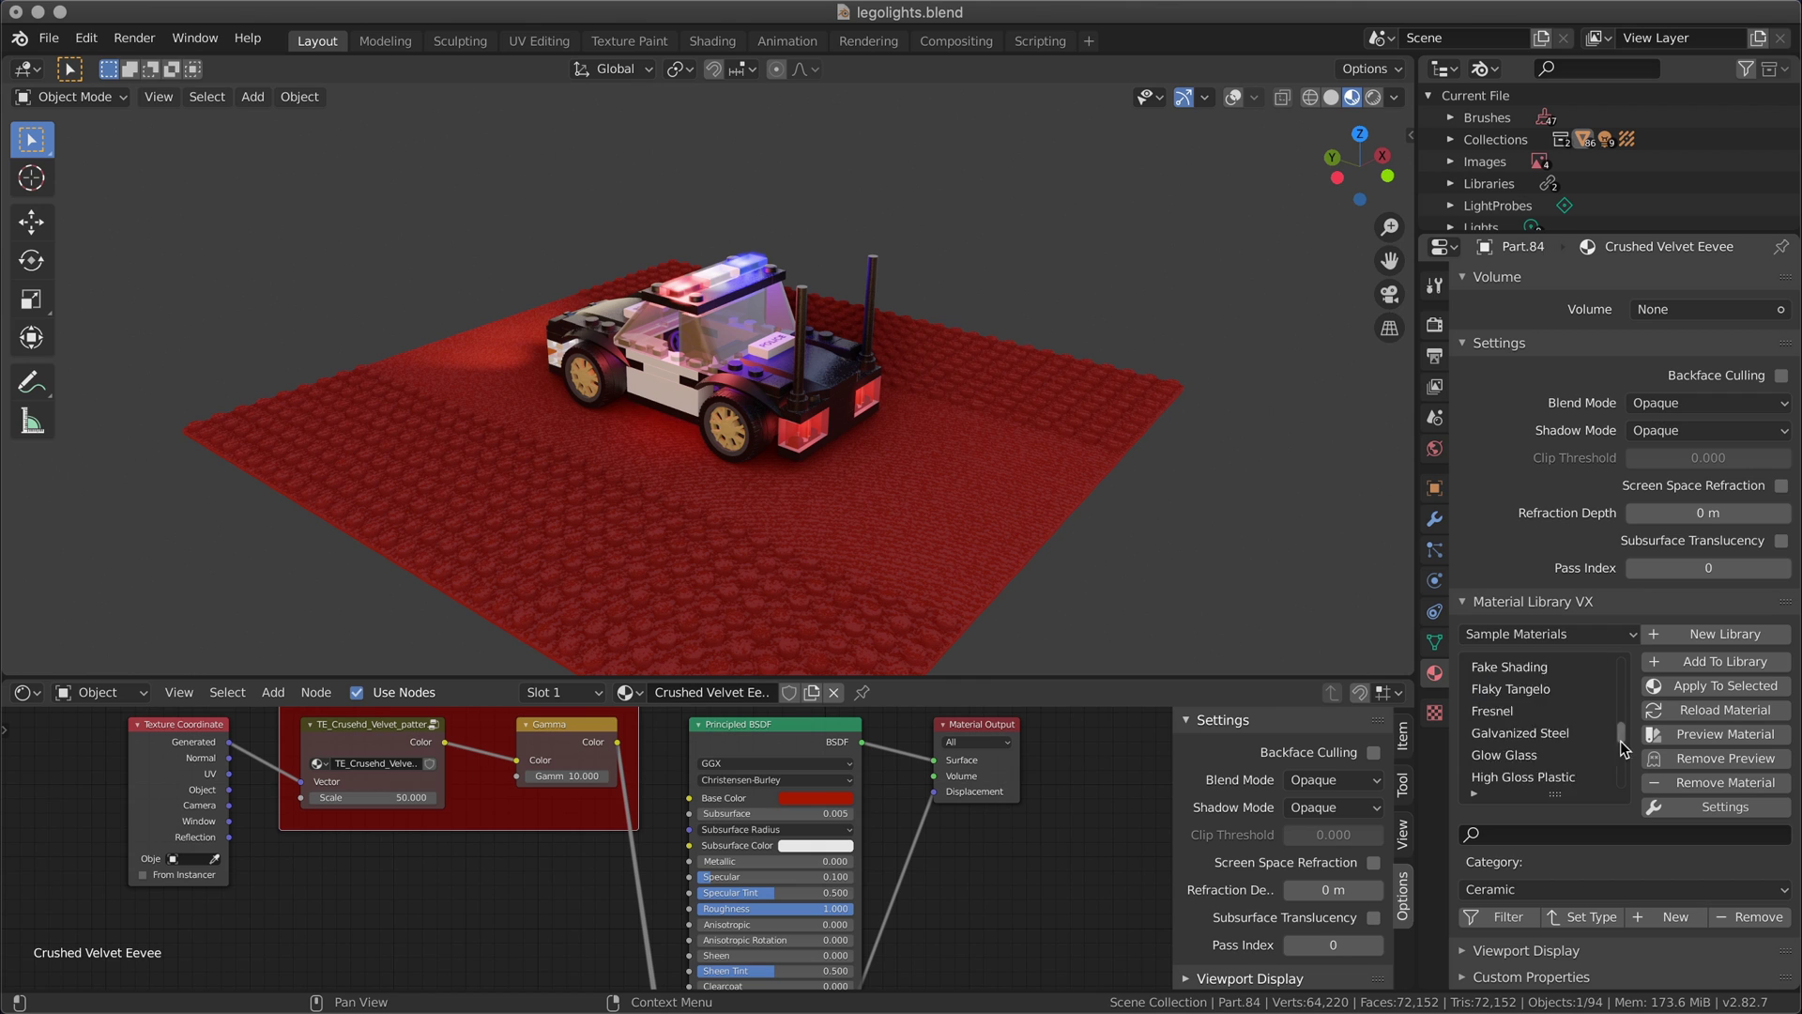
pyautogui.click(1605, 888)
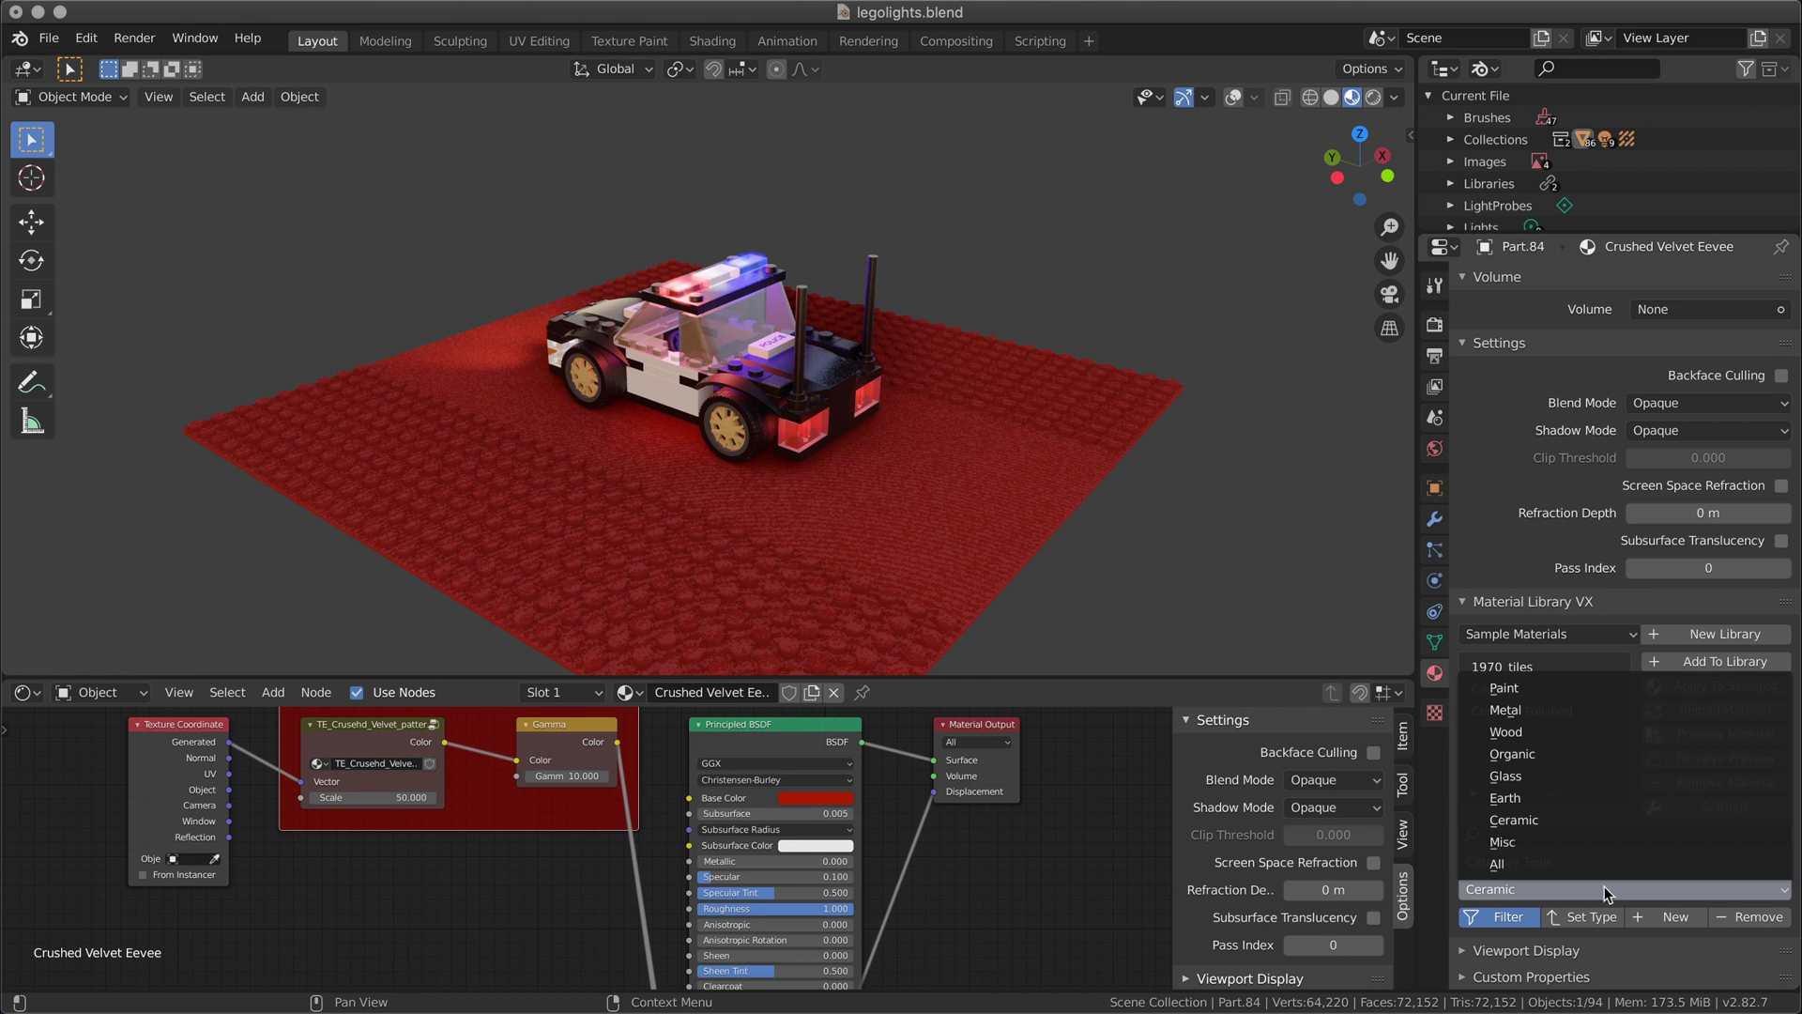
pyautogui.click(1573, 777)
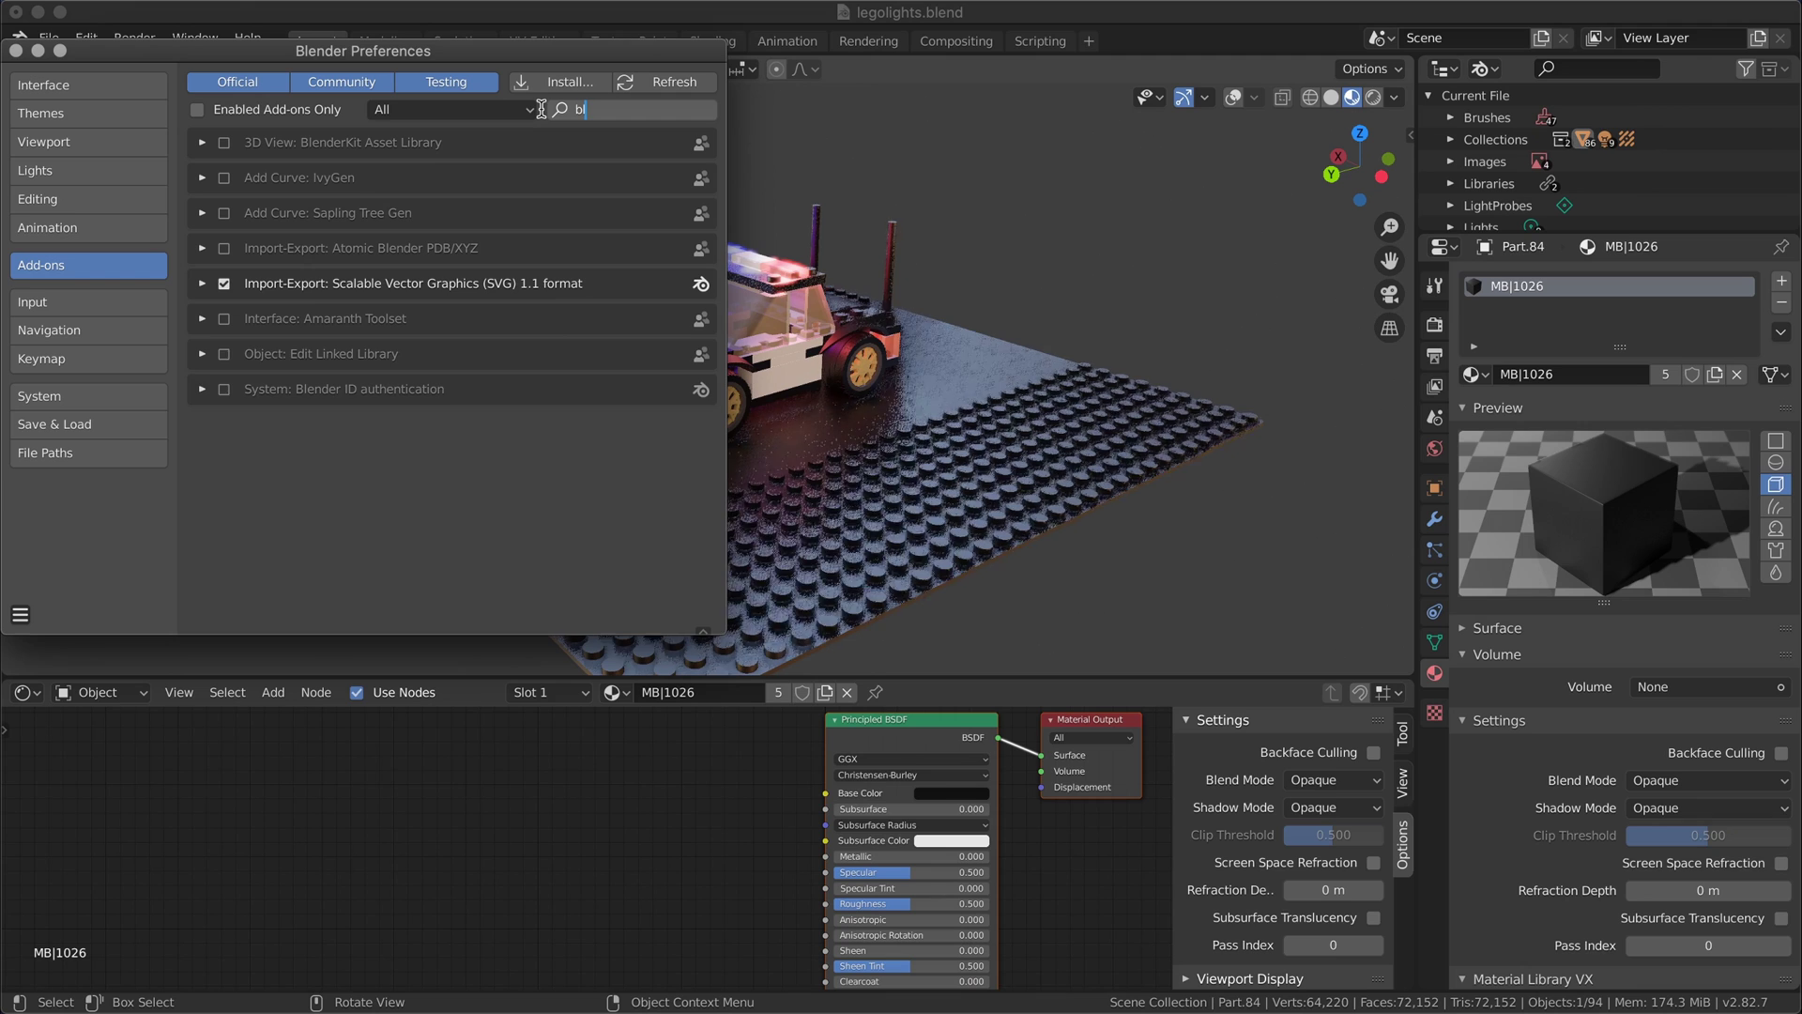
# Search 'blenderkit' in Add-ons and enable the BlenderKit Asset Library add-on.
pyautogui.write('nderkit')
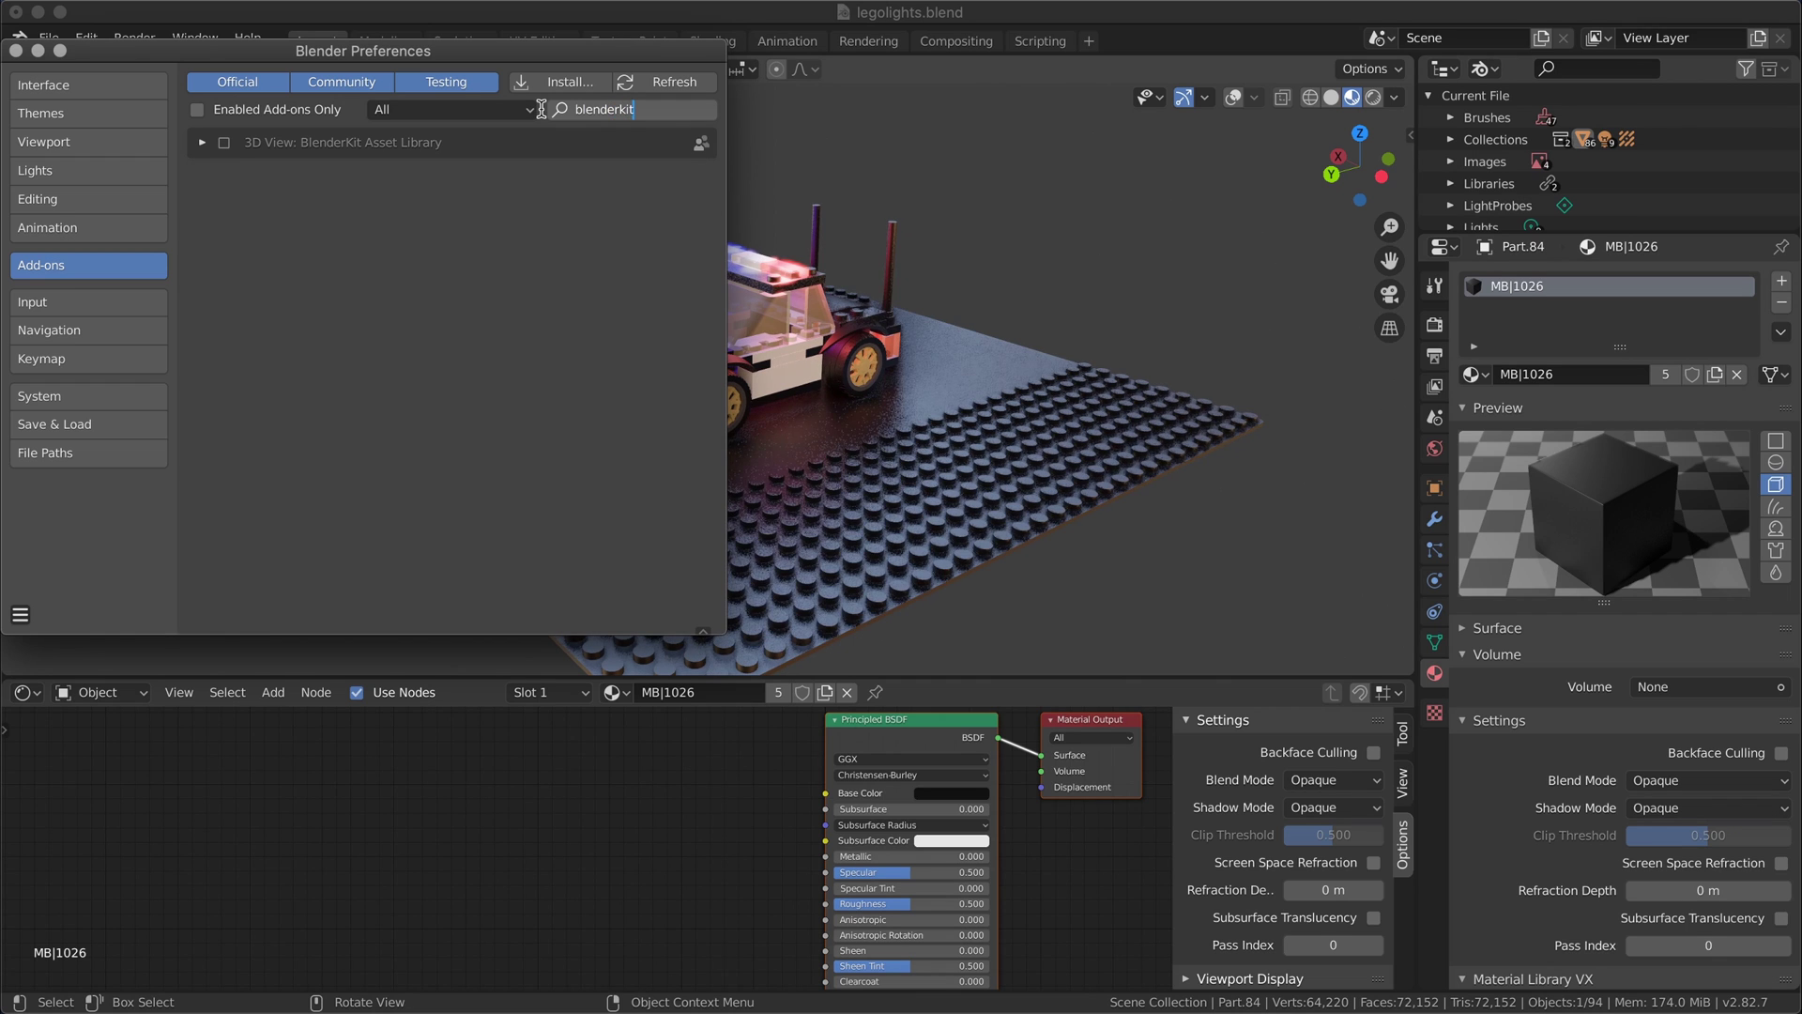
pyautogui.click(226, 143)
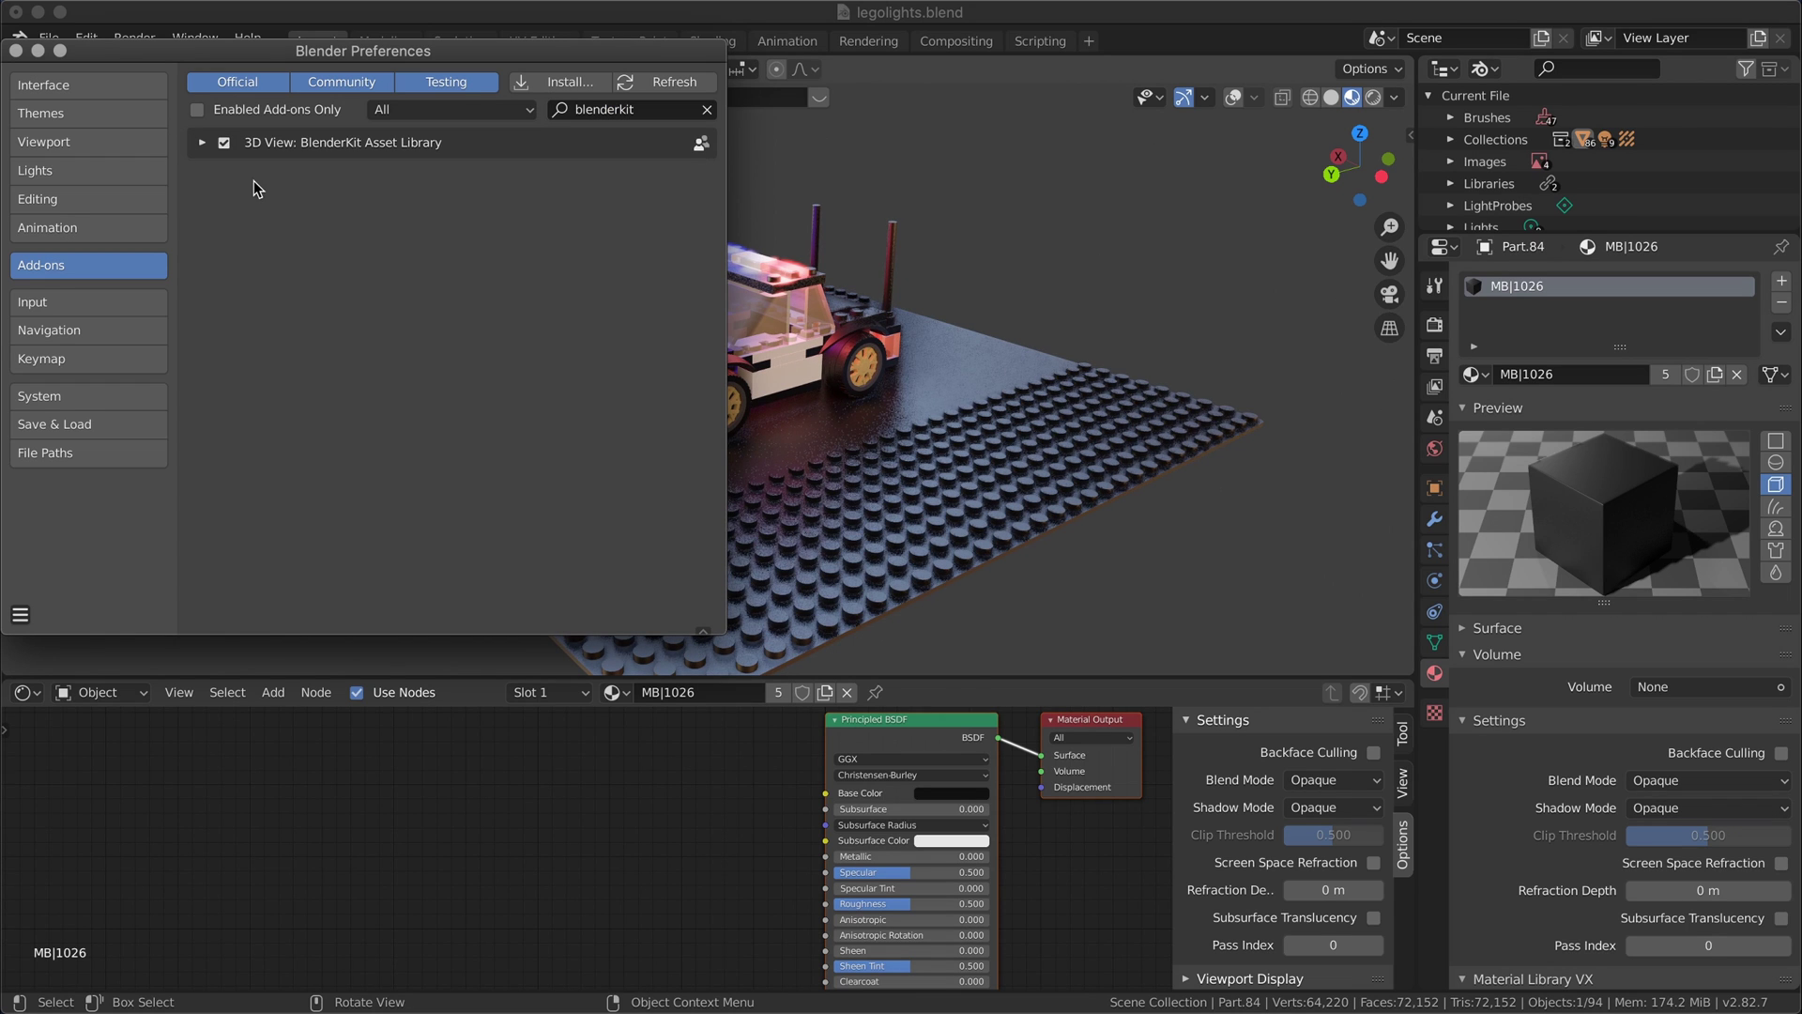
pyautogui.click(889, 491)
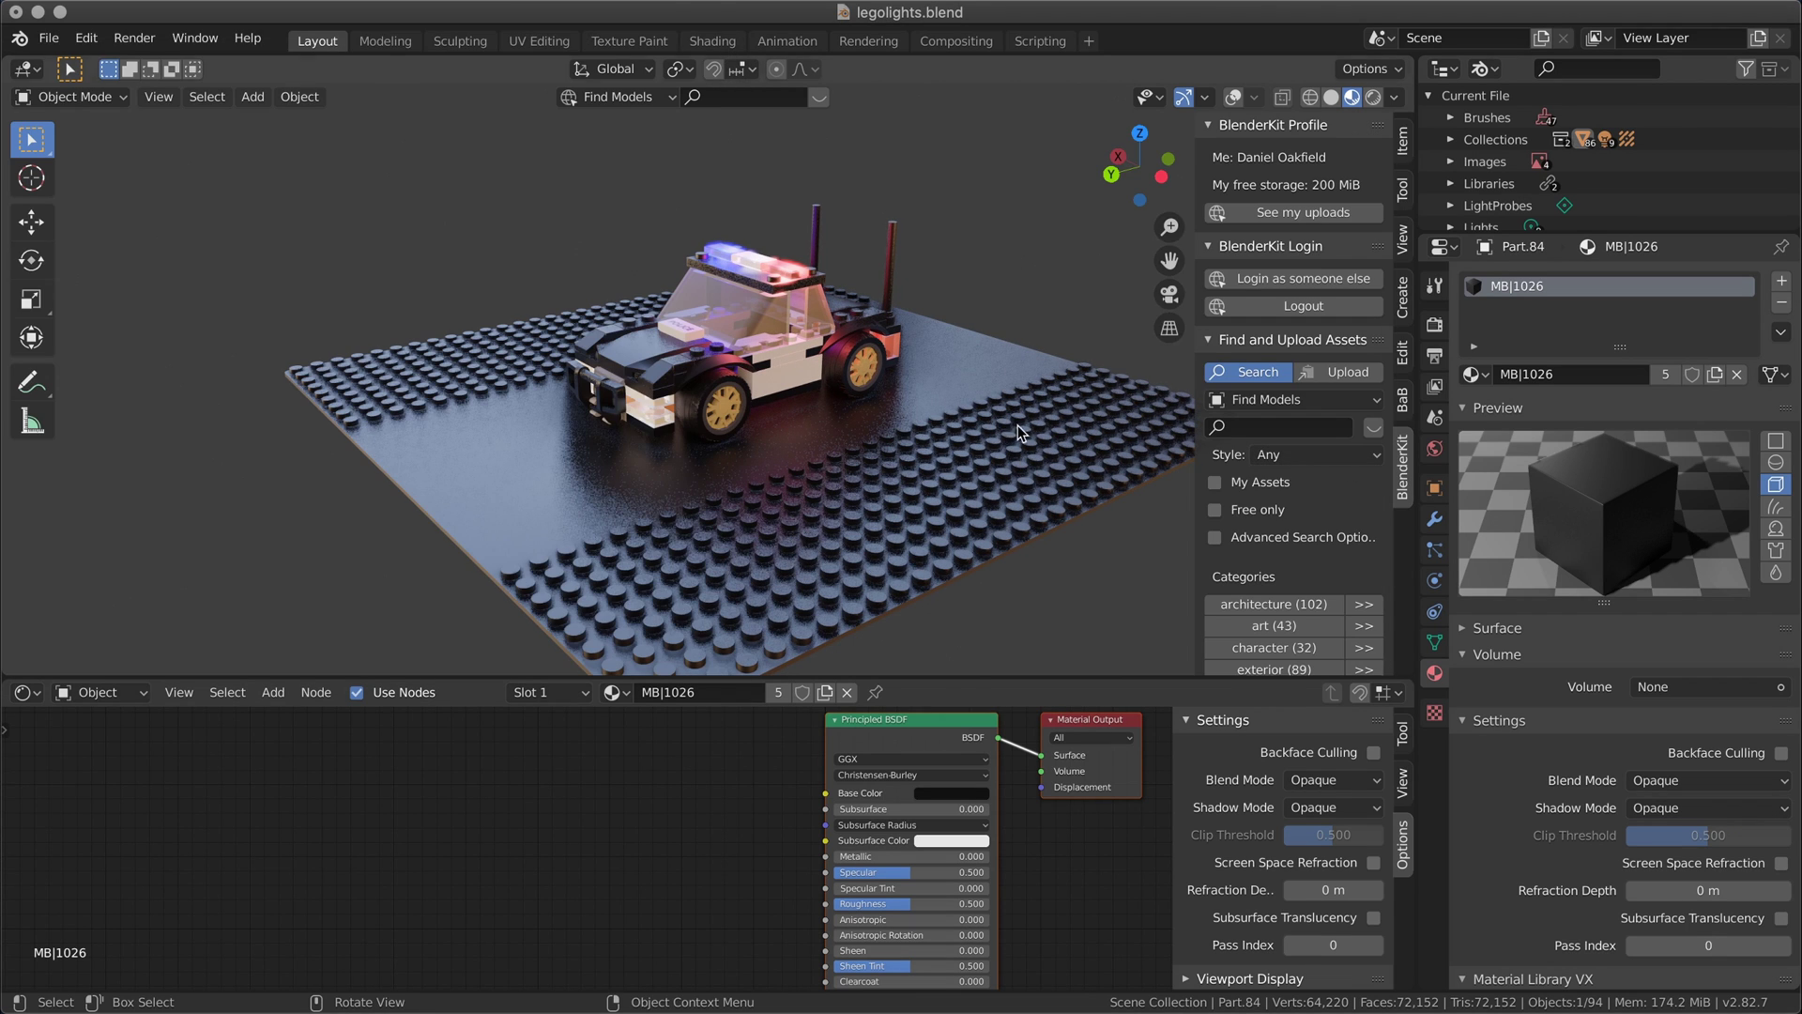
# Enlarge the 3D viewport over the node editor and collapse Find and Upload Assets.
pyautogui.moveTo(1247, 678); pyautogui.dragTo(1246, 910)
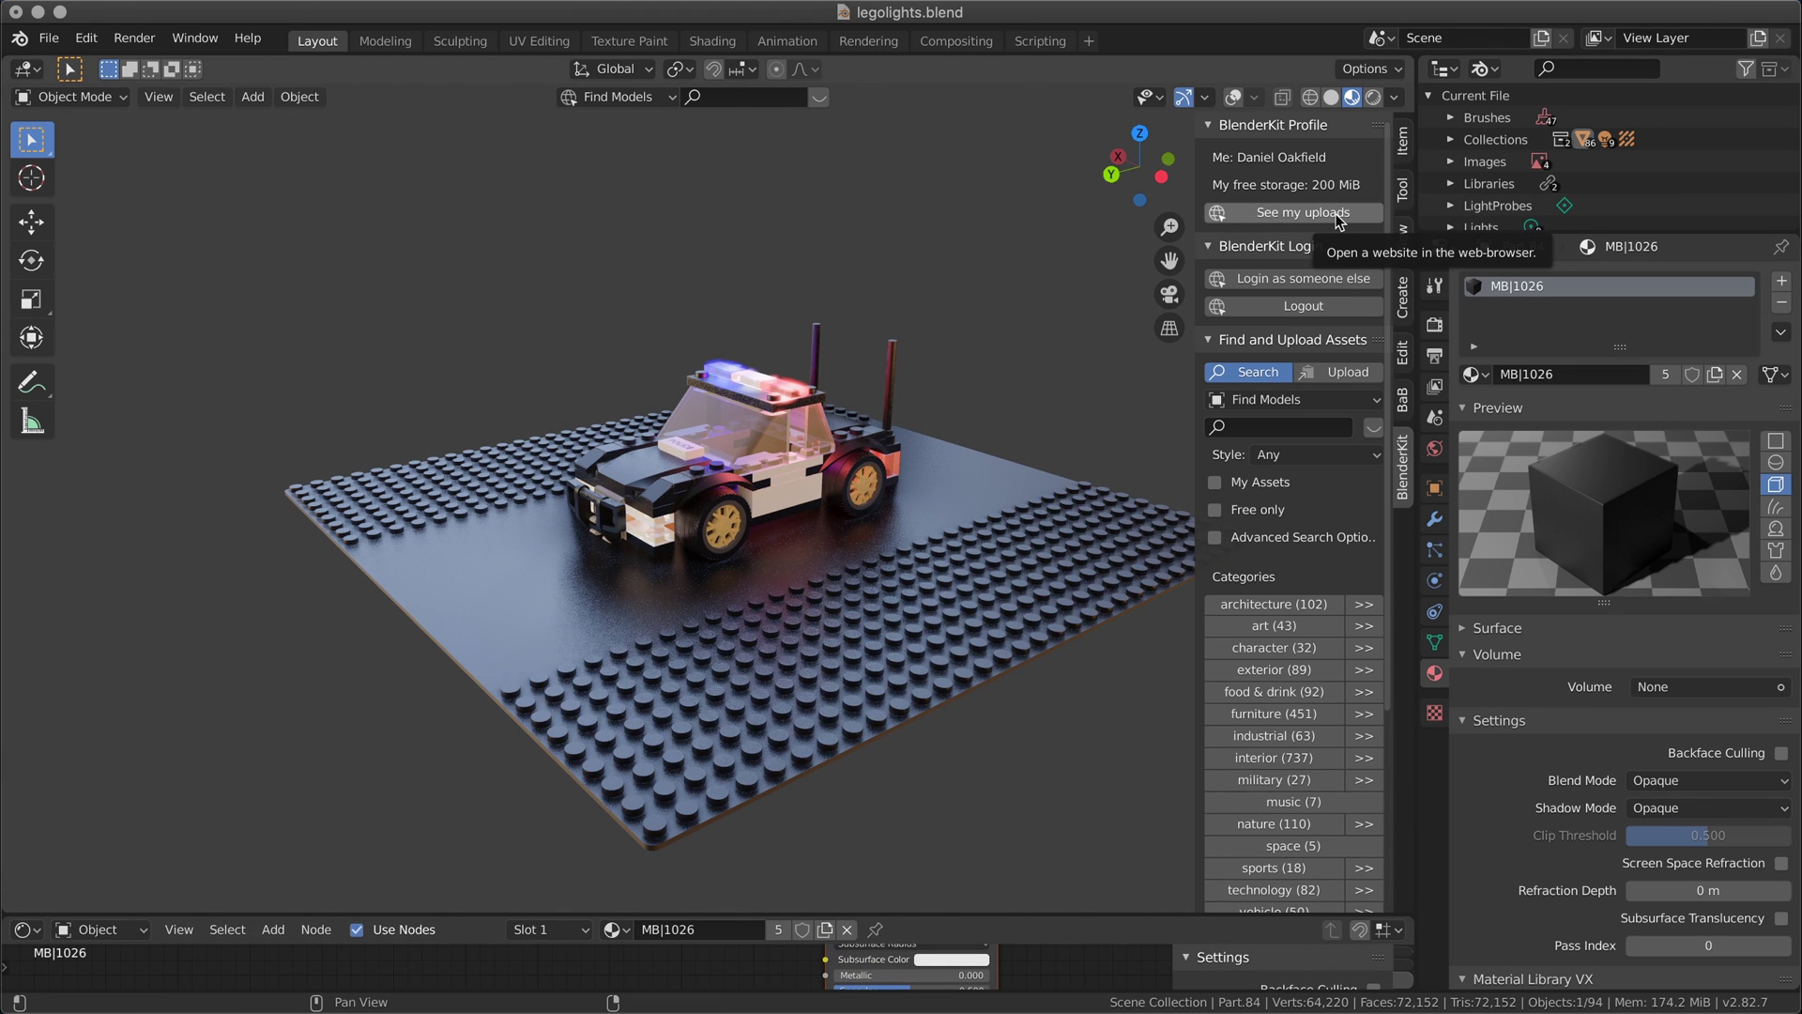
pyautogui.scroll(-3, 1362, 479)
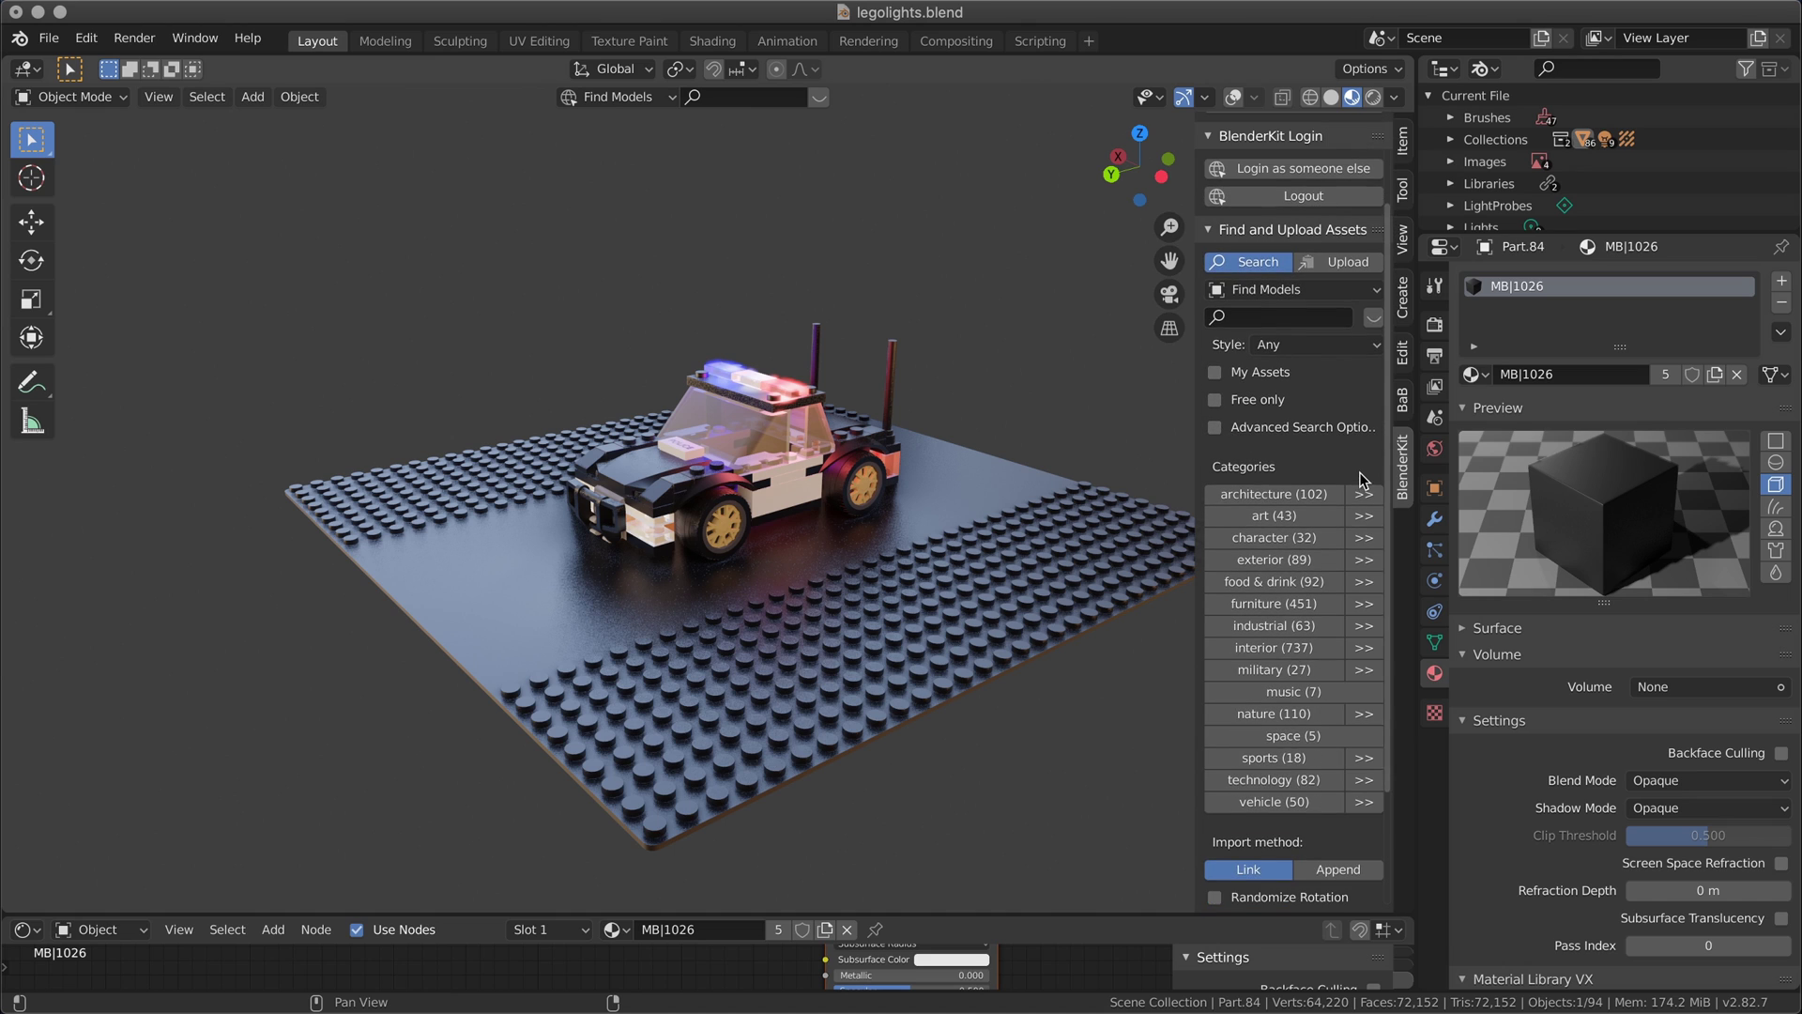
pyautogui.scroll(3, 1362, 479)
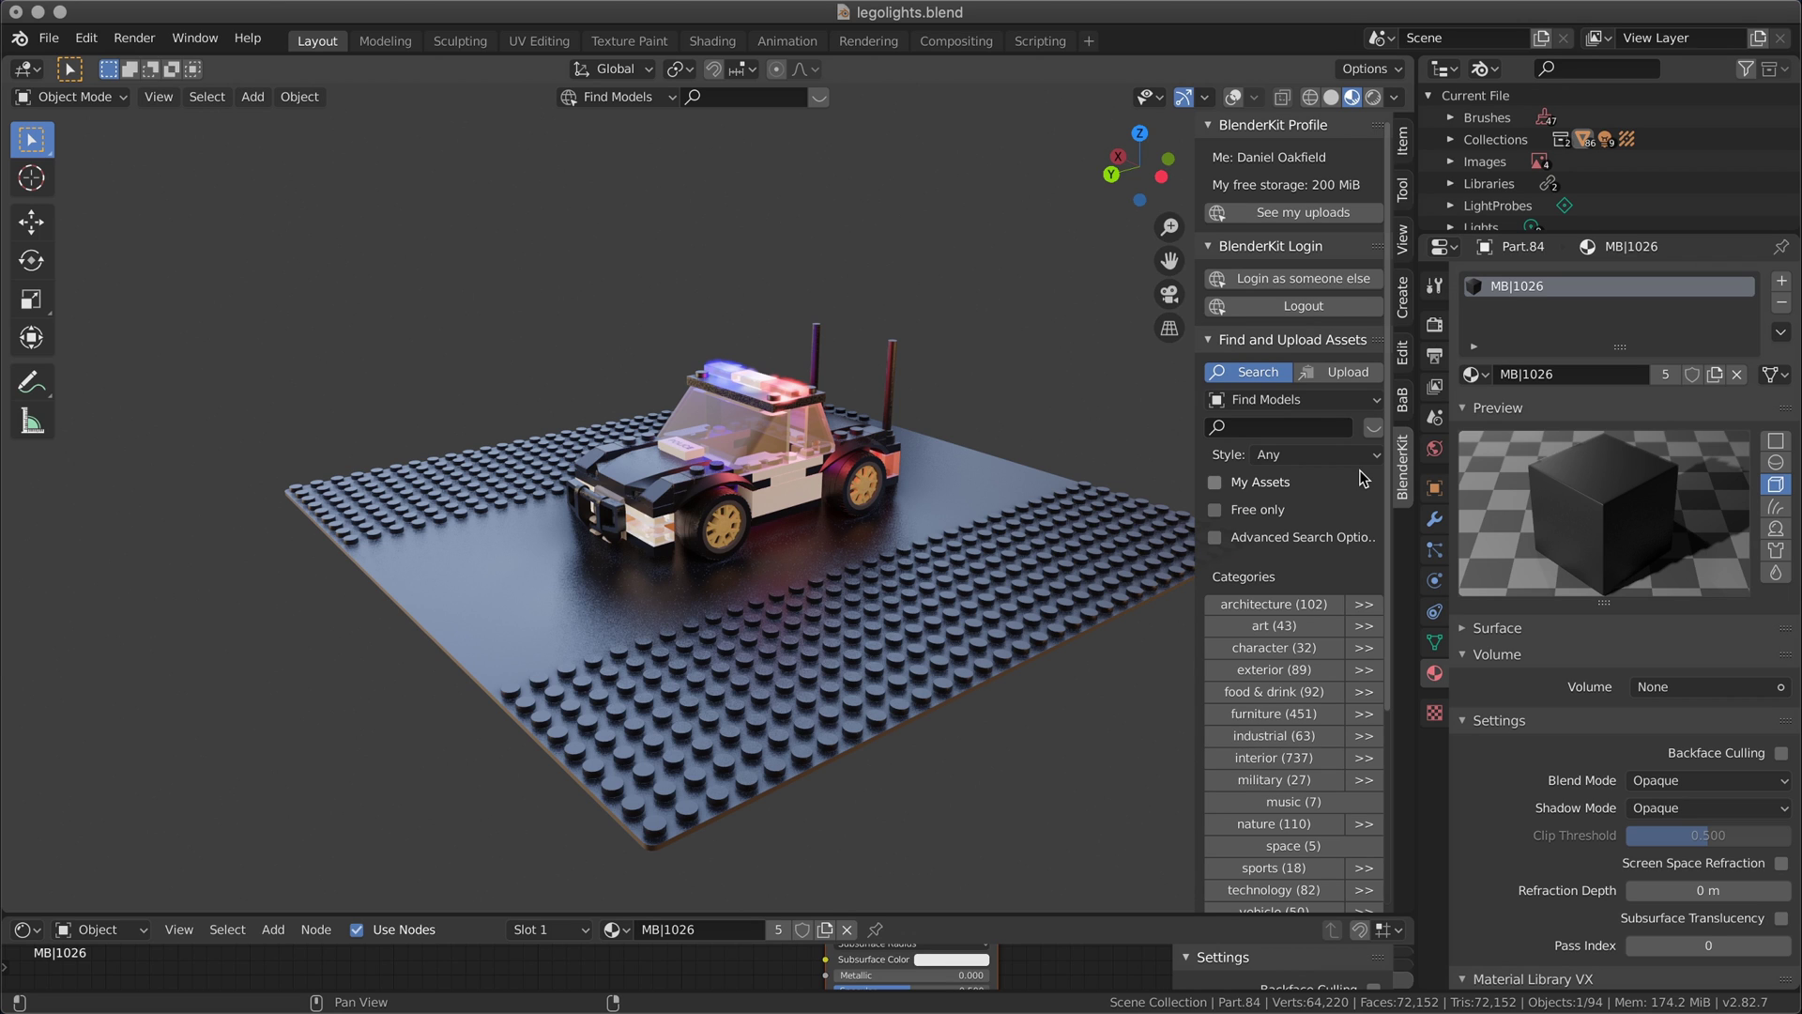
pyautogui.click(1212, 342)
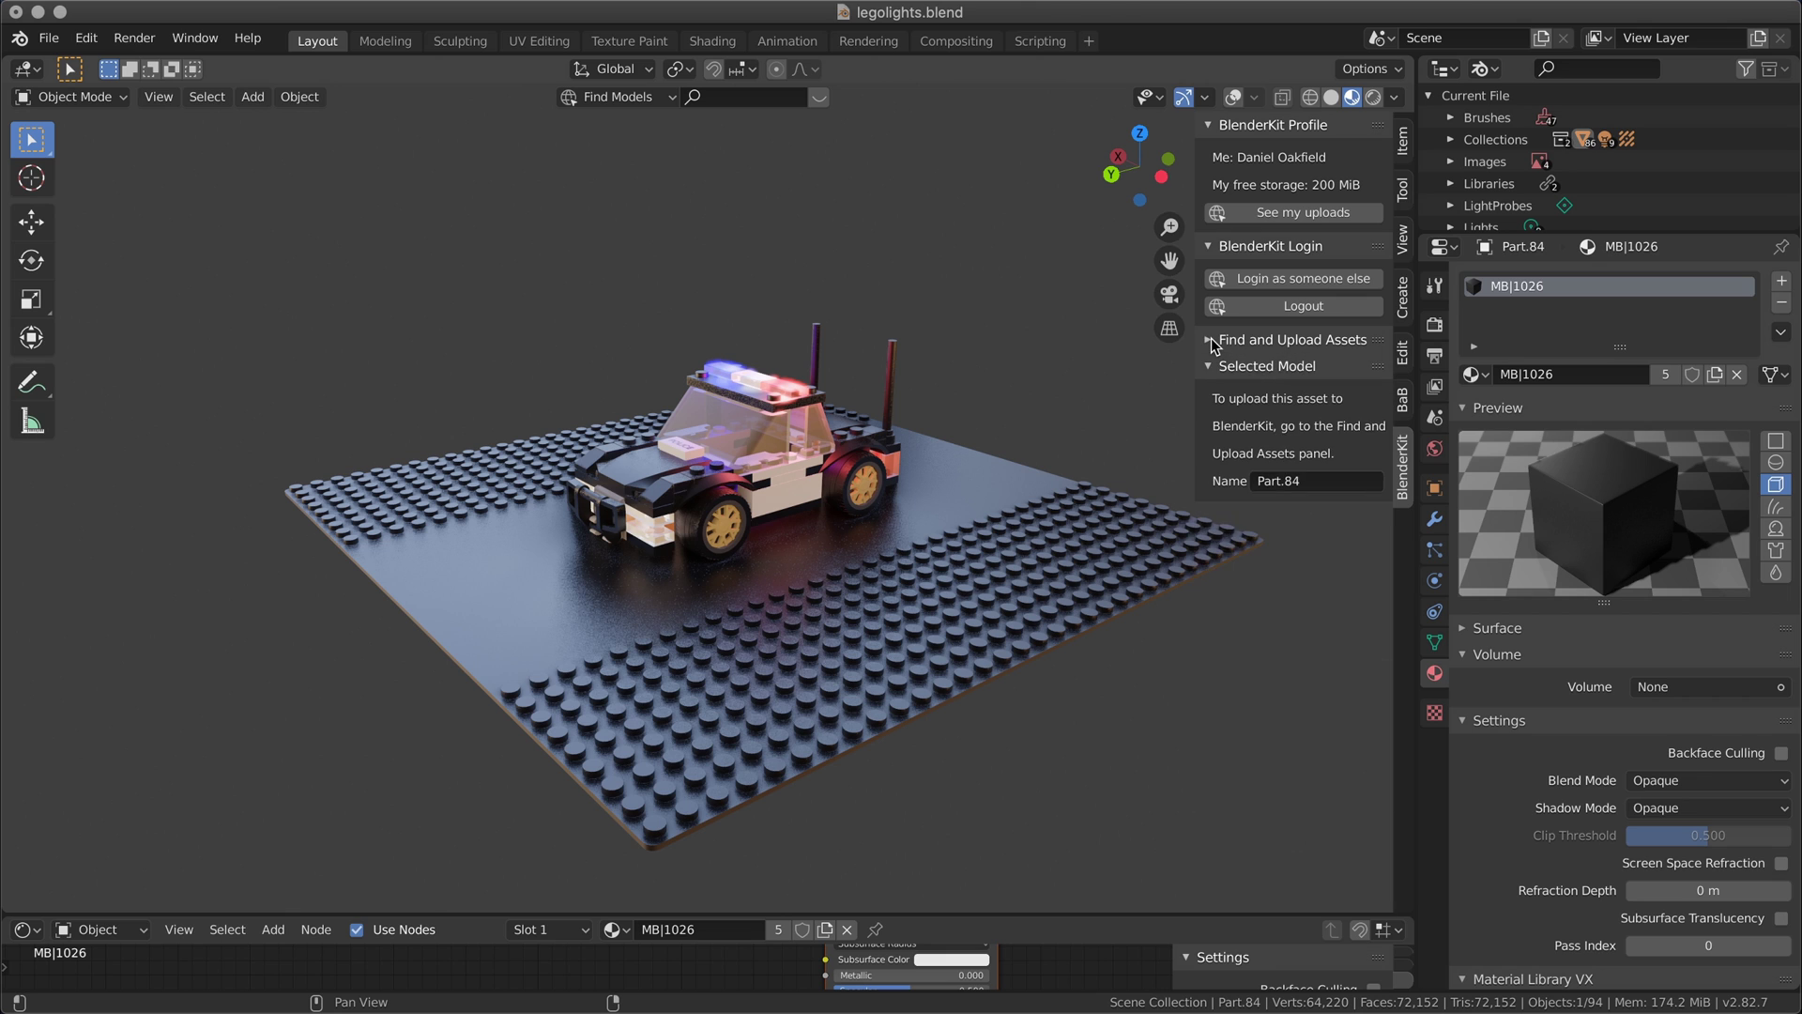
# Re-expand Find and Upload Assets, limit to free assets, and search materials instead of models.
pyautogui.click(1212, 342)
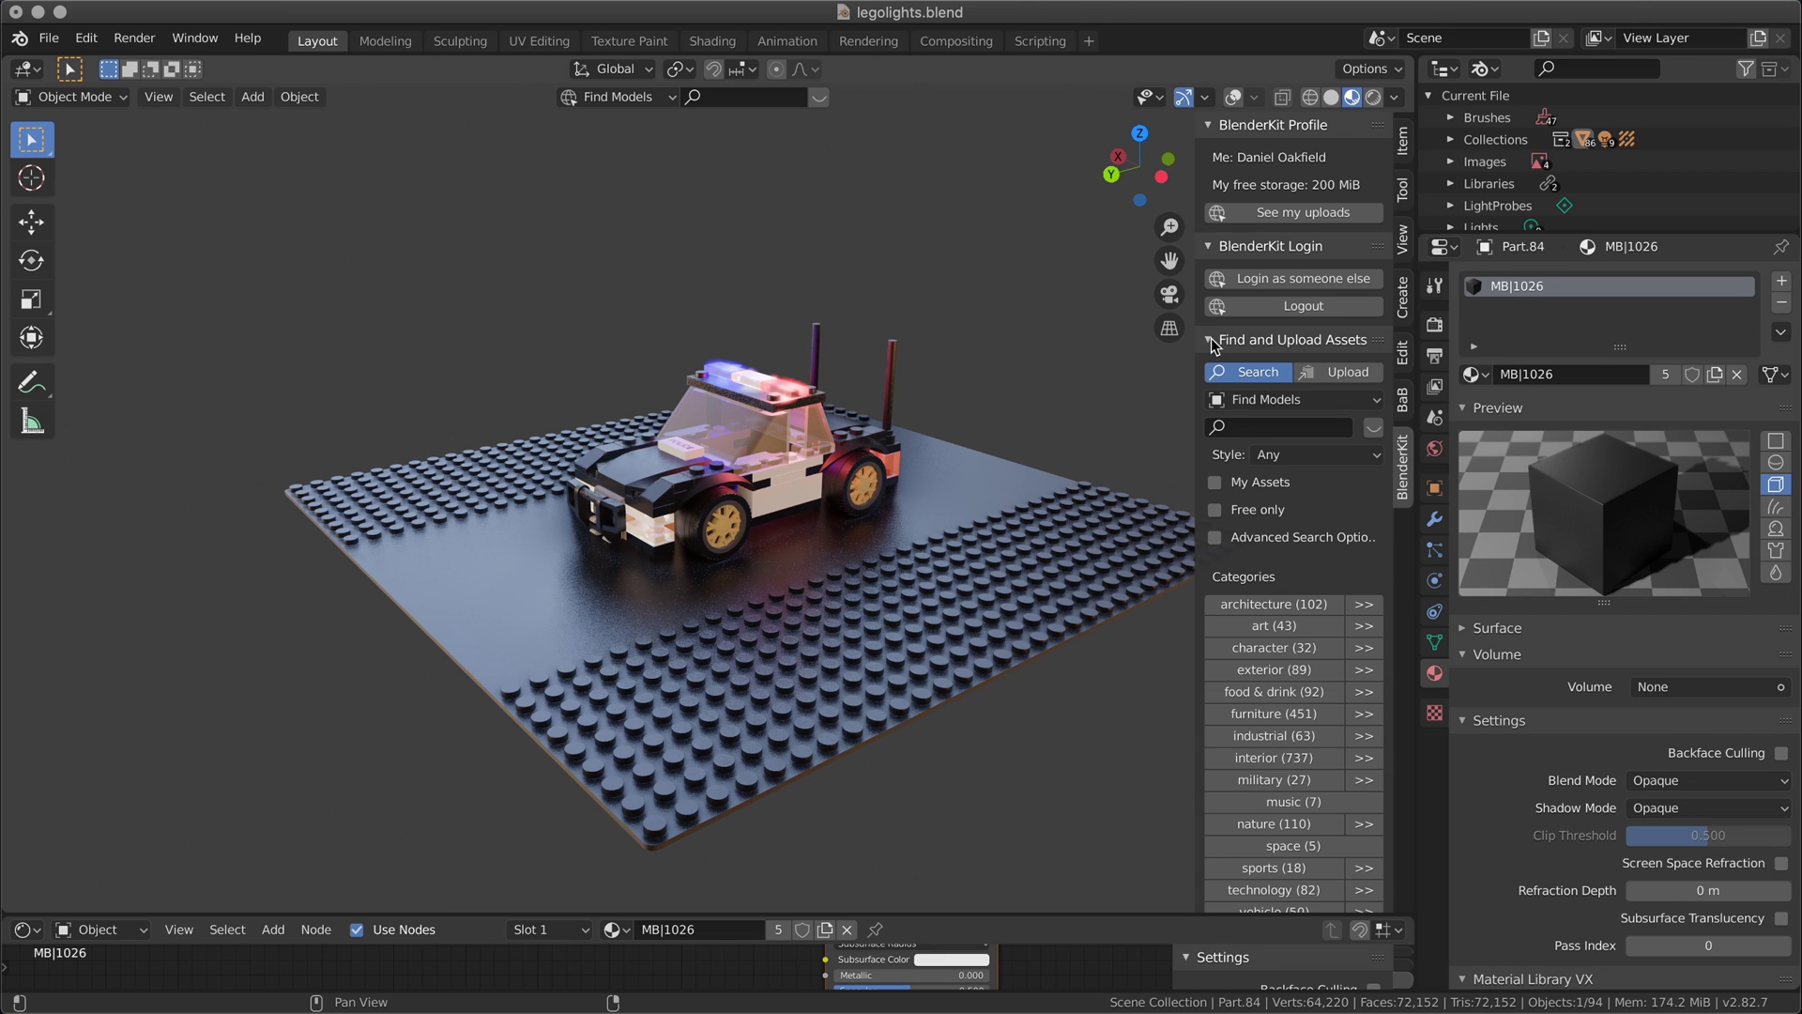
pyautogui.click(1216, 511)
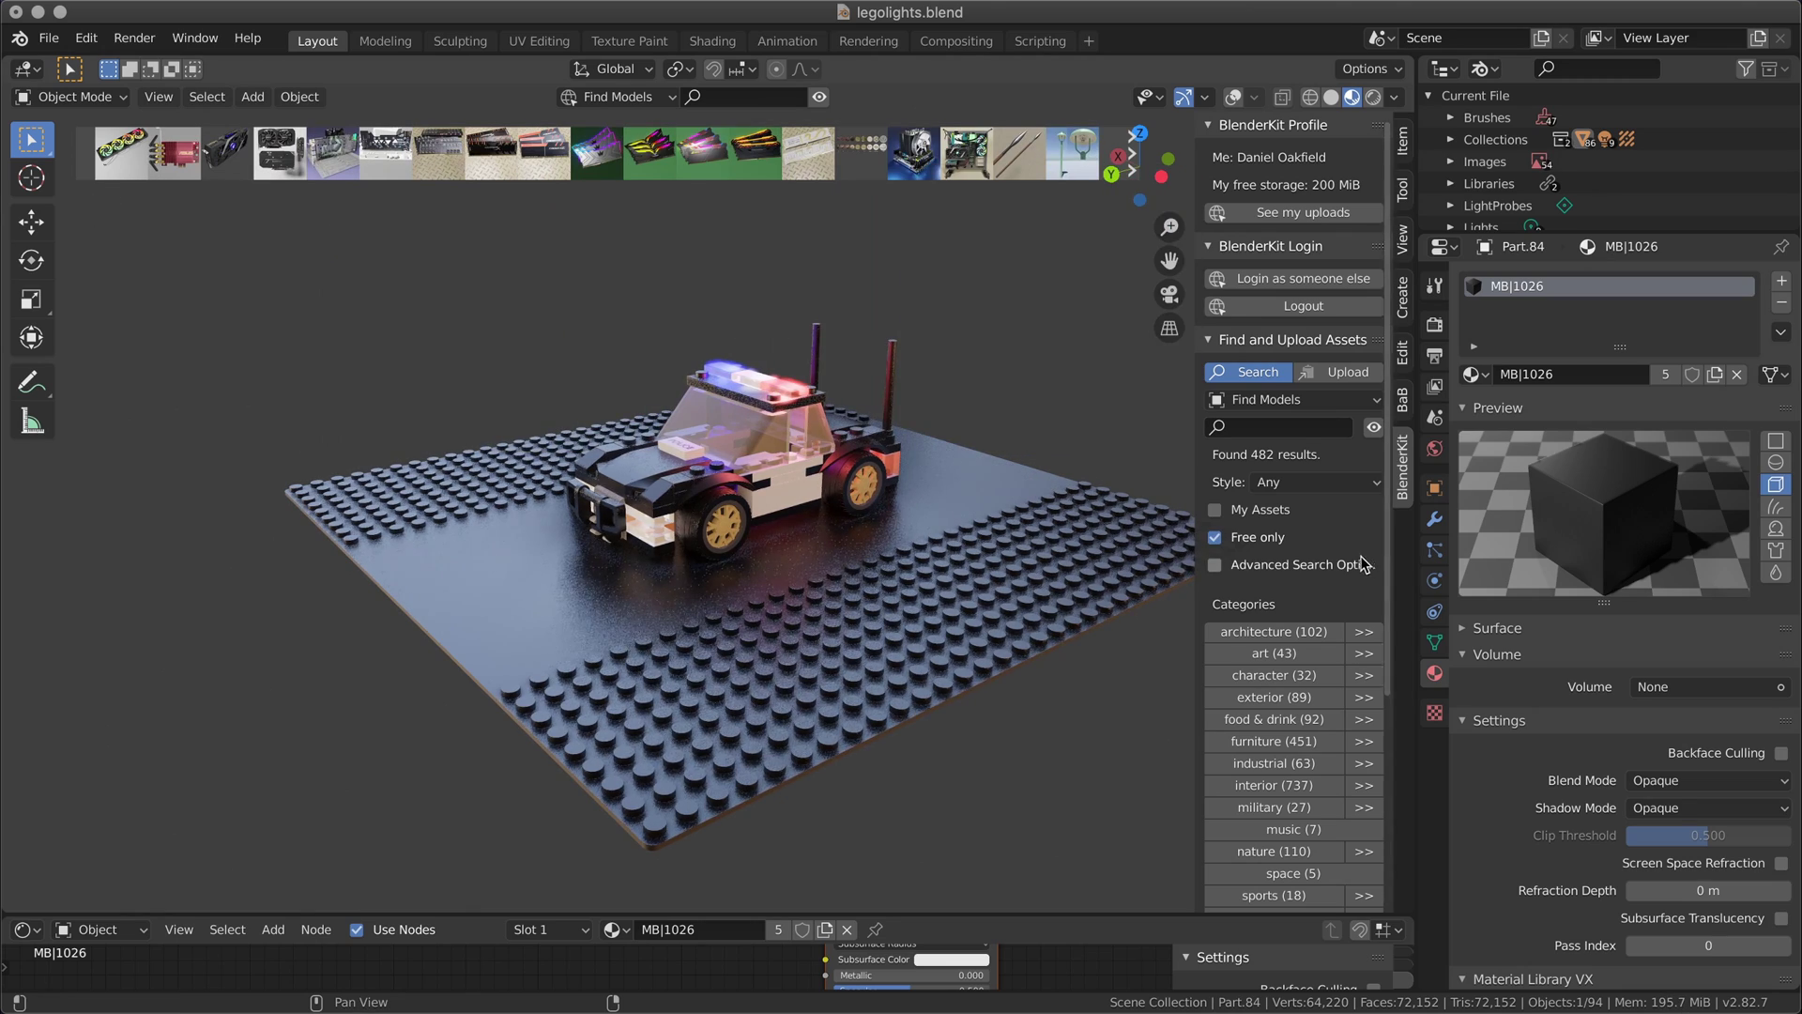
pyautogui.click(1319, 394)
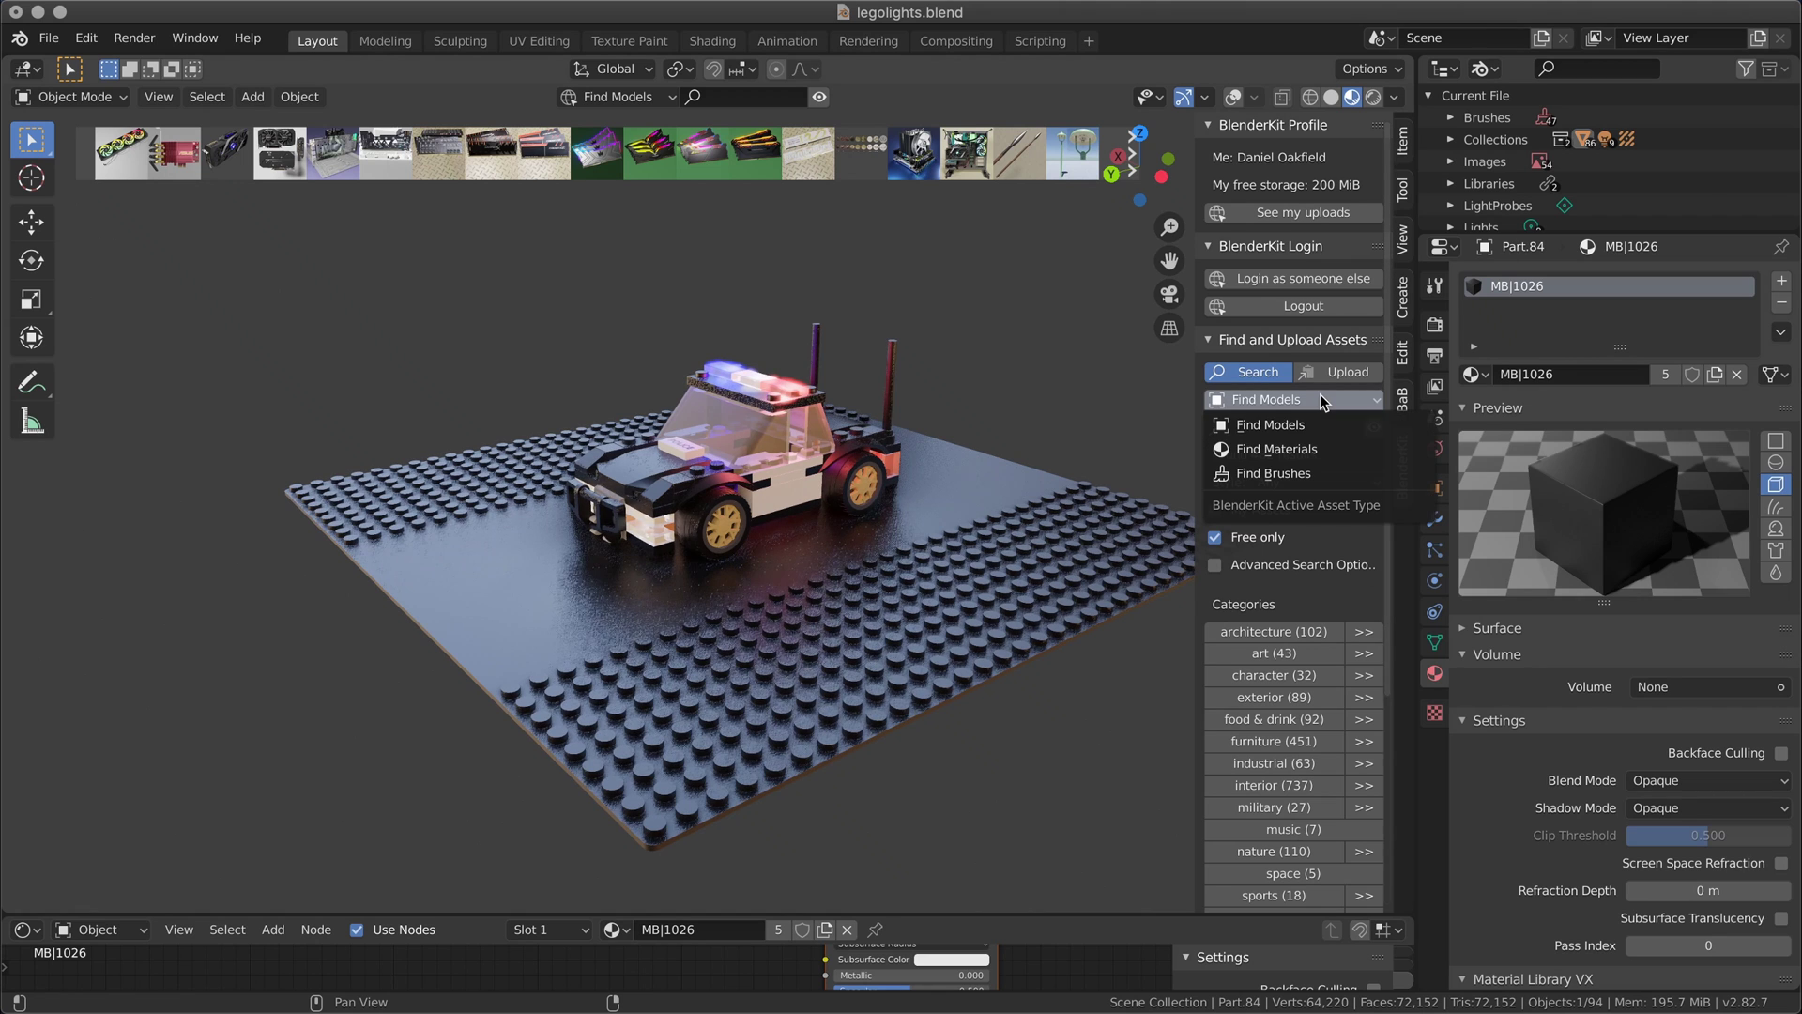
pyautogui.click(1280, 446)
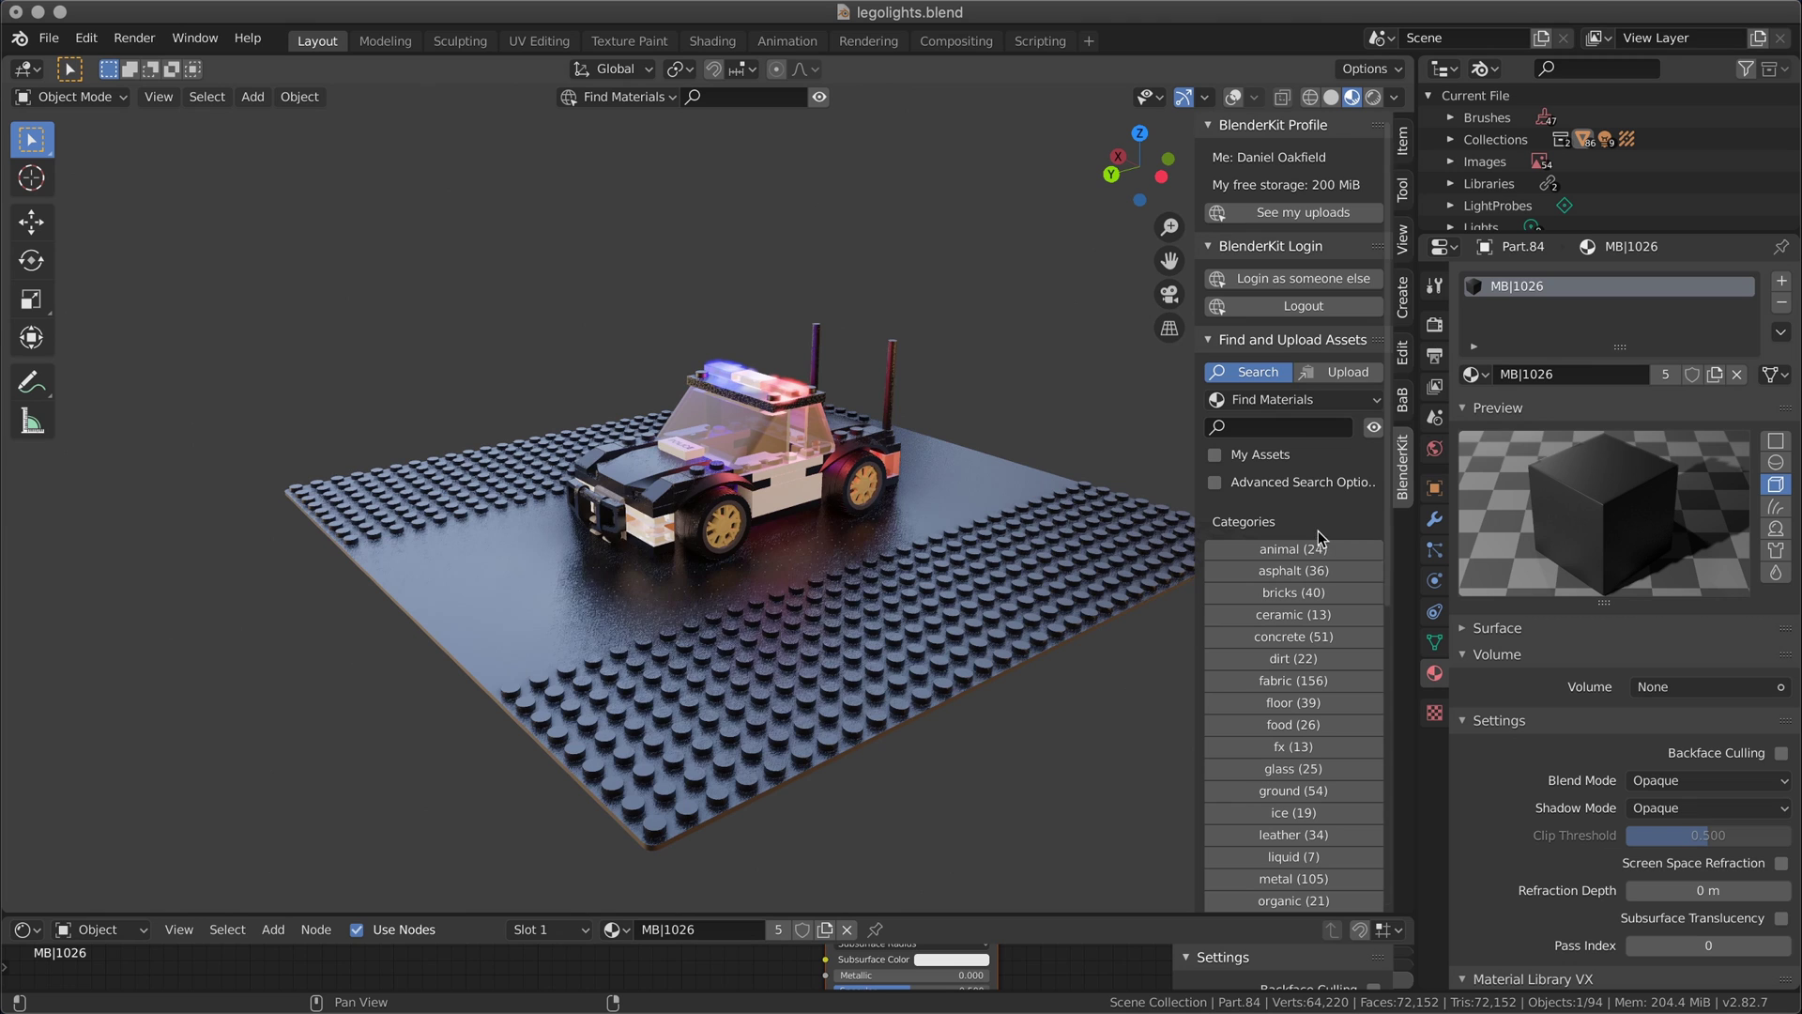
pyautogui.scroll(-8, 1348, 509)
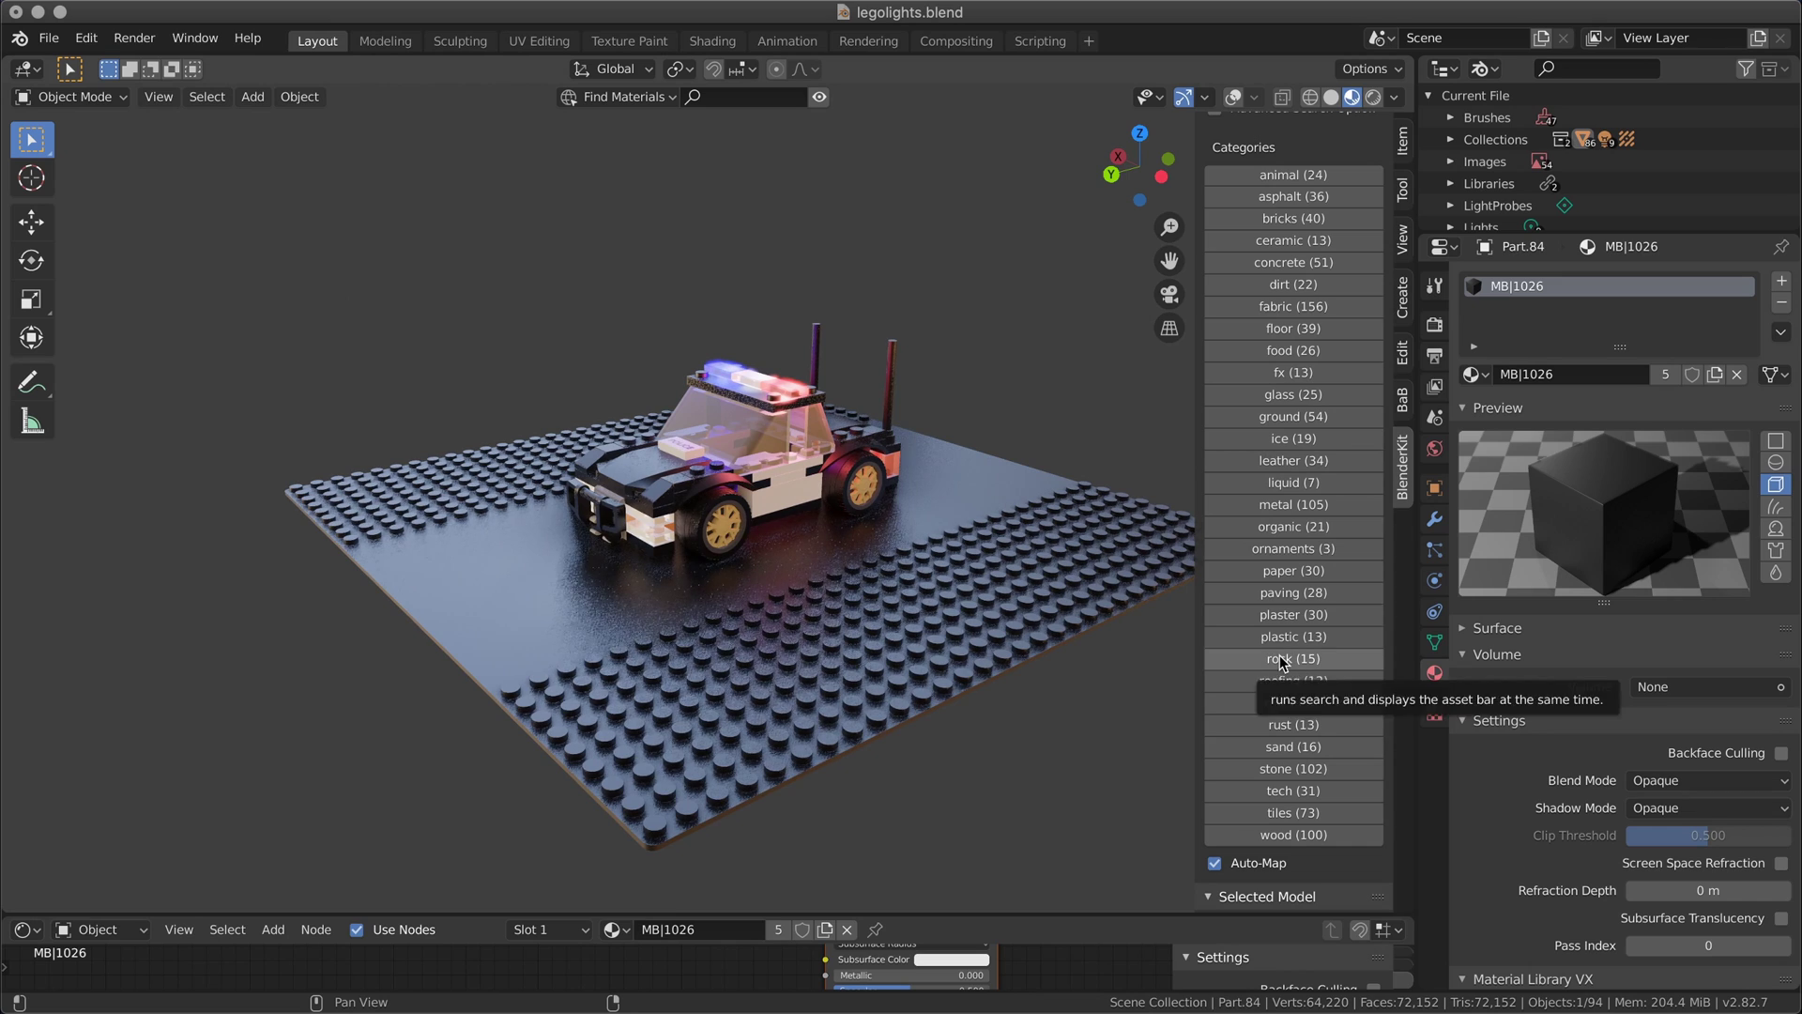
# Show BlenderKit's rock materials and drag the Rock wall material onto the baseplate.
pyautogui.click(1298, 679)
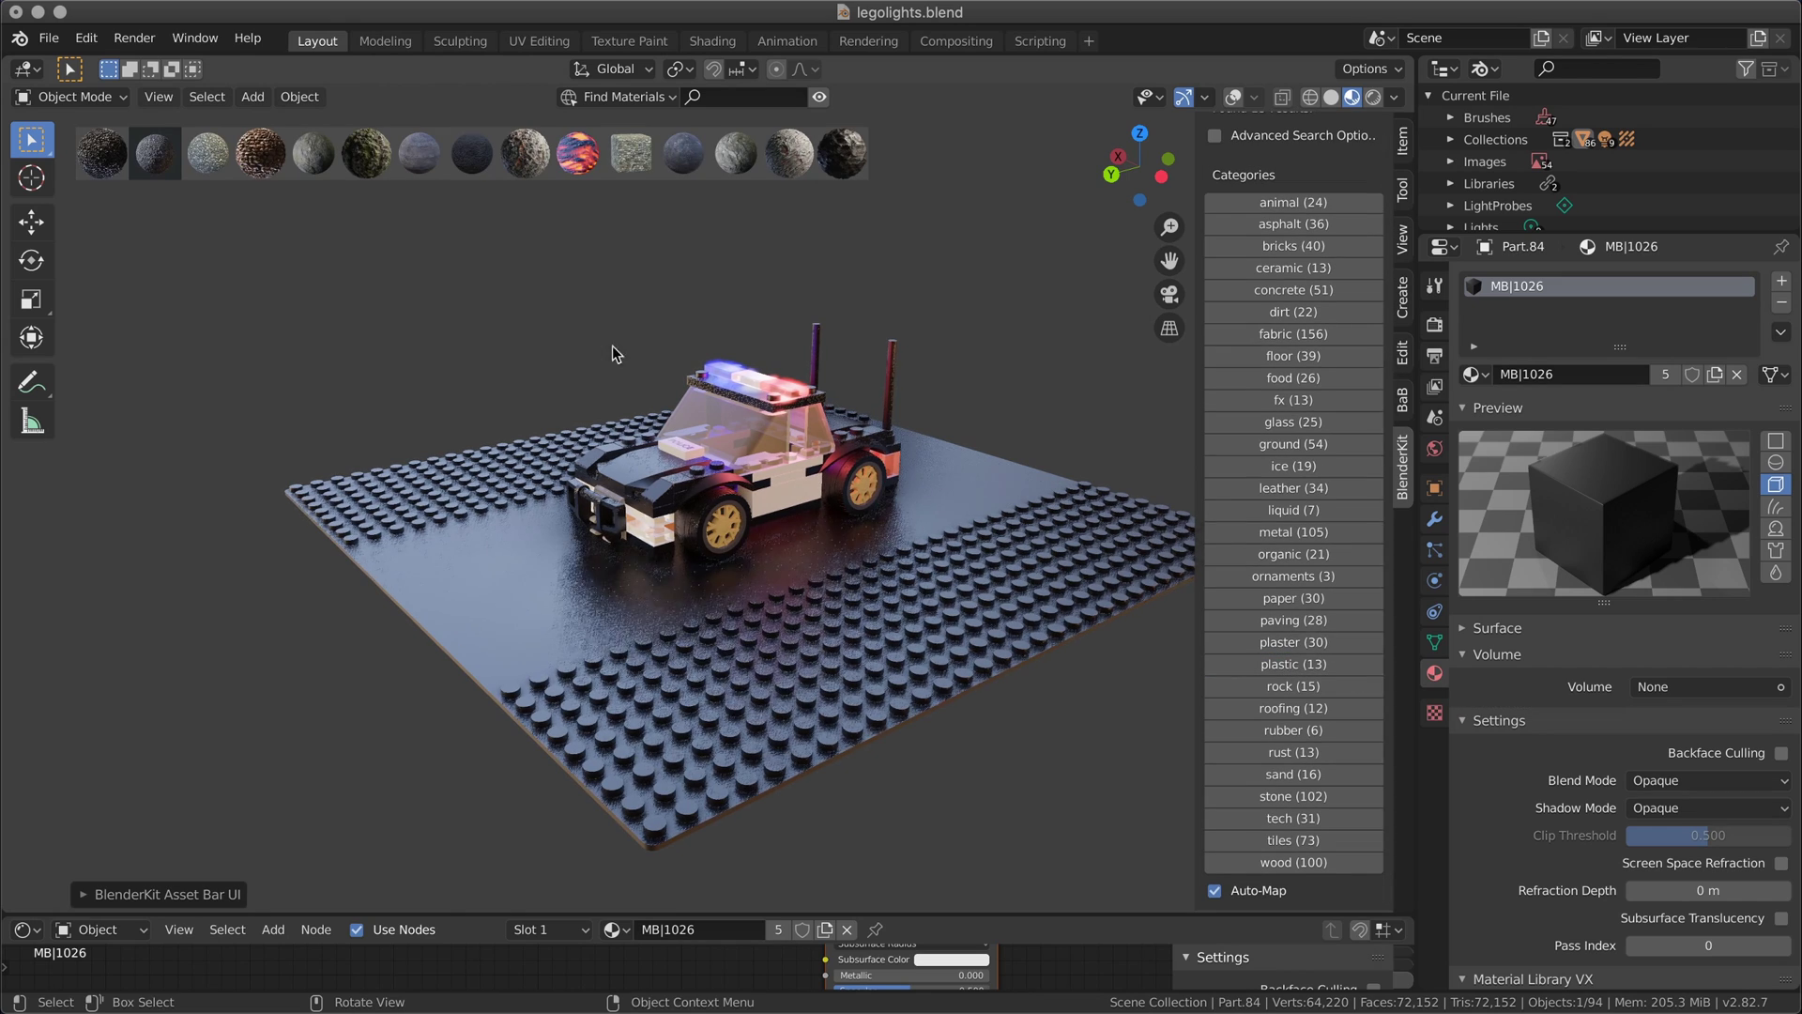
pyautogui.moveTo(129, 165)
pyautogui.moveTo(811, 171)
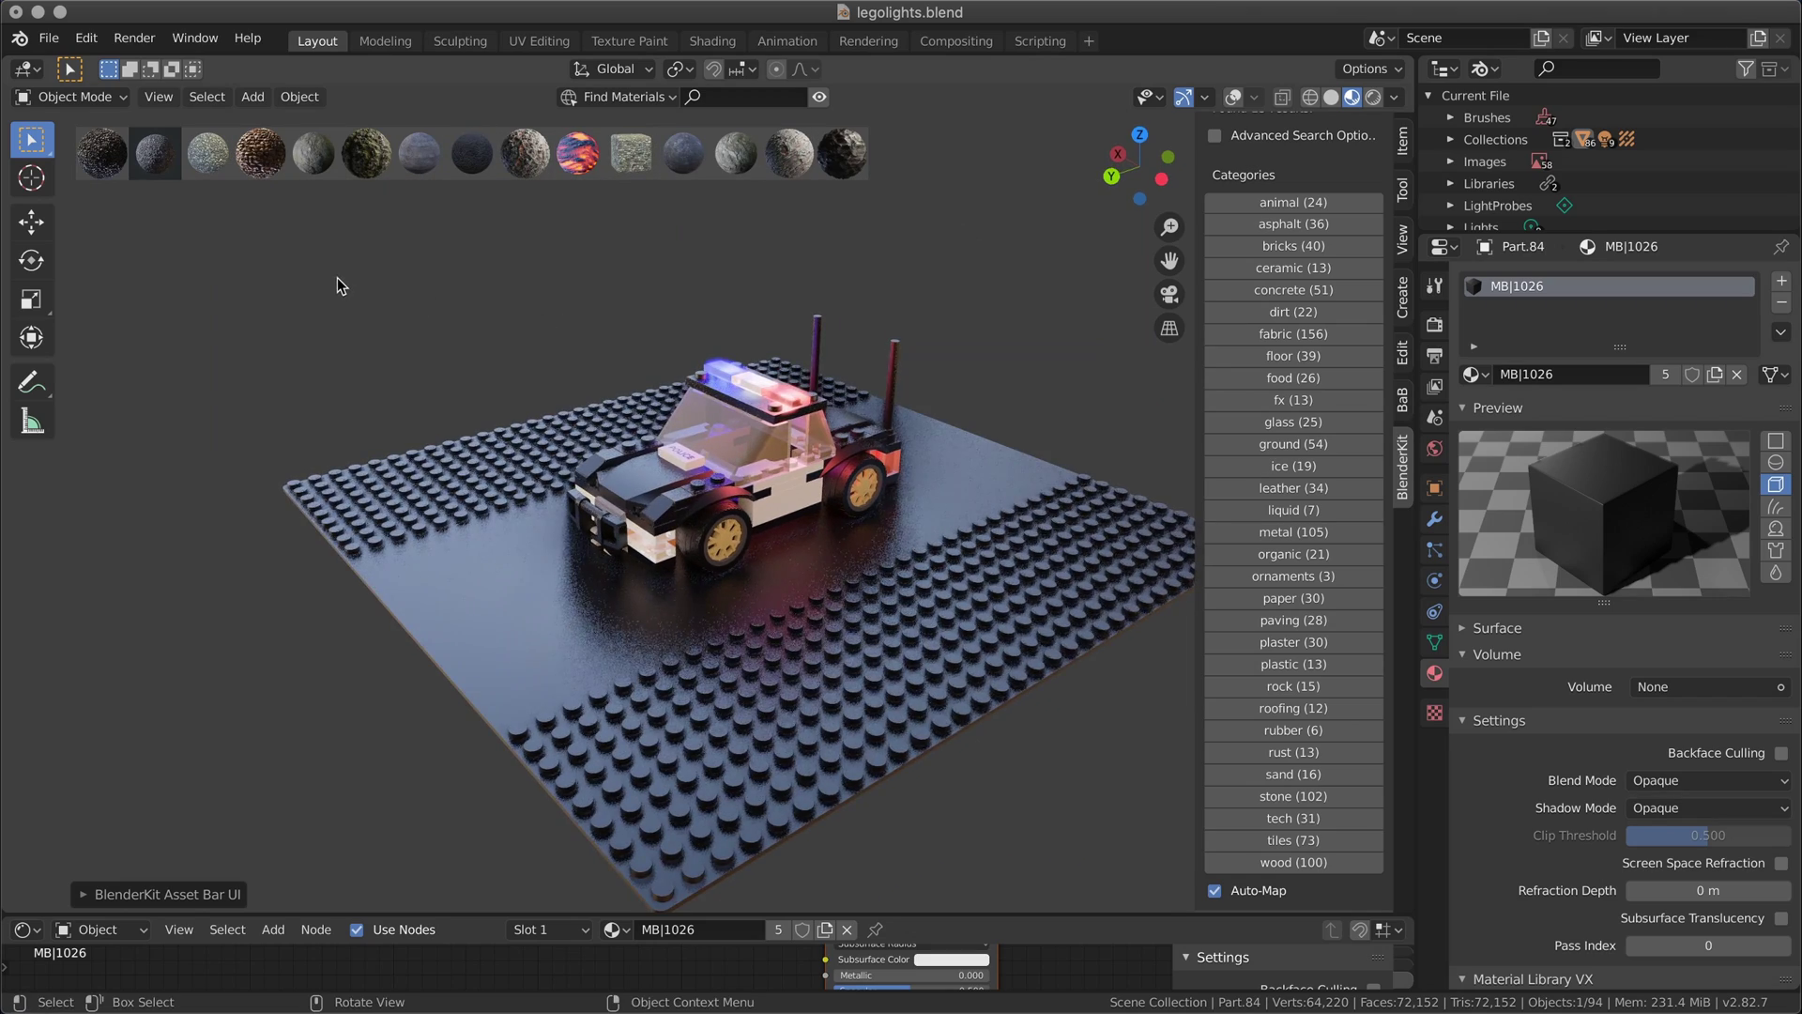
pyautogui.moveTo(320, 155)
pyautogui.moveTo(320, 155); pyautogui.dragTo(486, 601)
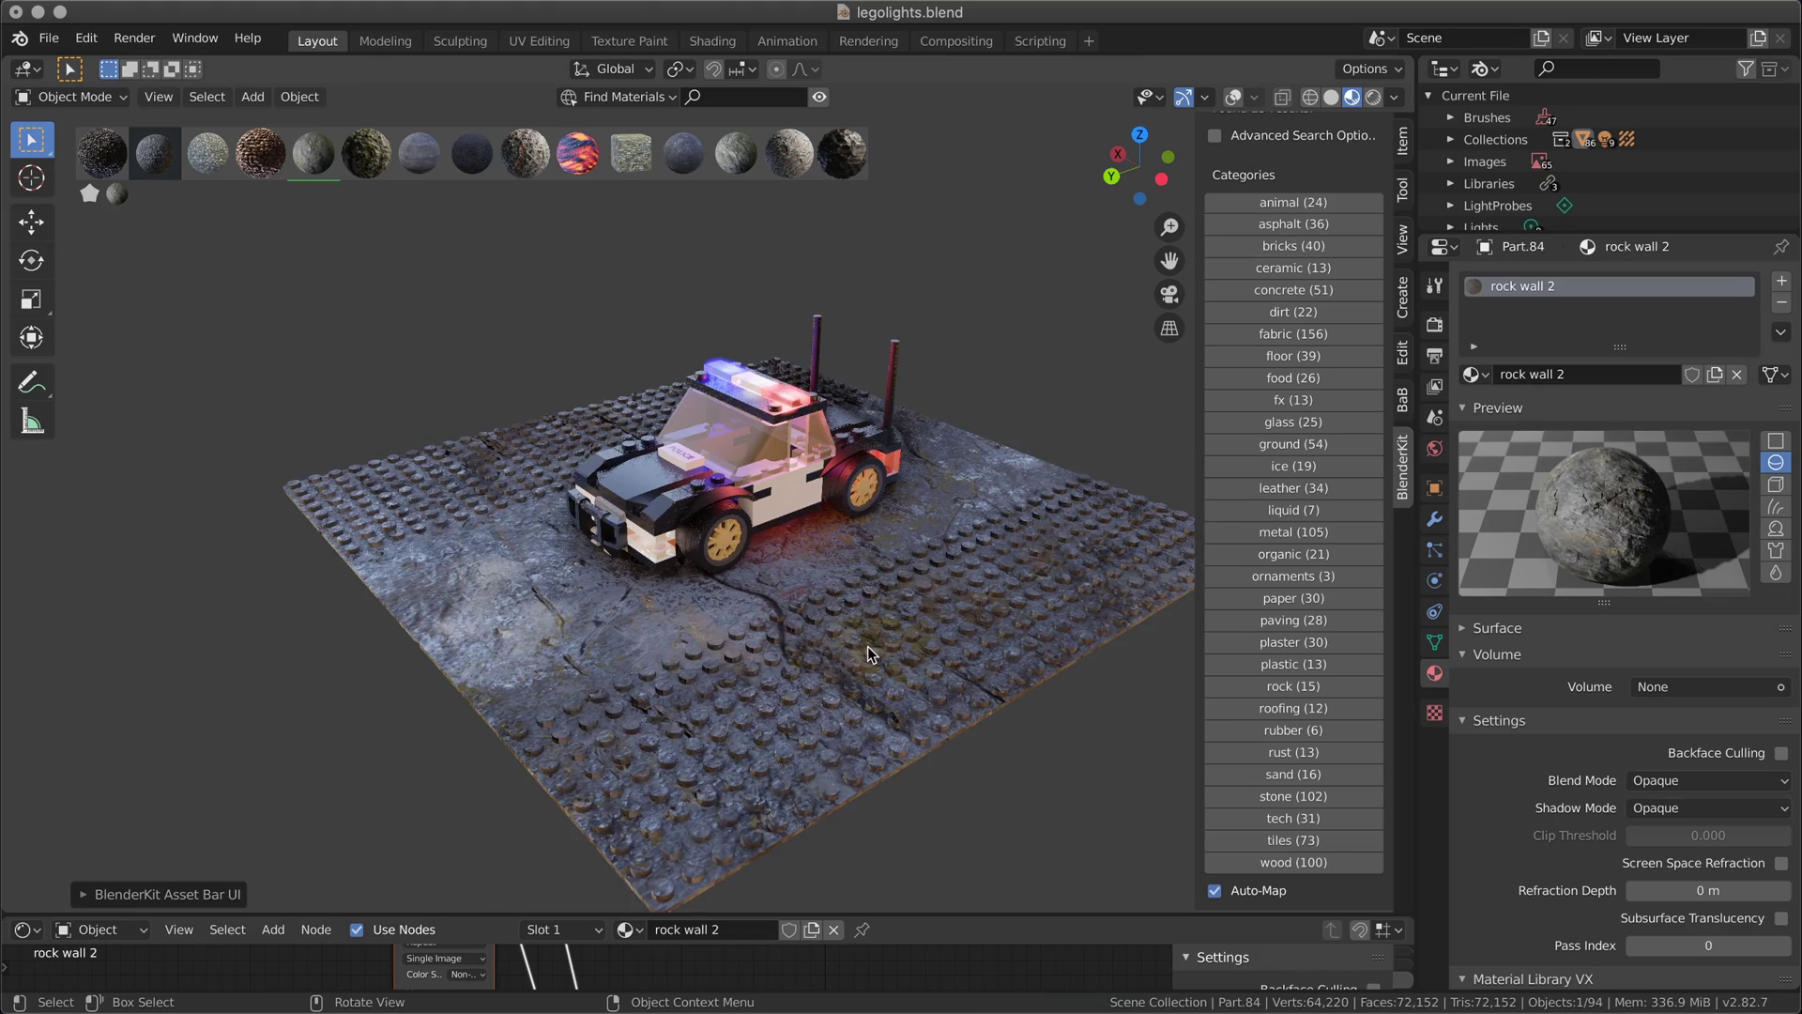
pyautogui.moveTo(784, 654); pyautogui.dragTo(859, 587, button='middle')
pyautogui.scroll(2, 713, 608)
# Drag the Rubble material onto the baseplate to replace Rock wall.
pyautogui.moveTo(577, 153); pyautogui.dragTo(554, 315)
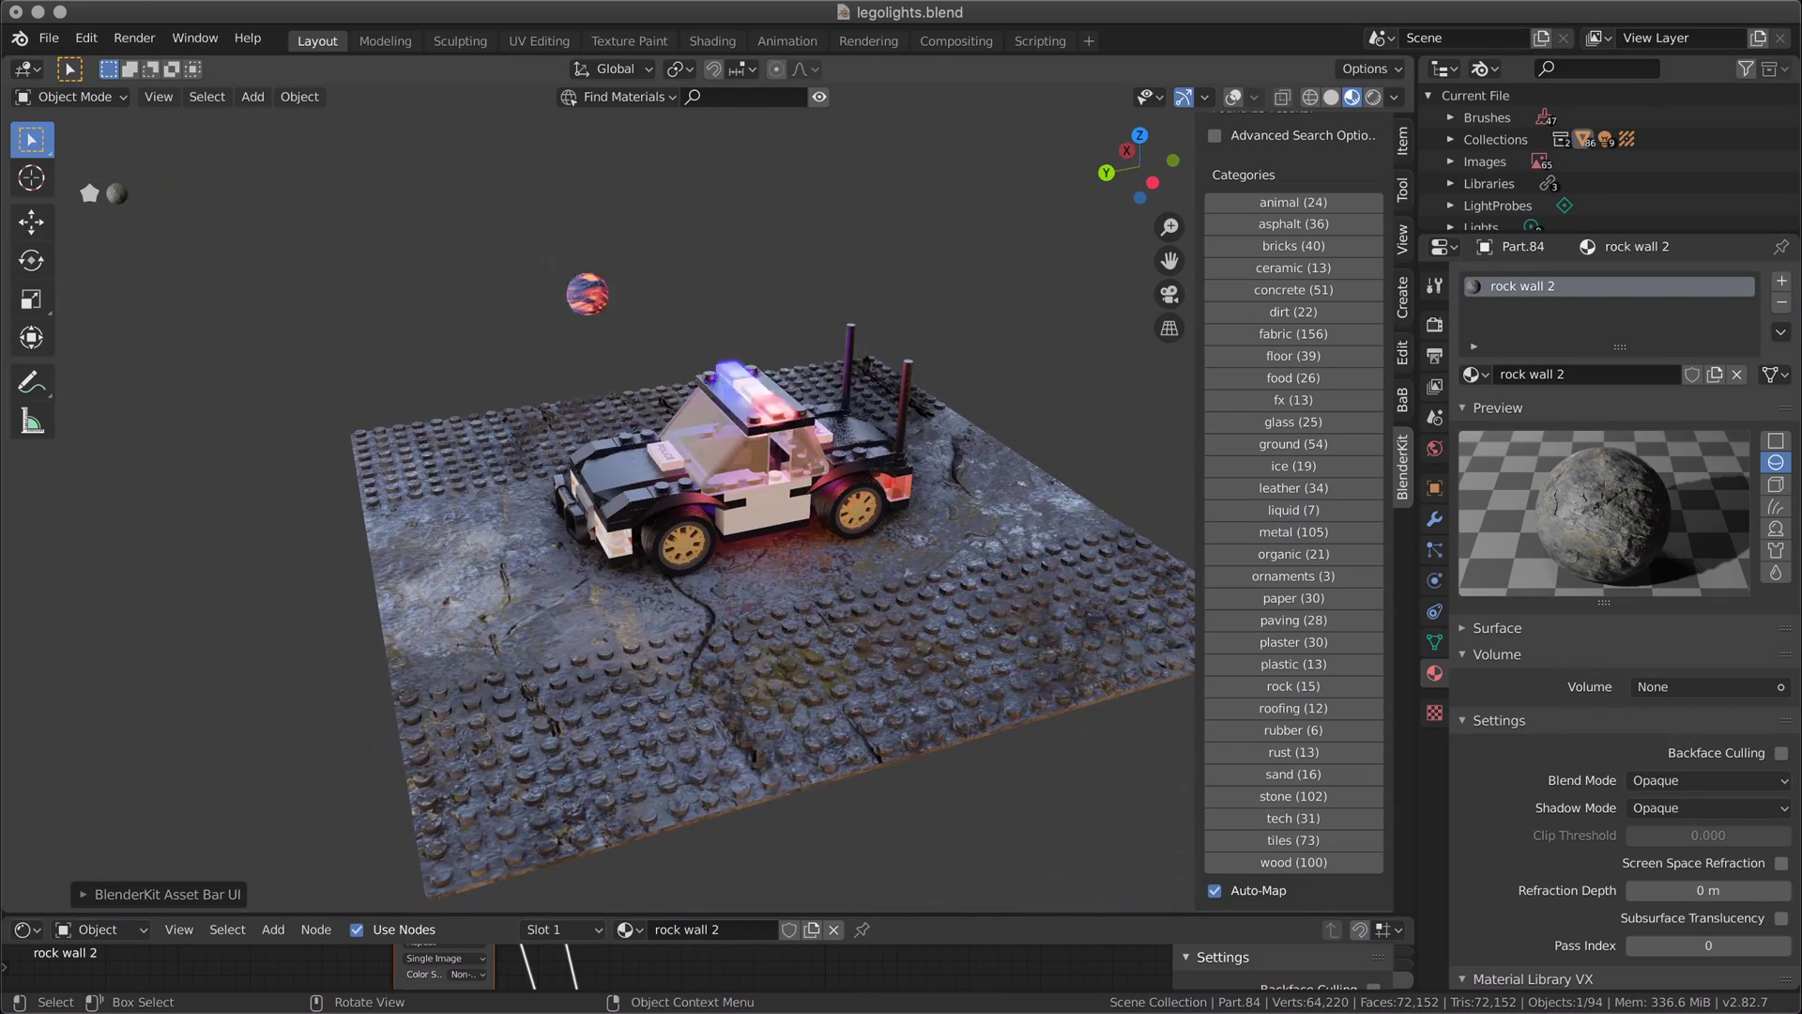
pyautogui.moveTo(448, 560); pyautogui.dragTo(403, 521)
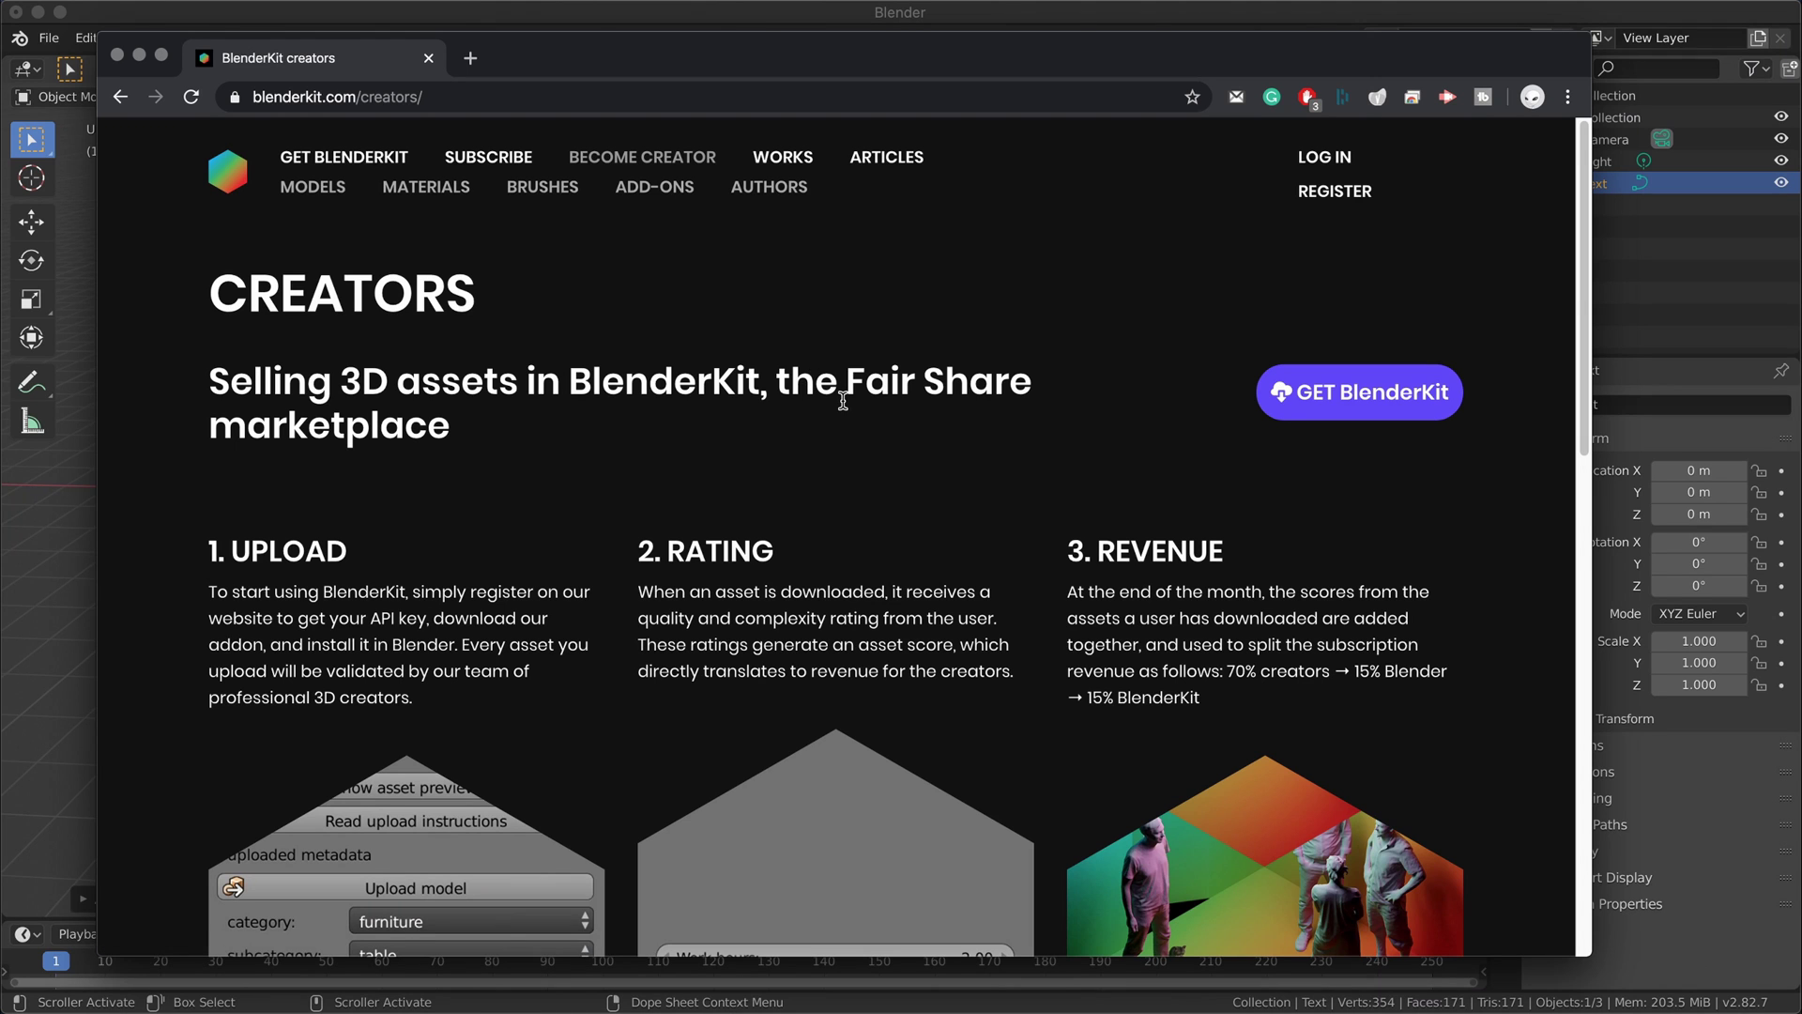
pyautogui.scroll(-5, 840, 405)
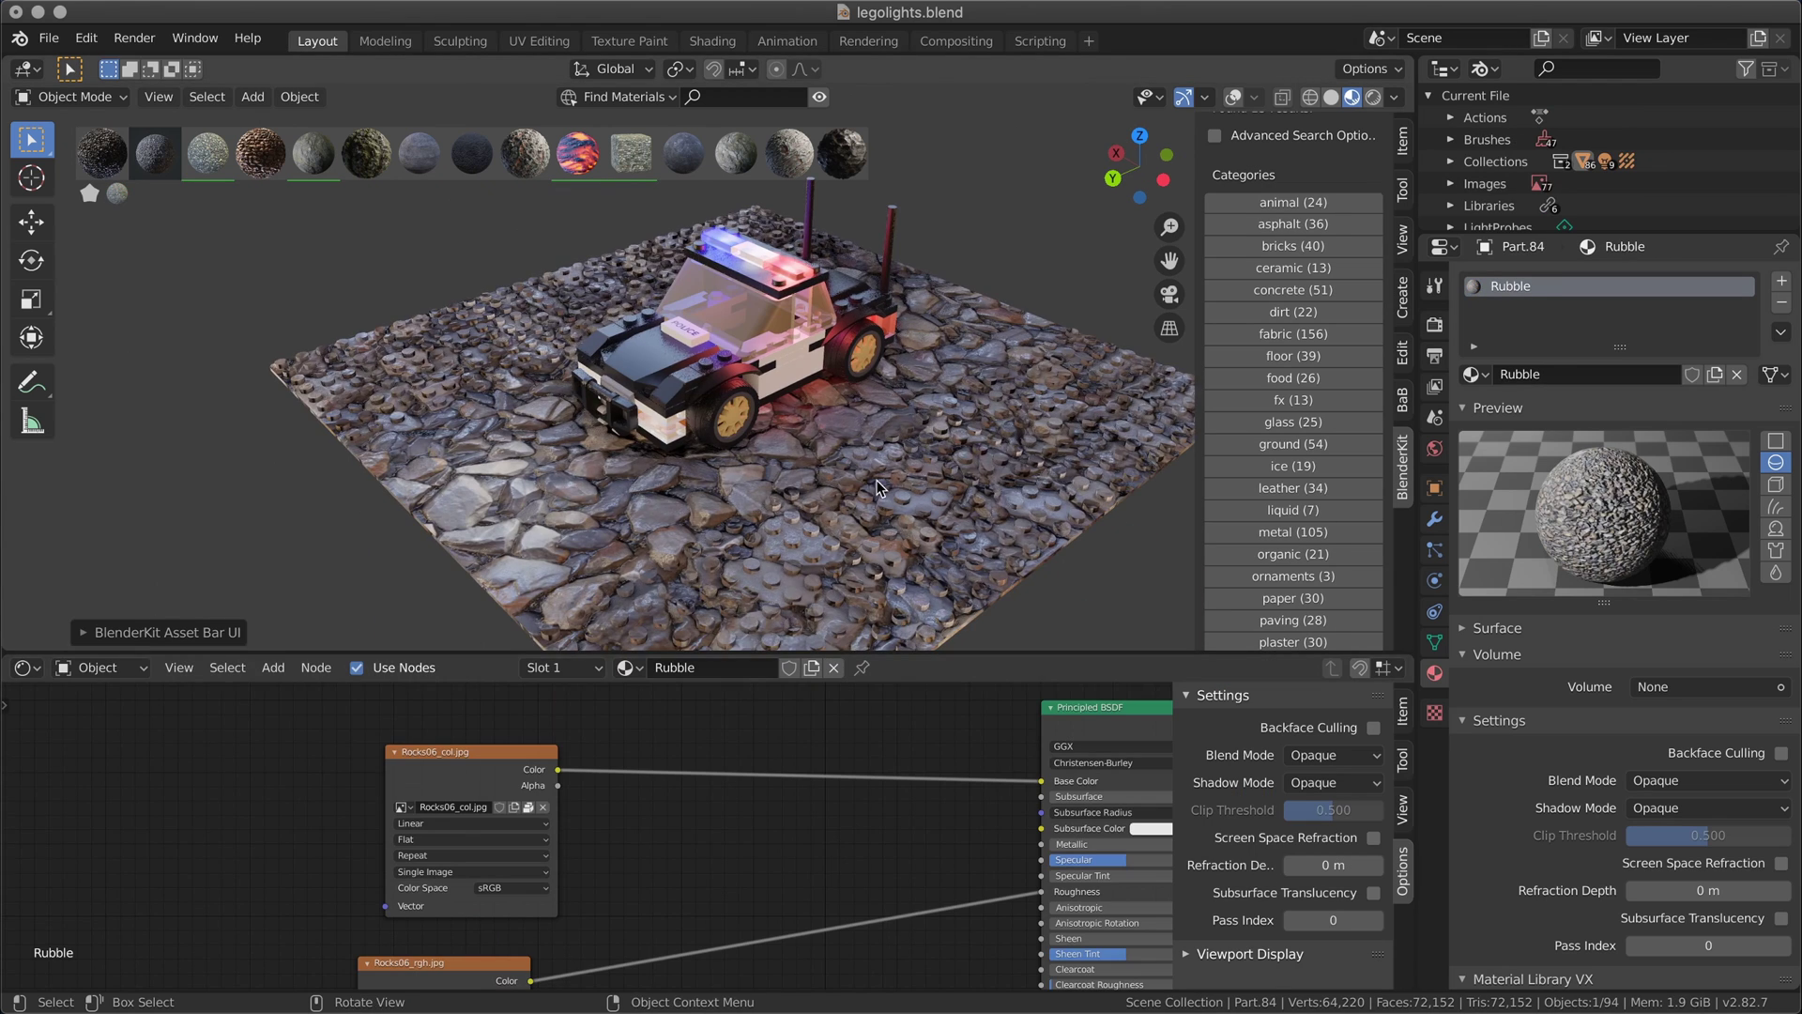
# Drag other BlenderKit rock thumbnails onto baseplate Part.84, finishing with rock wall 2.
pyautogui.moveTo(878, 486); pyautogui.dragTo(826, 507, button='middle')
pyautogui.scroll(-3, 635, 776)
pyautogui.scroll(1, 663, 807)
pyautogui.scroll(-3, 664, 808)
pyautogui.moveTo(664, 807); pyautogui.dragTo(886, 957, button='middle')
pyautogui.scroll(3, 742, 807)
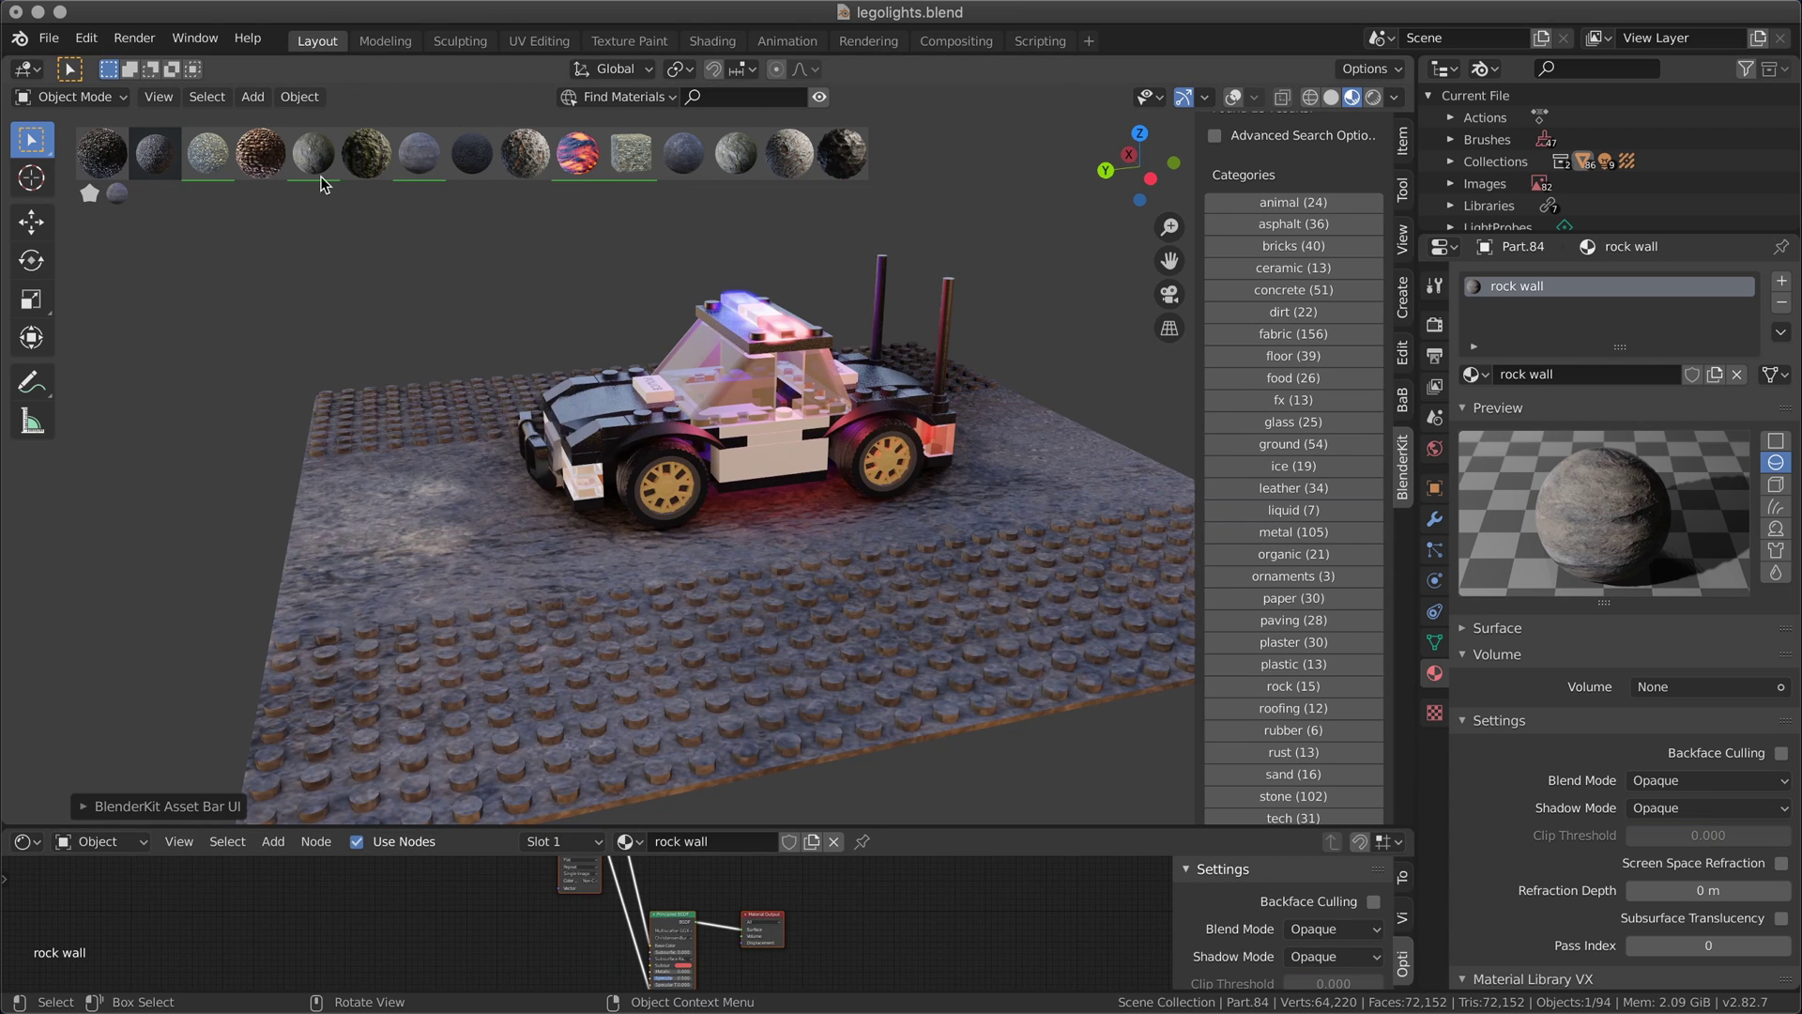
pyautogui.moveTo(301, 175)
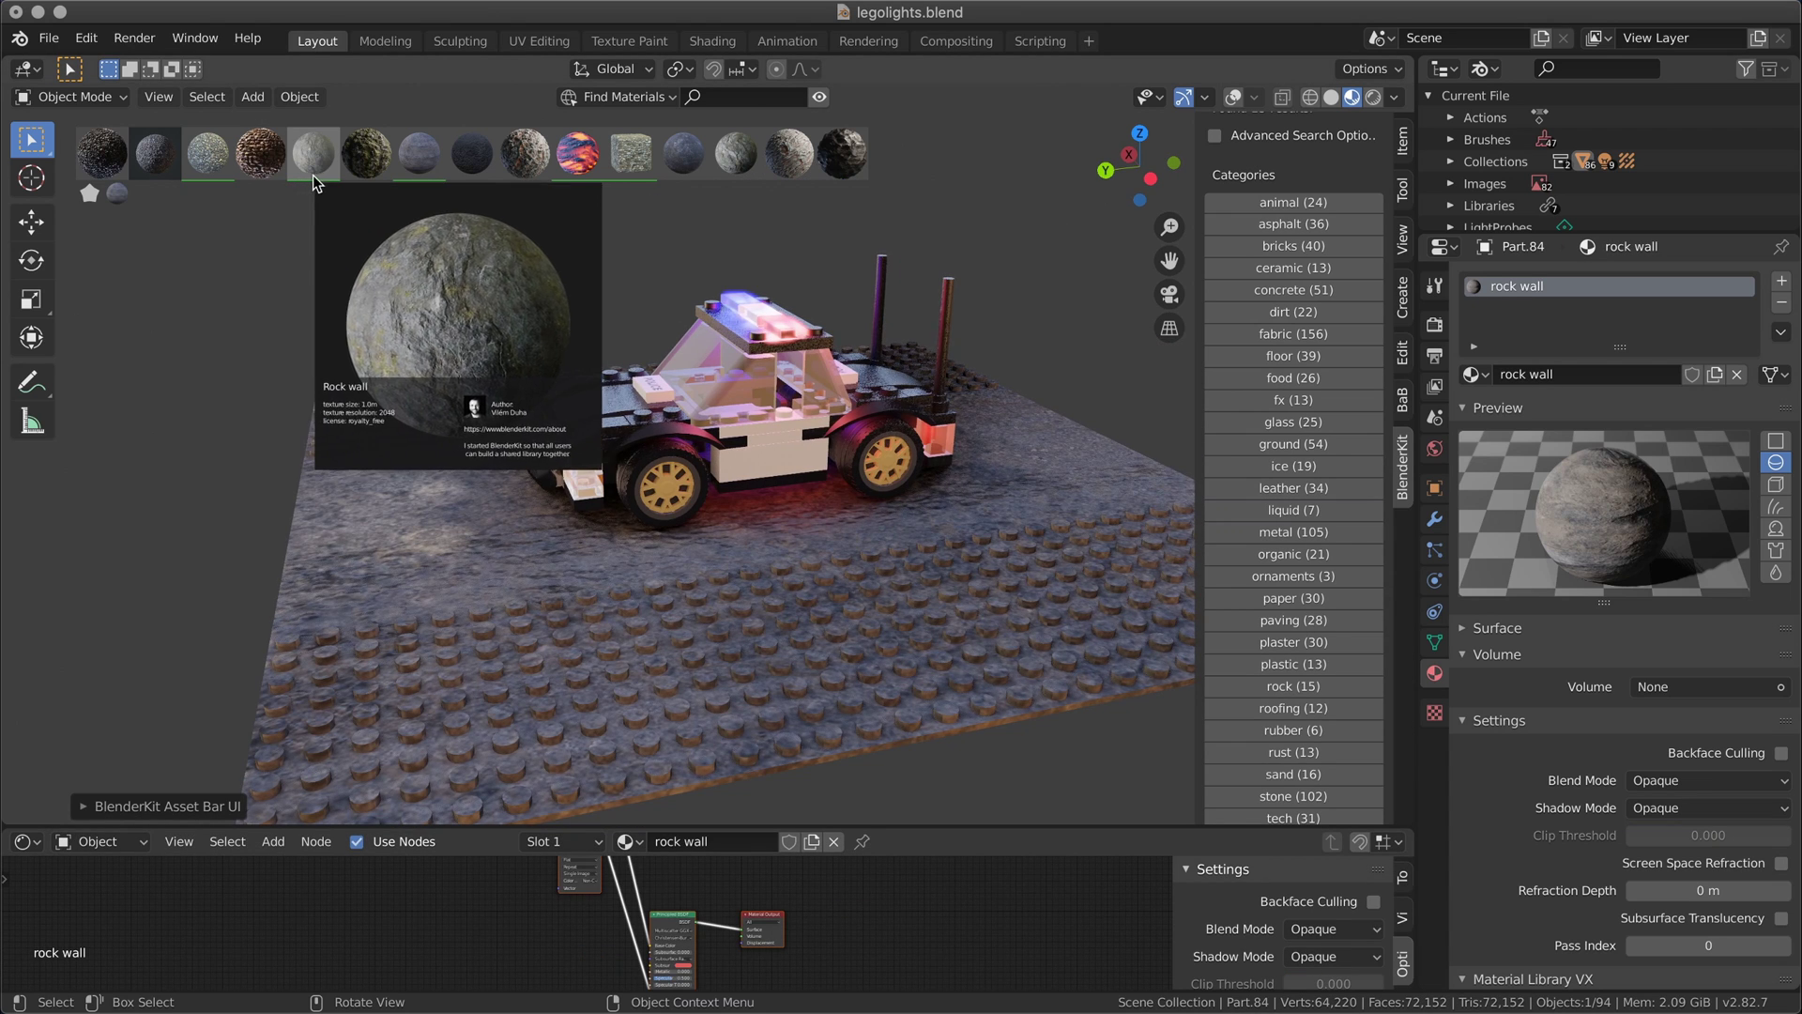
pyautogui.moveTo(407, 172)
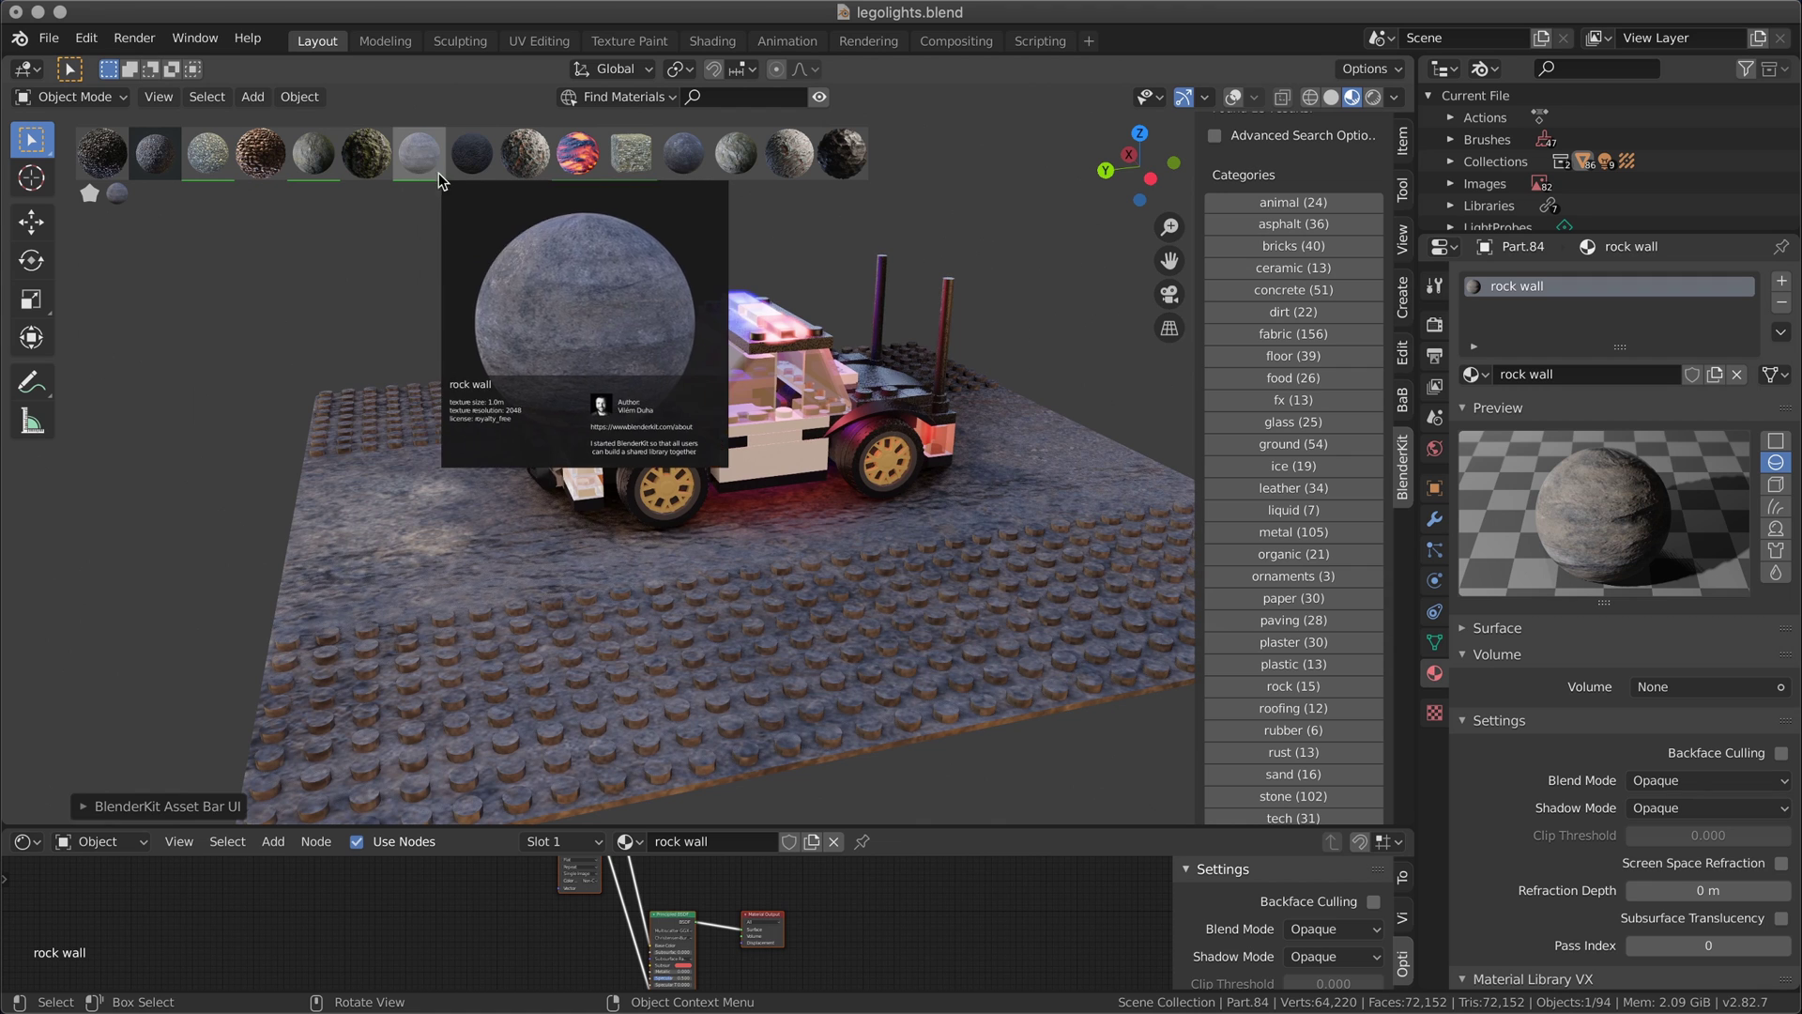
pyautogui.moveTo(420, 163); pyautogui.dragTo(418, 515)
pyautogui.moveTo(407, 167); pyautogui.dragTo(374, 515)
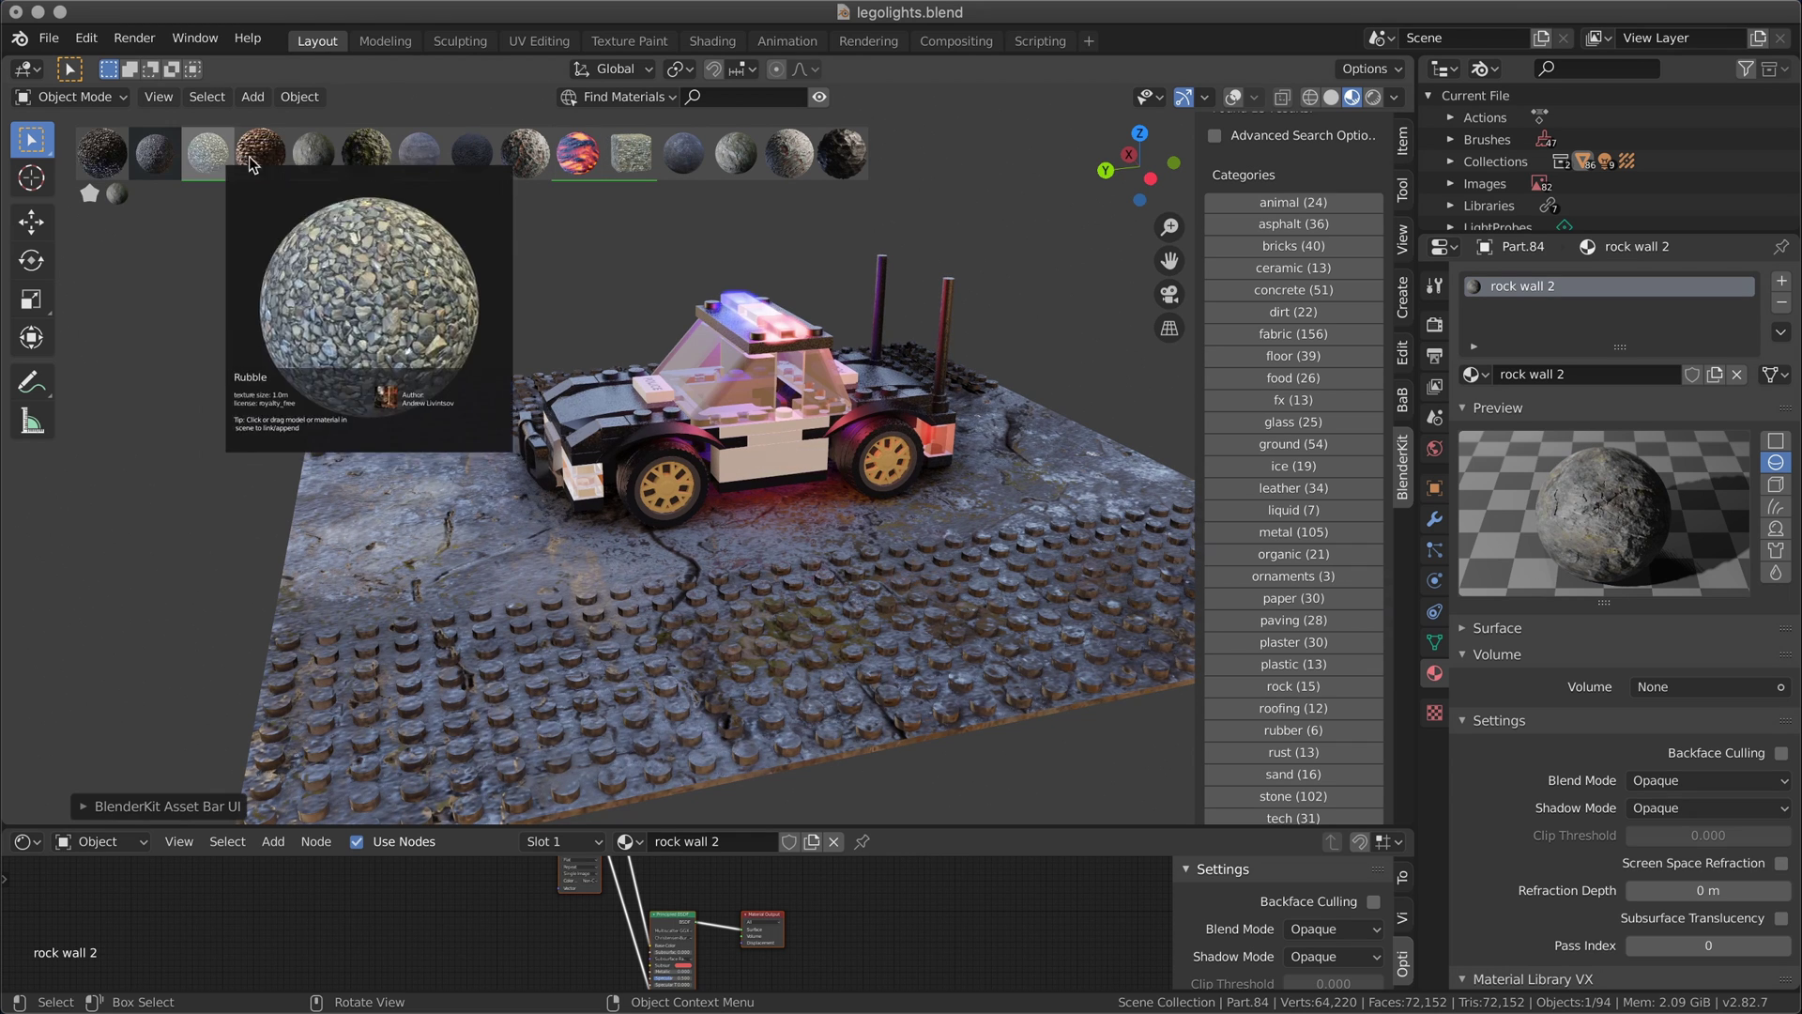
pyautogui.moveTo(637, 167)
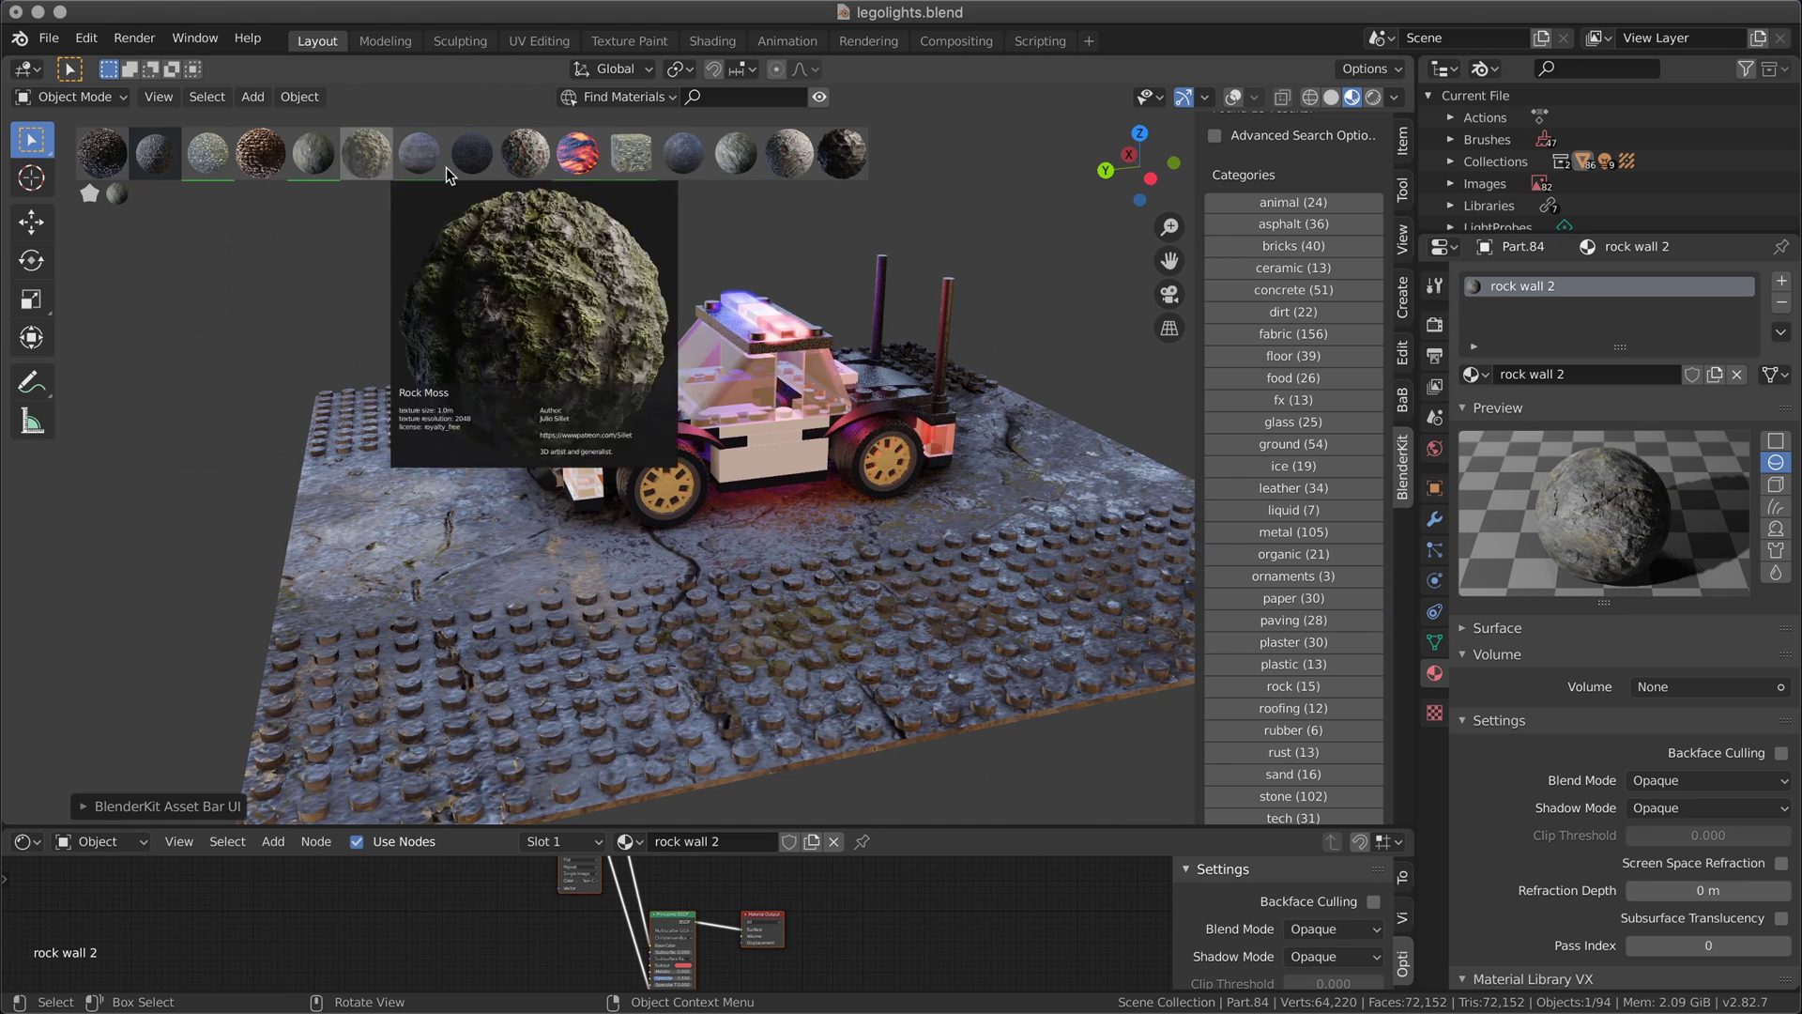
pyautogui.scroll(10, 1314, 454)
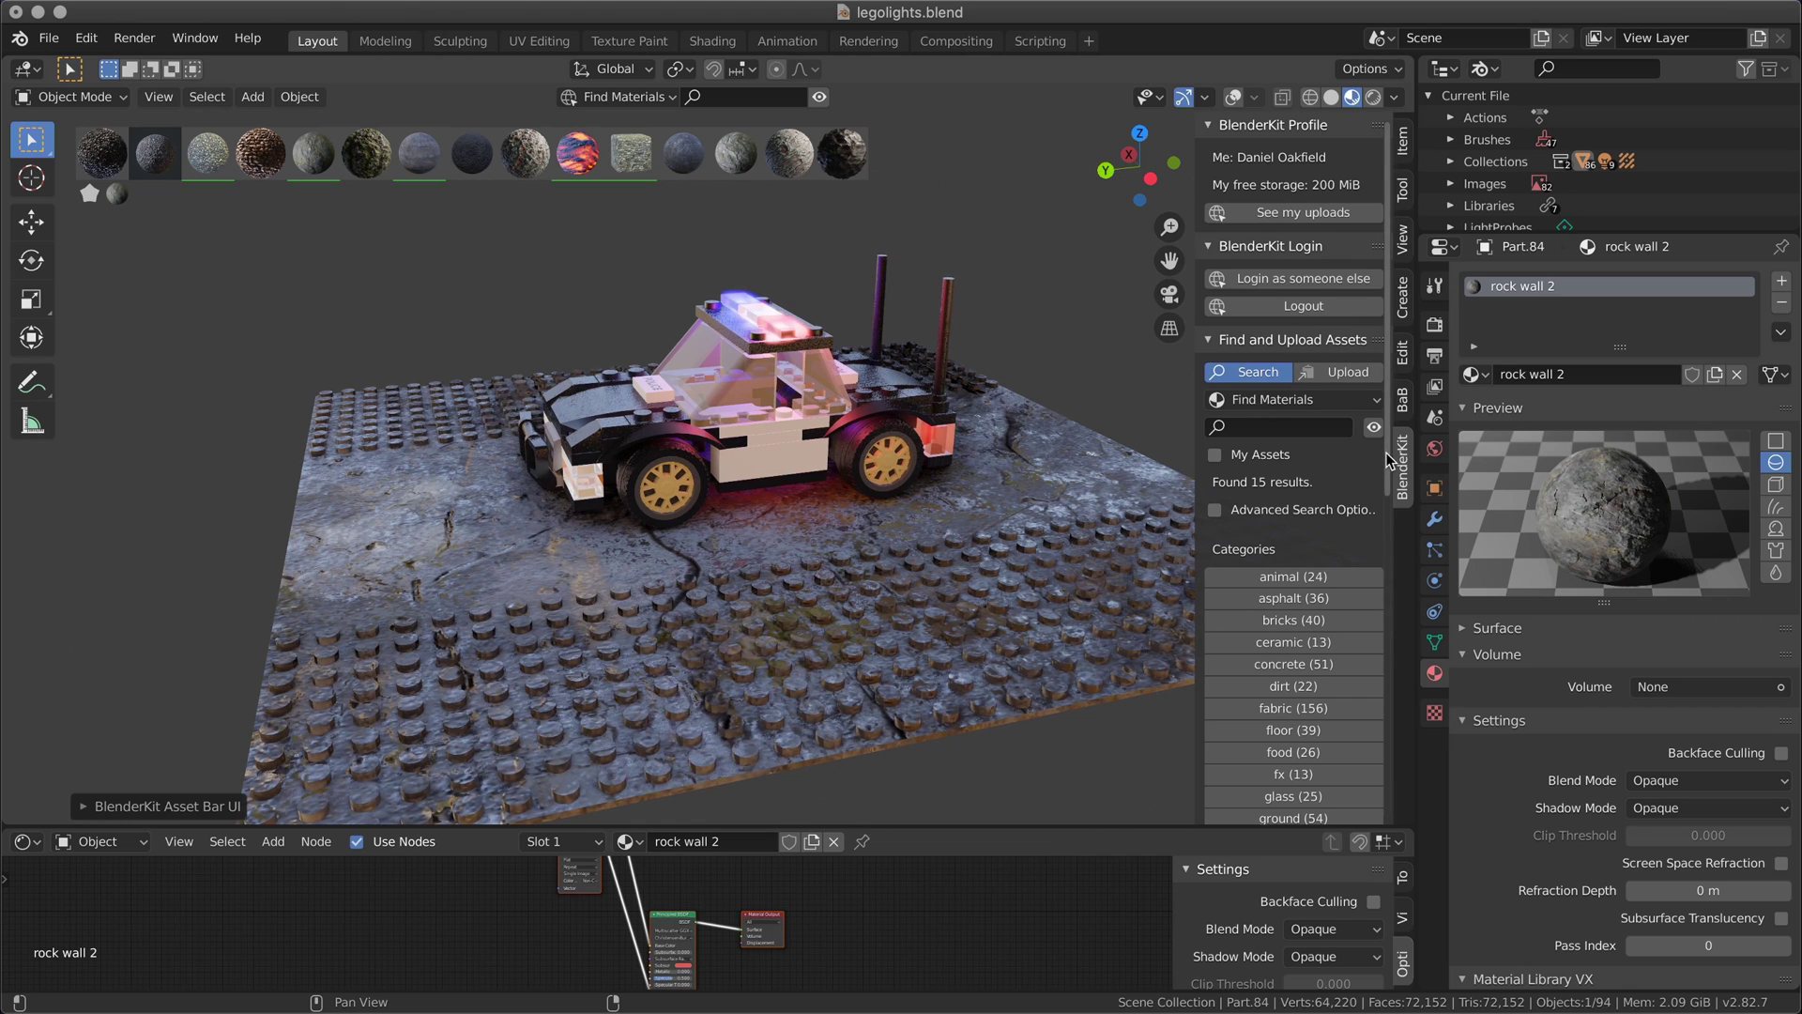
# Tick My Assets in the BlenderKit panel to list only your own assets.
pyautogui.scroll(-5, 1387, 458)
pyautogui.scroll(5, 1361, 372)
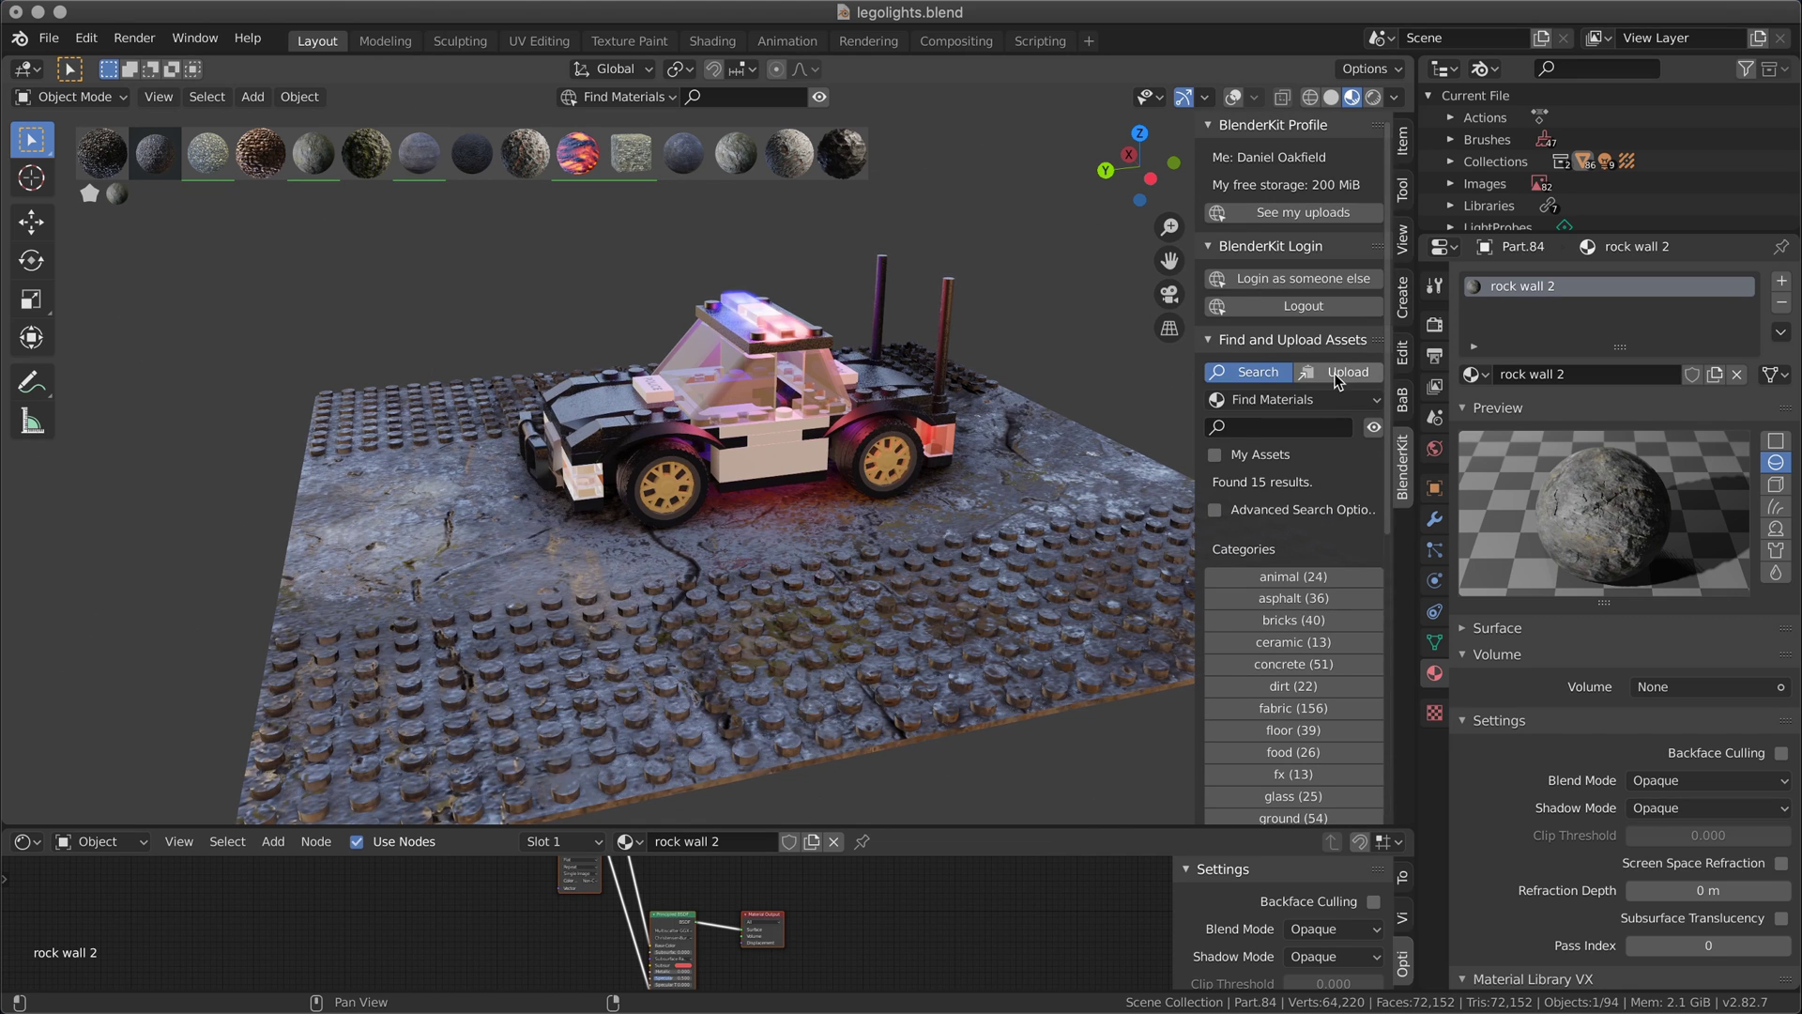
pyautogui.click(1216, 456)
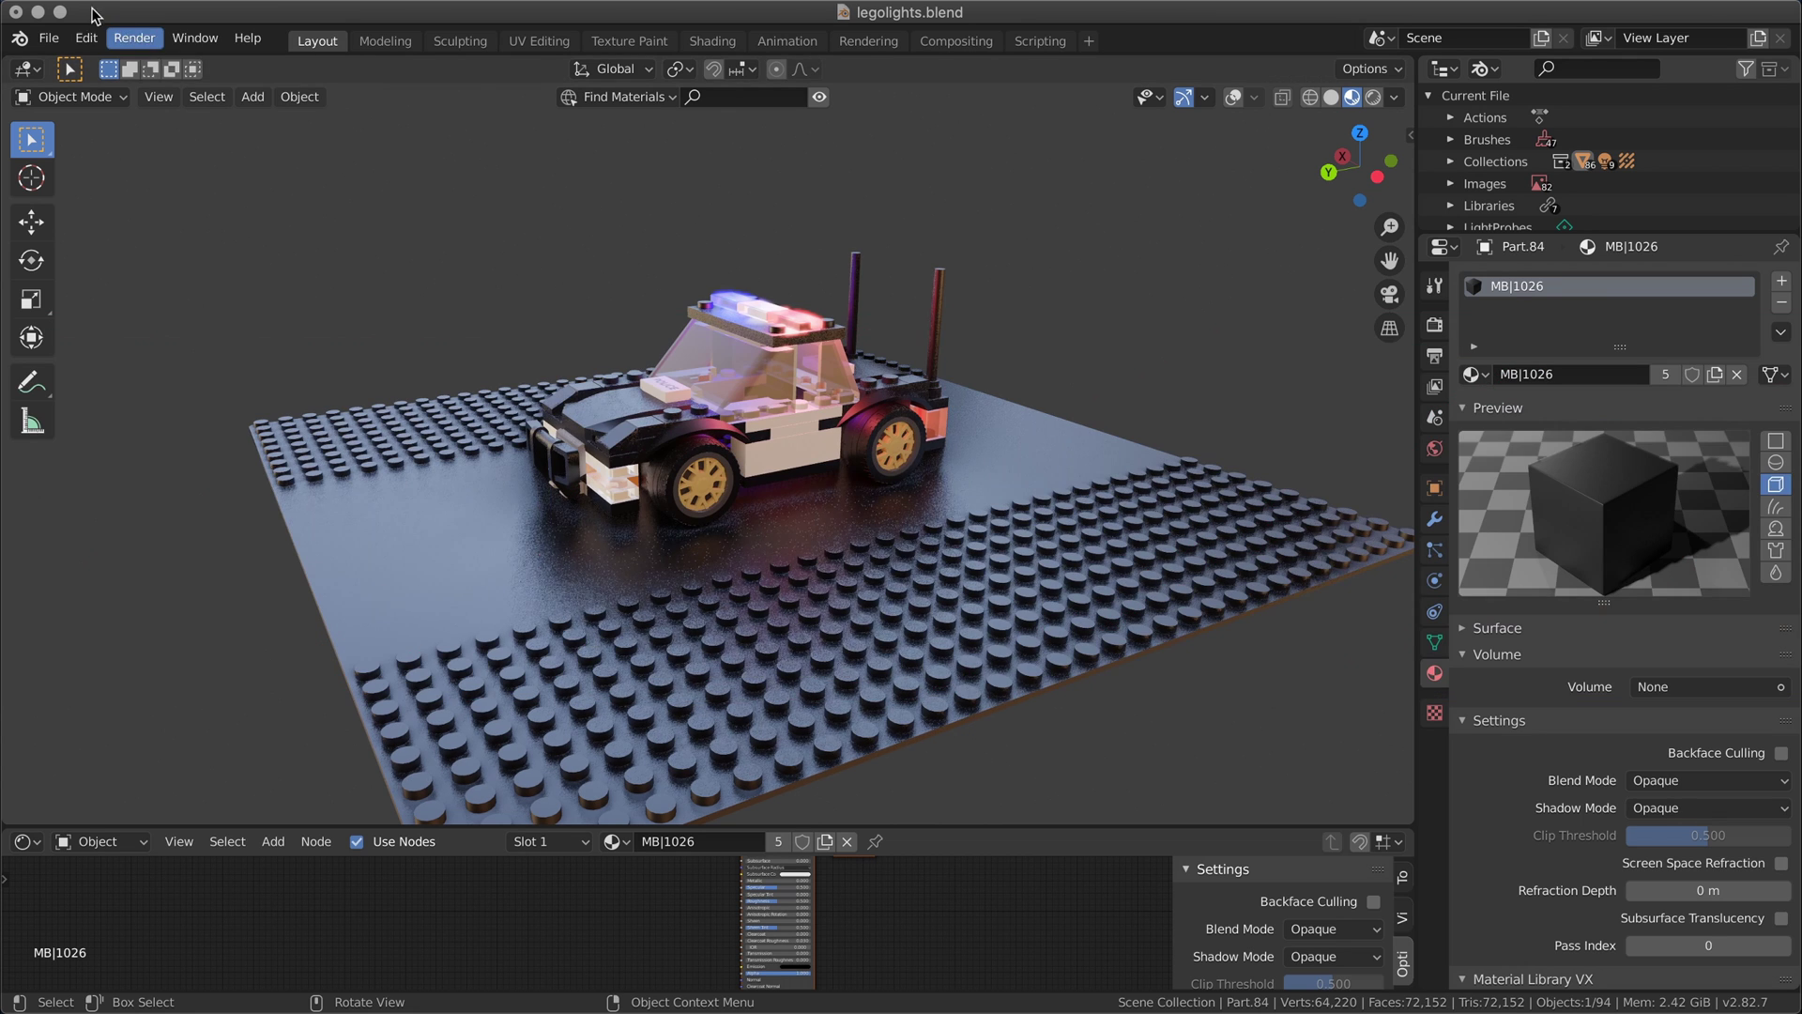
pyautogui.click(86, 39)
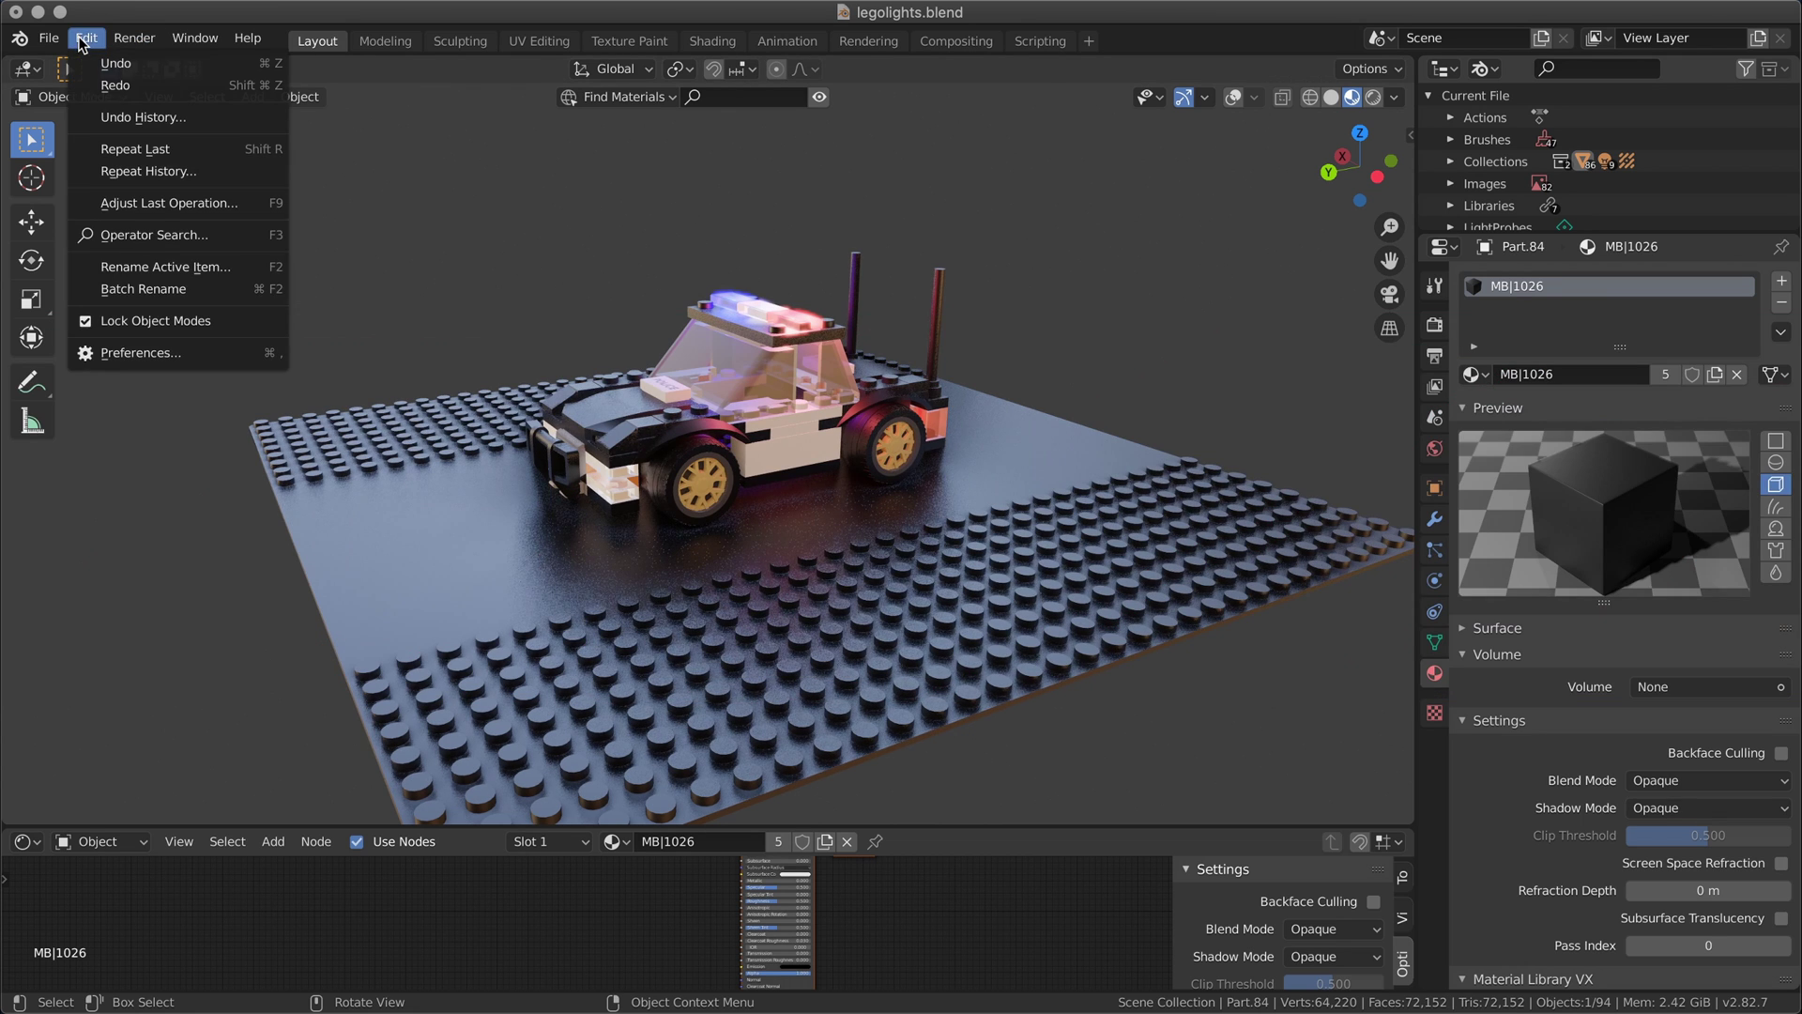
pyautogui.click(150, 352)
pyautogui.click(645, 112)
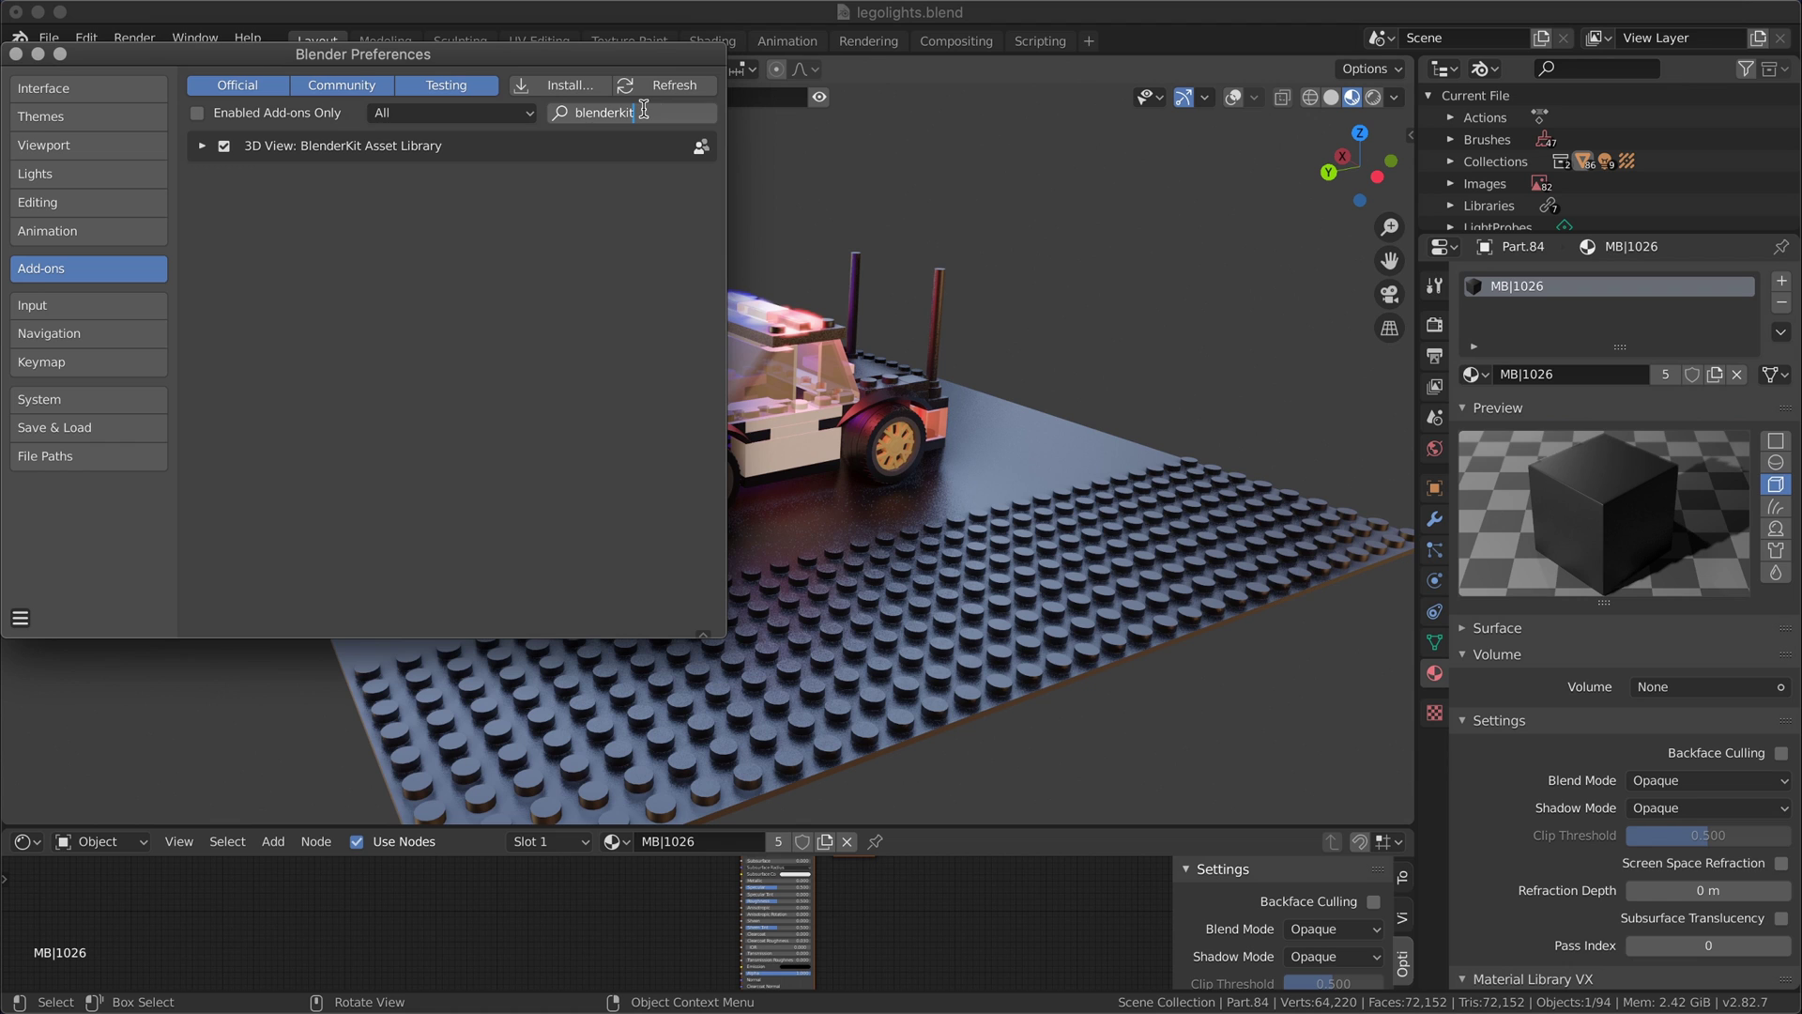
pyautogui.moveTo(648, 111); pyautogui.dragTo(498, 110)
pyautogui.write('materi')
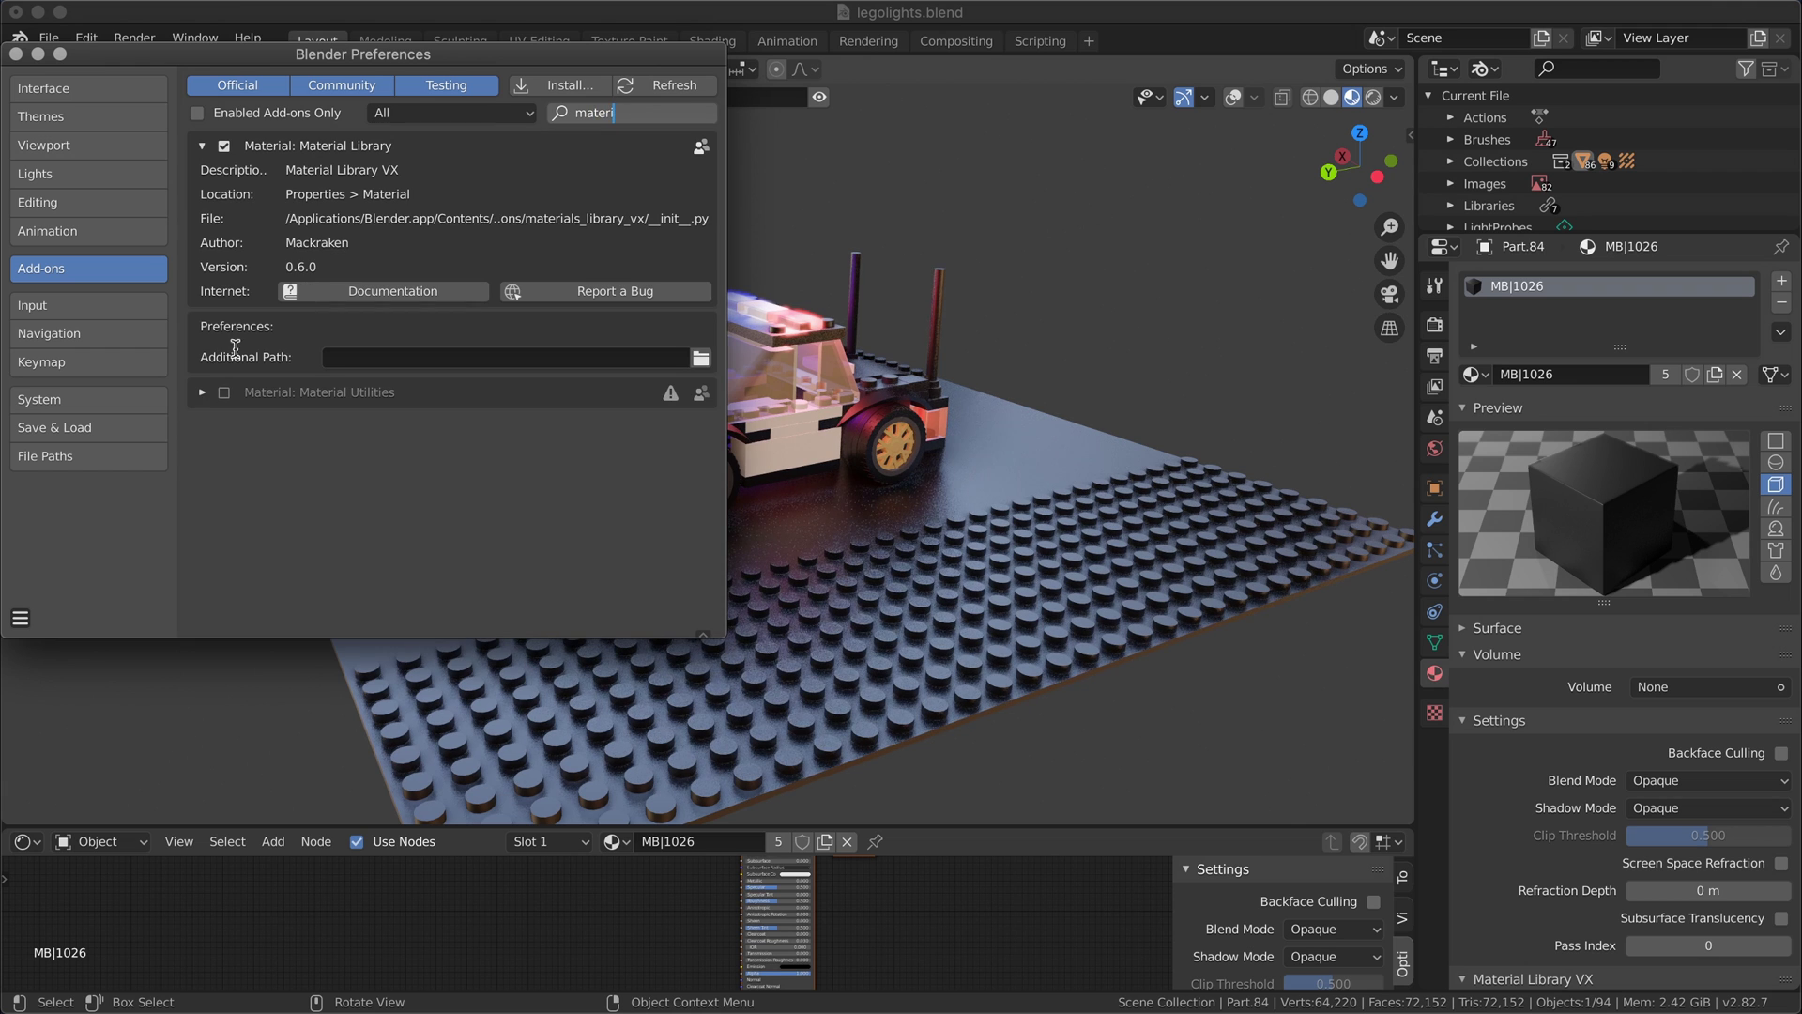
pyautogui.click(865, 396)
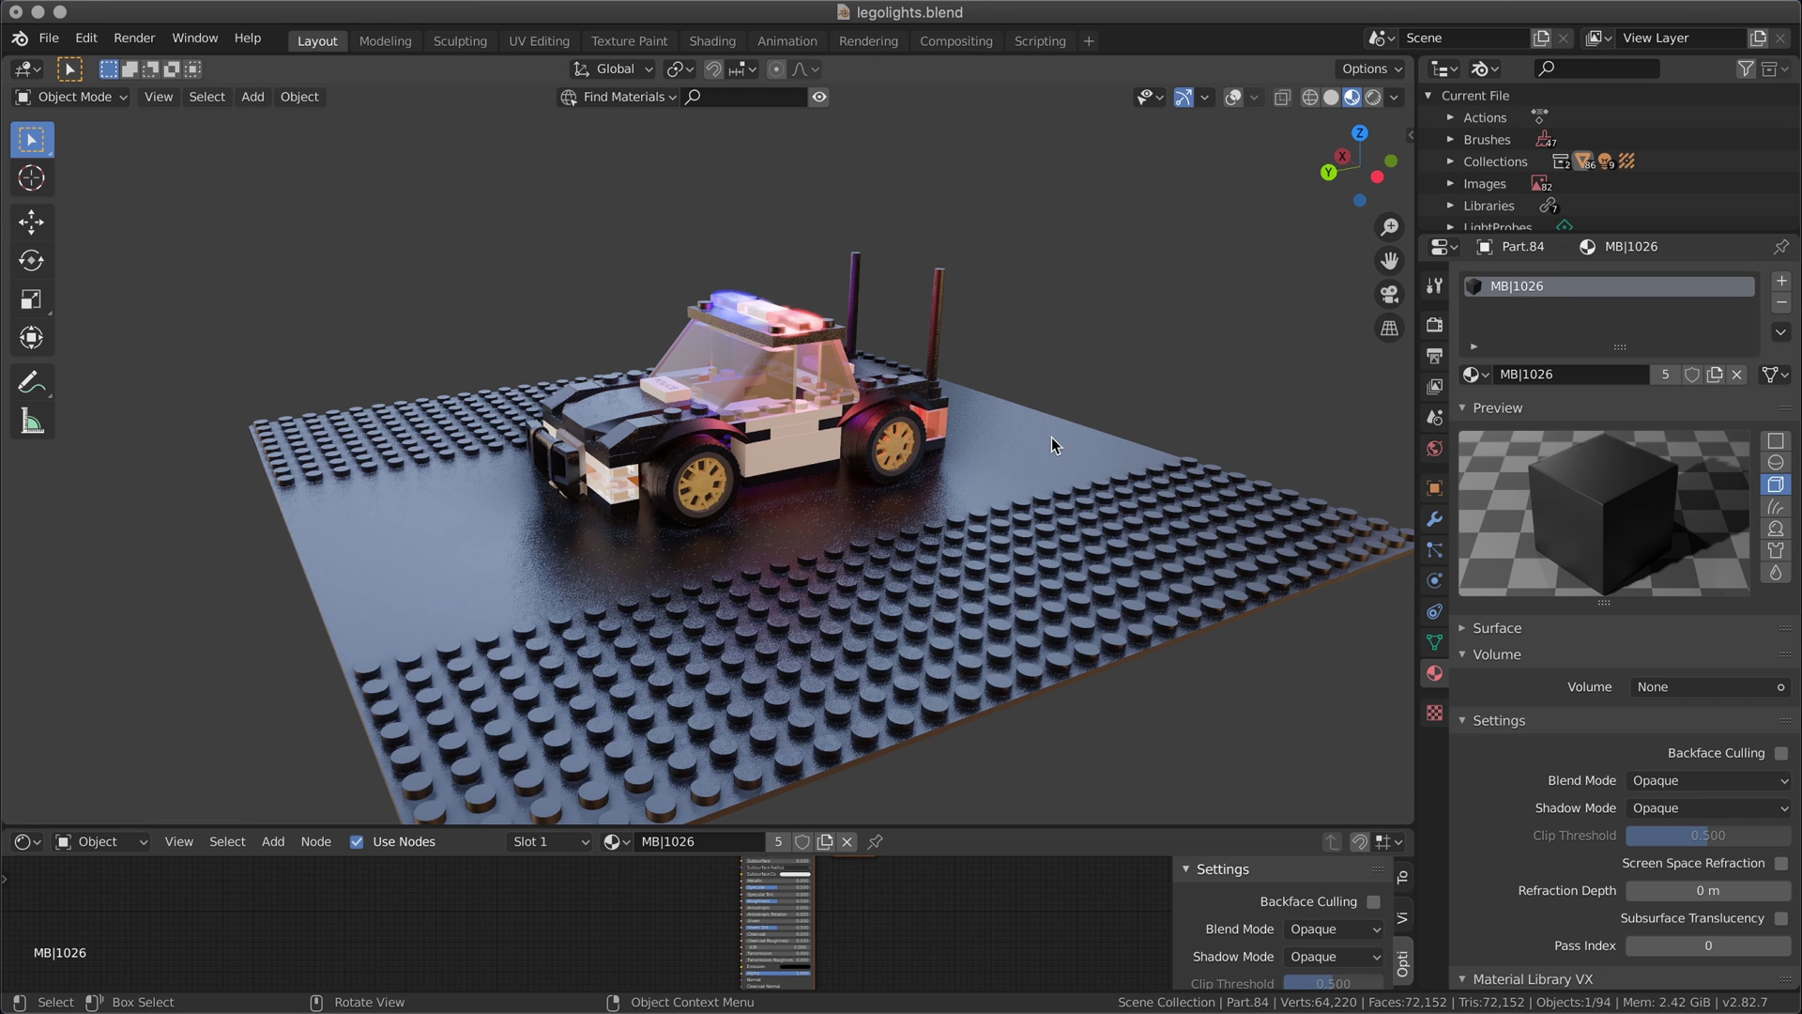
# Use Material Utilities > Select by Material to select every MB|26 object, such as Part.82.
pyautogui.rightClick(1024, 457)
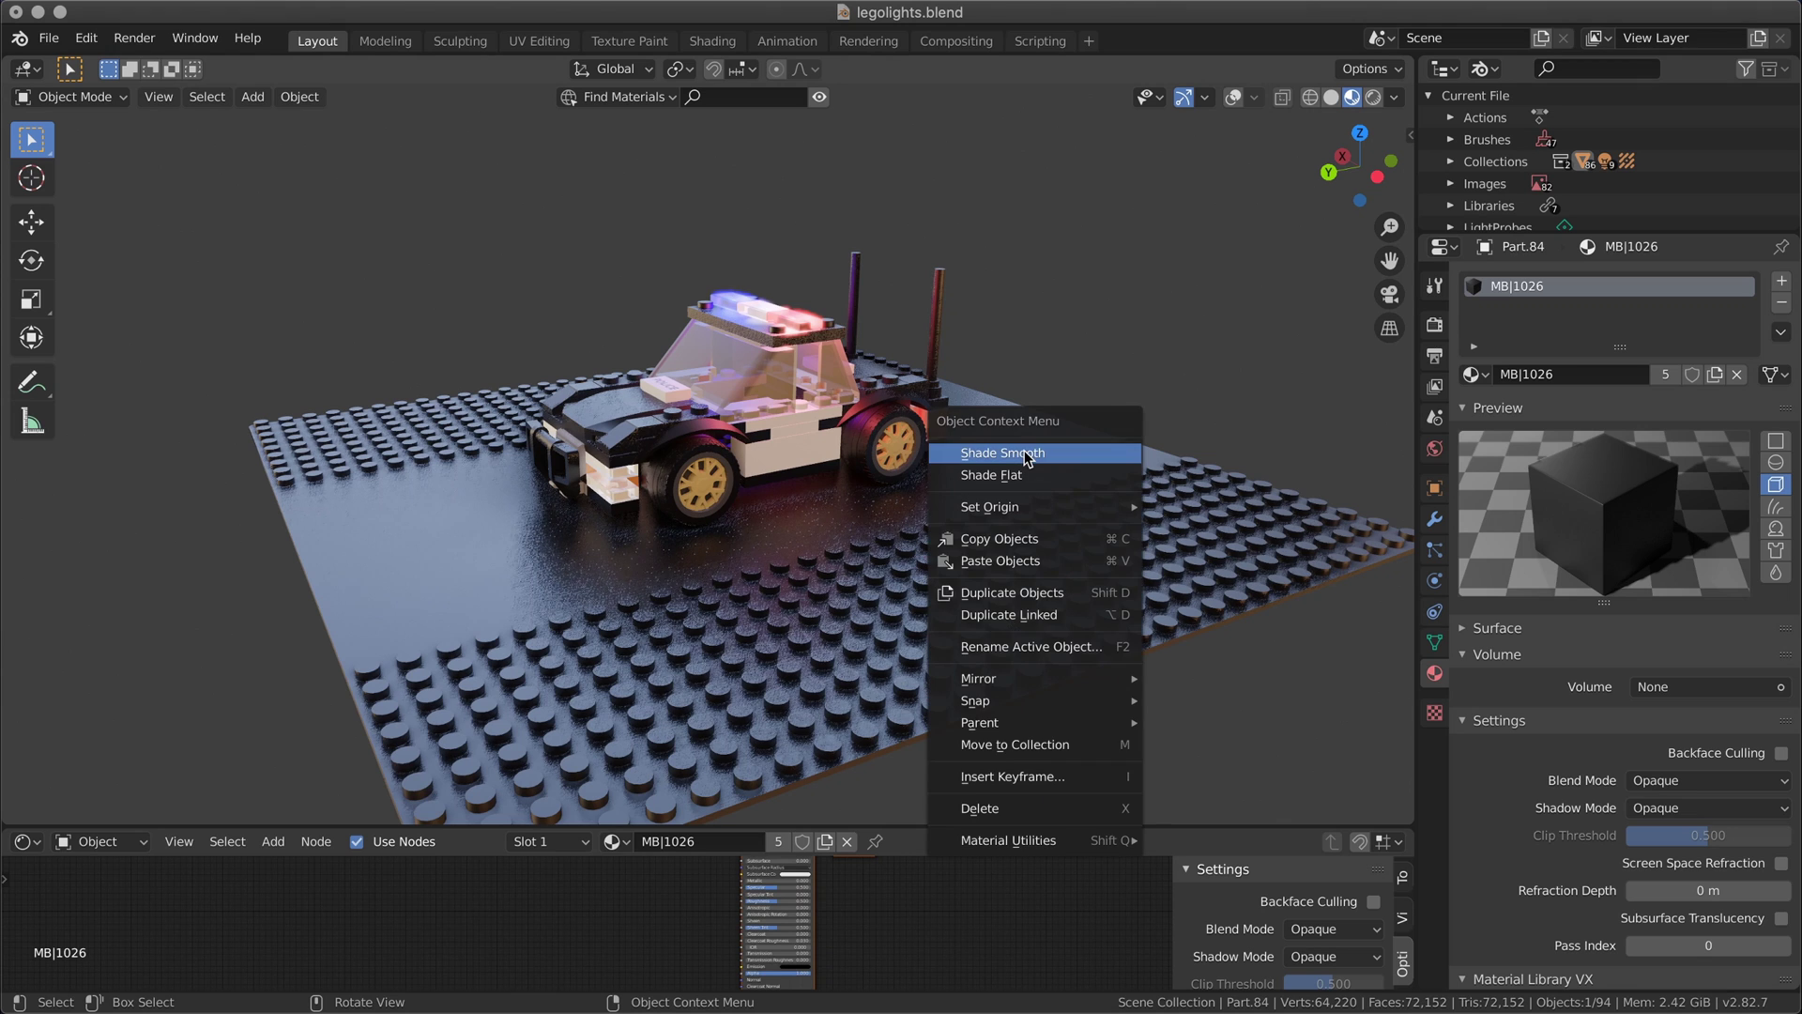
pyautogui.moveTo(1070, 840)
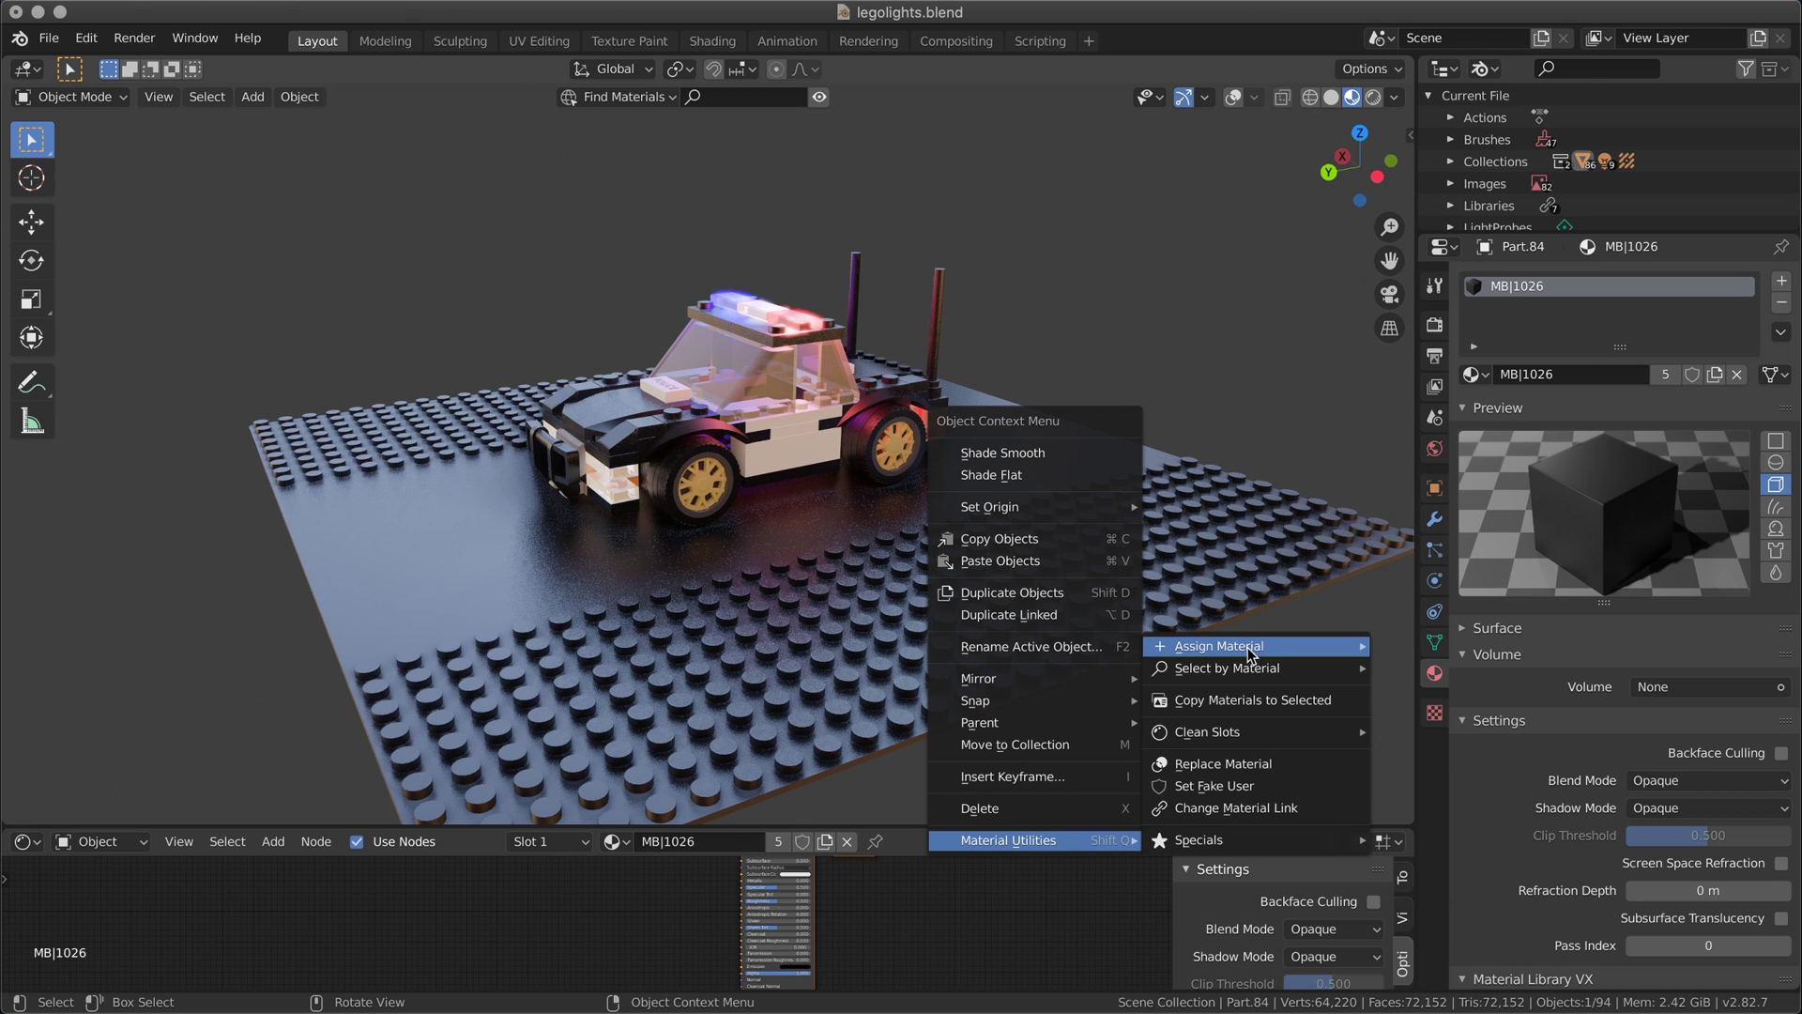
pyautogui.moveTo(1247, 648)
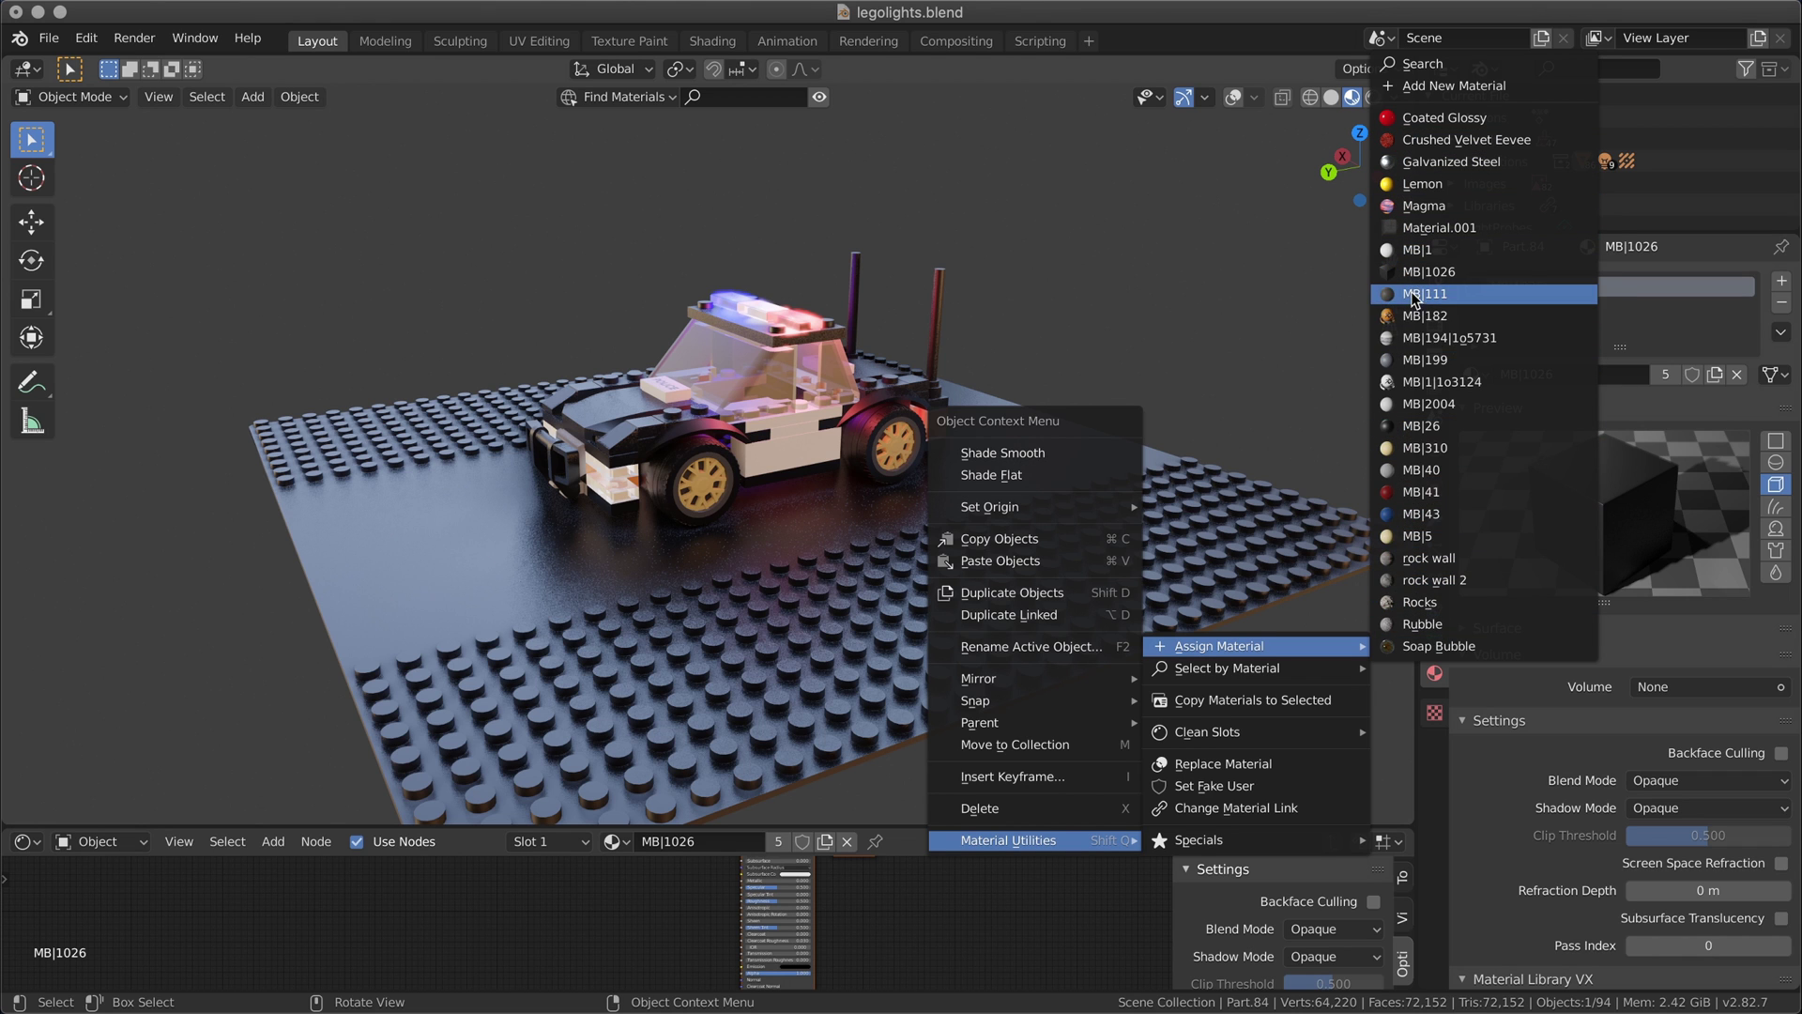
pyautogui.rightClick(1036, 652)
pyautogui.moveTo(1037, 814)
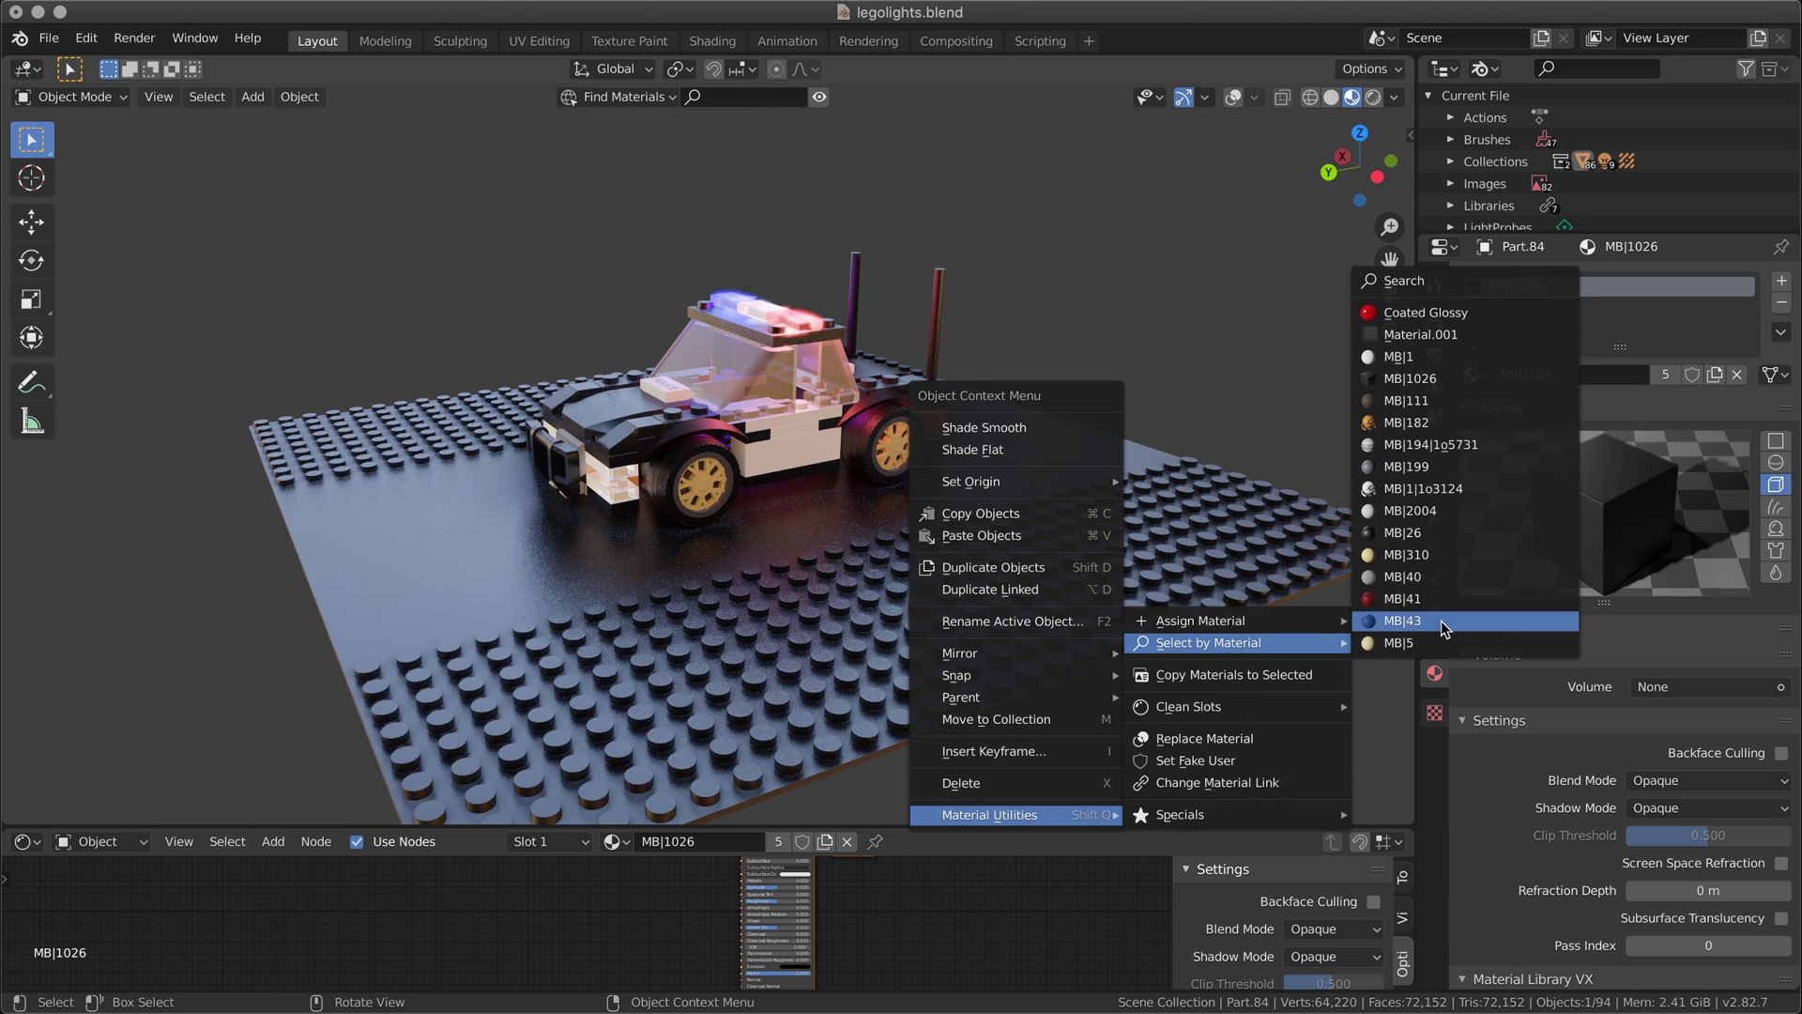
pyautogui.click(1415, 533)
# Deselect all, turn on overlays, and select the four wheel rims by their MB|310 material.
pyautogui.hotkey('alt', 'a')
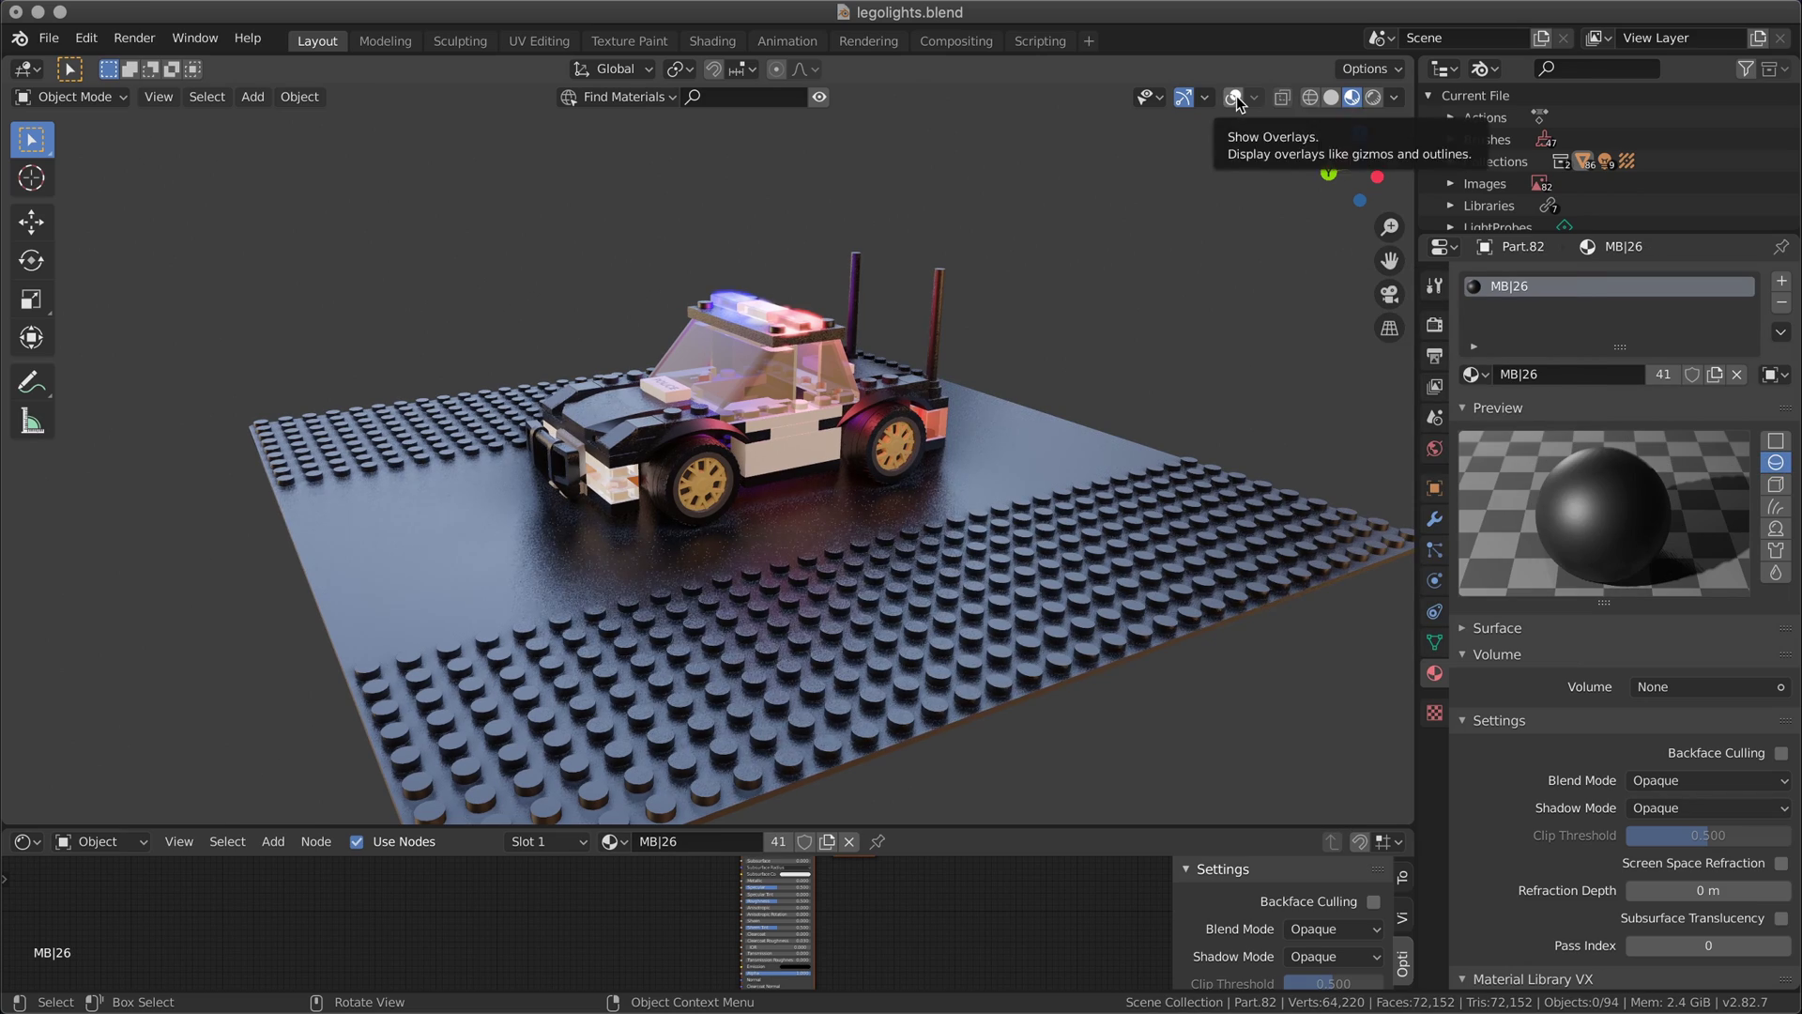
pyautogui.click(1234, 96)
pyautogui.moveTo(949, 488); pyautogui.dragTo(986, 492, button='middle')
pyautogui.scroll(2, 983, 488)
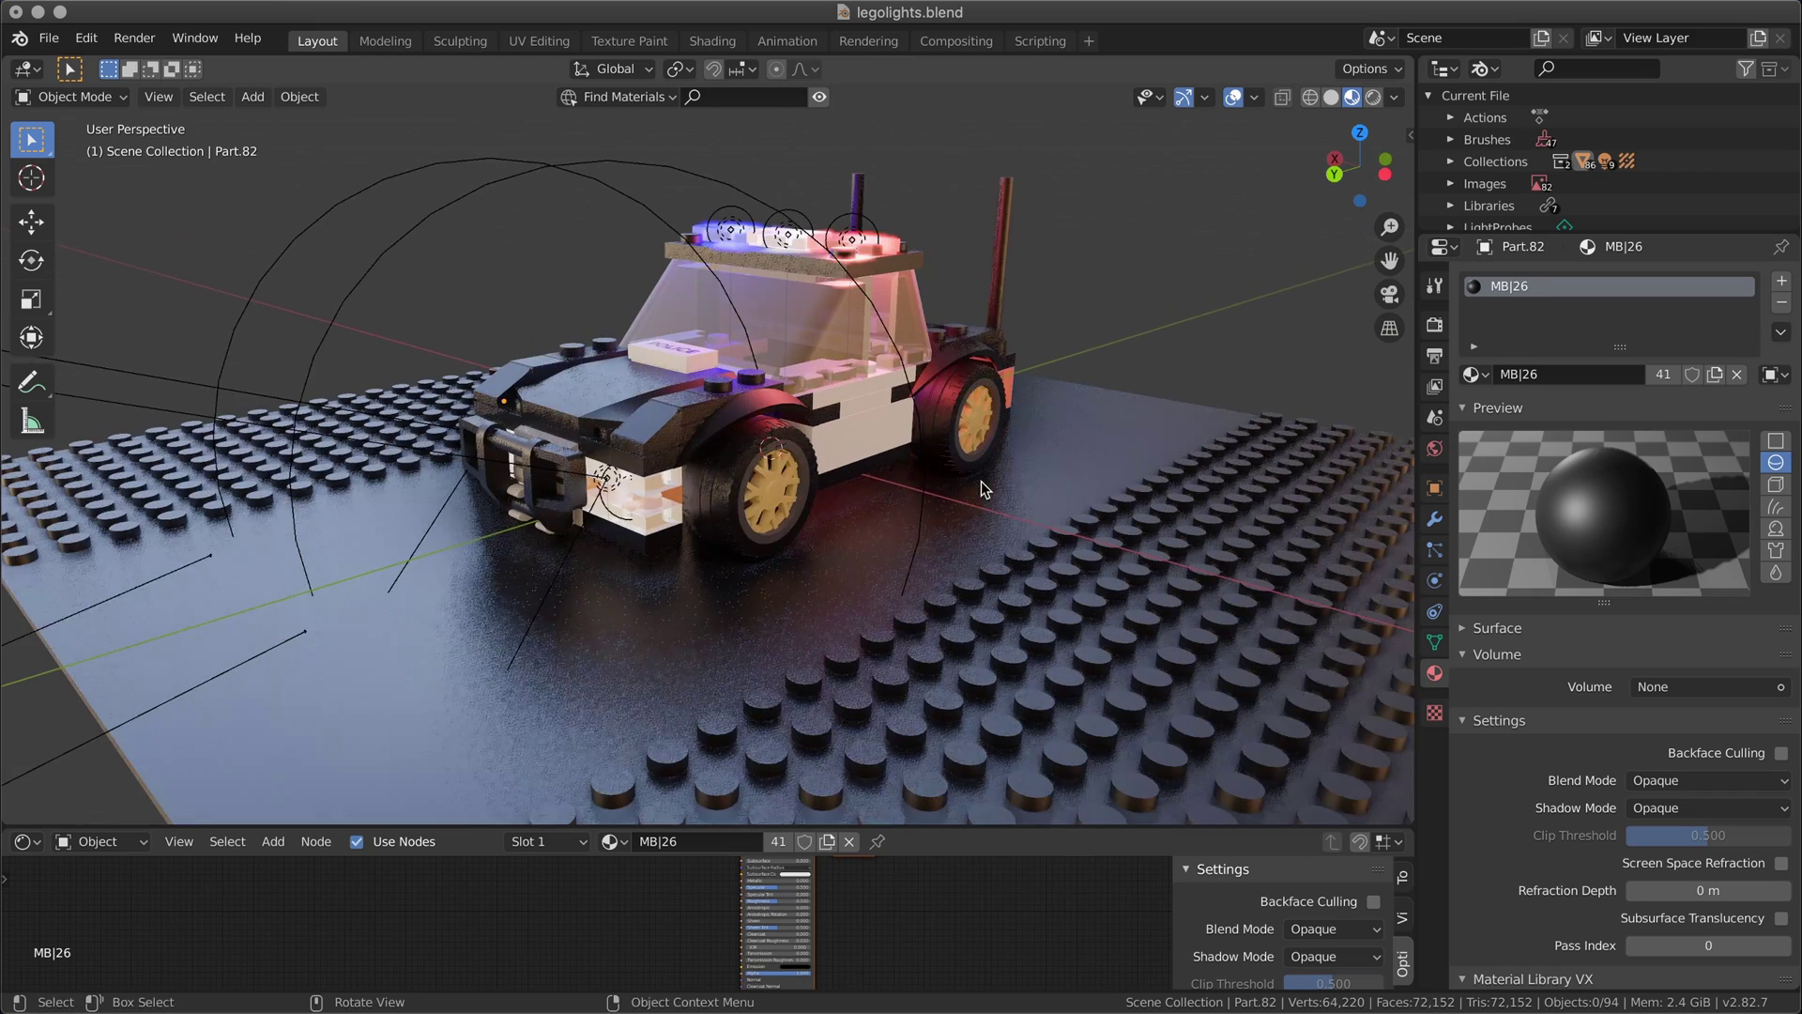
pyautogui.click(775, 490)
pyautogui.click(1051, 499)
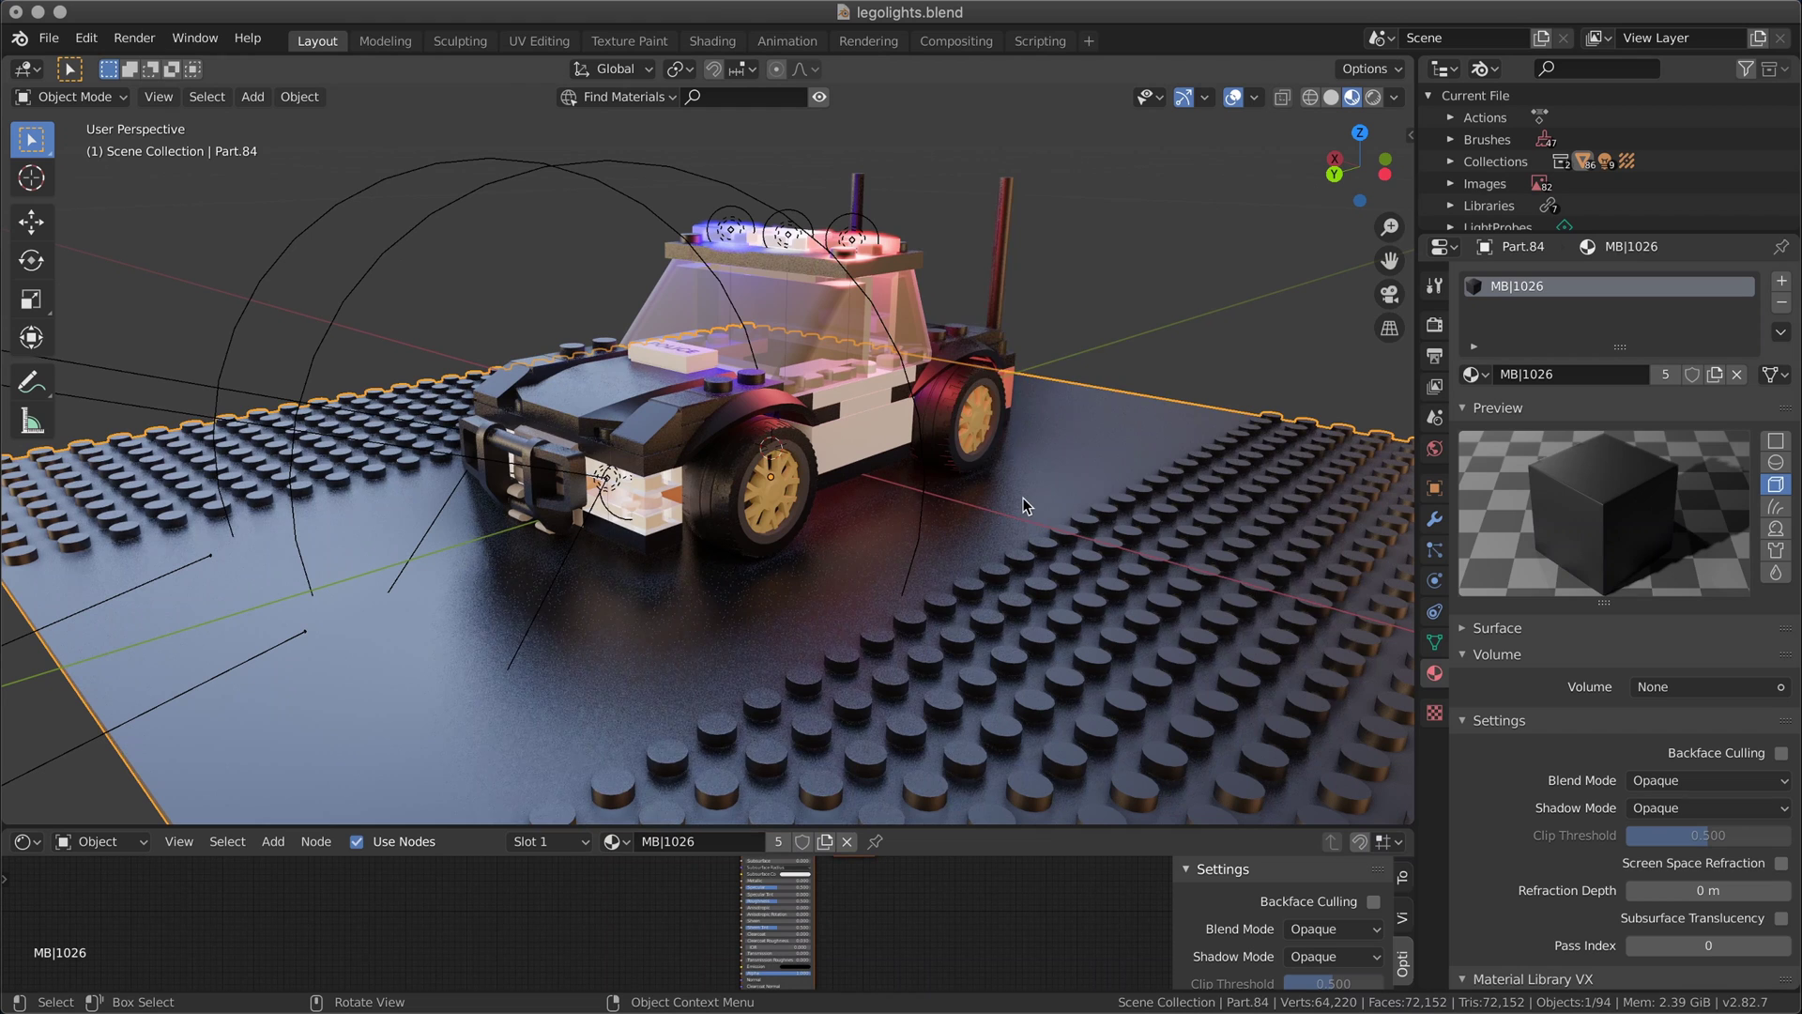
pyautogui.rightClick(1051, 499)
pyautogui.moveTo(1051, 500)
pyautogui.moveTo(1190, 505)
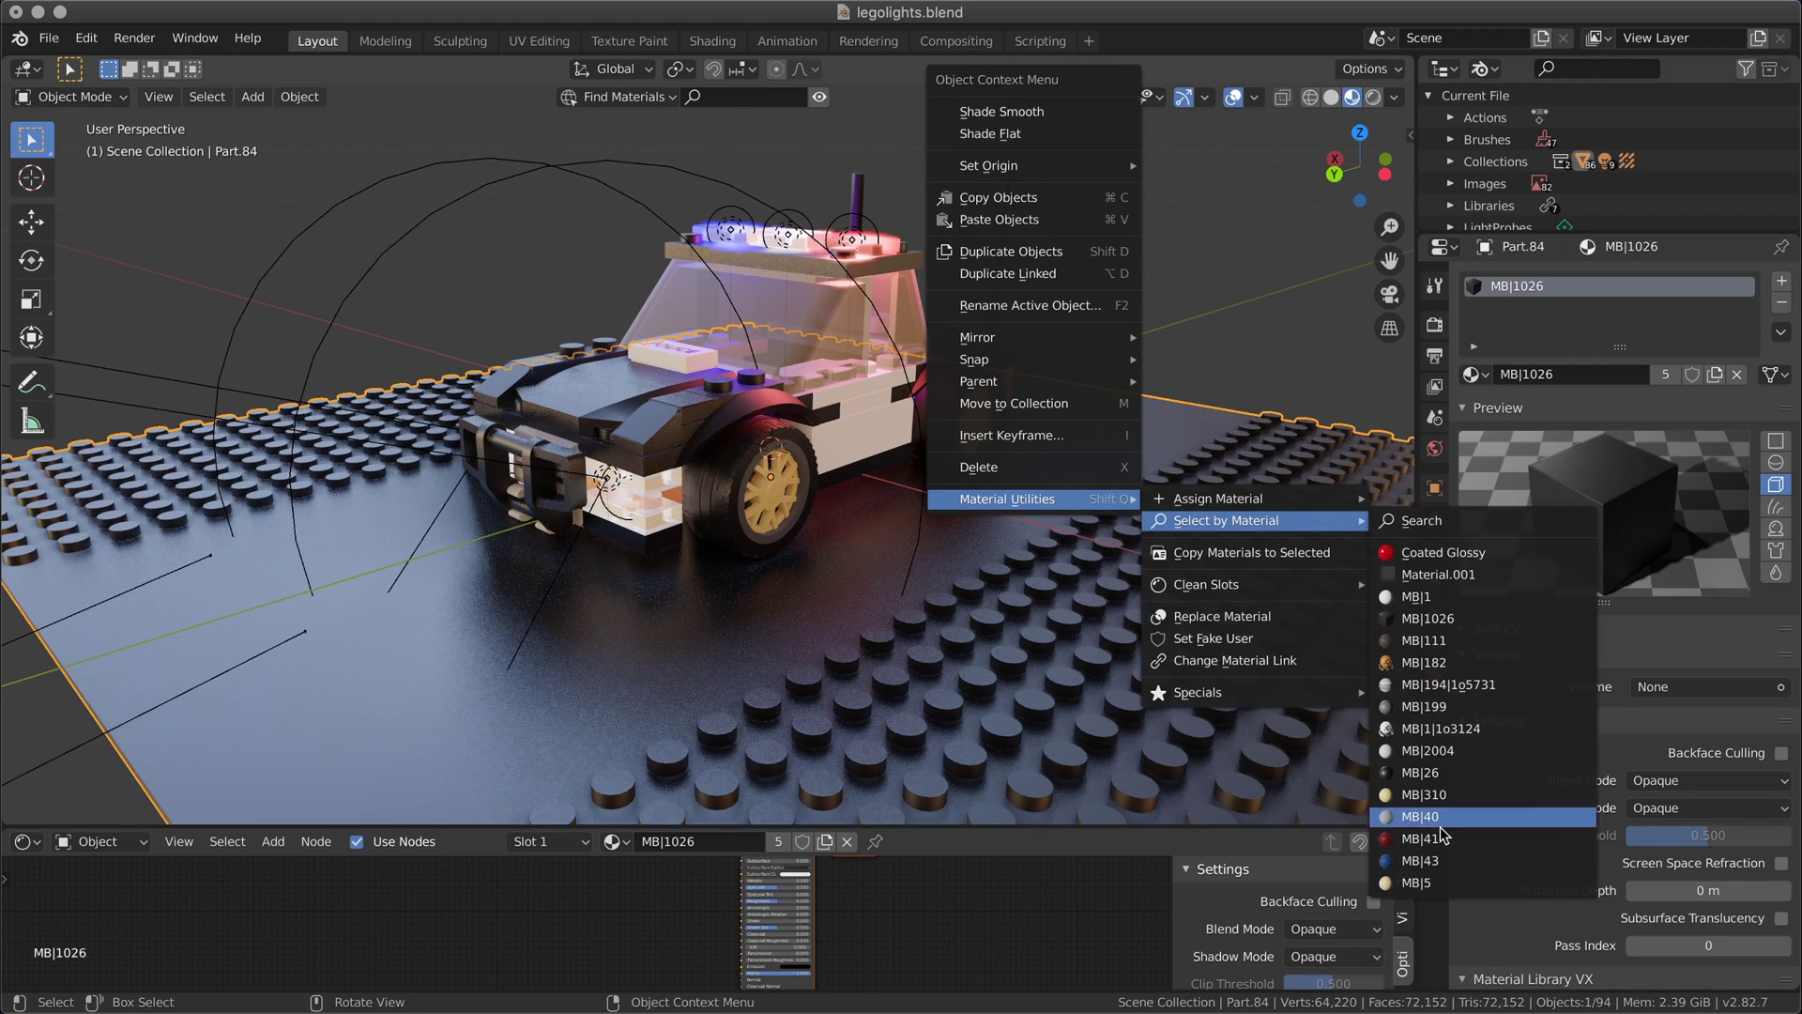
pyautogui.click(1449, 797)
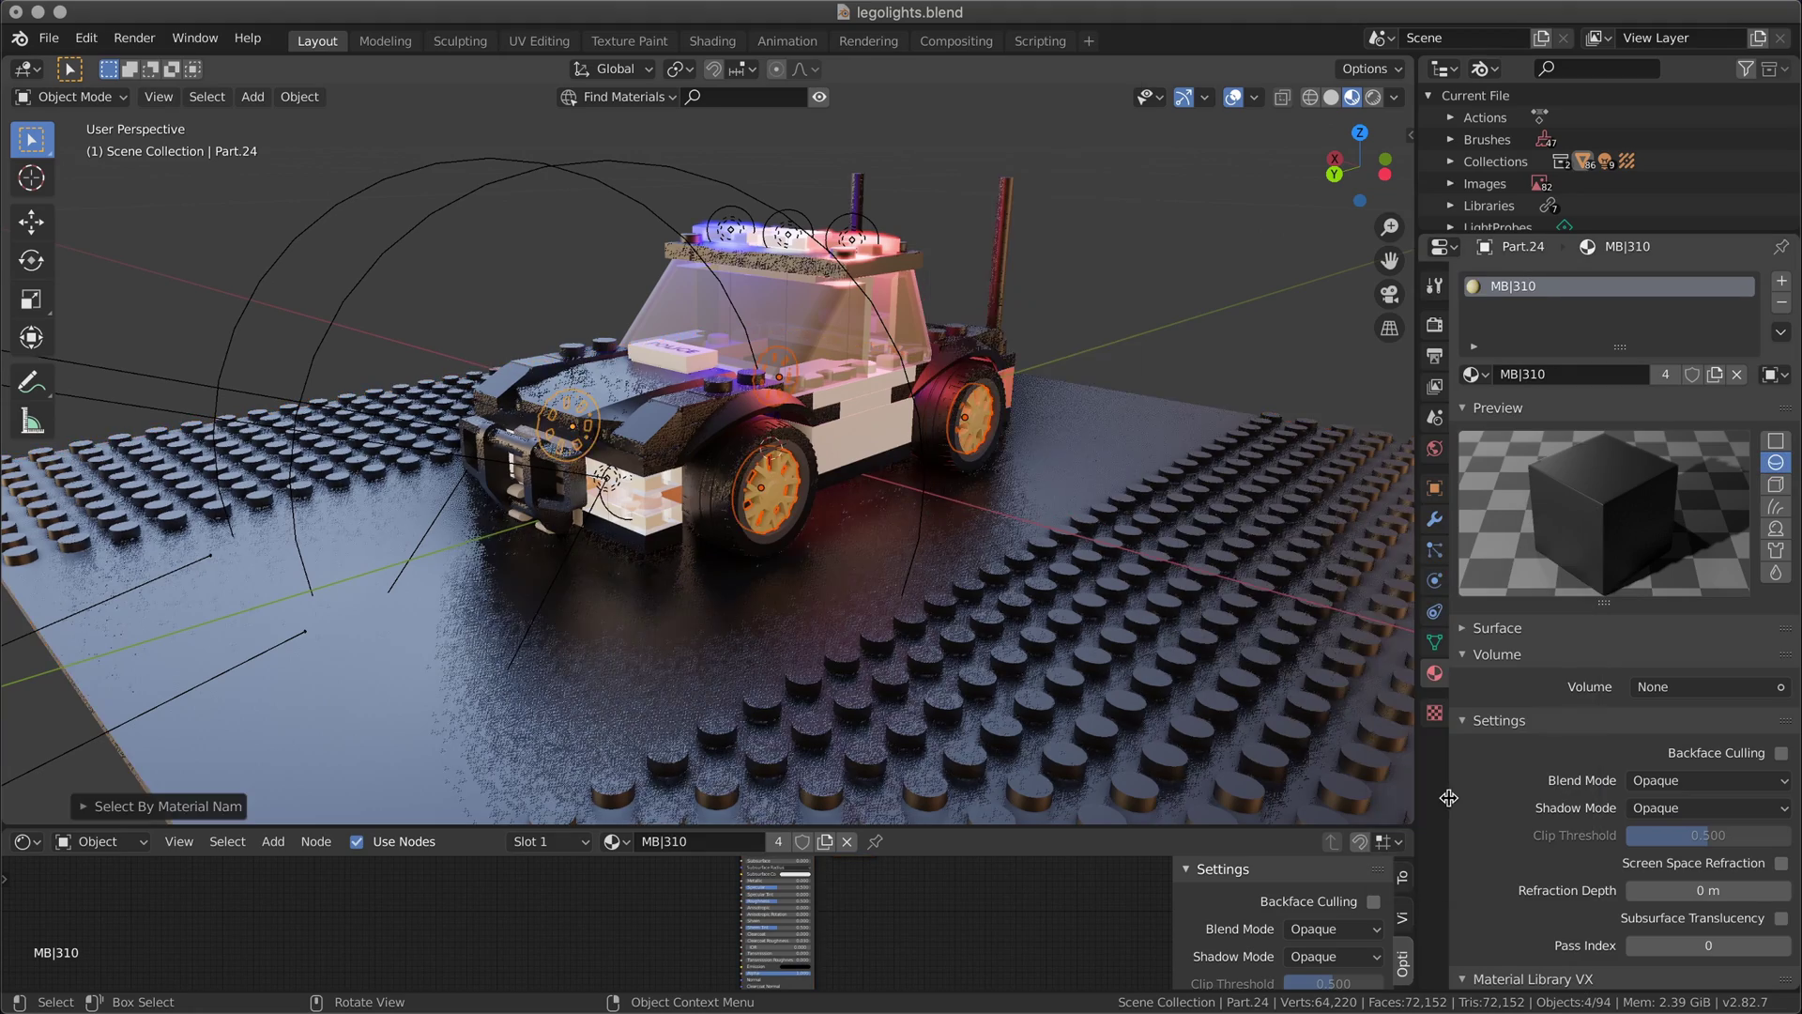
# Assign red Coated Glossy to the rims, then revert them to MB|310.
pyautogui.moveTo(601, 348); pyautogui.dragTo(993, 429, button='middle')
pyautogui.rightClick(993, 430)
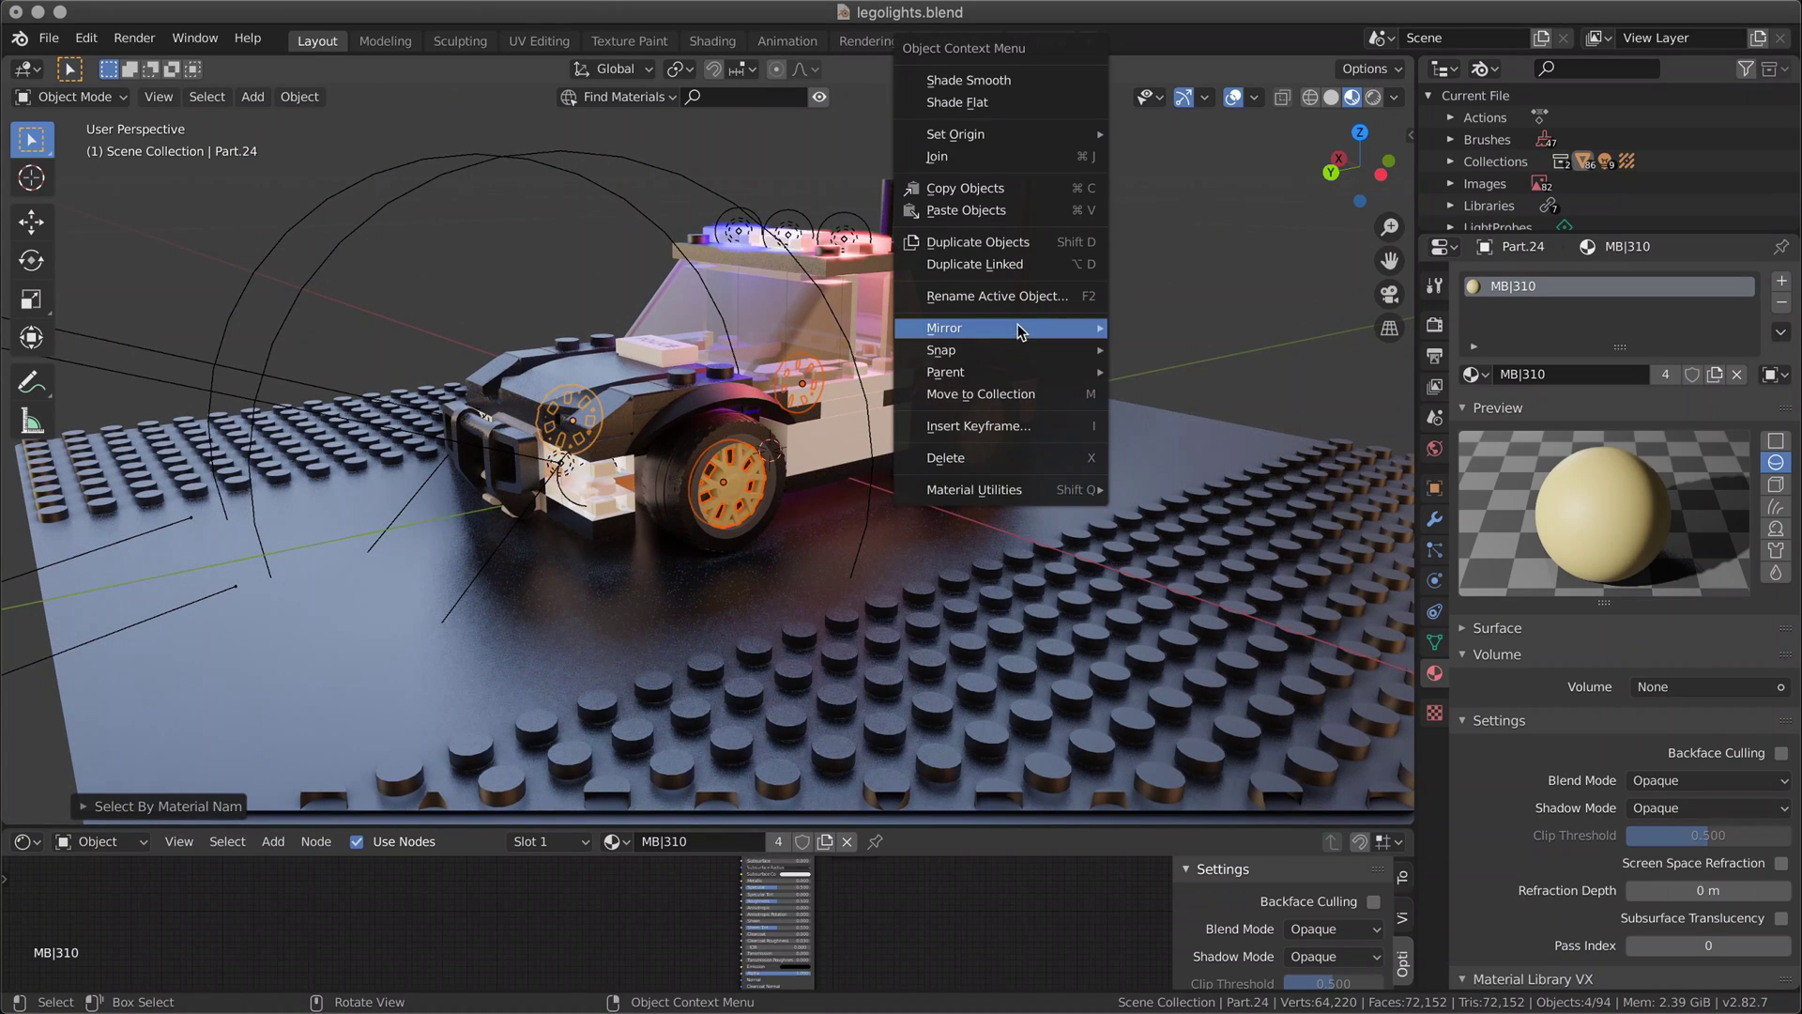
pyautogui.moveTo(1009, 492)
pyautogui.moveTo(1209, 489)
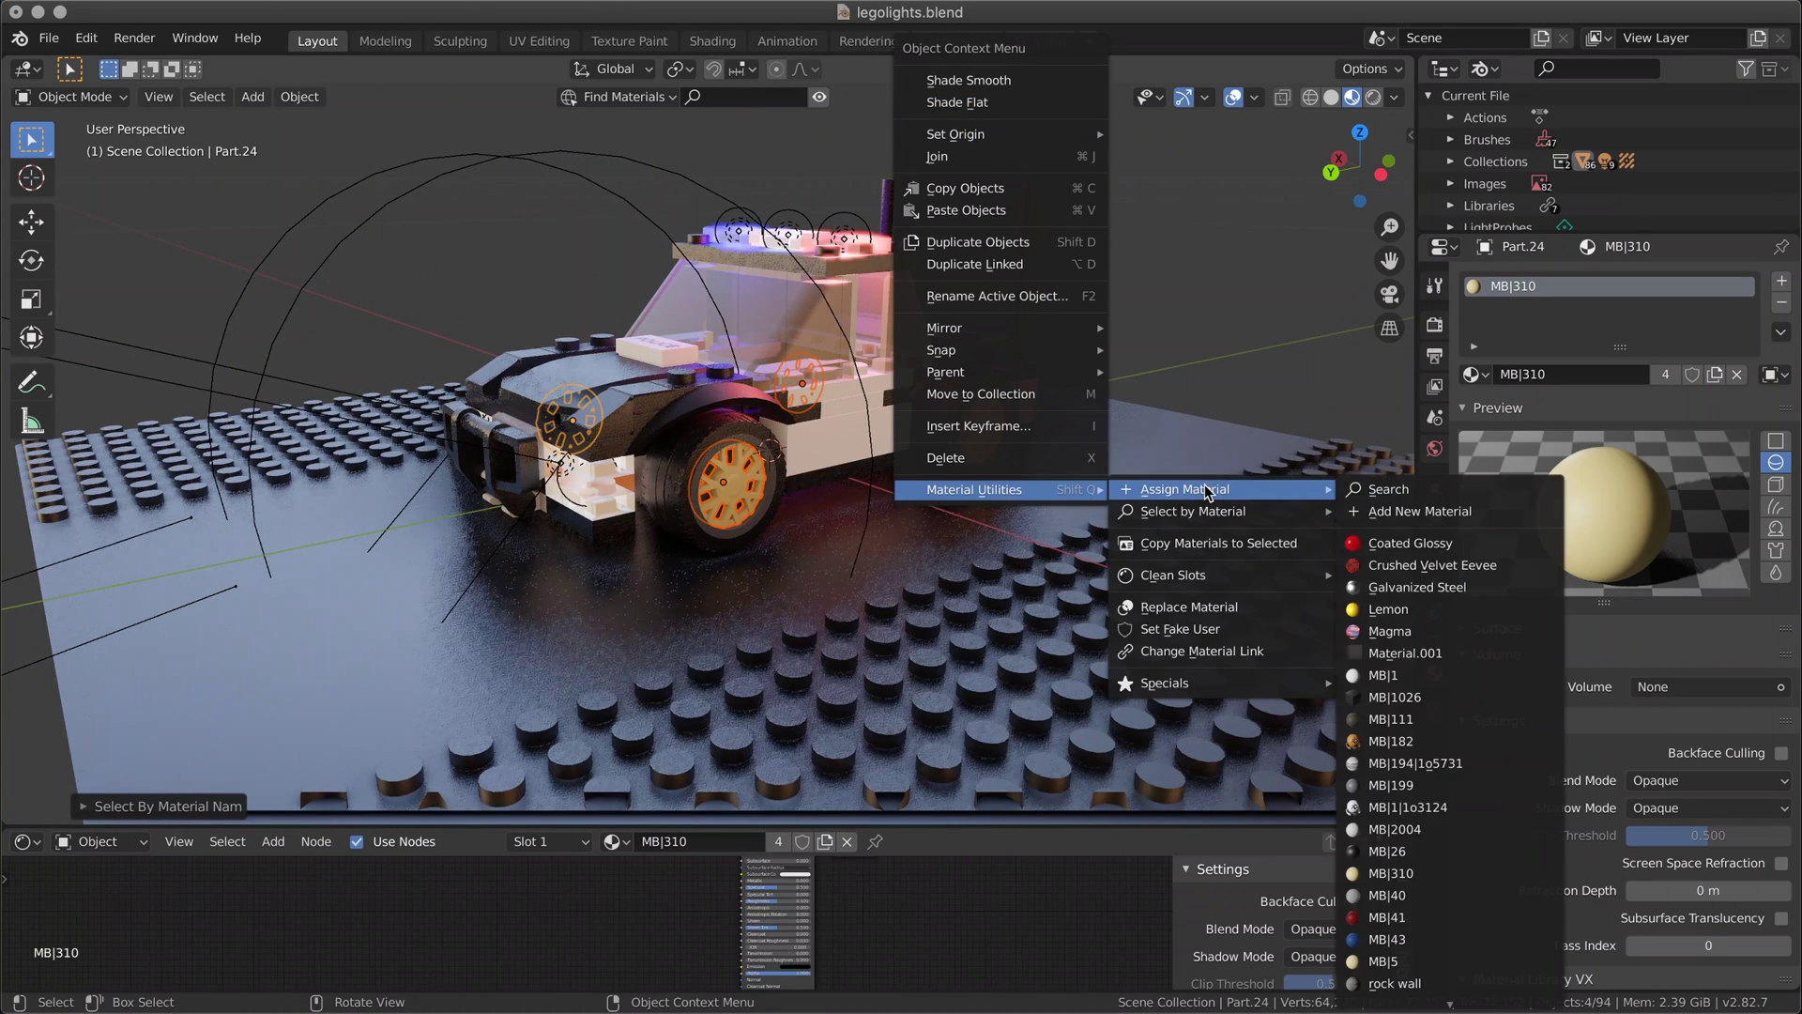
pyautogui.click(1405, 541)
pyautogui.moveTo(1261, 334); pyautogui.dragTo(970, 405, button='middle')
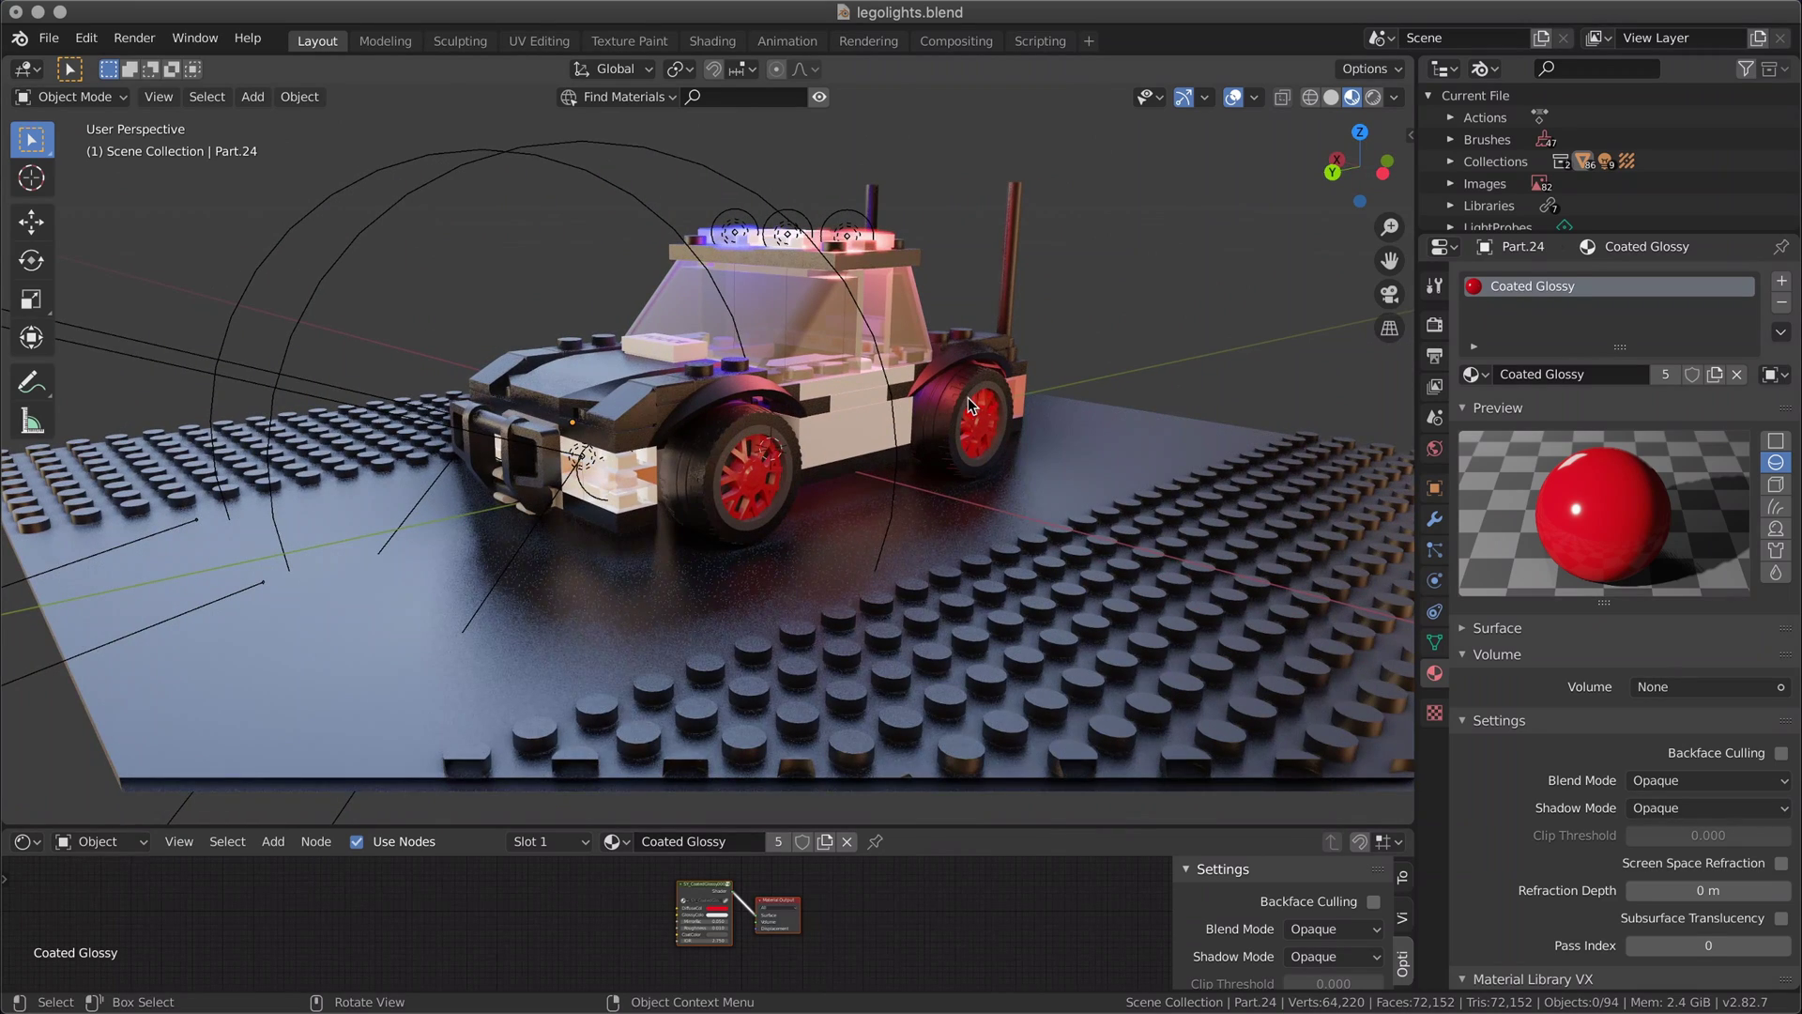
pyautogui.click(969, 406)
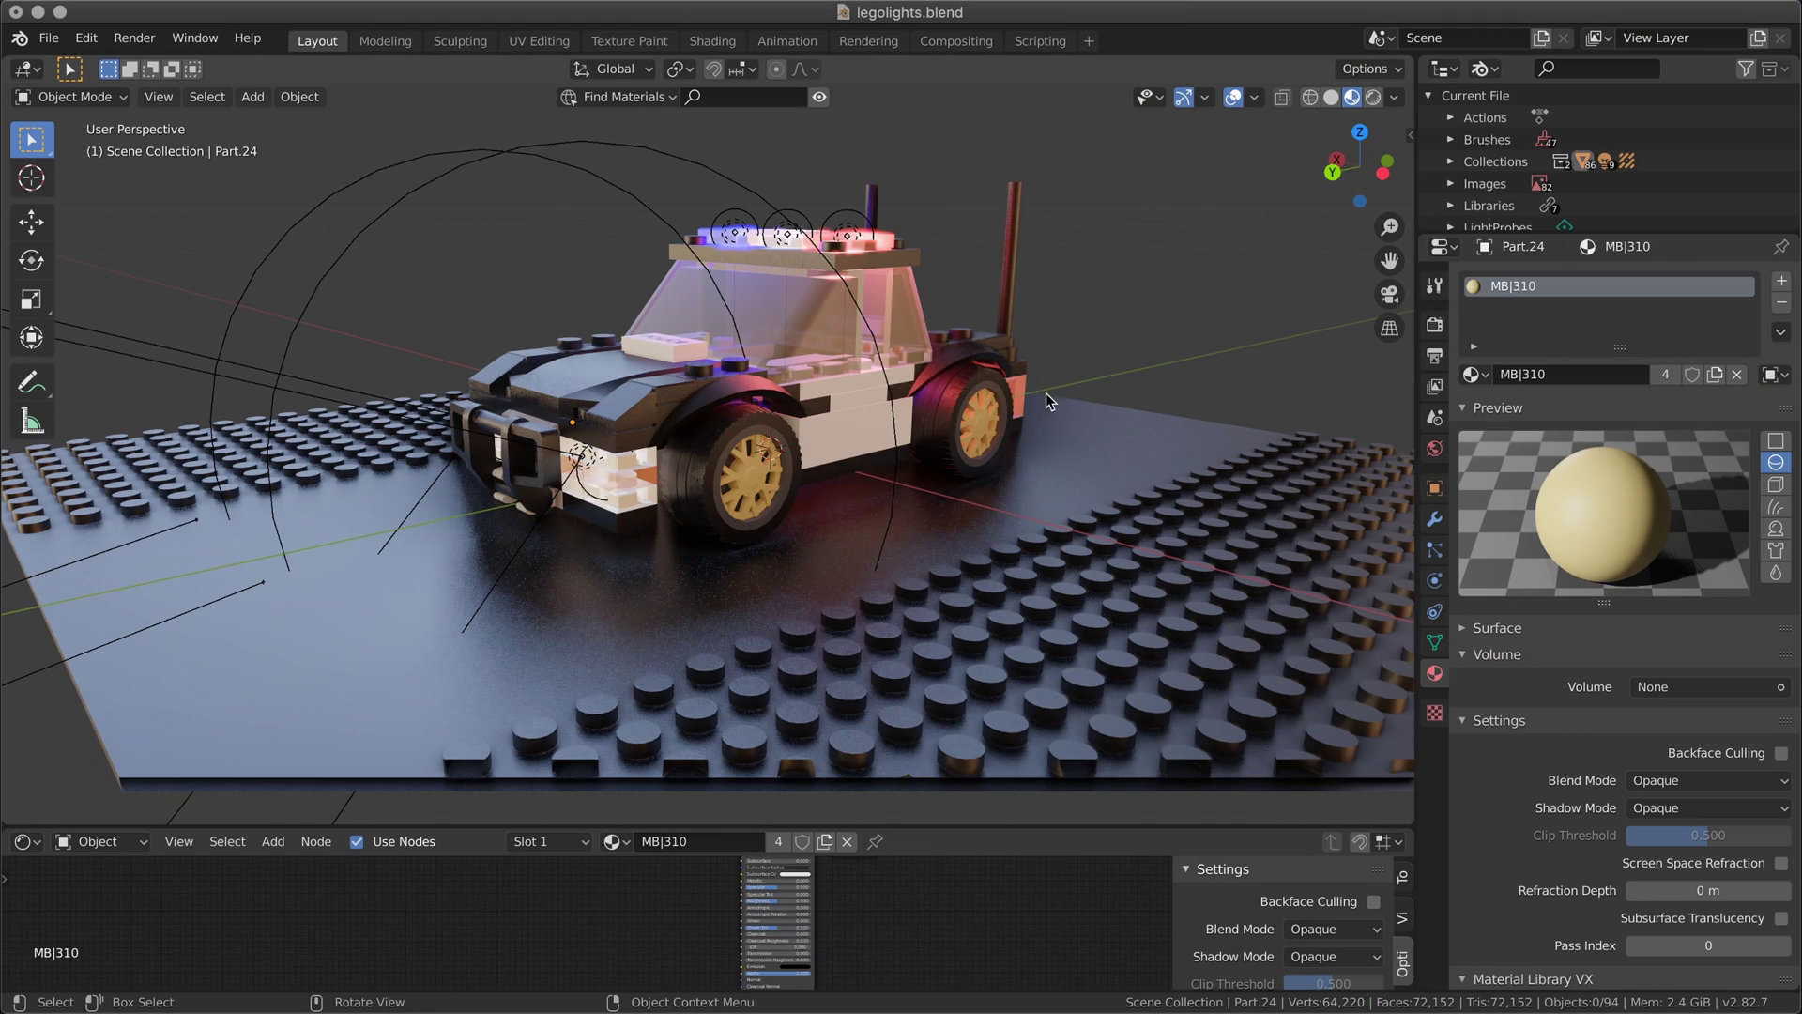
pyautogui.moveTo(1078, 452); pyautogui.dragTo(1084, 450, button='middle')
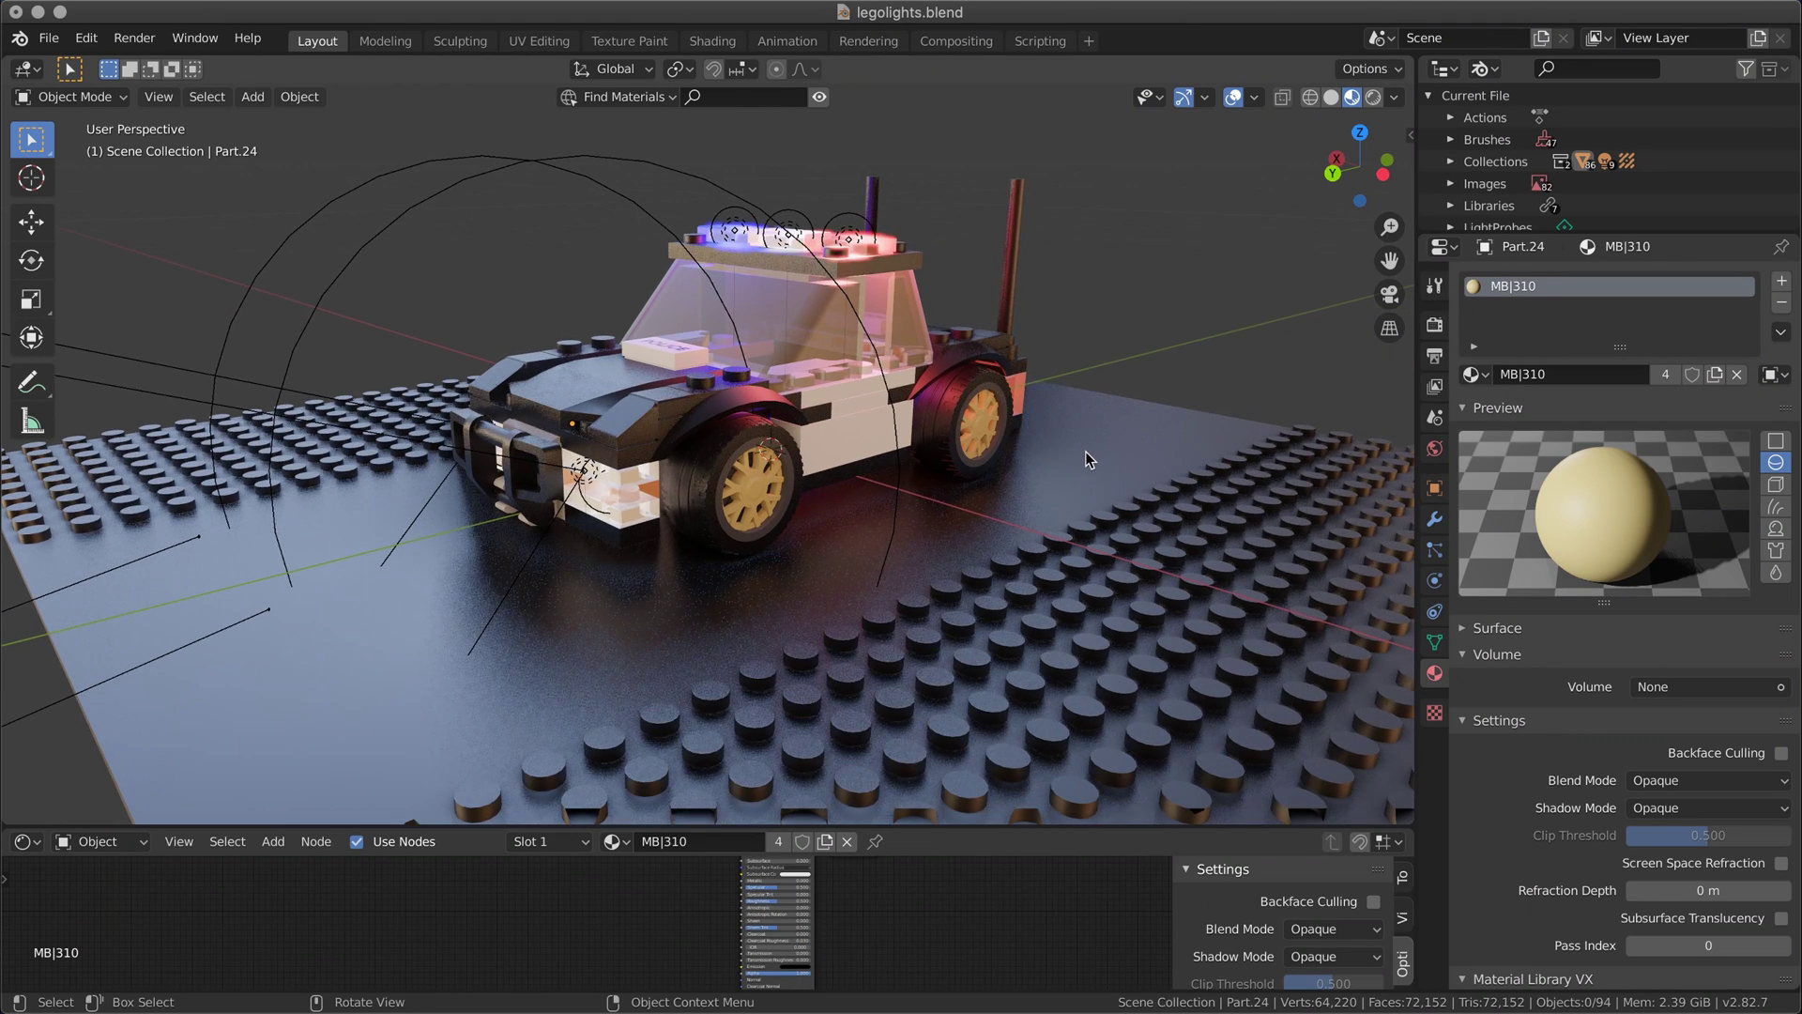
# Apply Set Auto Smooth to baseplate Part.84 with a 35° angle.
pyautogui.click(1085, 450)
pyautogui.rightClick(1085, 451)
pyautogui.moveTo(1094, 469)
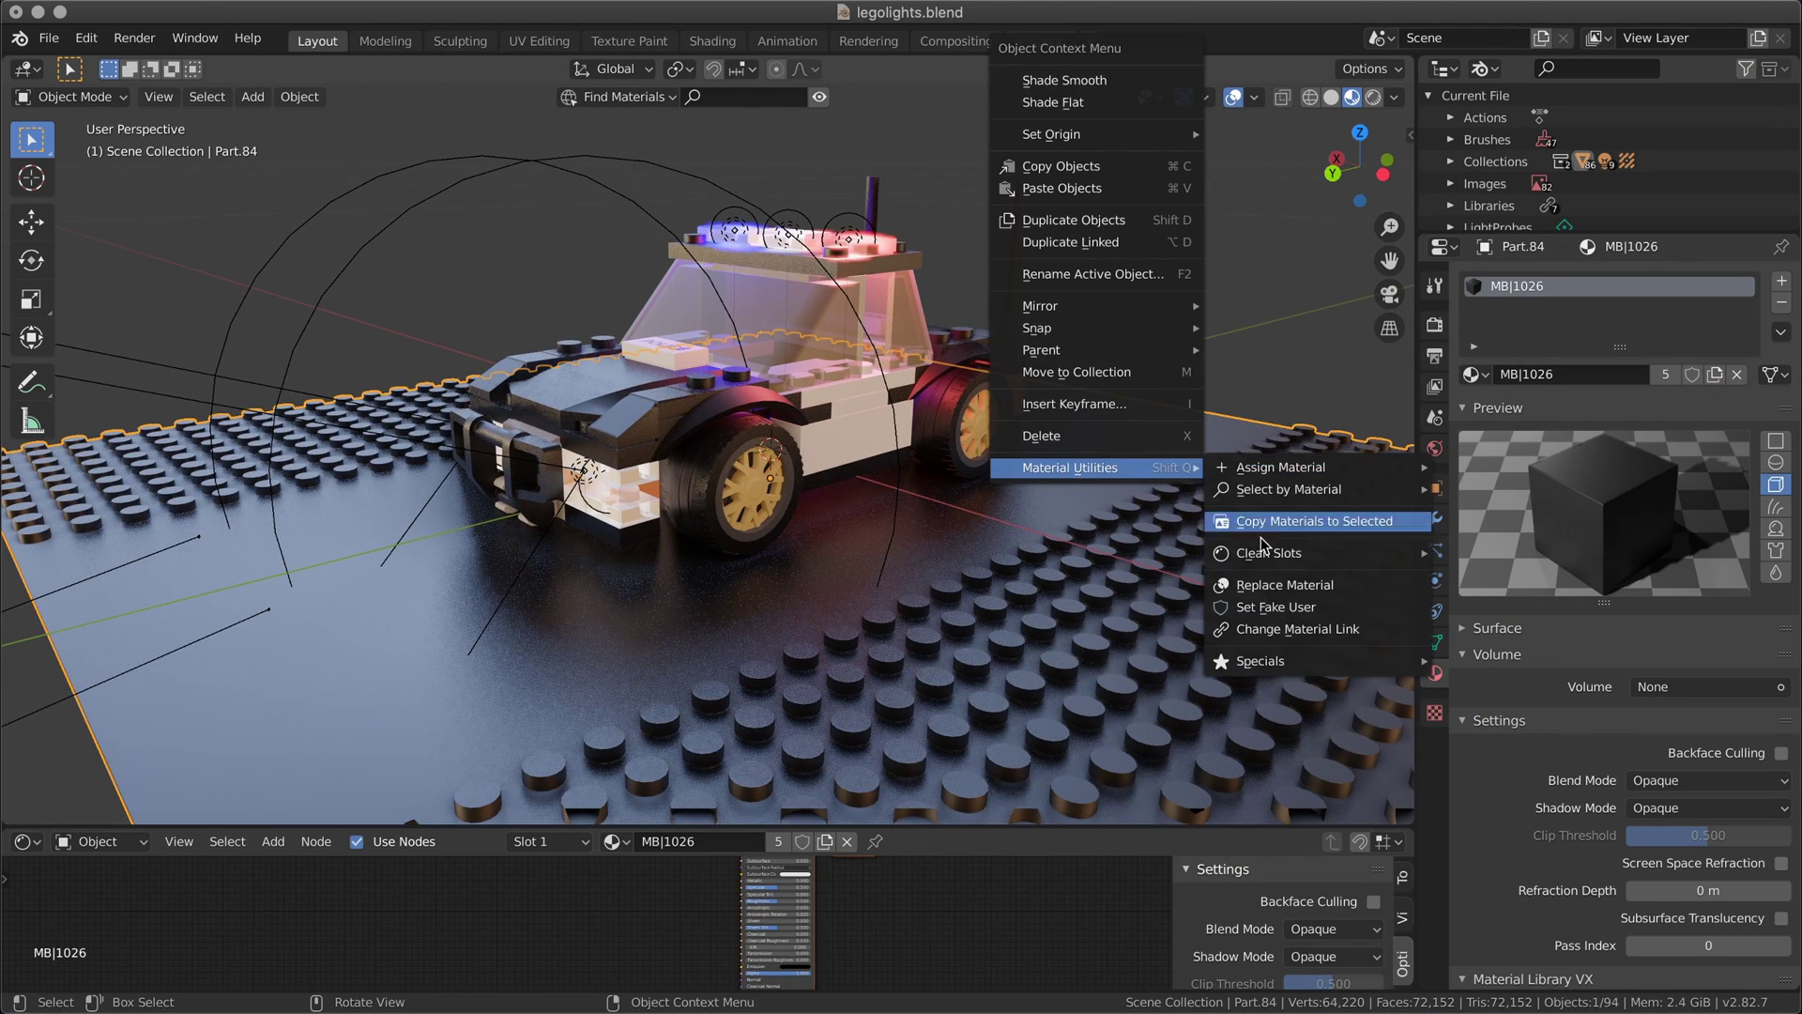
pyautogui.moveTo(1298, 663)
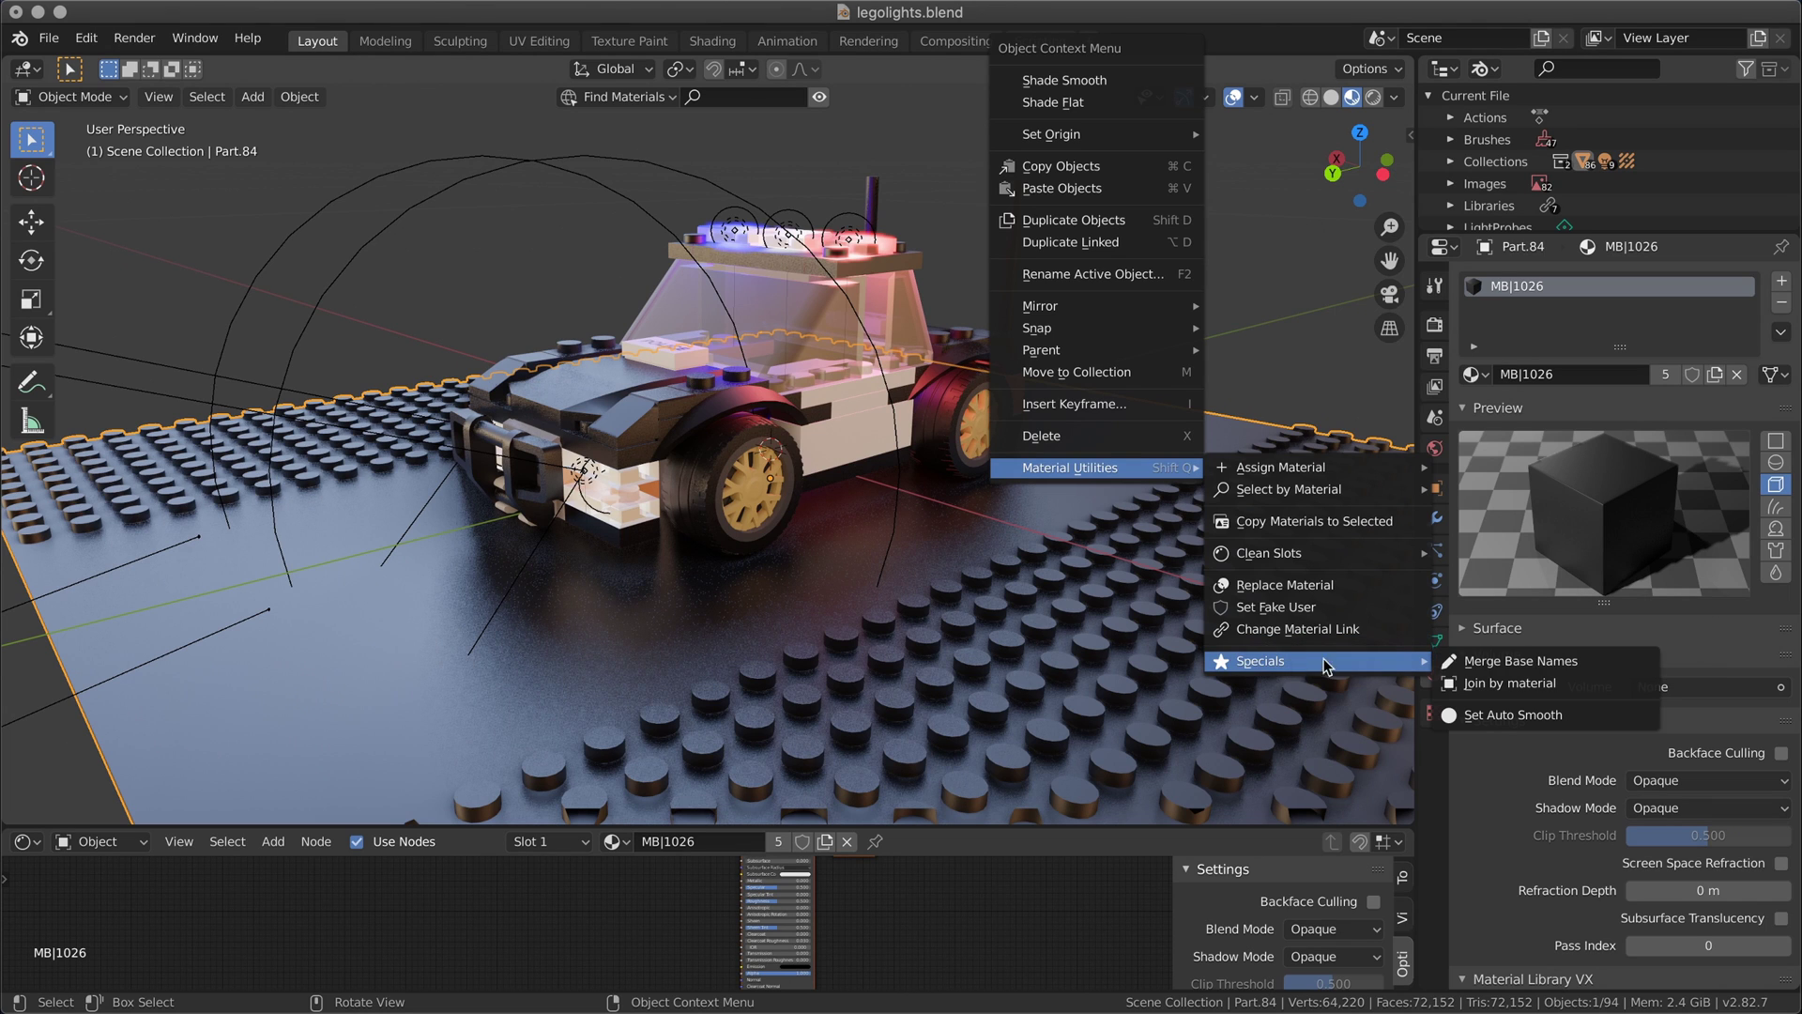
pyautogui.click(1549, 715)
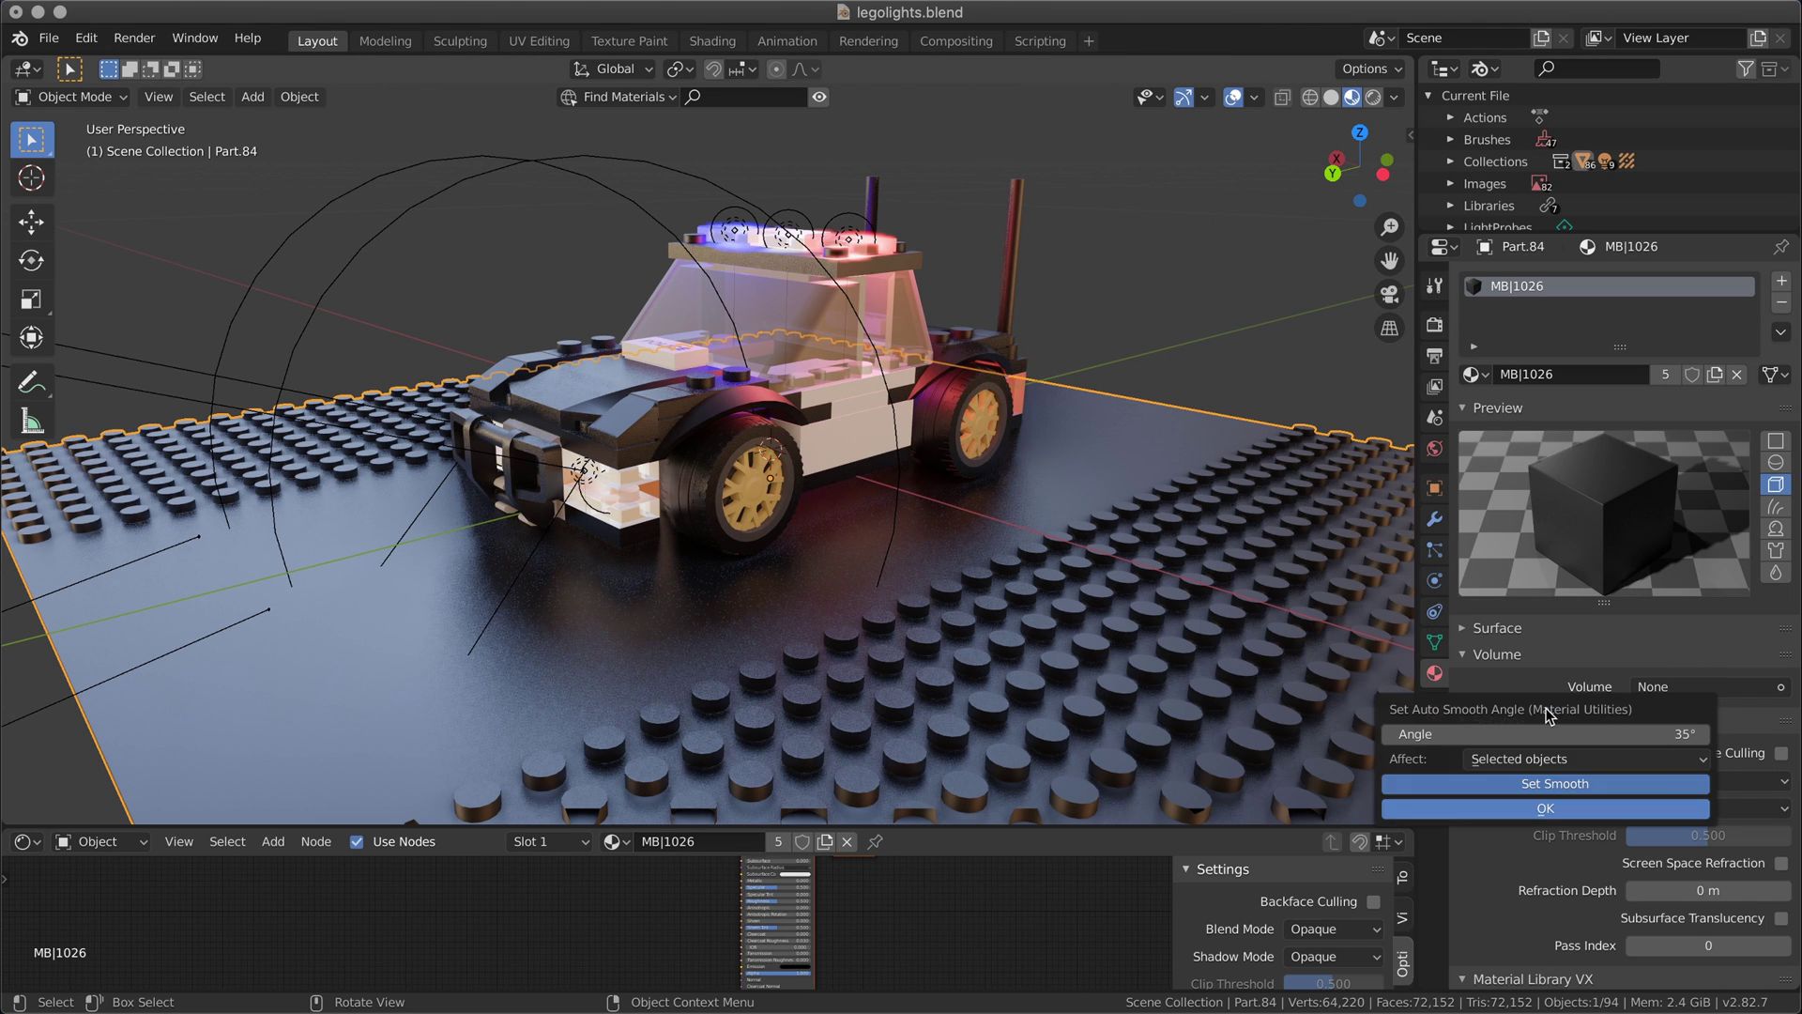
pyautogui.moveTo(1567, 719); pyautogui.dragTo(1139, 480)
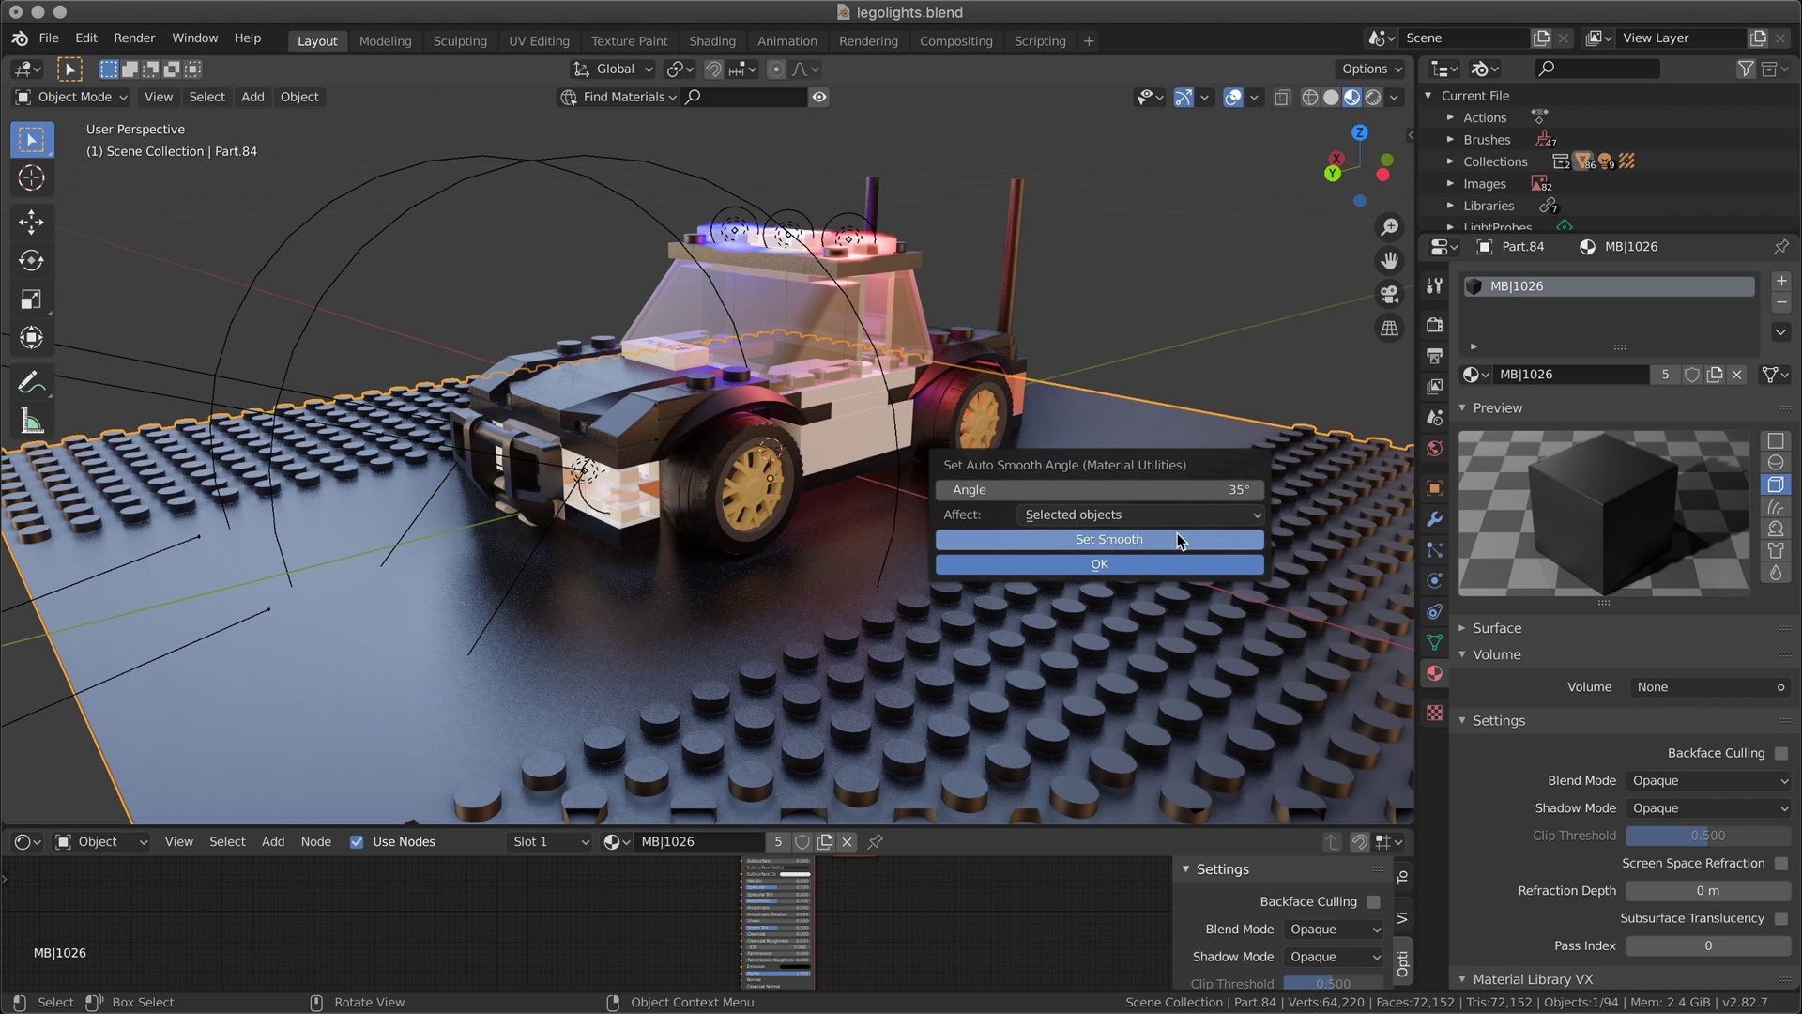
pyautogui.click(1174, 564)
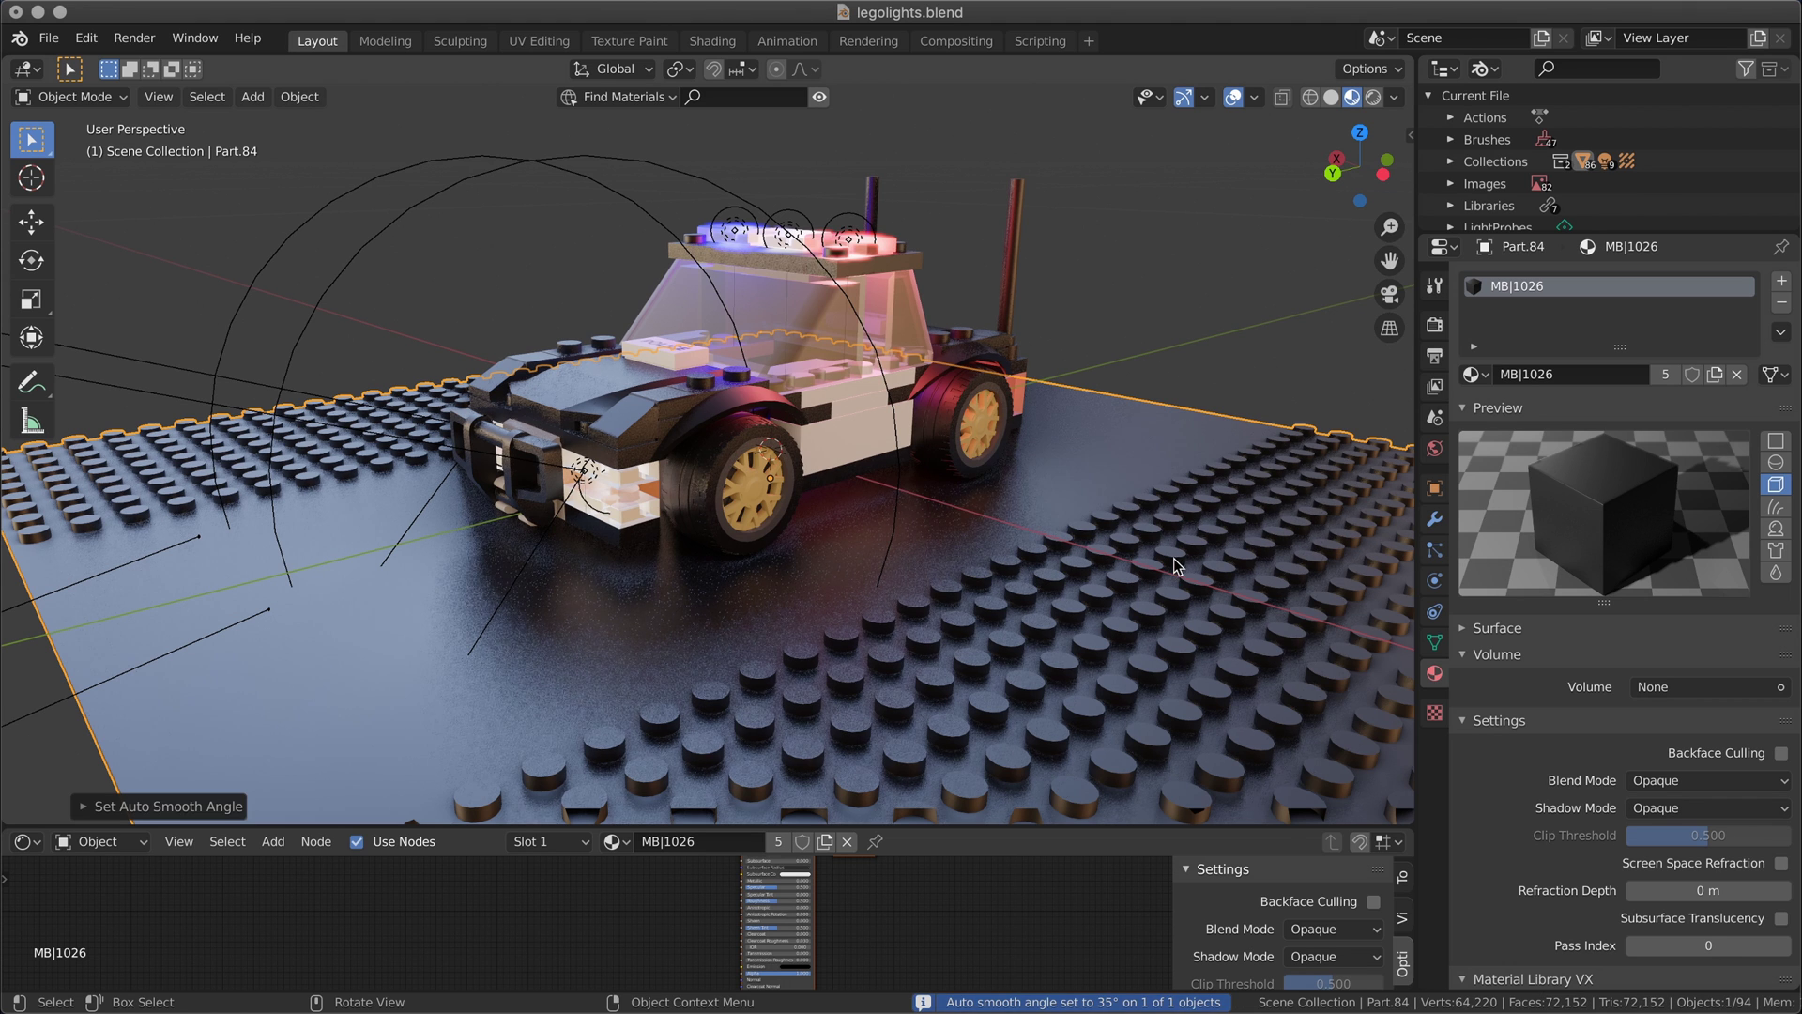
# Shade the baseplate smooth and check Auto Smooth in its mesh Normals settings.
pyautogui.rightClick(1116, 466)
pyautogui.click(1095, 81)
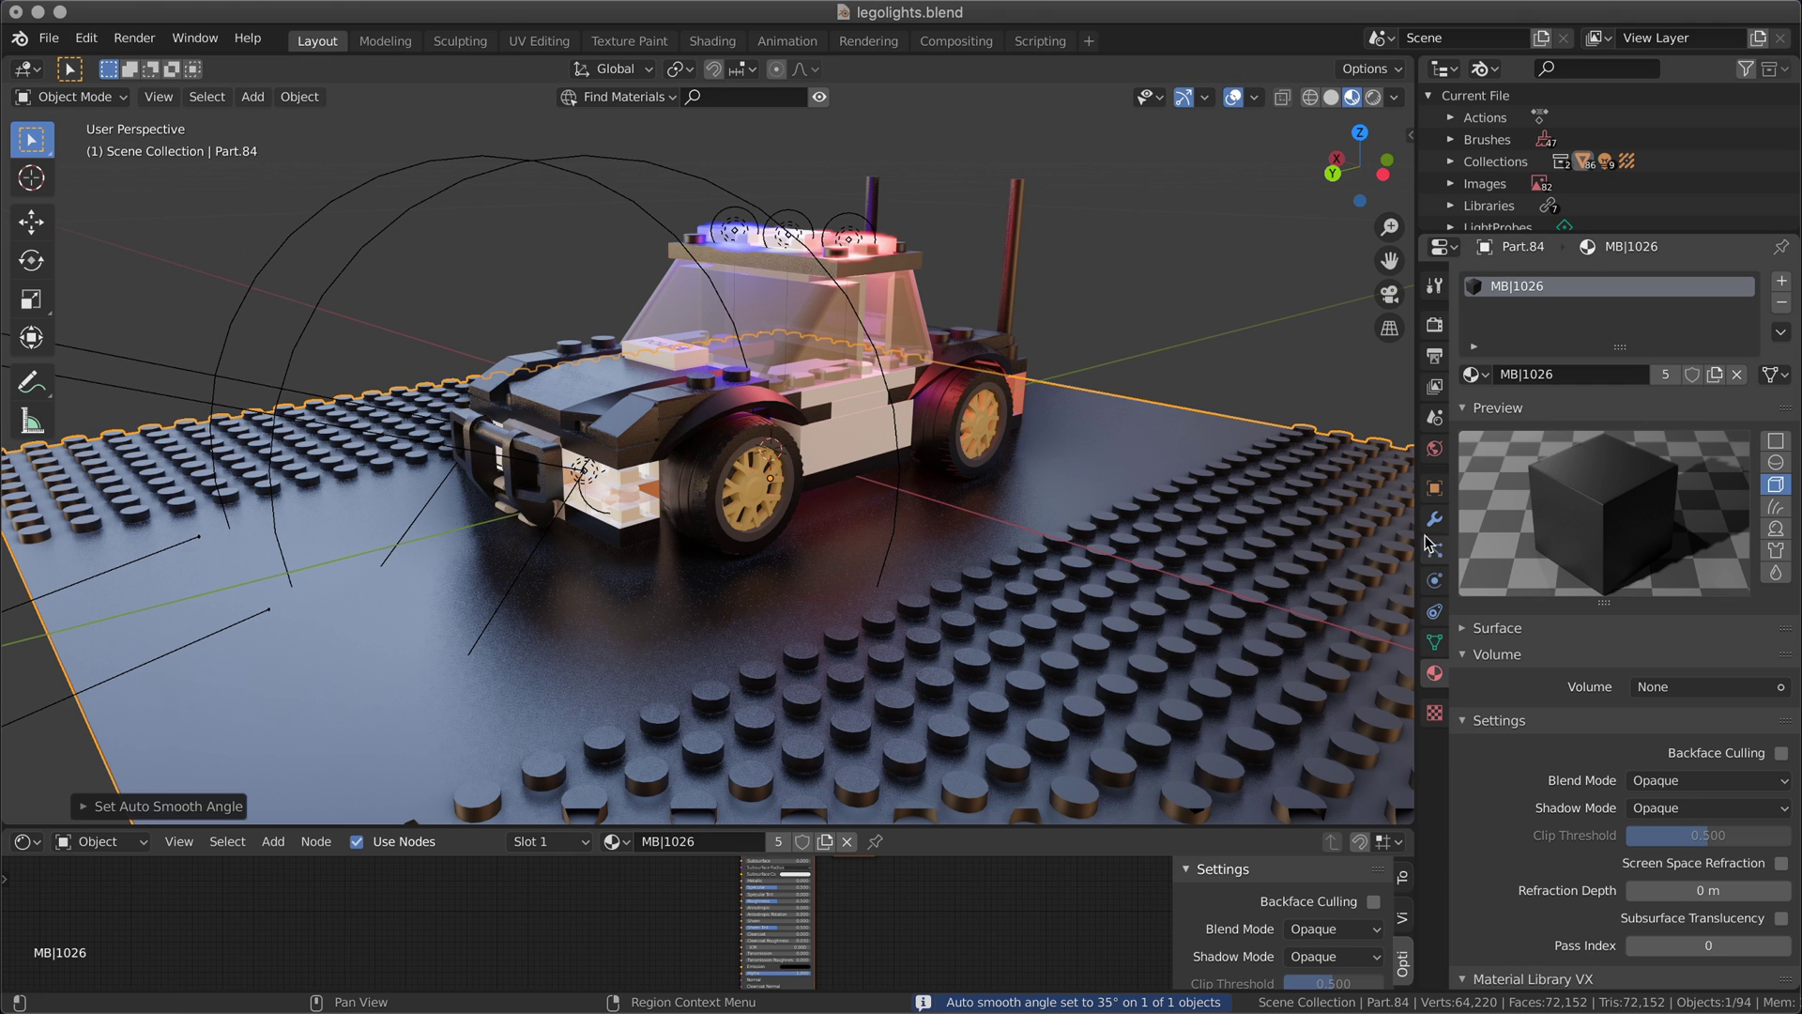
pyautogui.click(1434, 643)
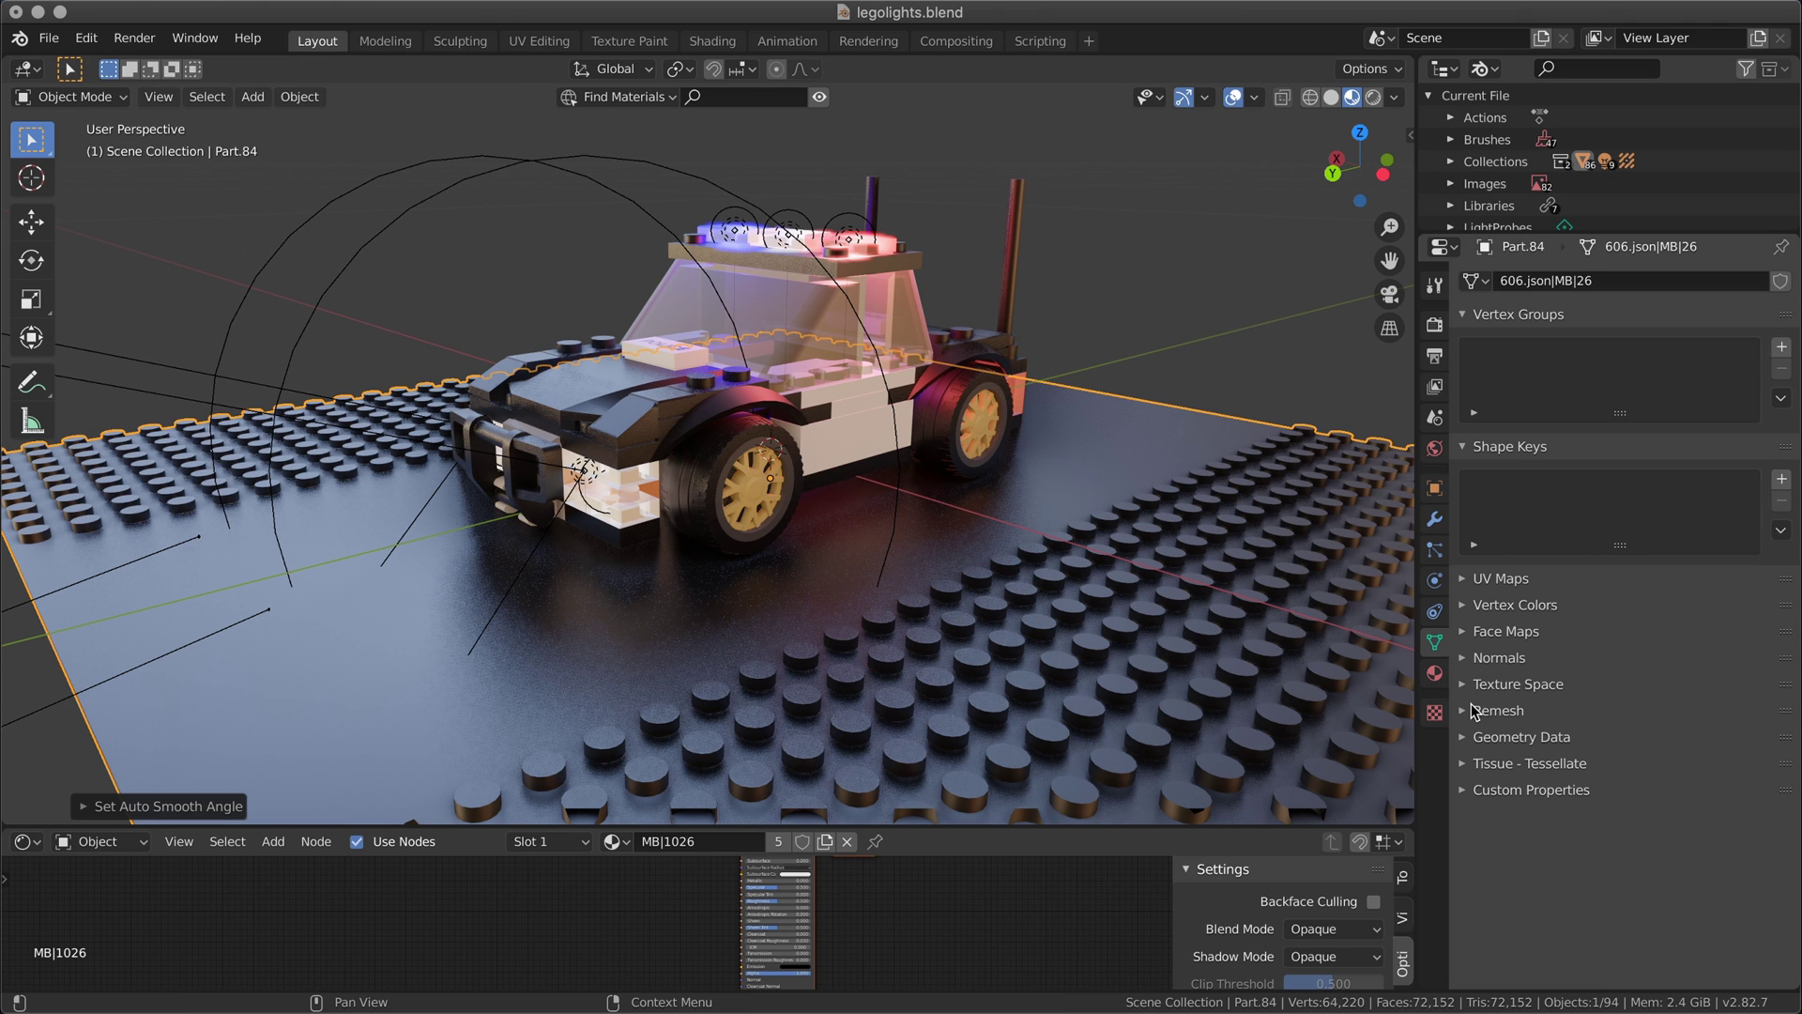
pyautogui.click(1475, 661)
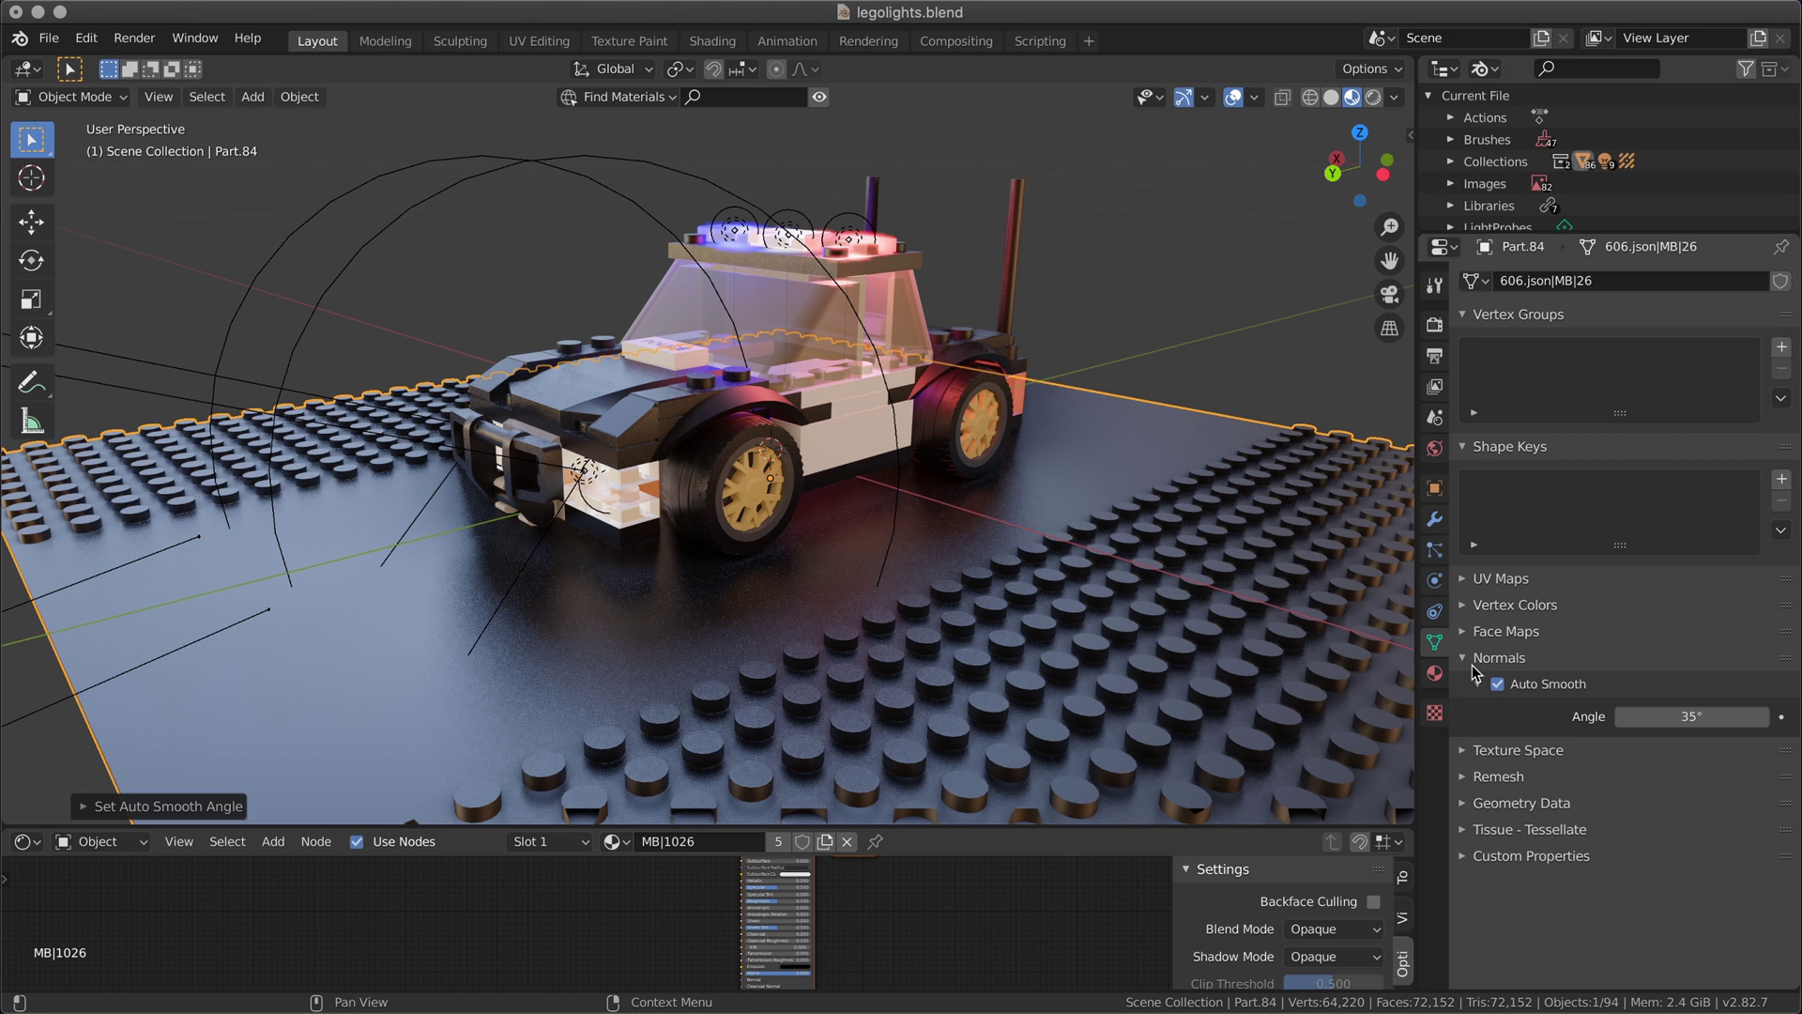
# Hide overlays, heighten the outliner, and expand Materials to list Coated Glossy, rock wall 2 and others.
pyautogui.click(1474, 662)
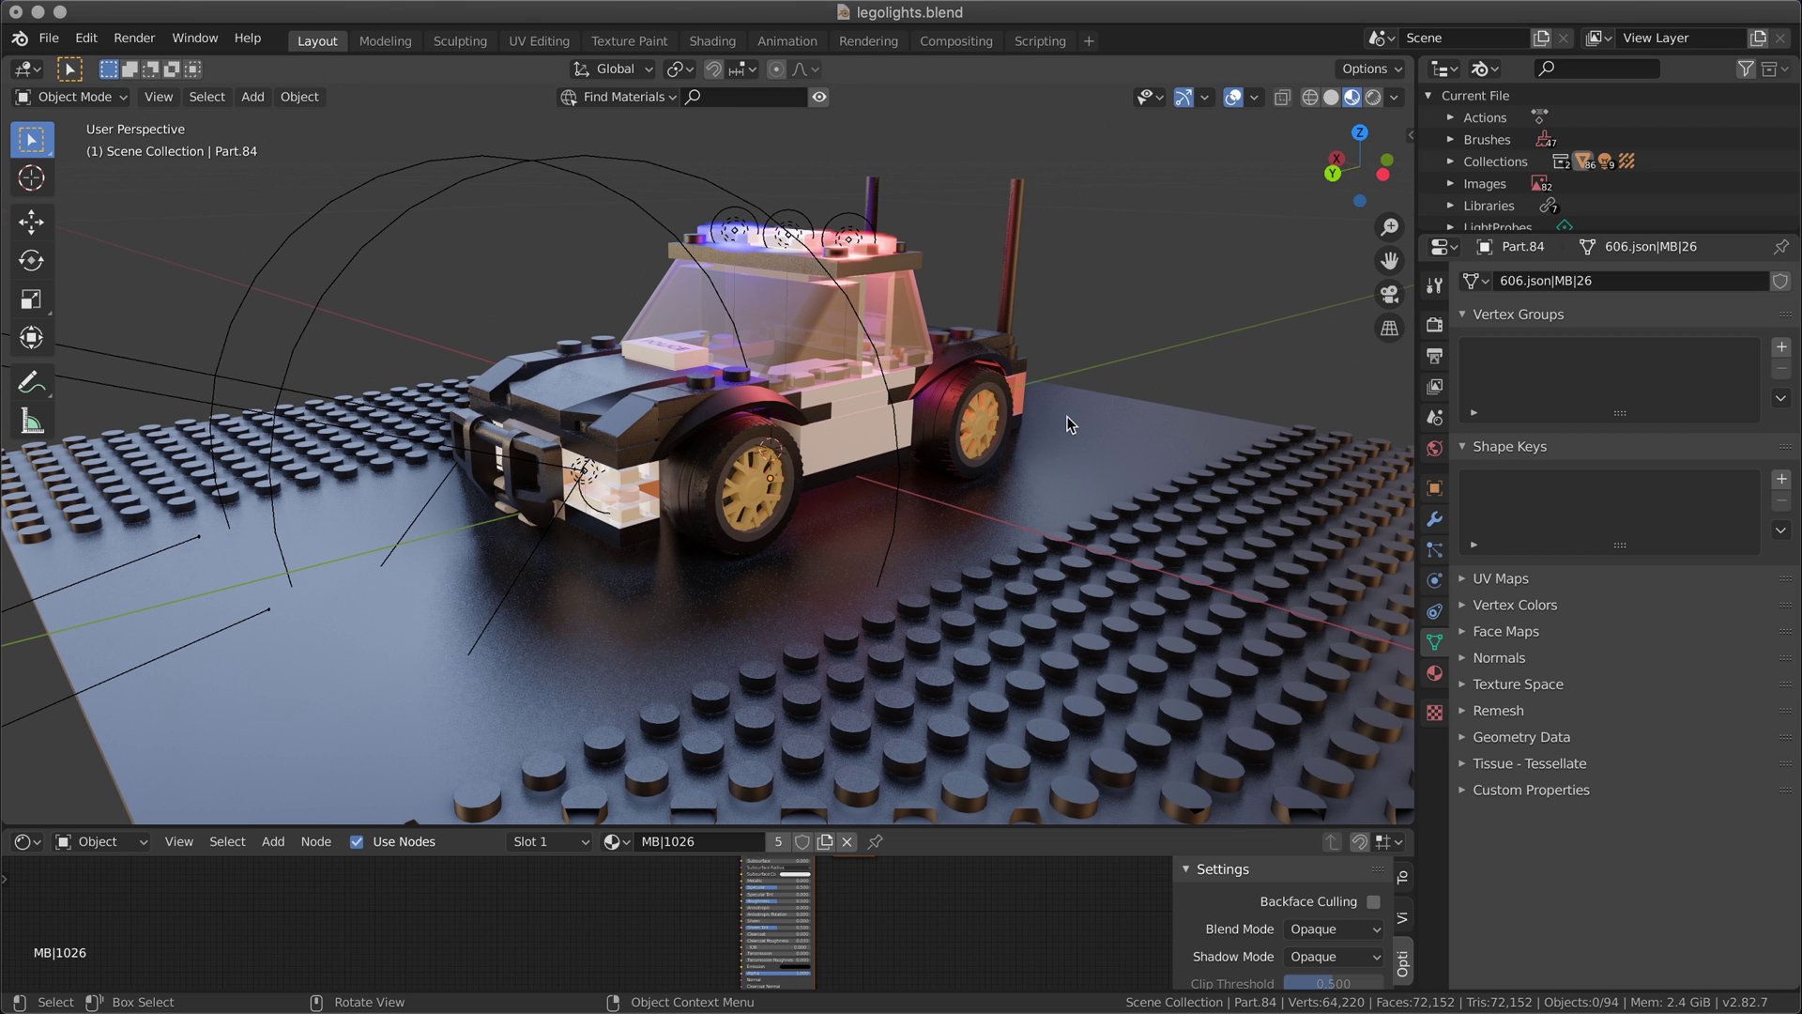
pyautogui.moveTo(1117, 410); pyautogui.dragTo(1173, 282, button='middle')
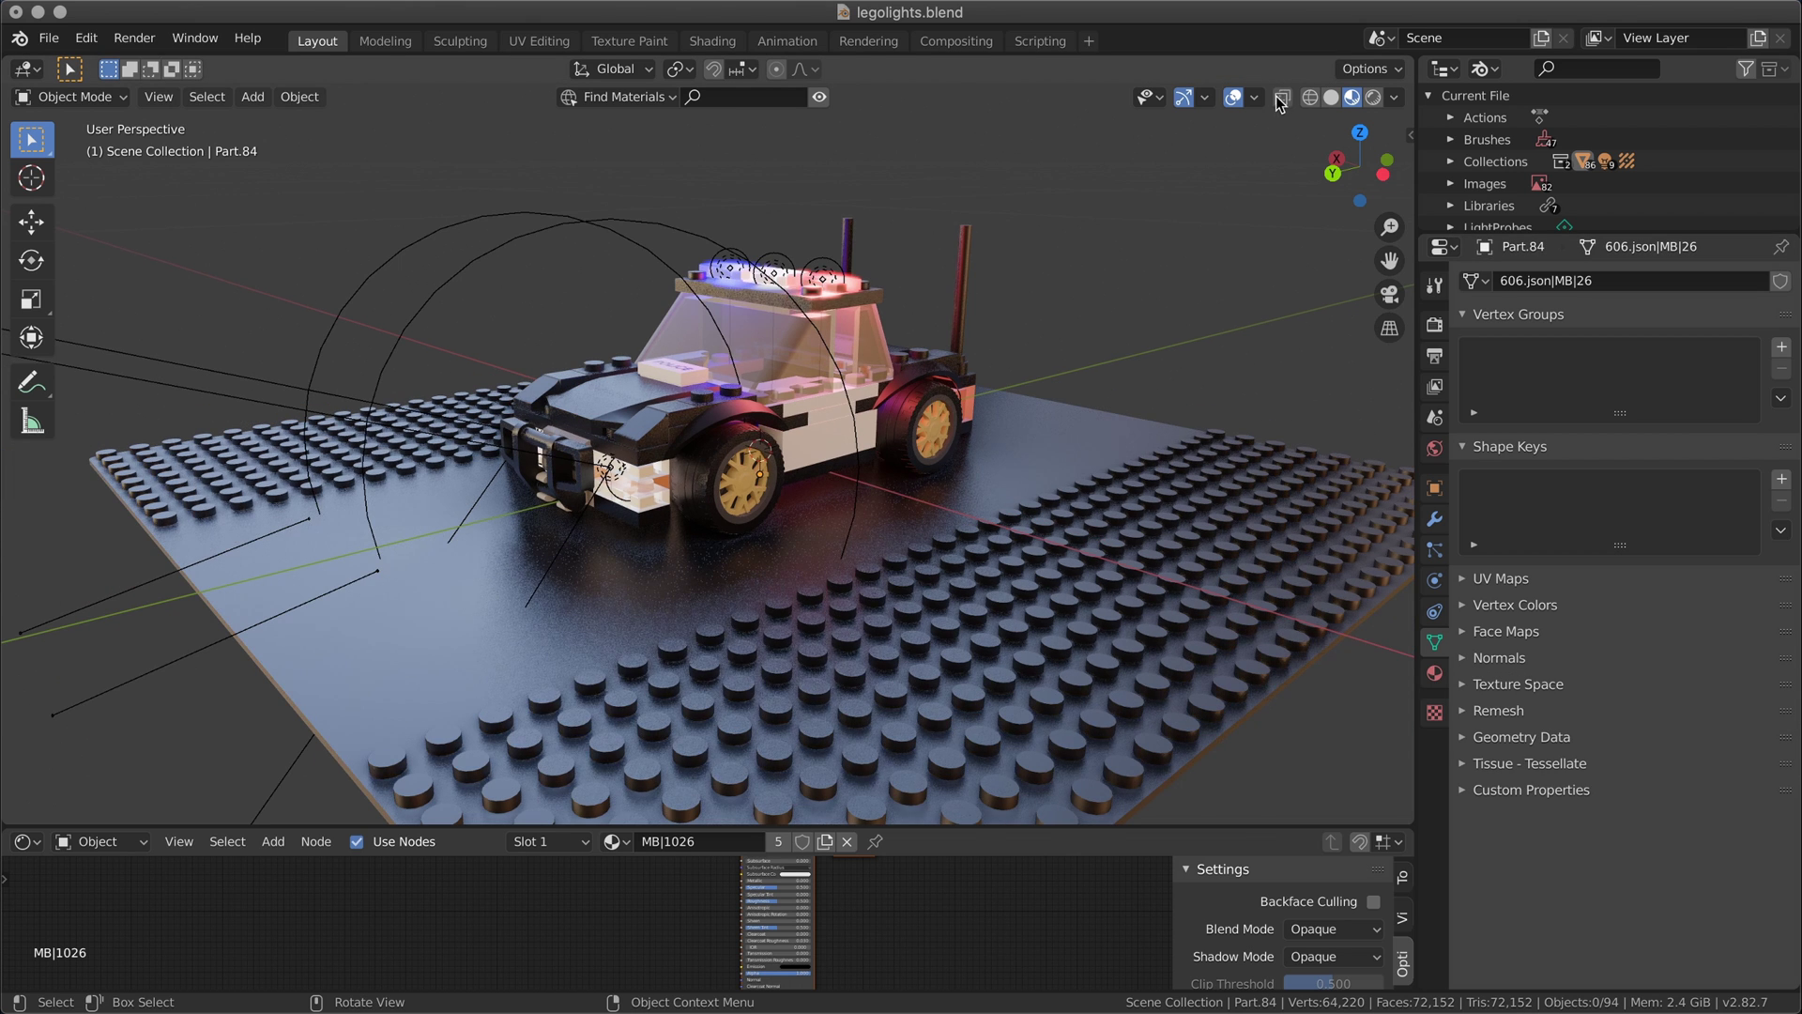
pyautogui.click(1234, 96)
pyautogui.moveTo(1544, 230); pyautogui.dragTo(1544, 627)
pyautogui.click(1450, 294)
pyautogui.scroll(-5, 1539, 268)
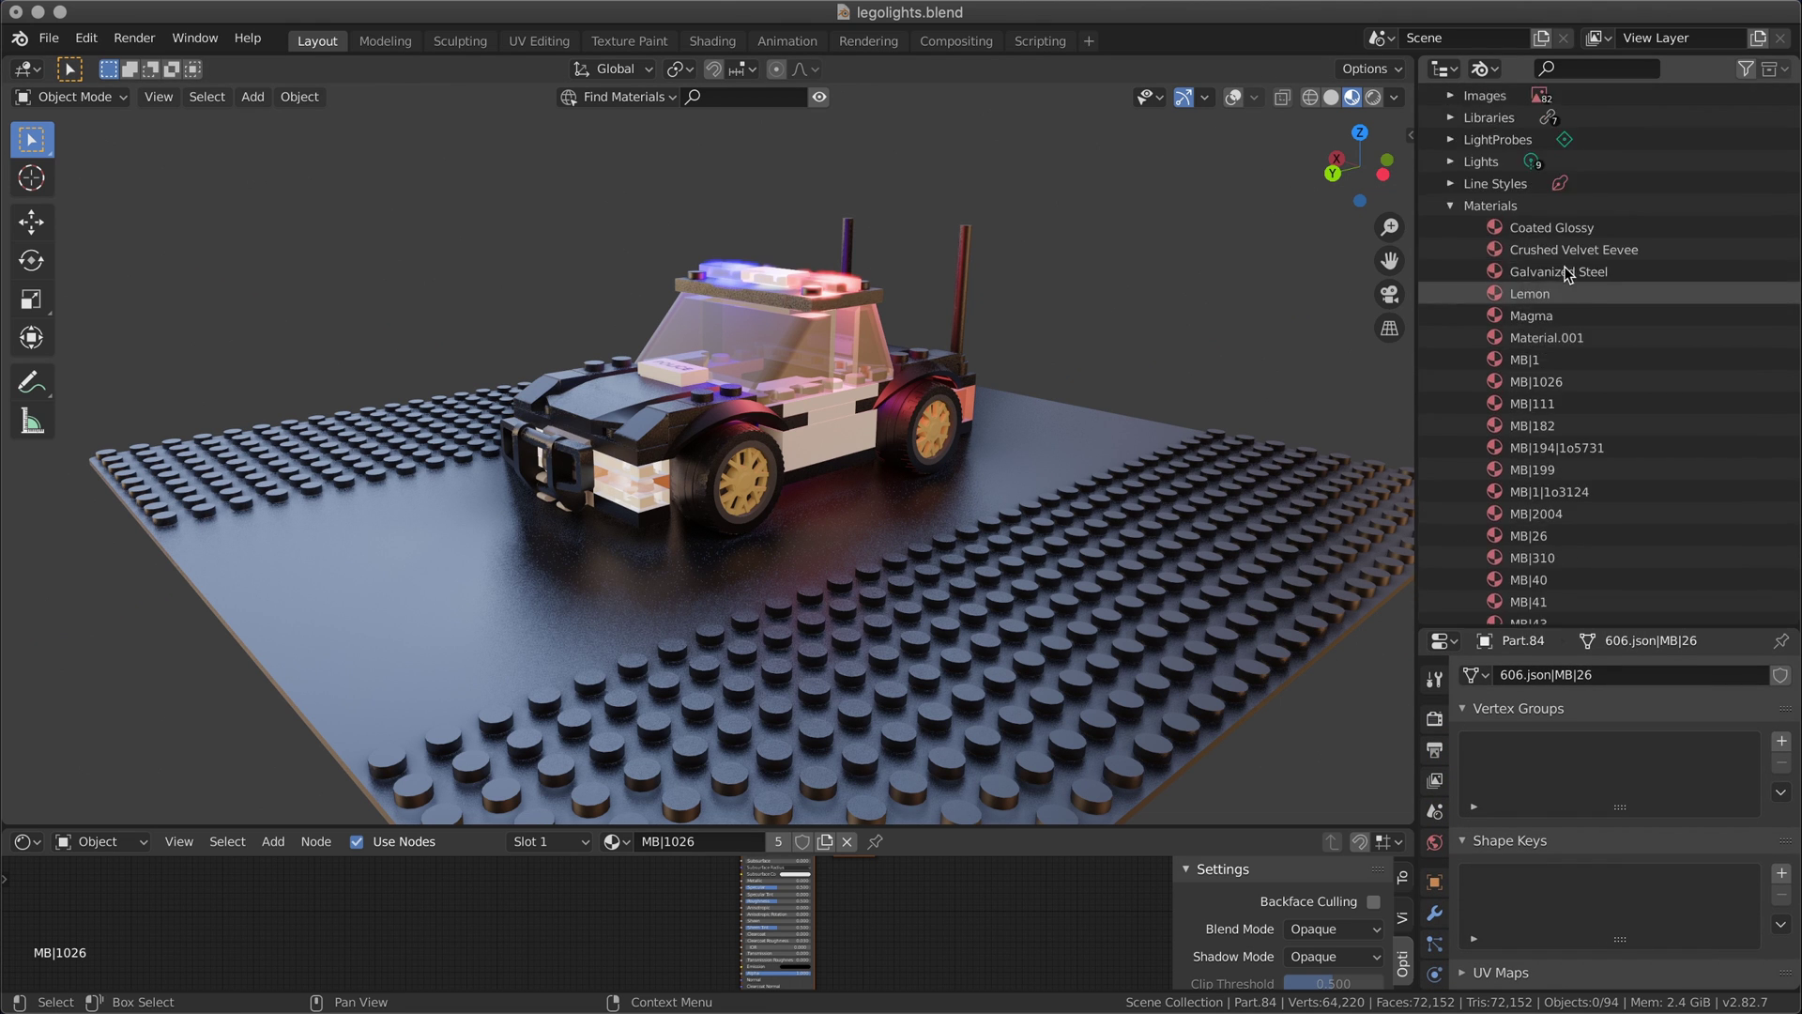
pyautogui.scroll(6, 1566, 266)
pyautogui.scroll(-5, 1553, 244)
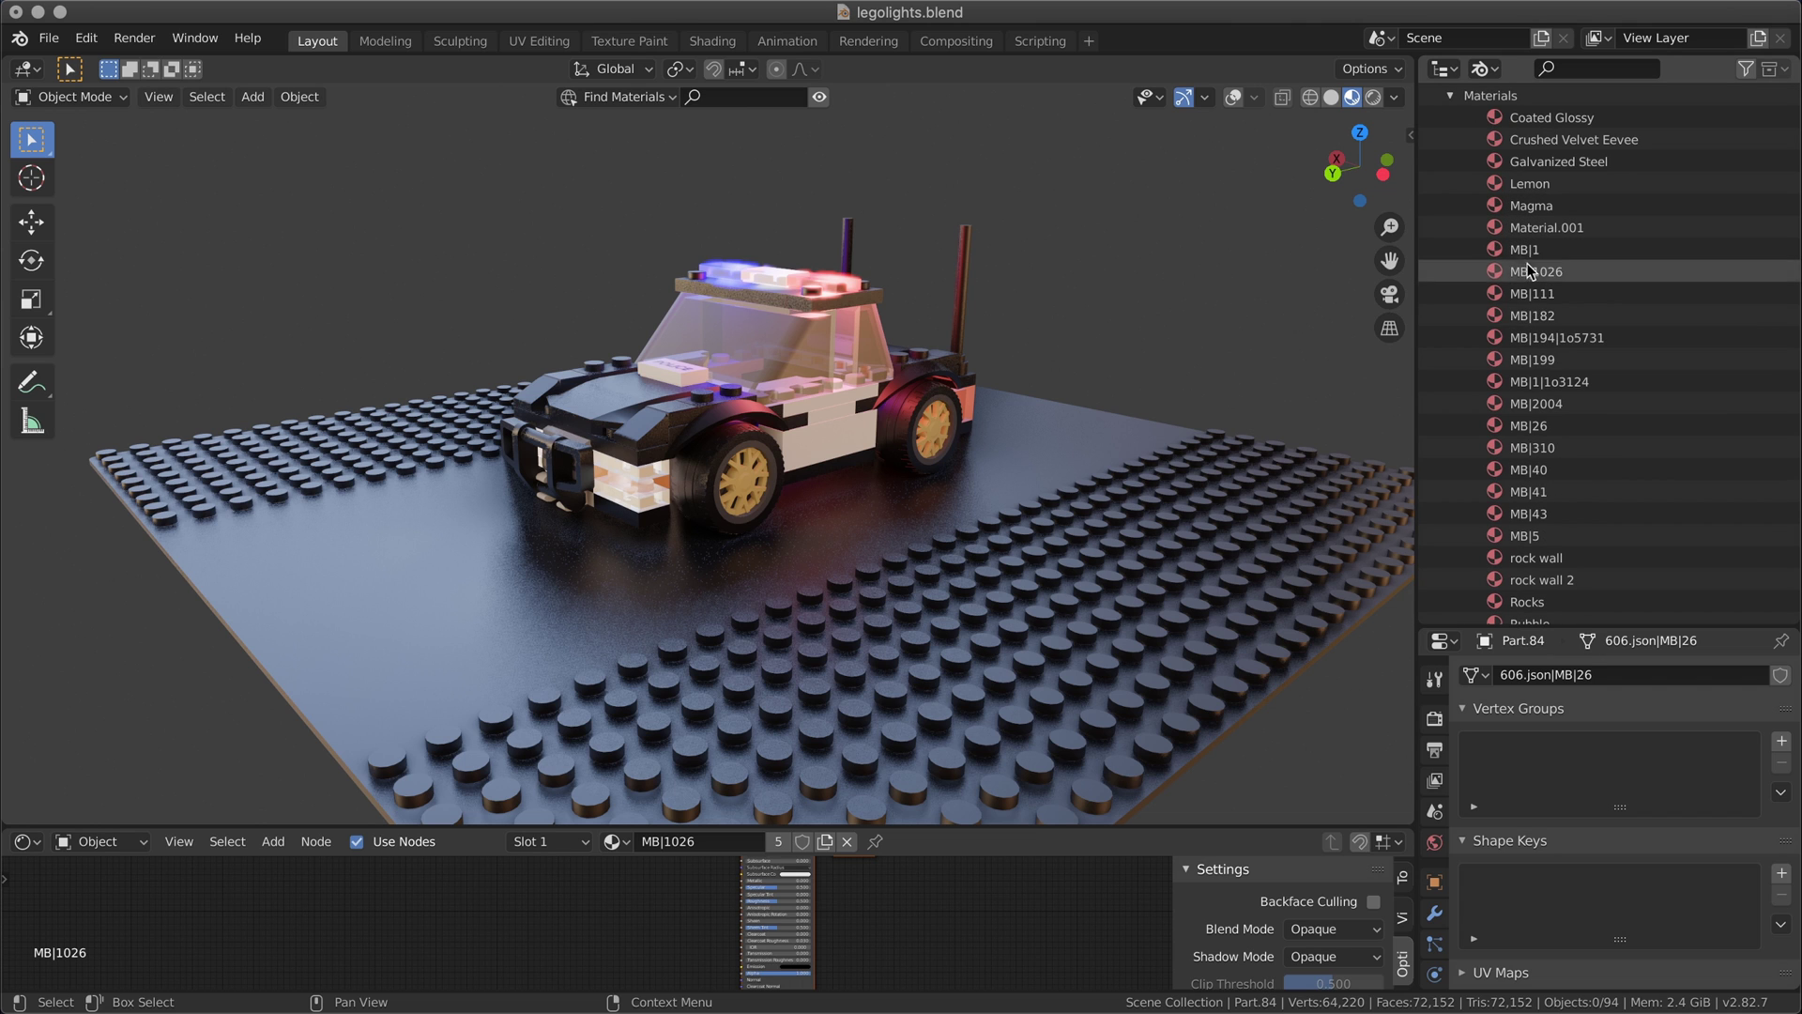
# Switch the outliner to Orphan Data and purge 61 images and 9 materials.
pyautogui.click(1486, 69)
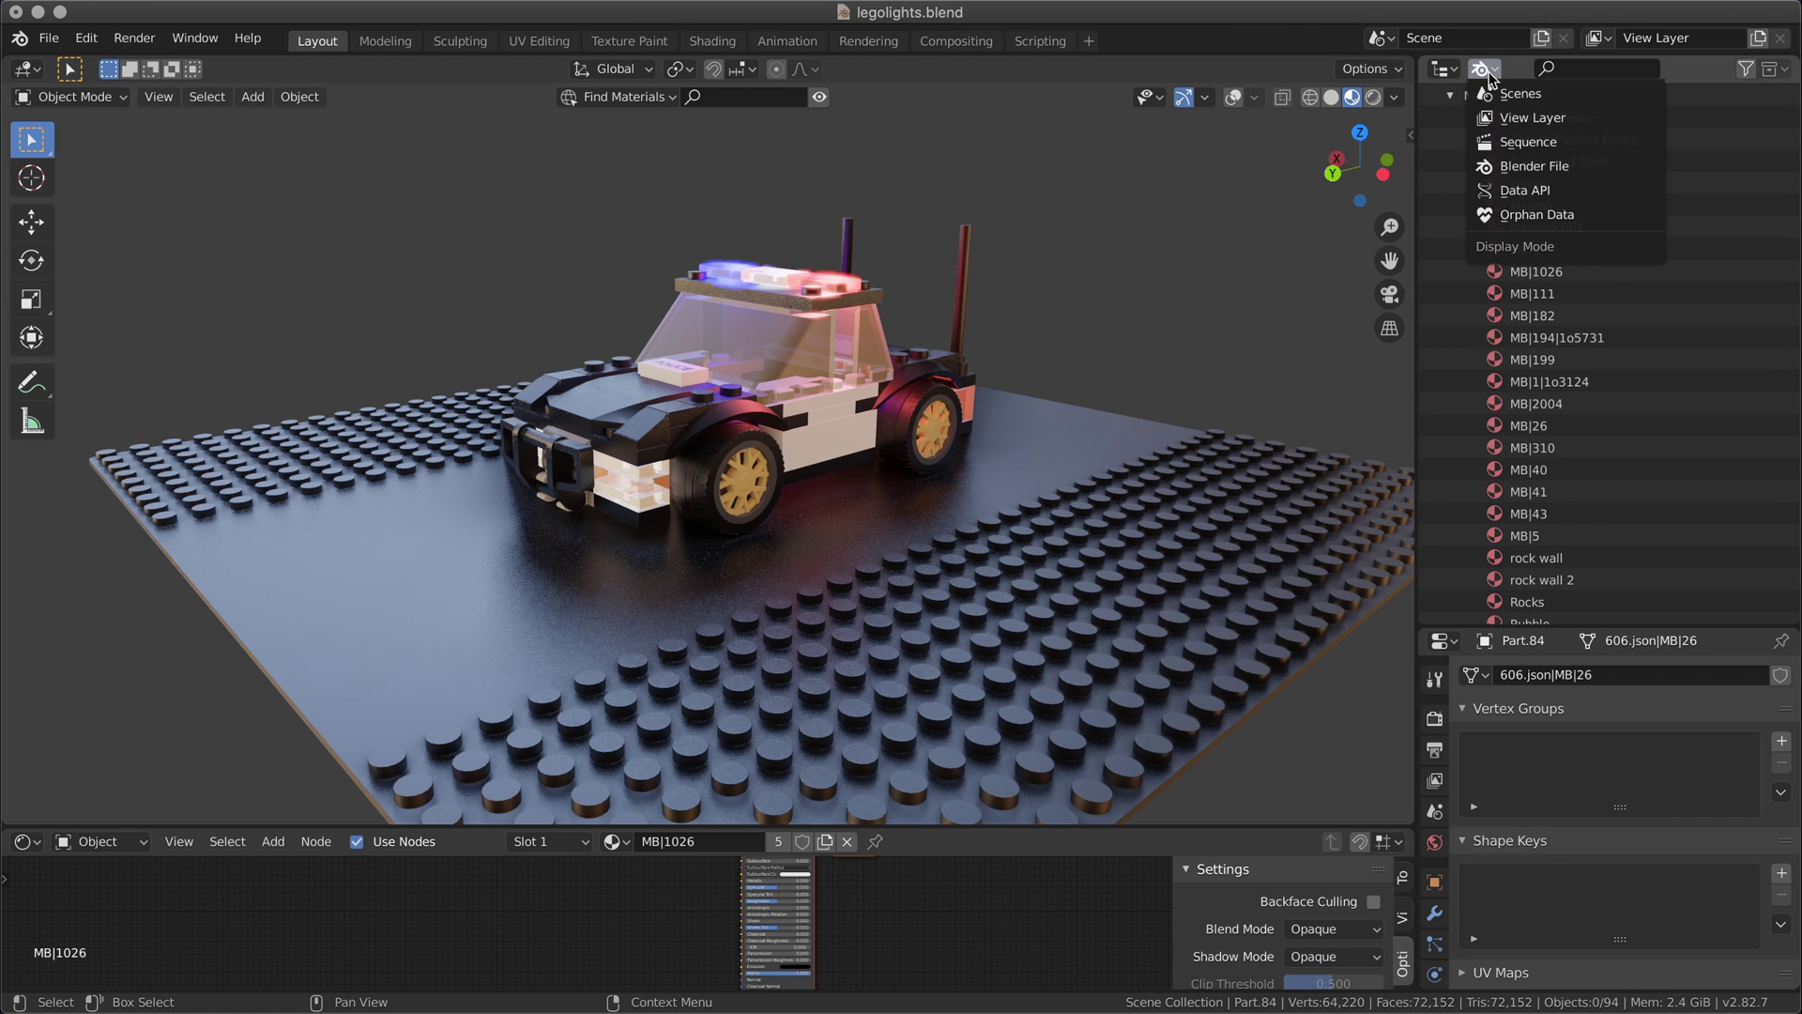
pyautogui.click(1524, 214)
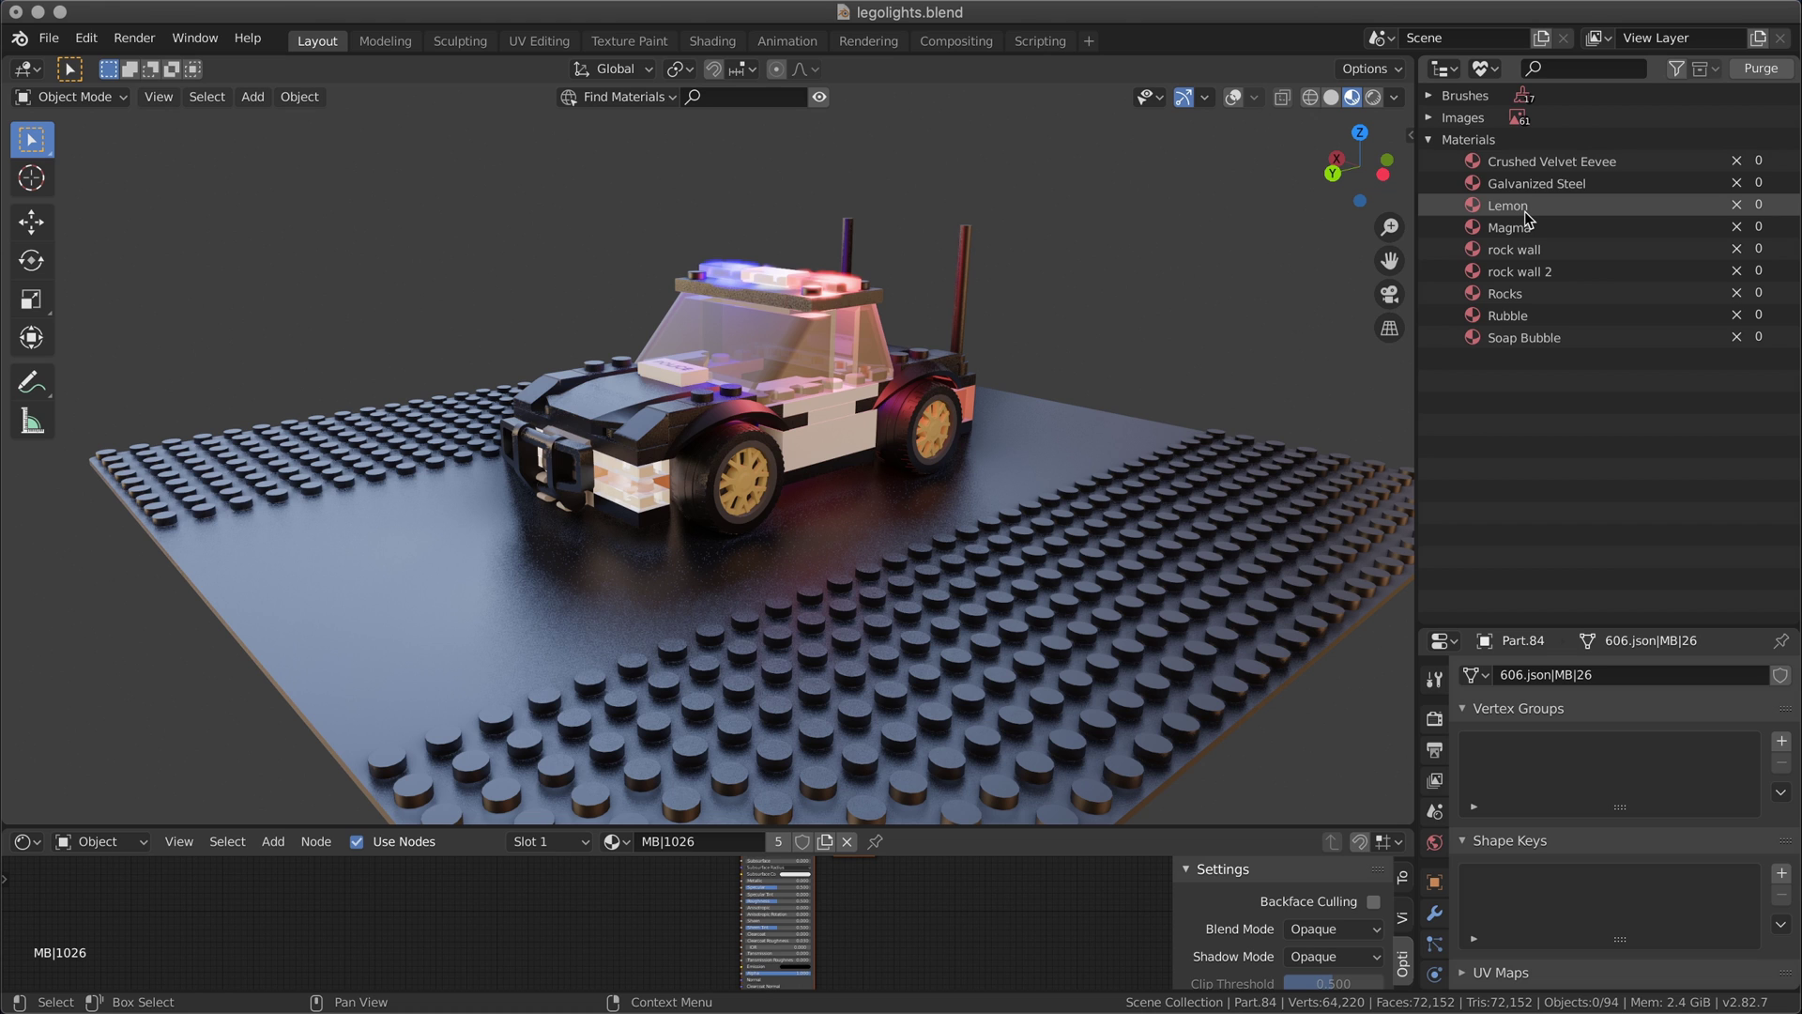
pyautogui.click(1747, 71)
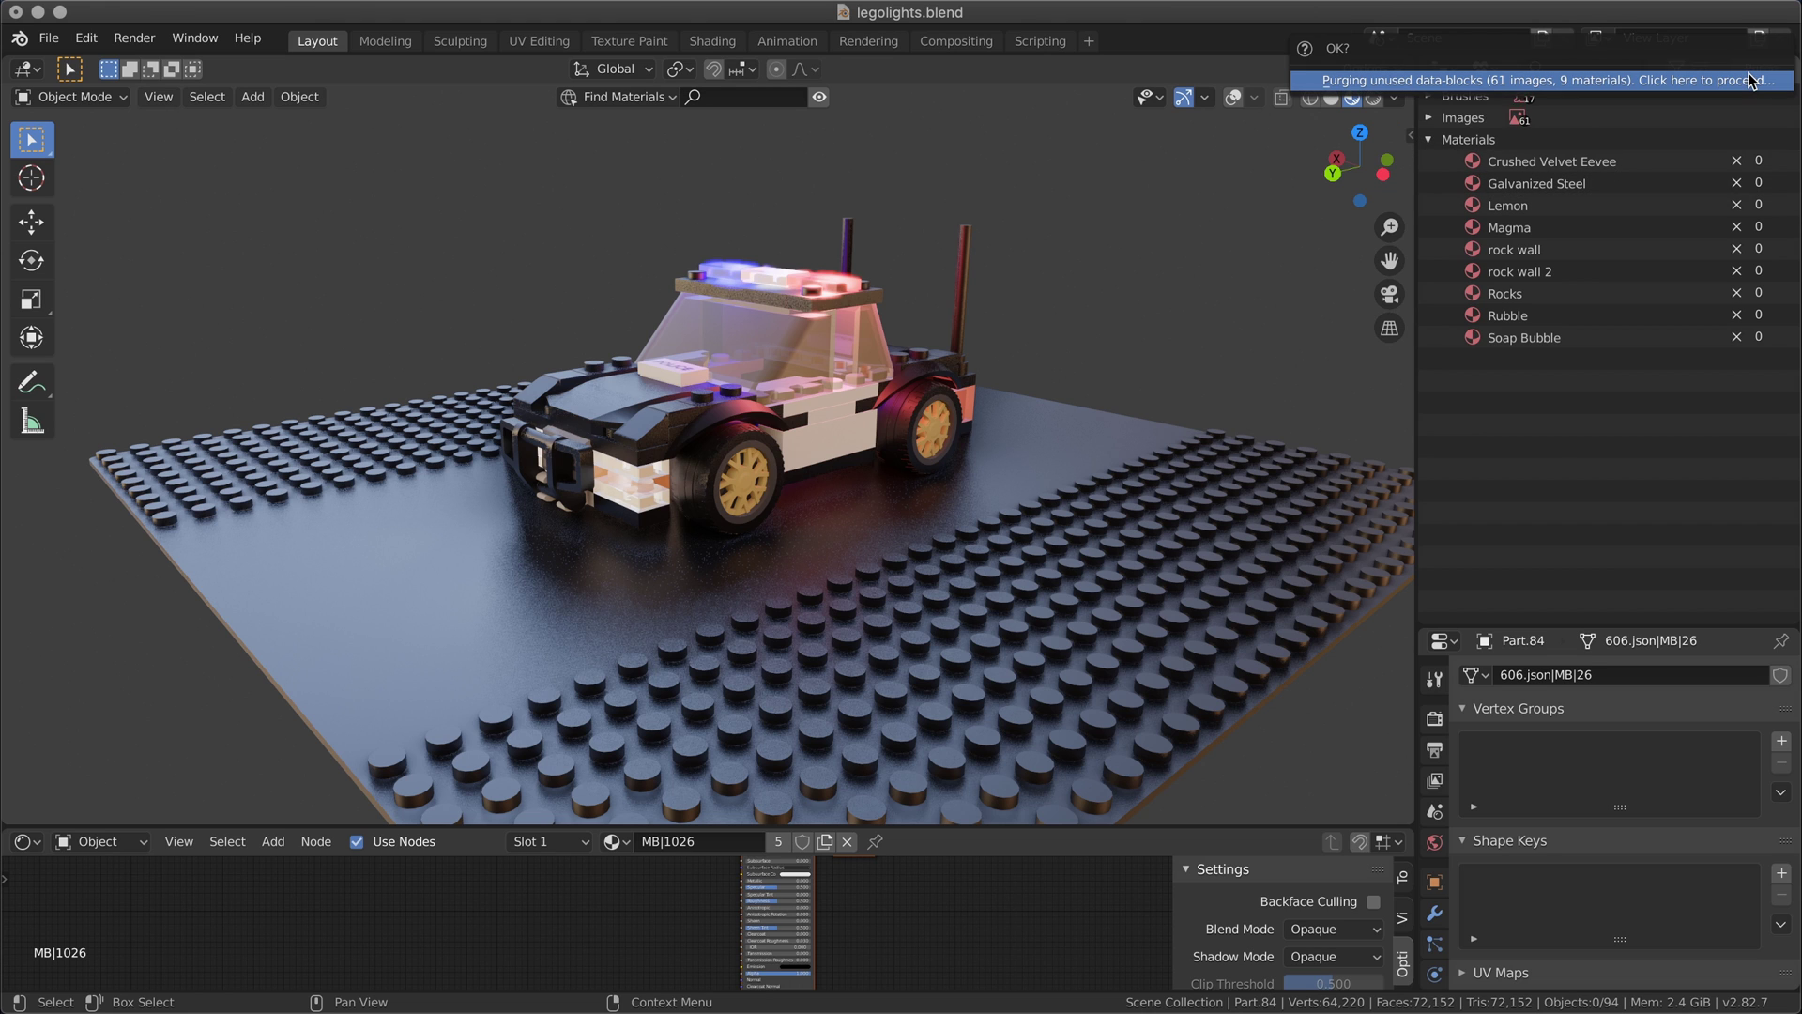
pyautogui.click(1751, 82)
pyautogui.click(1430, 139)
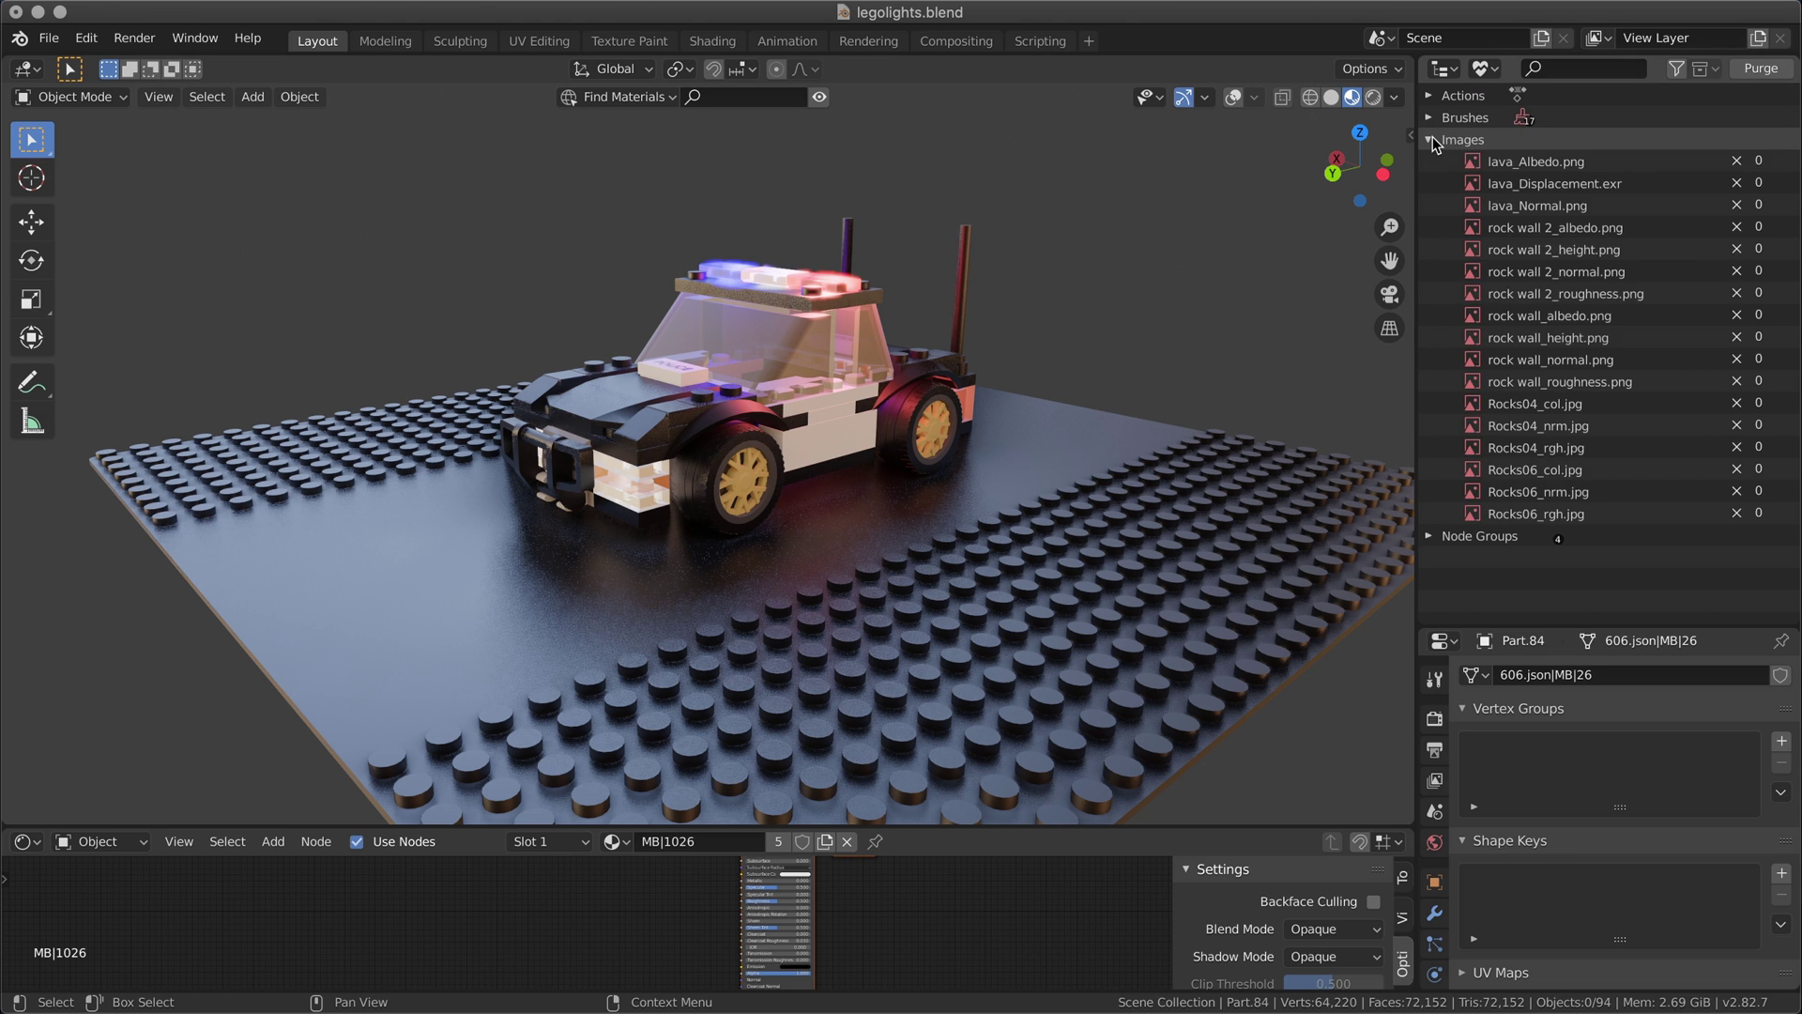
pyautogui.click(1430, 139)
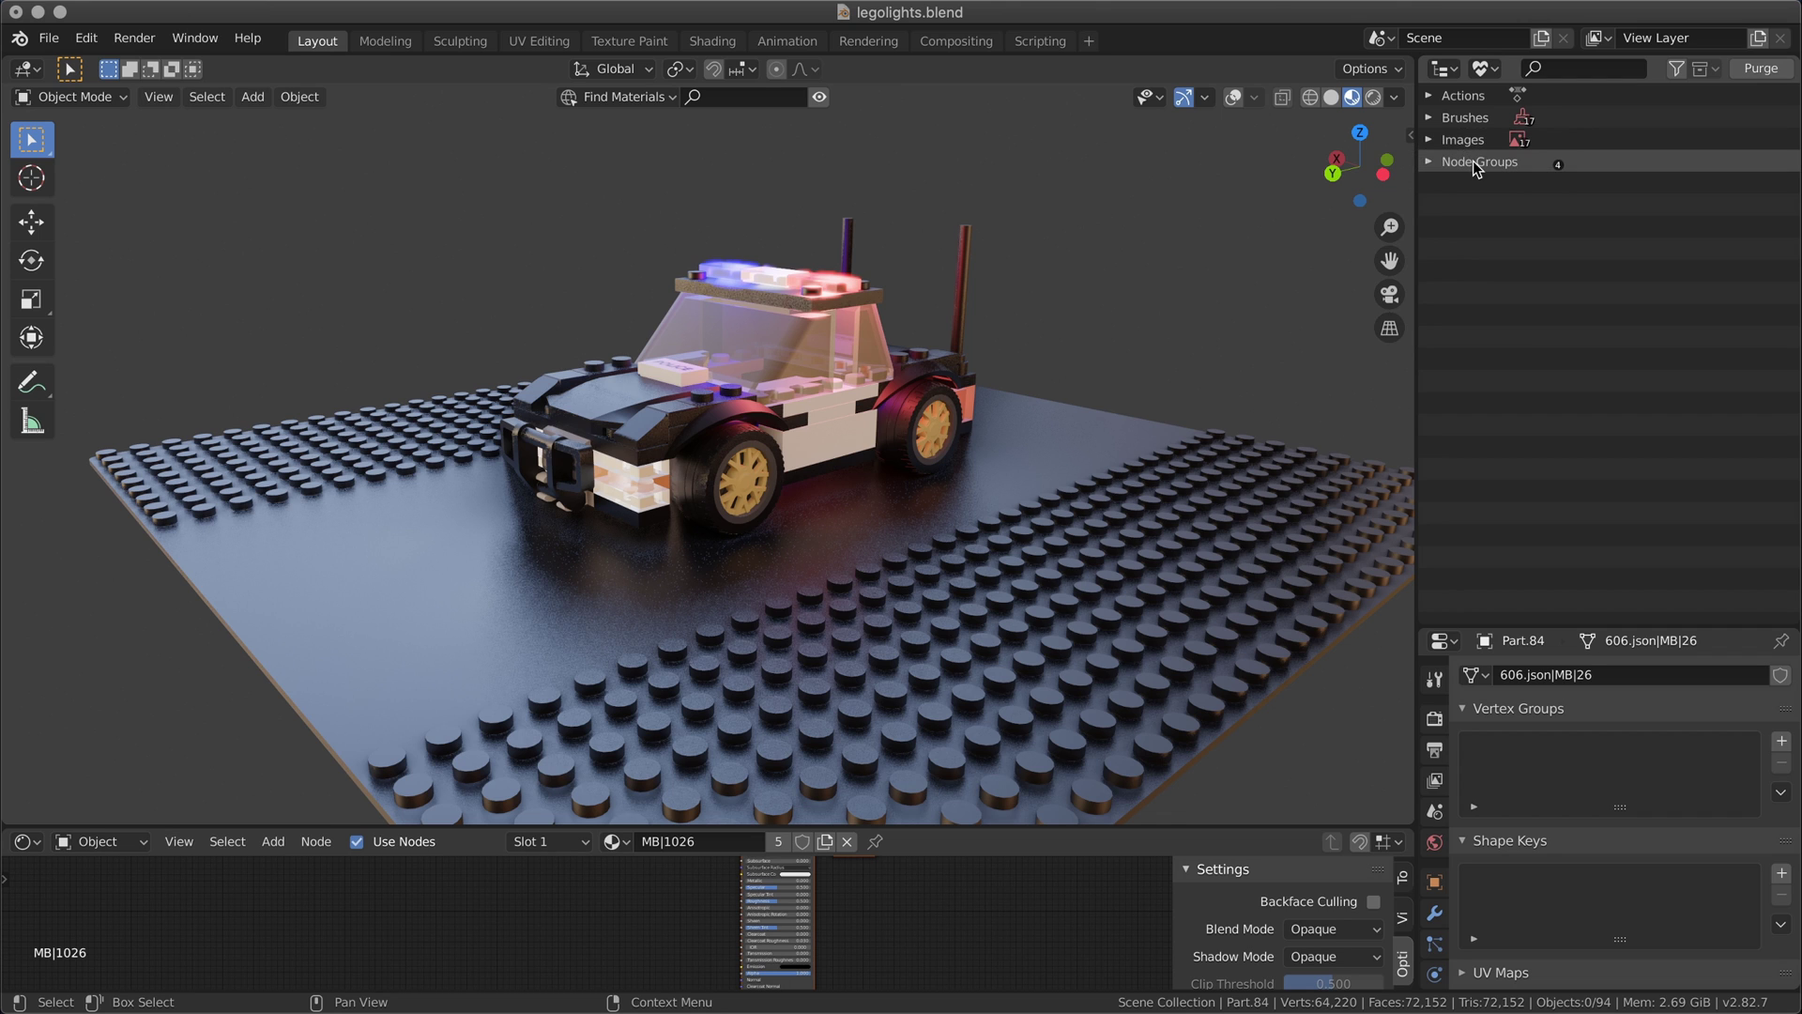
# Purge the remaining orphan data-blocks and switch the outliner back to Blender File.
pyautogui.click(1760, 70)
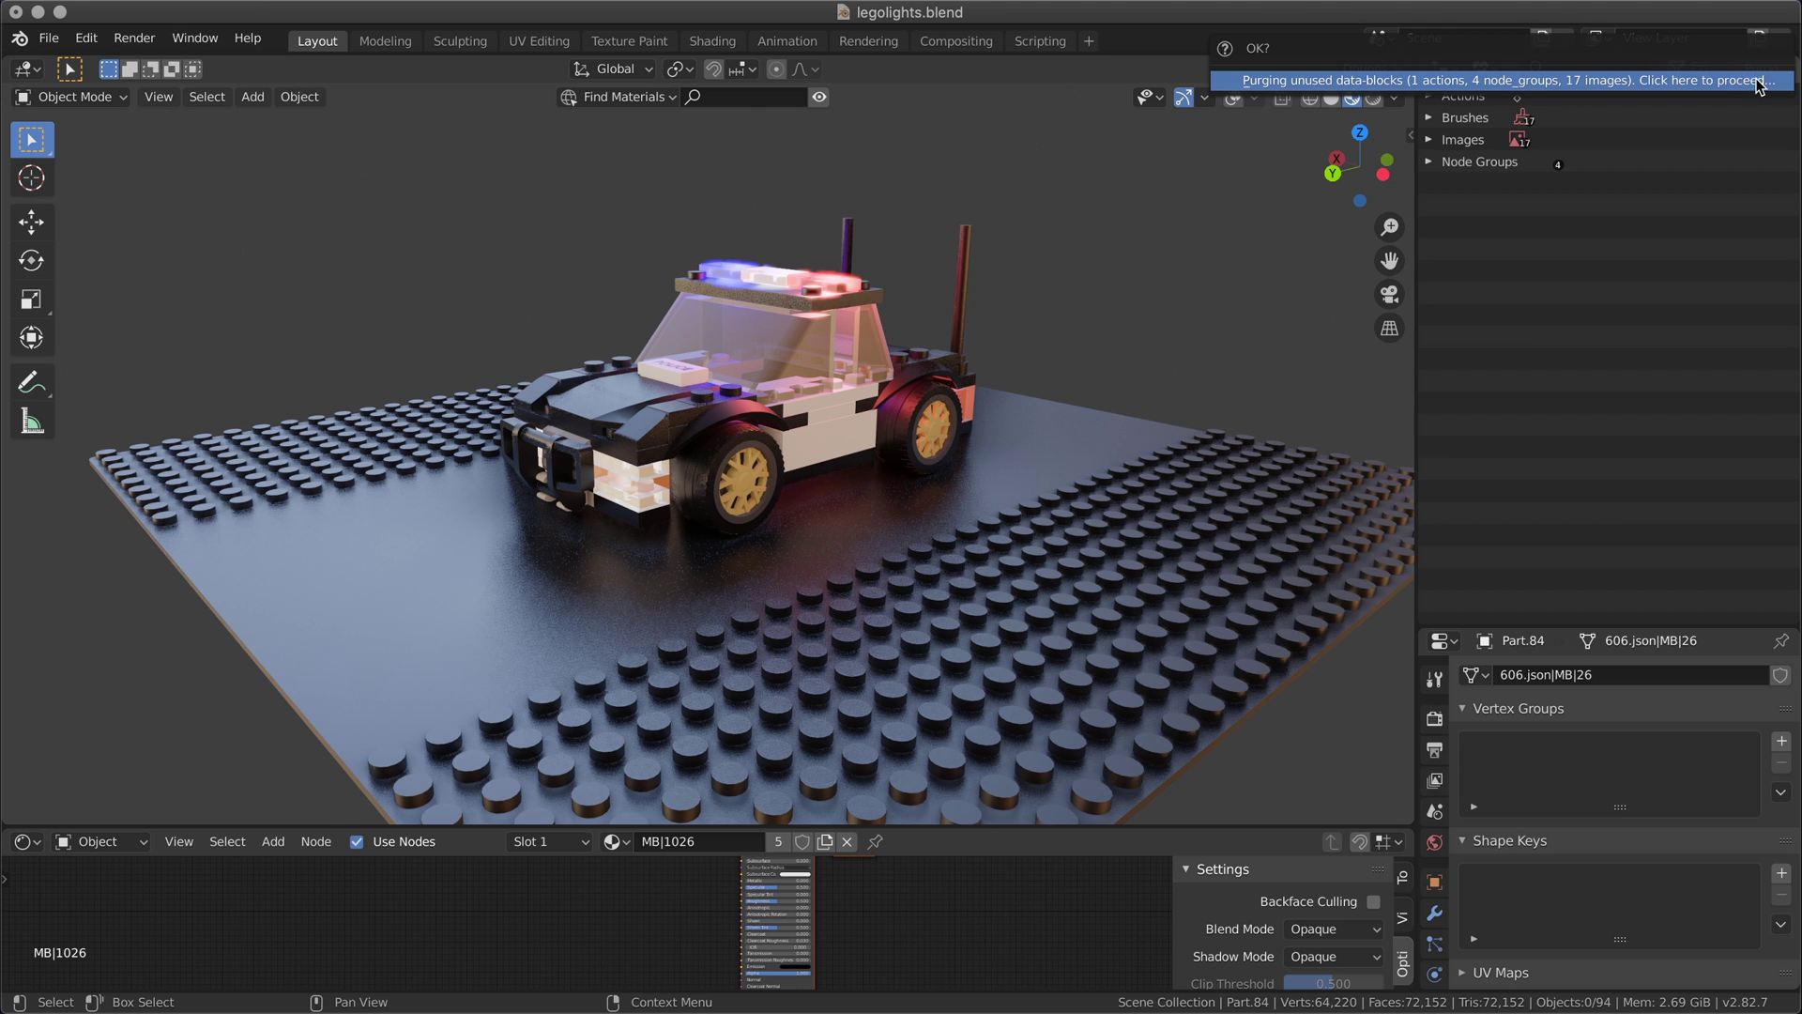
pyautogui.click(1461, 88)
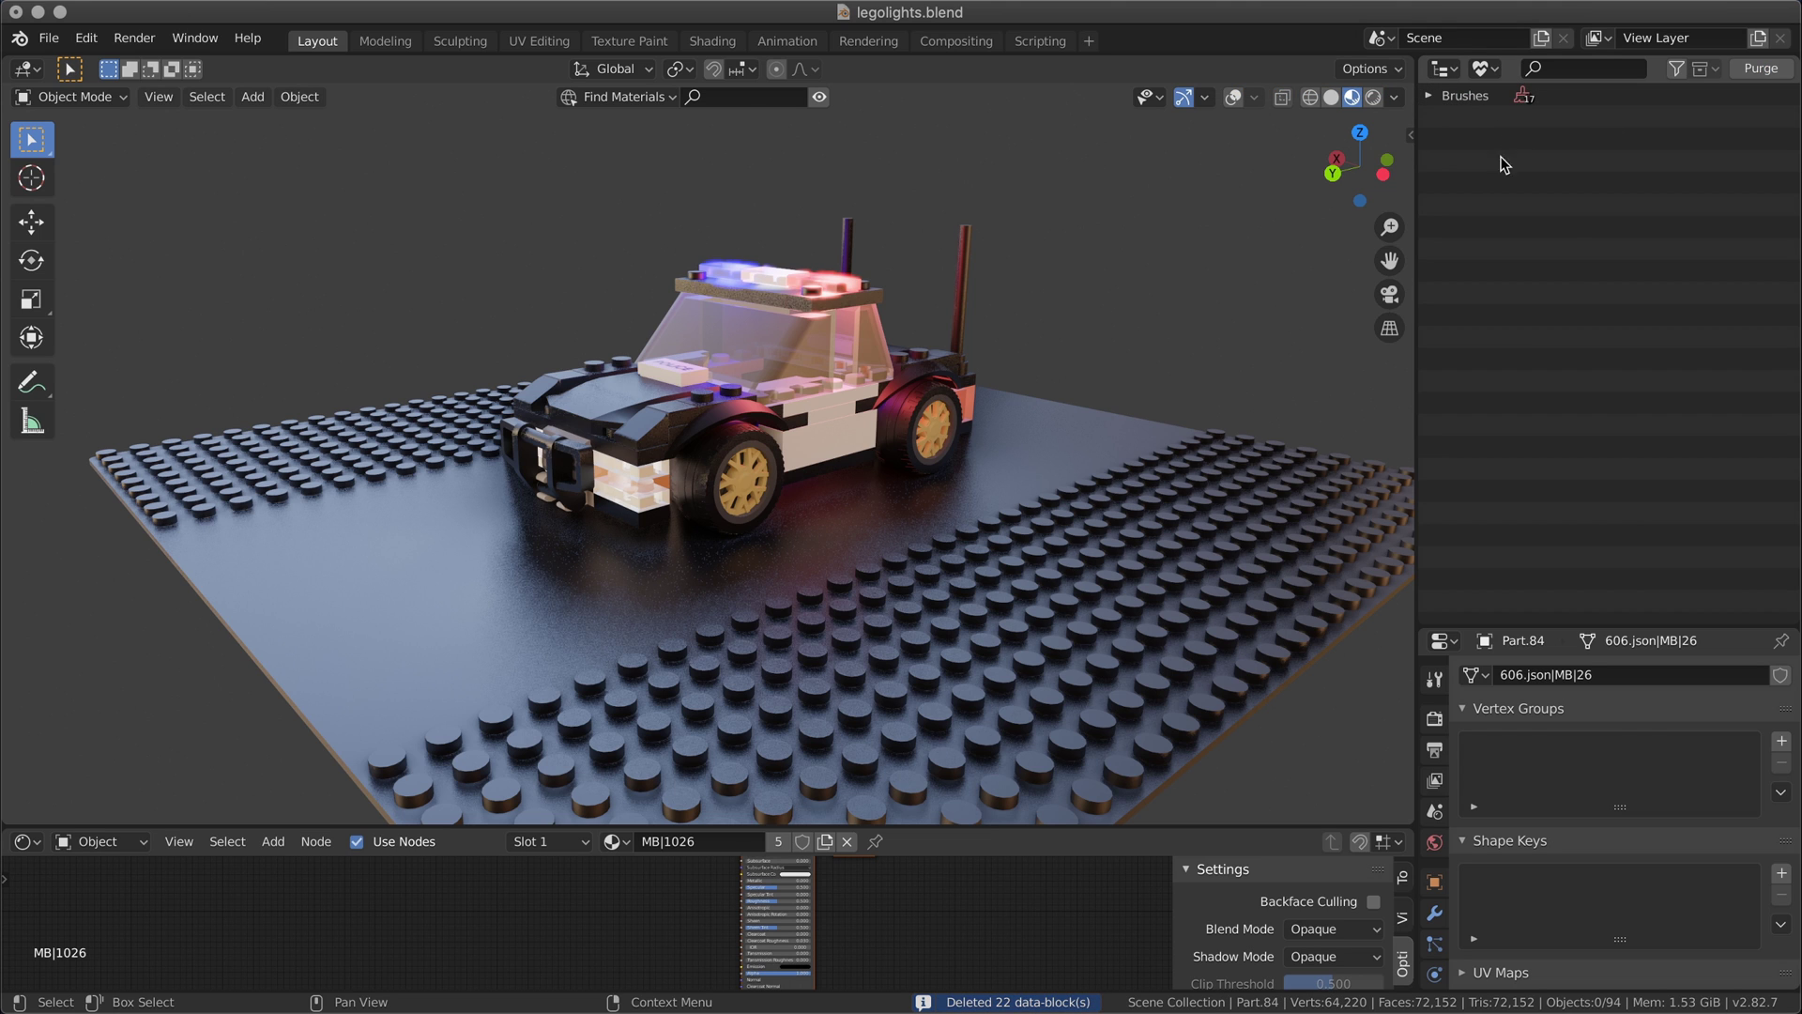
pyautogui.click(1481, 70)
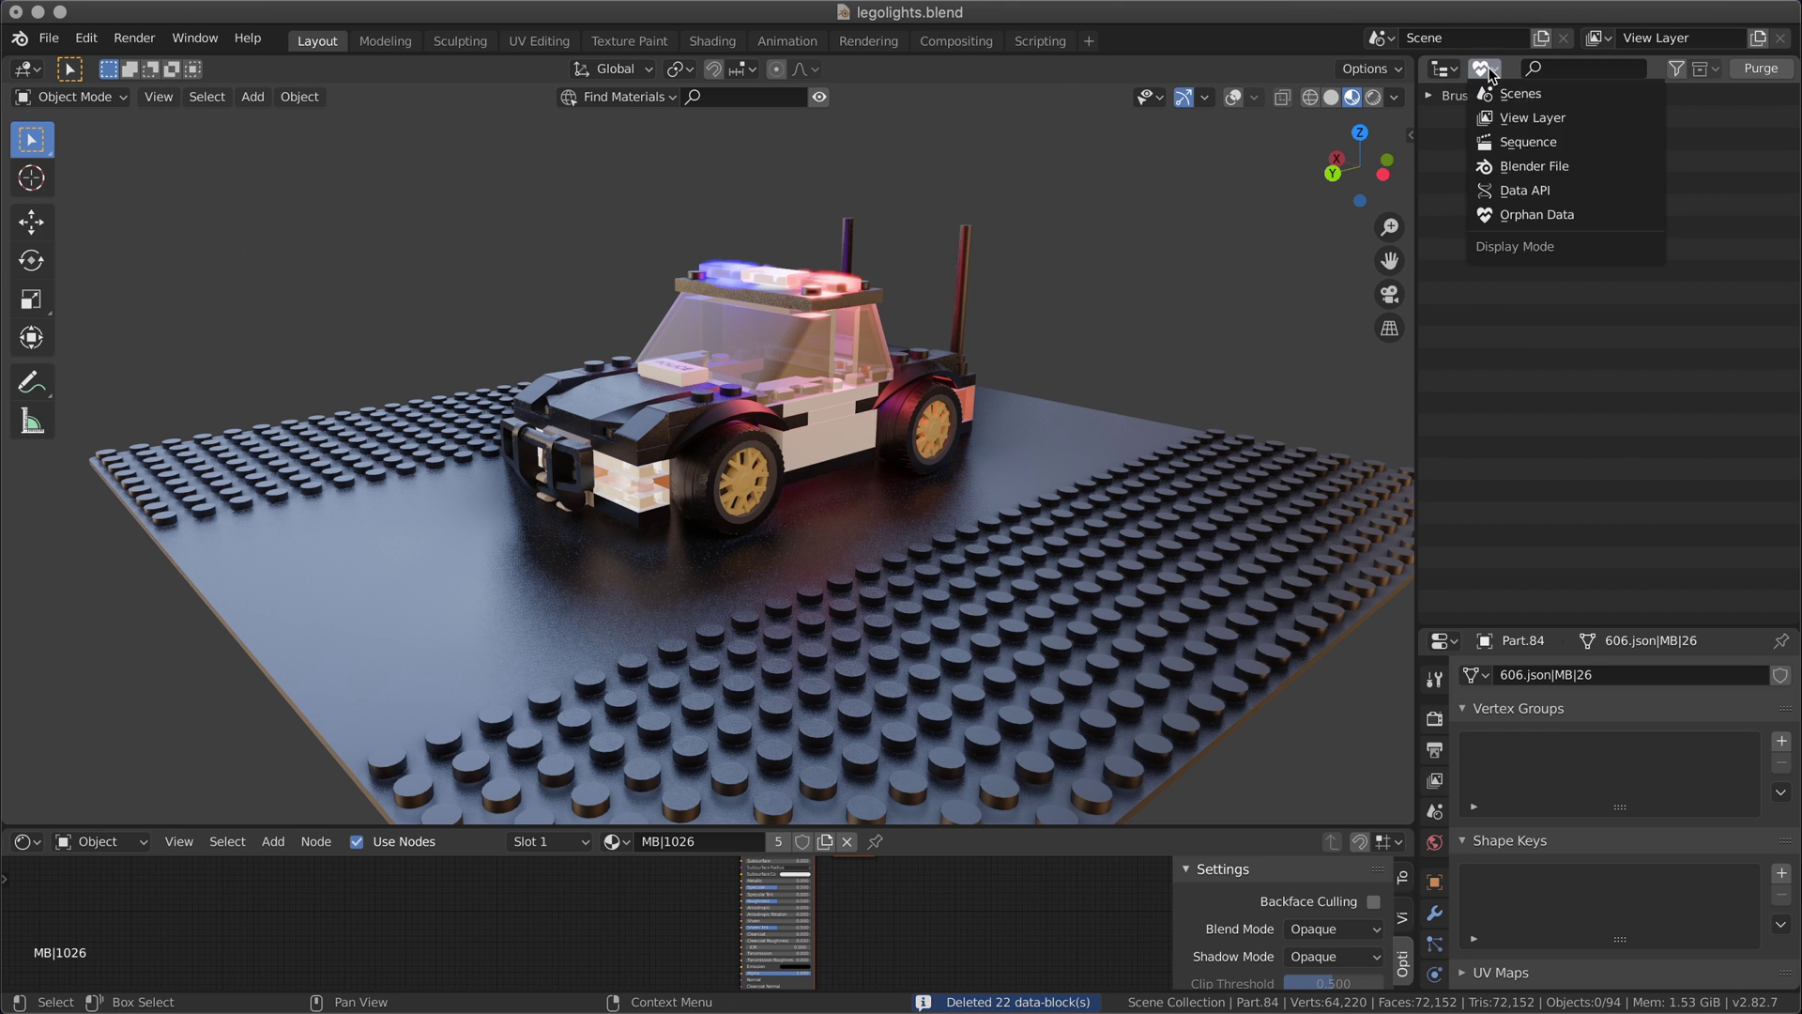
pyautogui.click(1530, 166)
pyautogui.scroll(-1, 1539, 197)
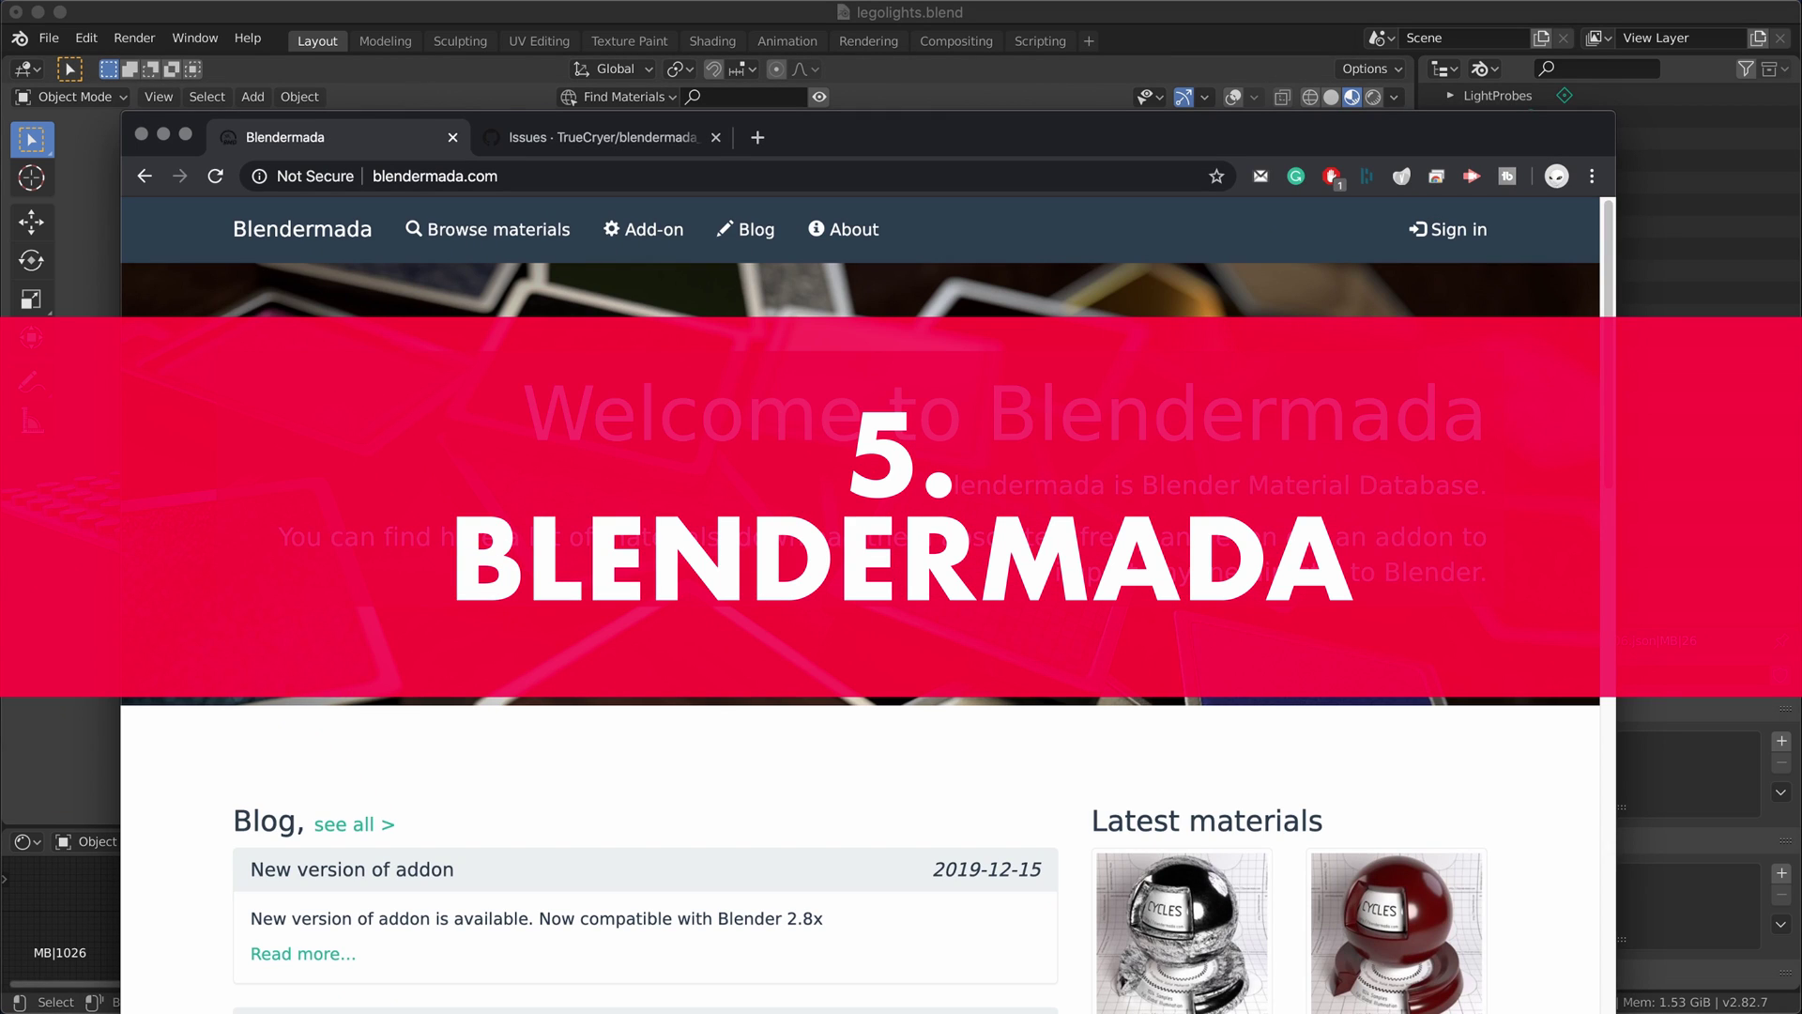
# Open the Blendermada materials catalogue and look through it.
pyautogui.click(488, 229)
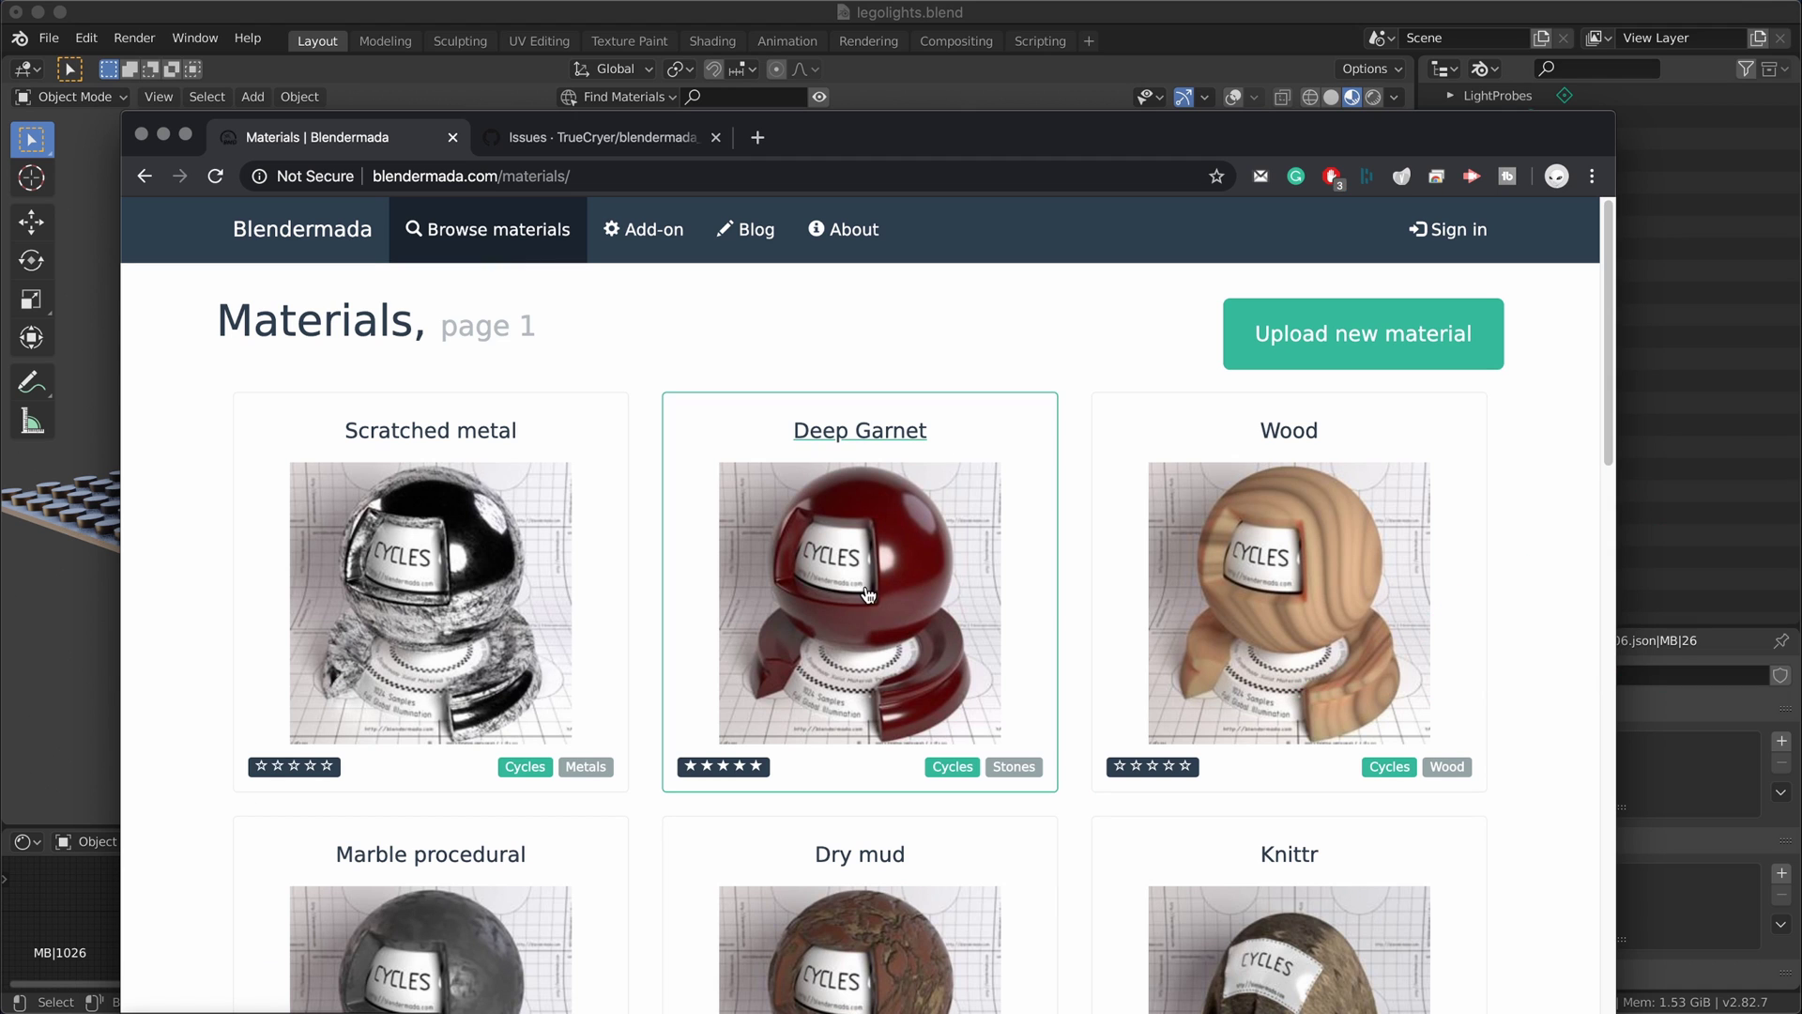
pyautogui.scroll(-3, 1242, 593)
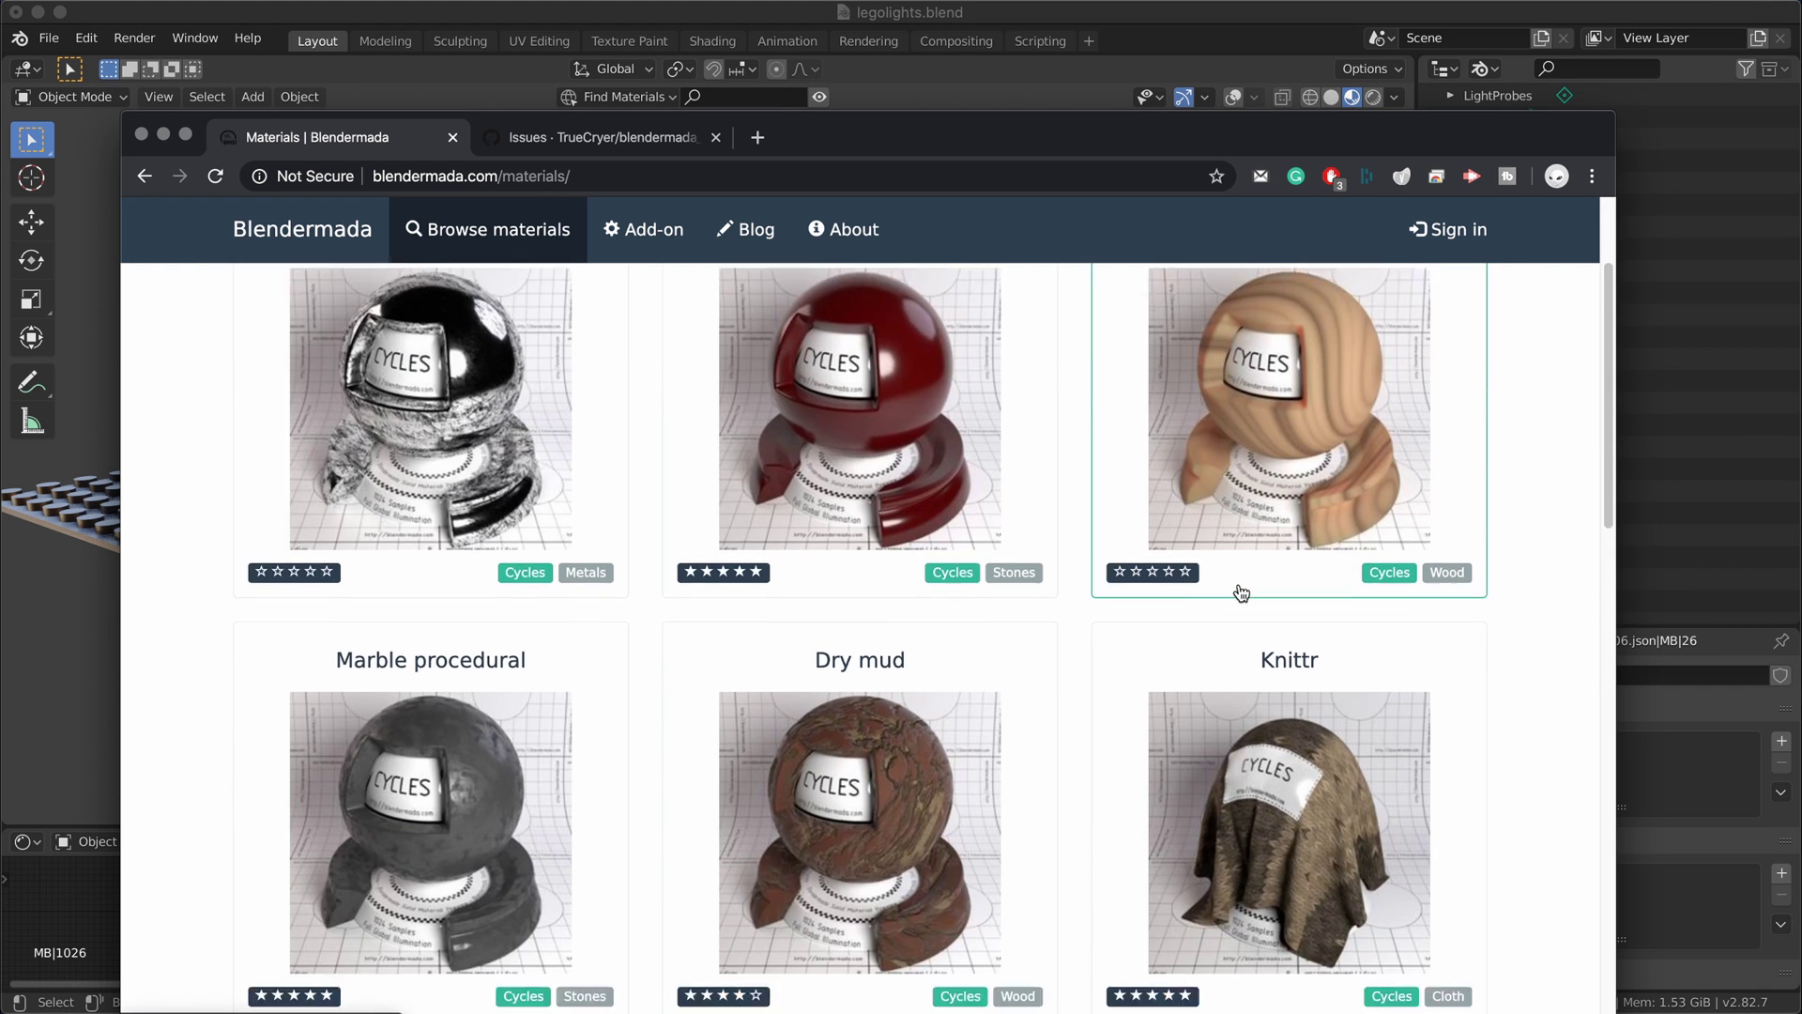
pyautogui.scroll(3, 1242, 592)
# Download add-on version 2.0-a for Blender 2.8 and check its GitHub issues page.
pyautogui.click(655, 237)
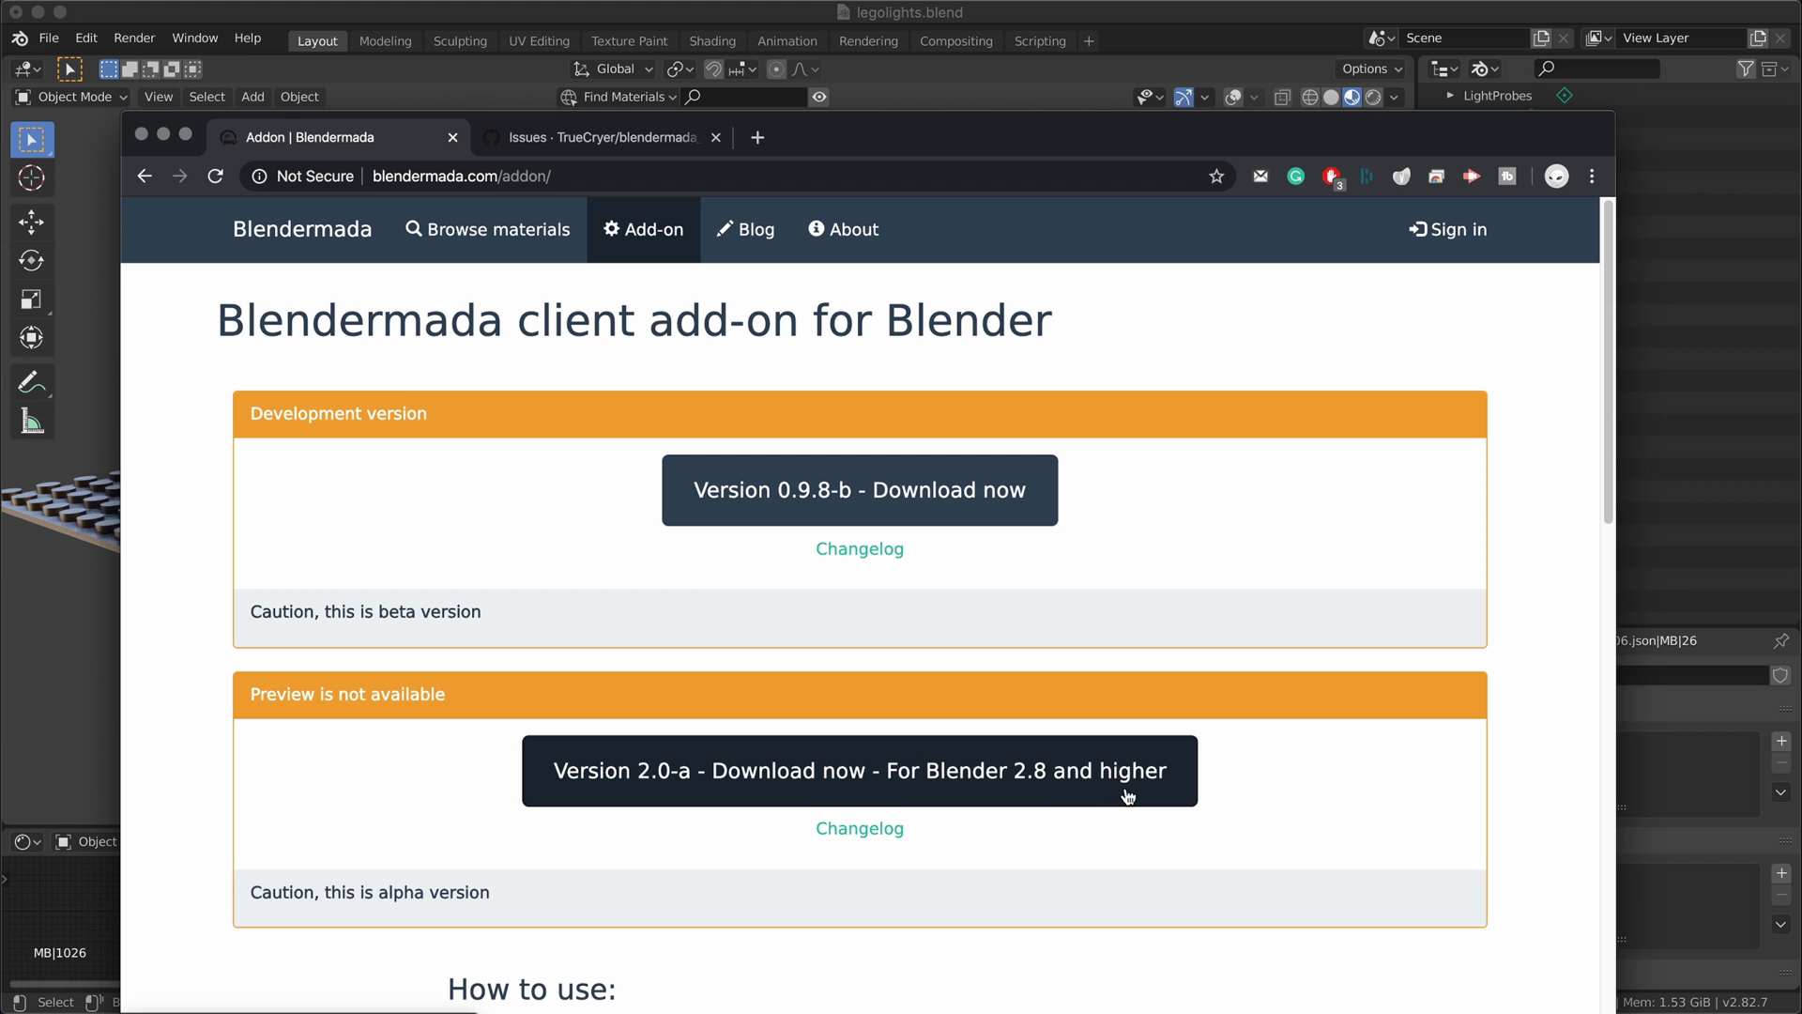
pyautogui.click(1072, 791)
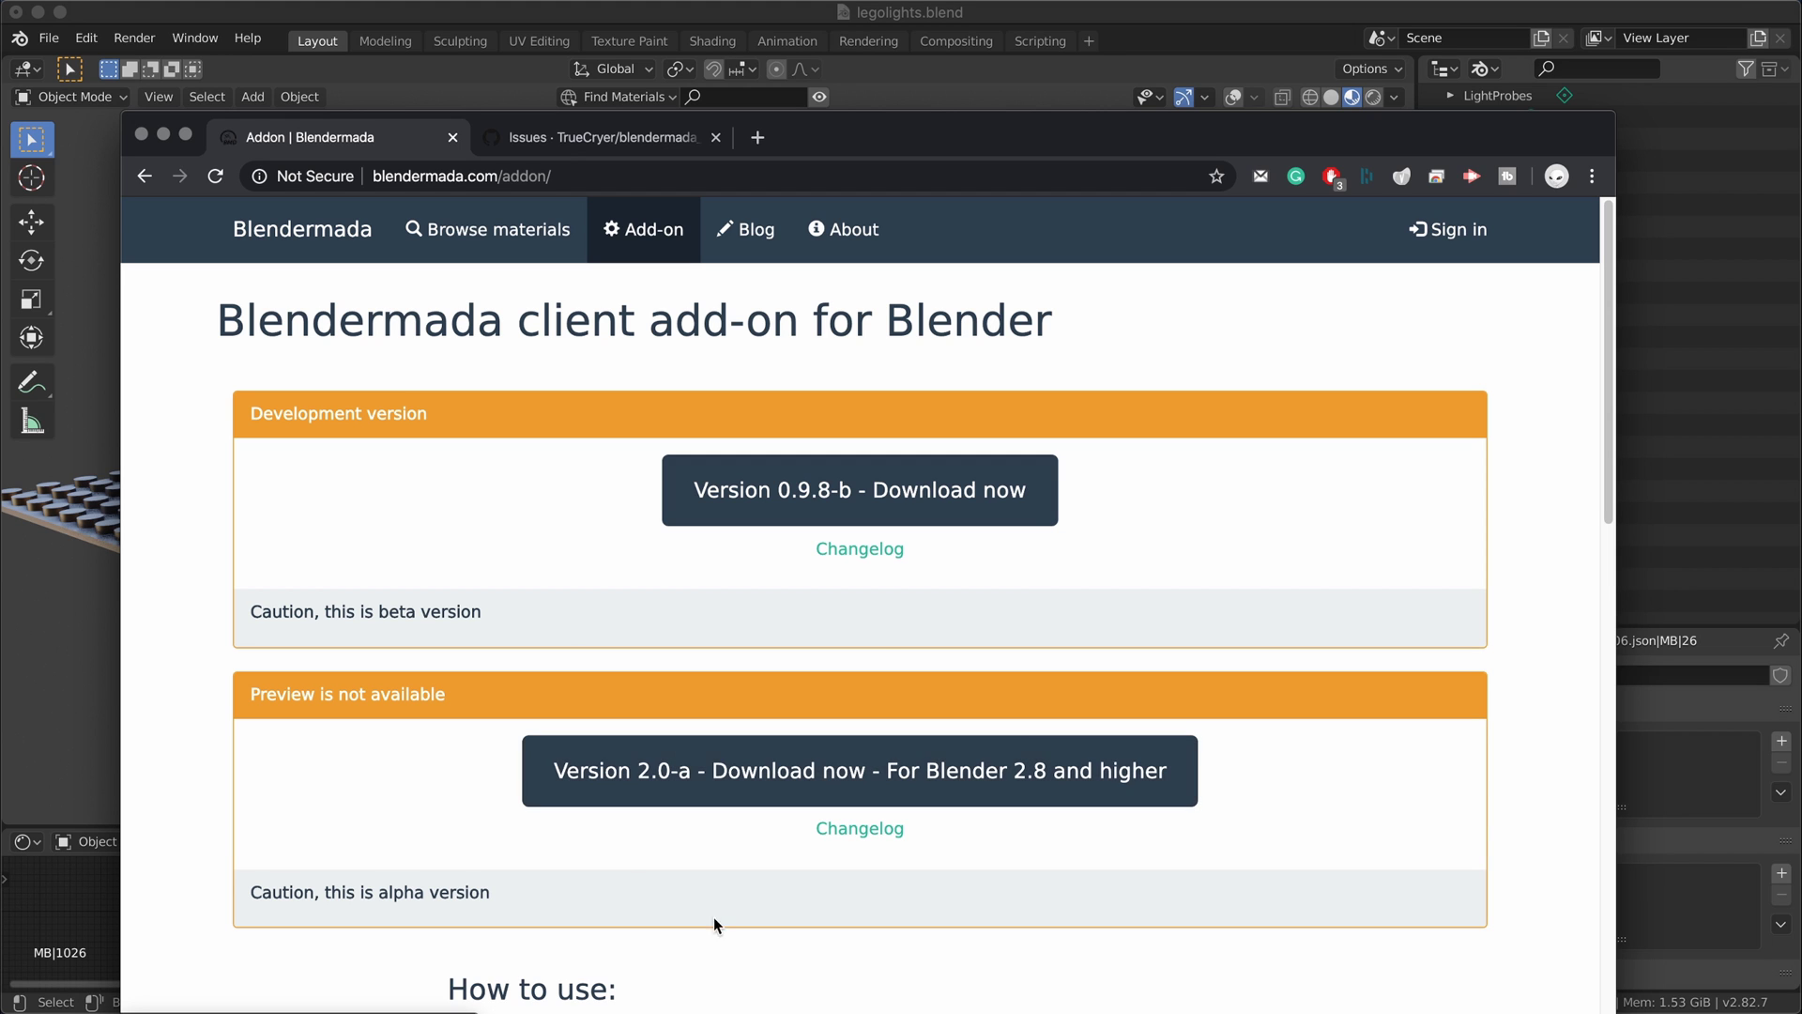
pyautogui.hotkey('ctrl', 'Tab')
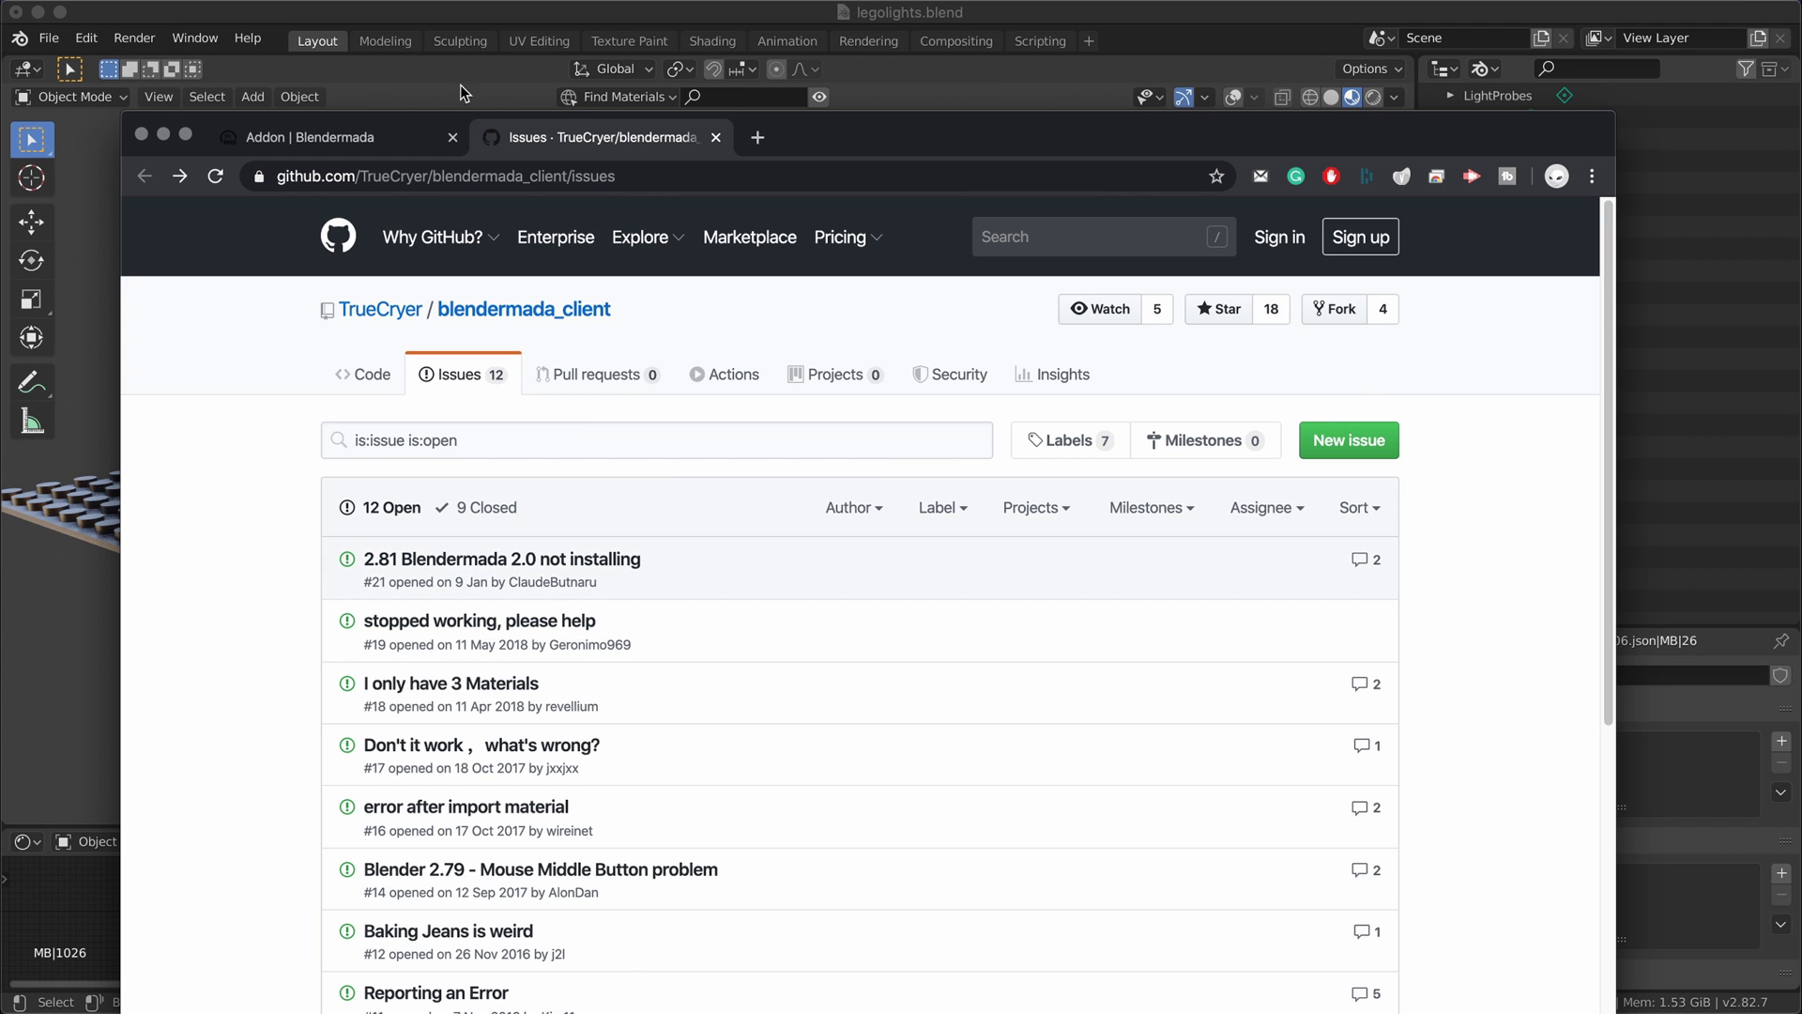
pyautogui.click(356, 149)
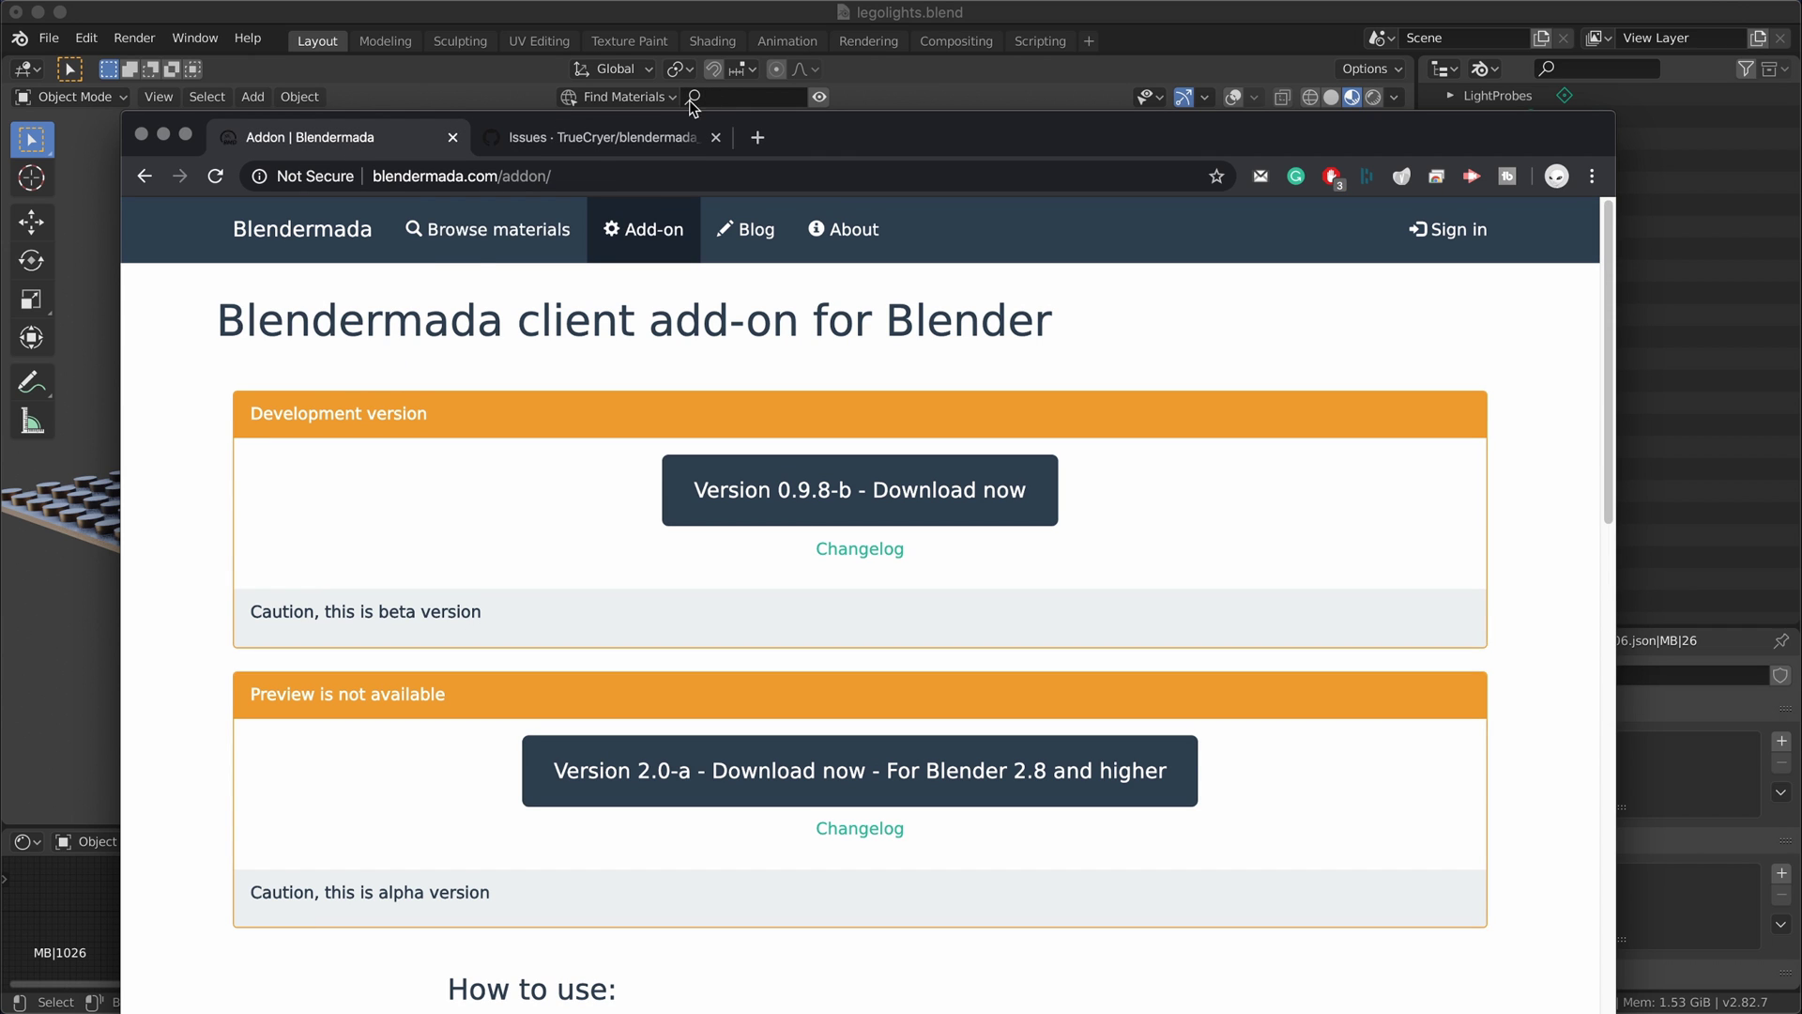
# Open the materials catalogue from the home page and page through to page 7.
pyautogui.click(472, 246)
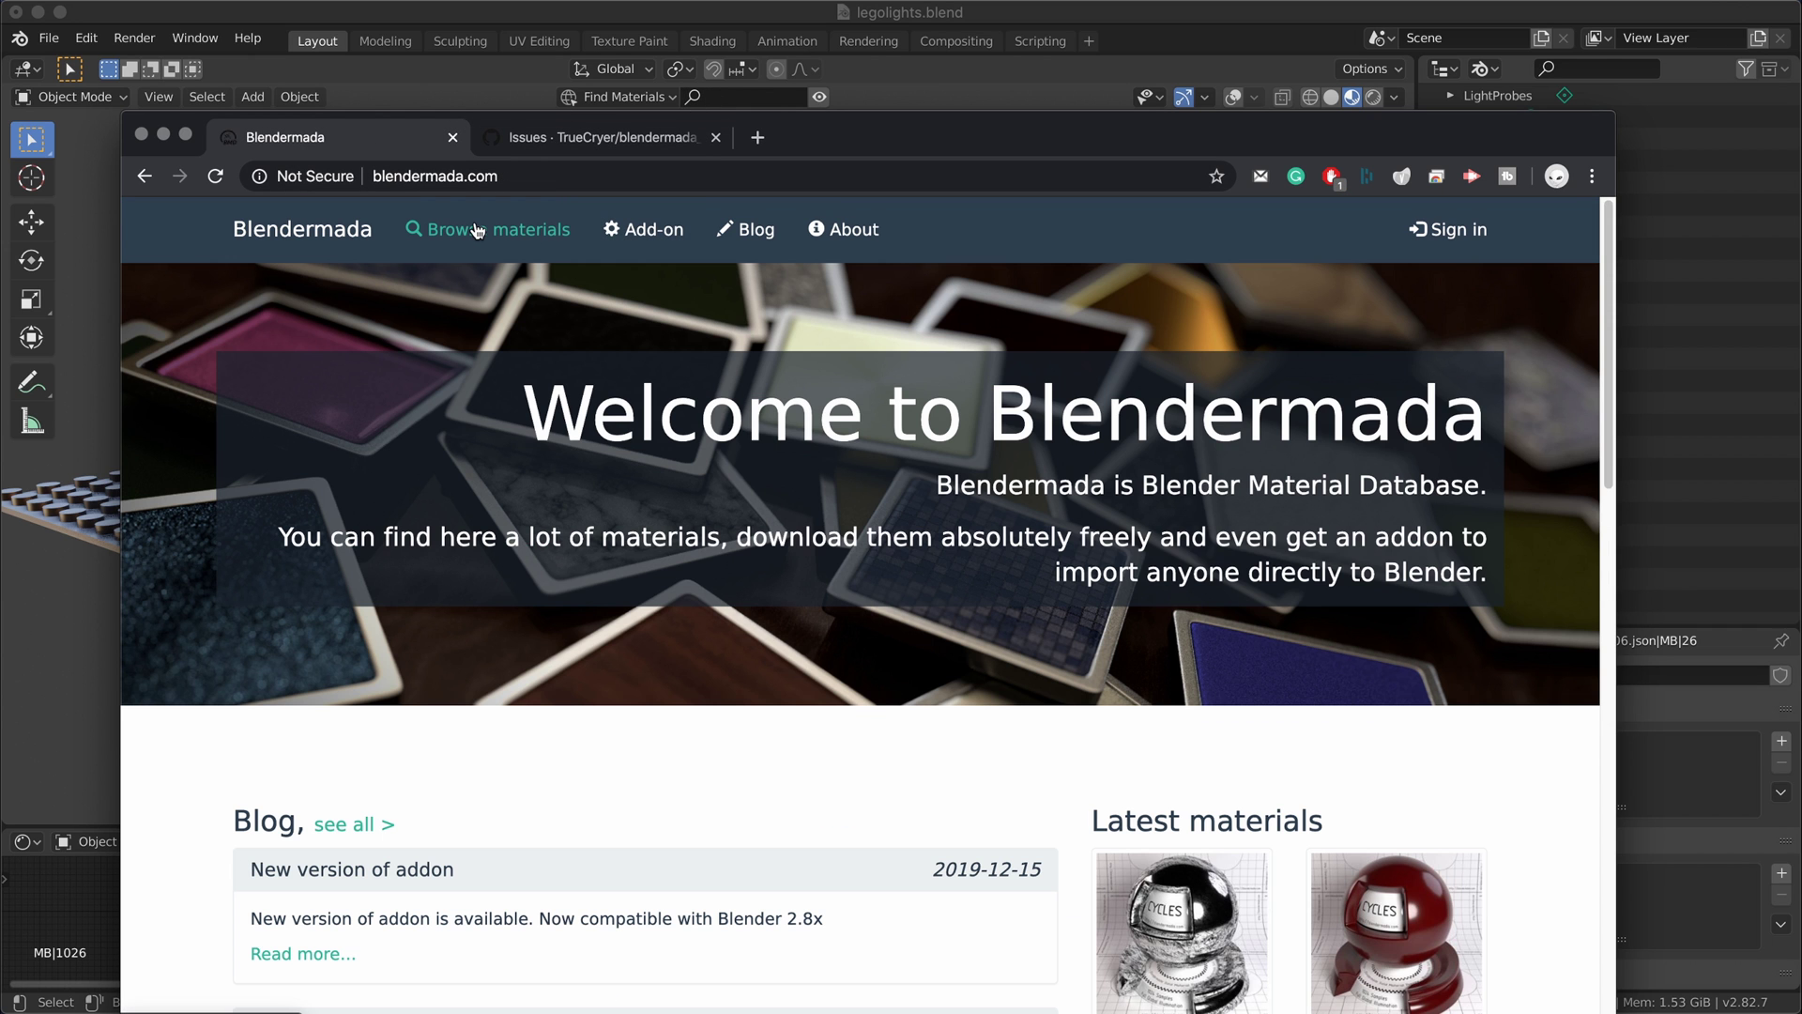
pyautogui.click(476, 231)
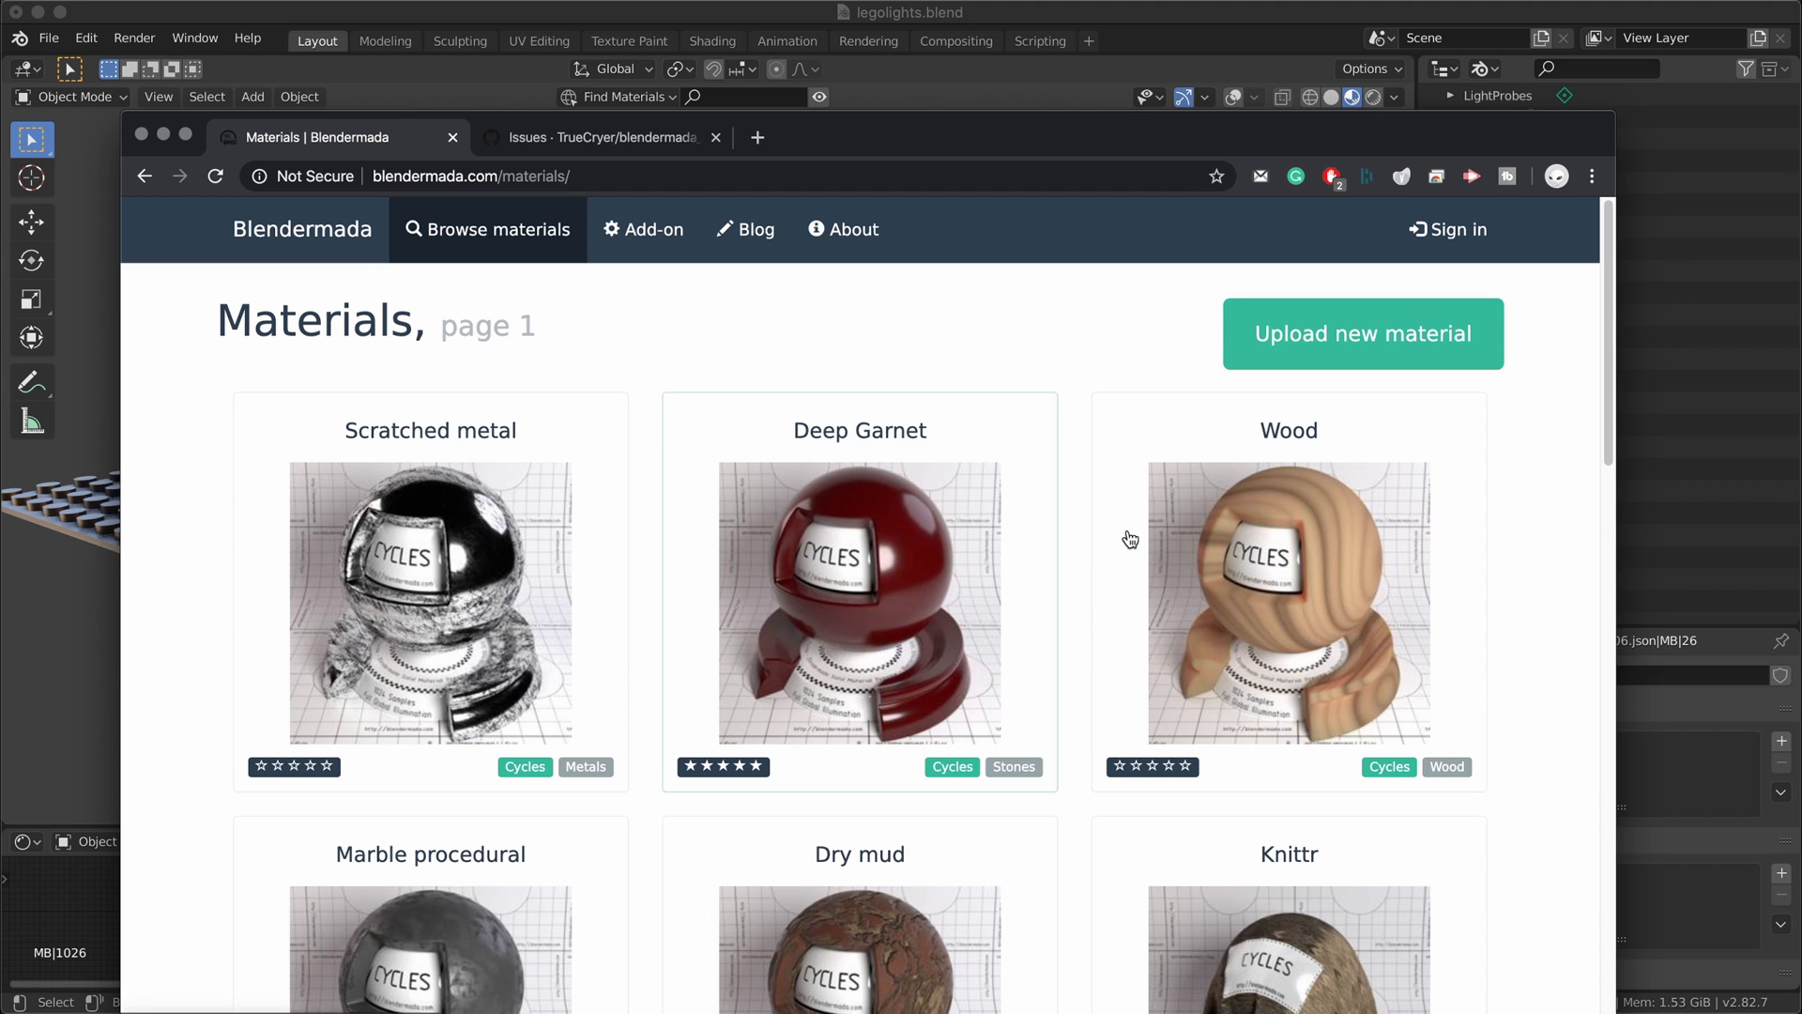
pyautogui.scroll(-10, 1388, 574)
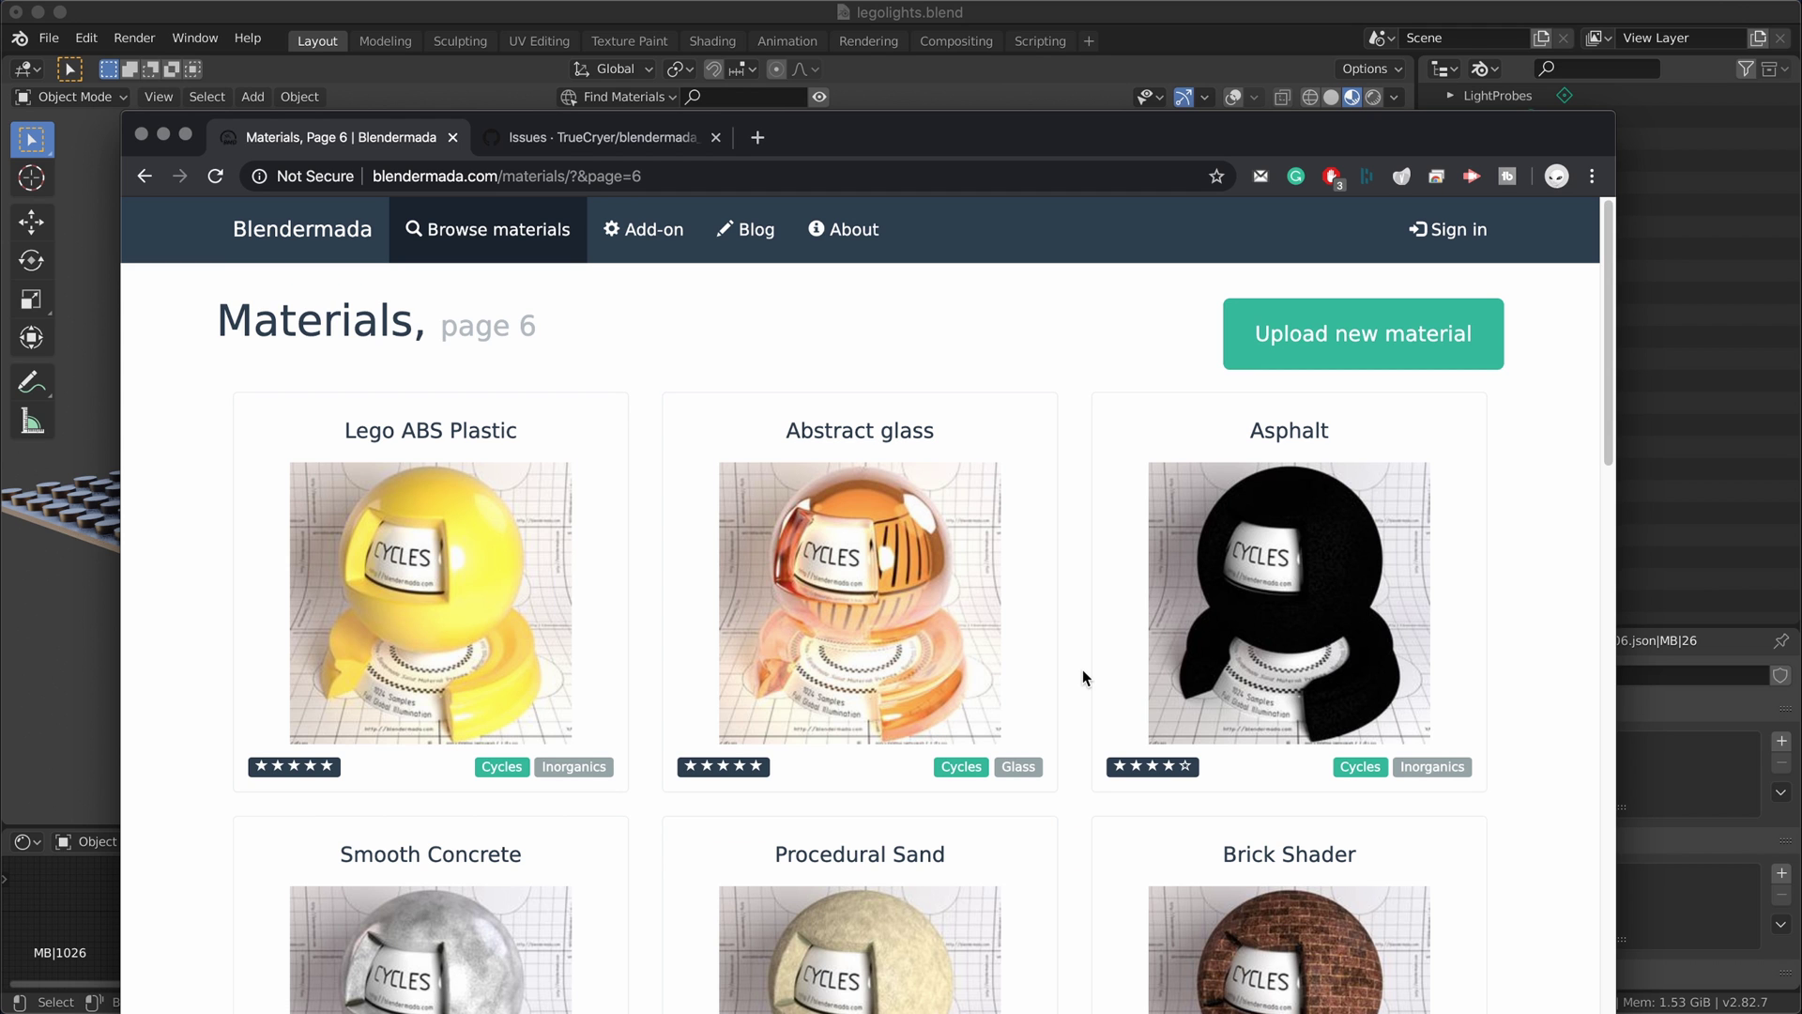
pyautogui.scroll(-6, 1117, 656)
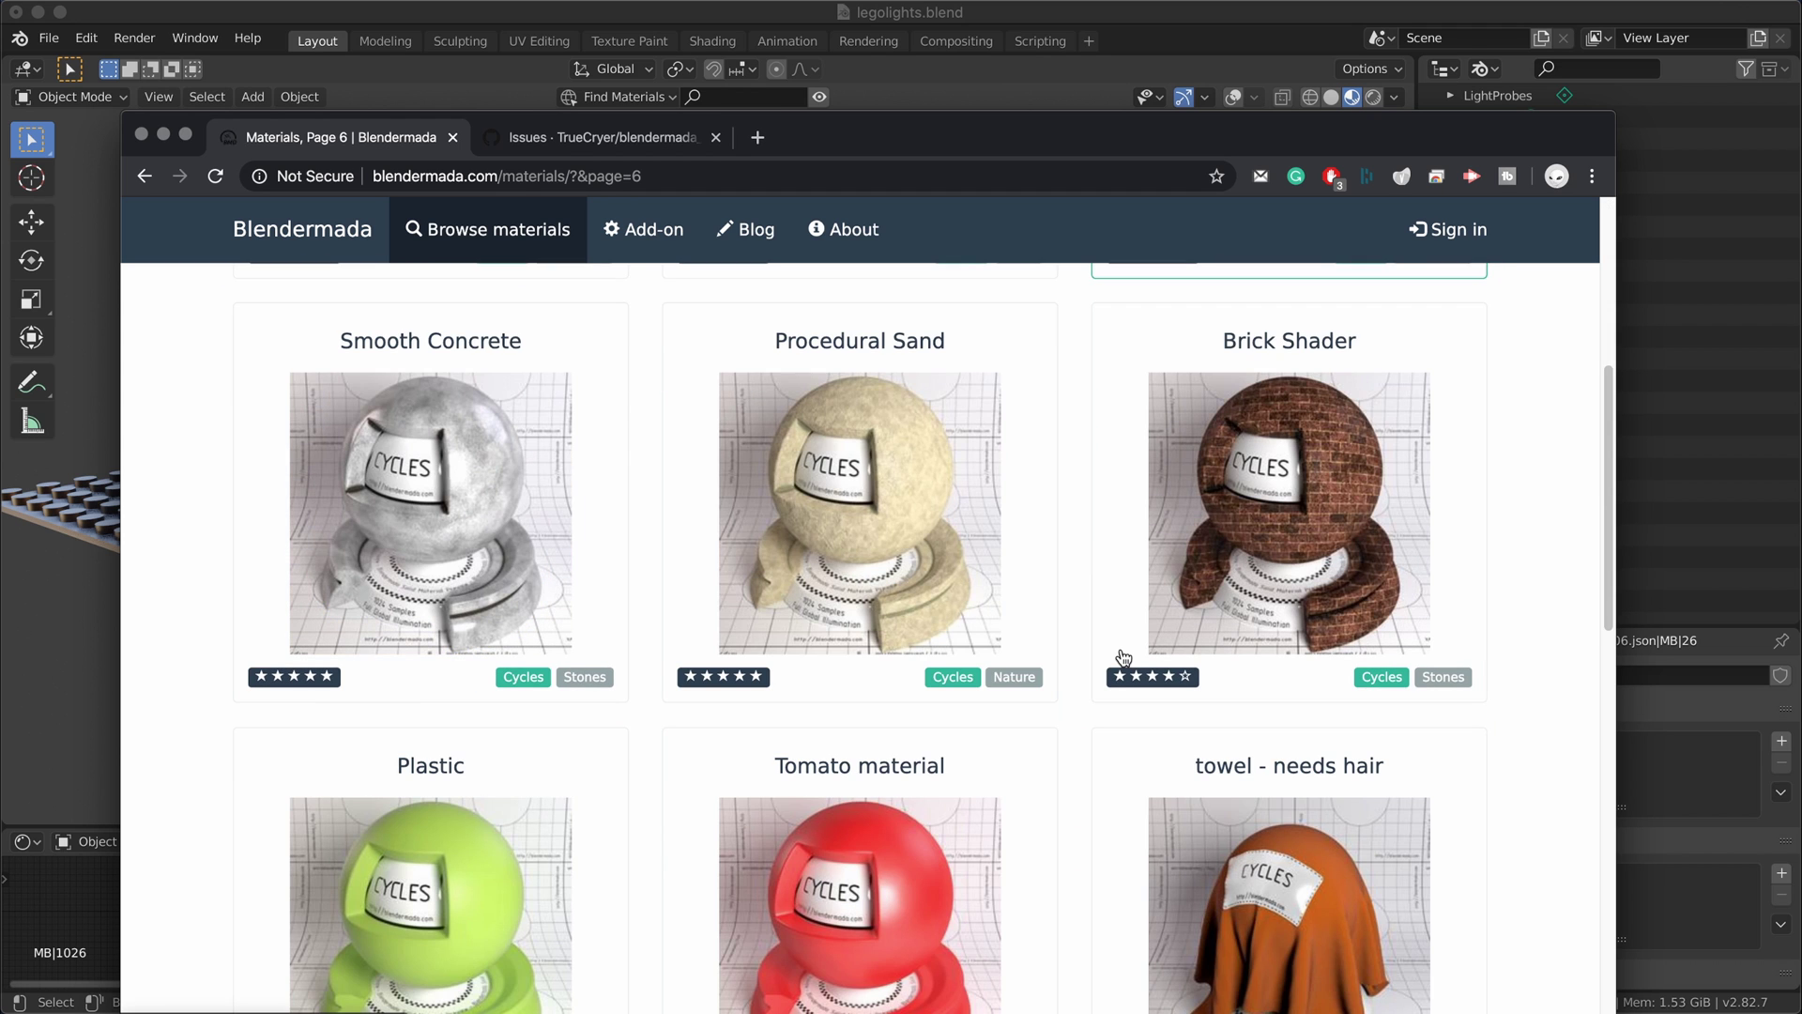
pyautogui.scroll(-3, 1117, 638)
pyautogui.scroll(-1, 1118, 636)
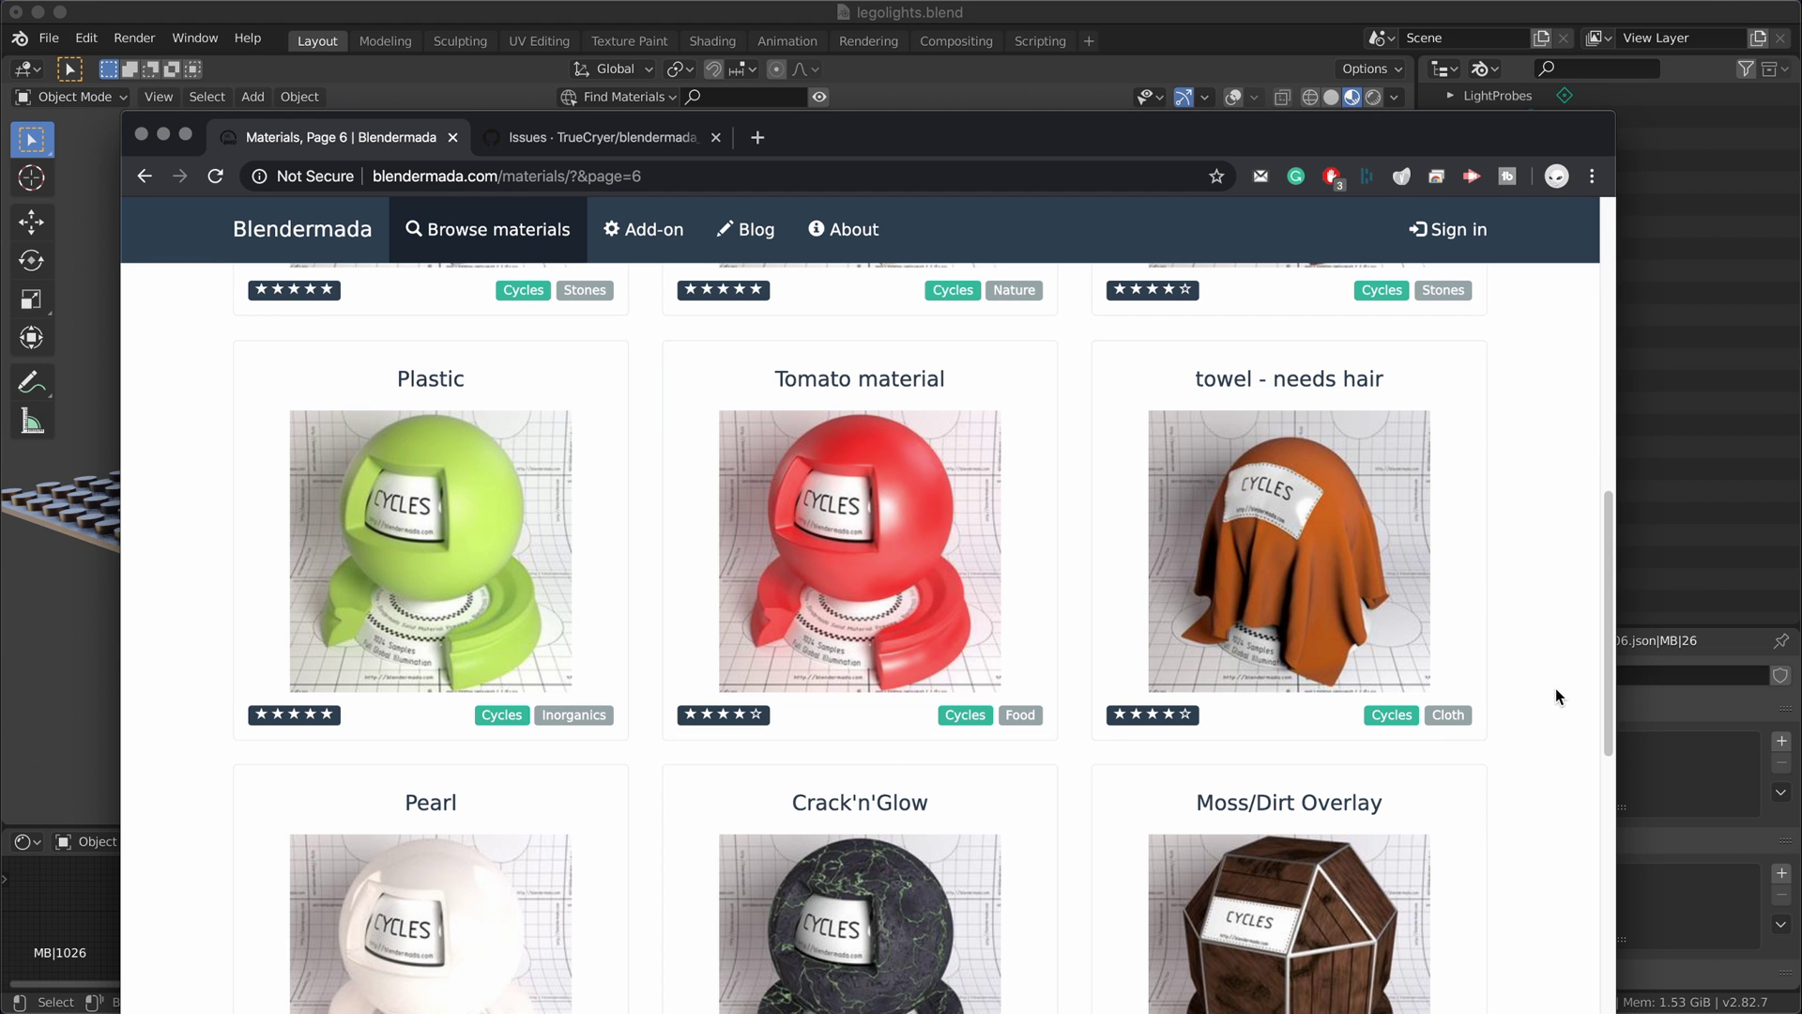
pyautogui.scroll(-5, 1503, 685)
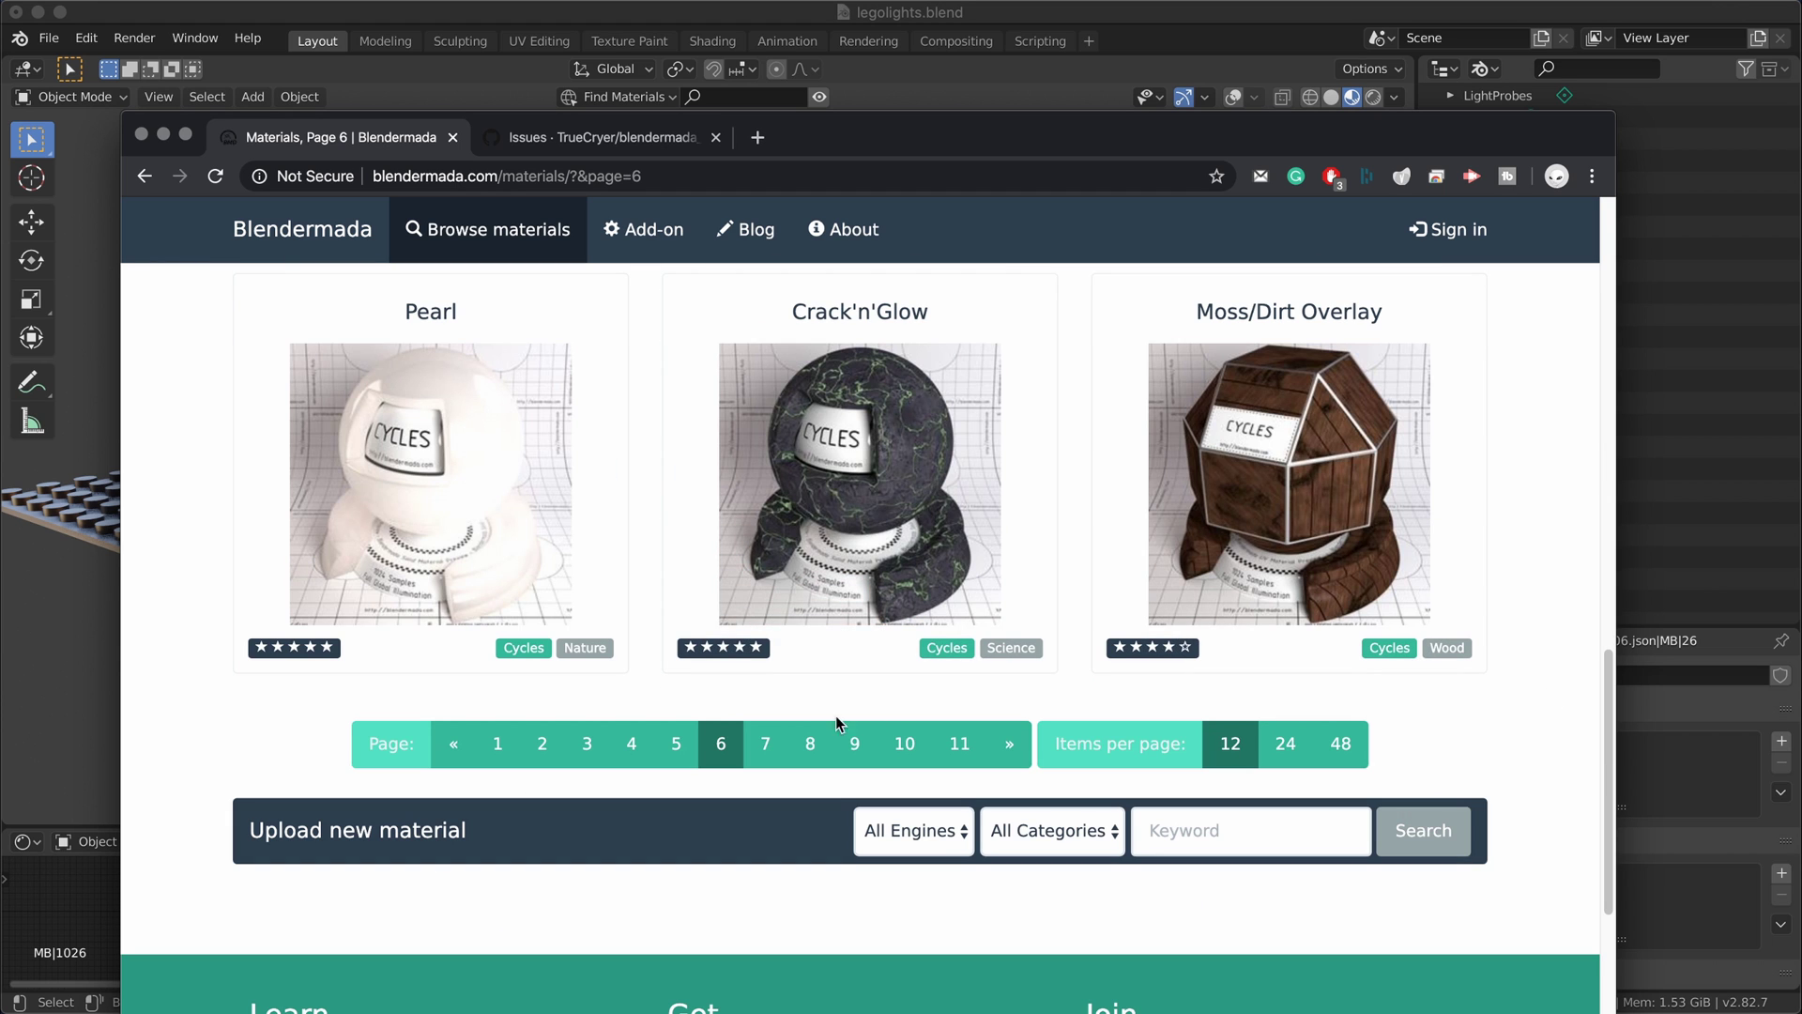
pyautogui.click(764, 743)
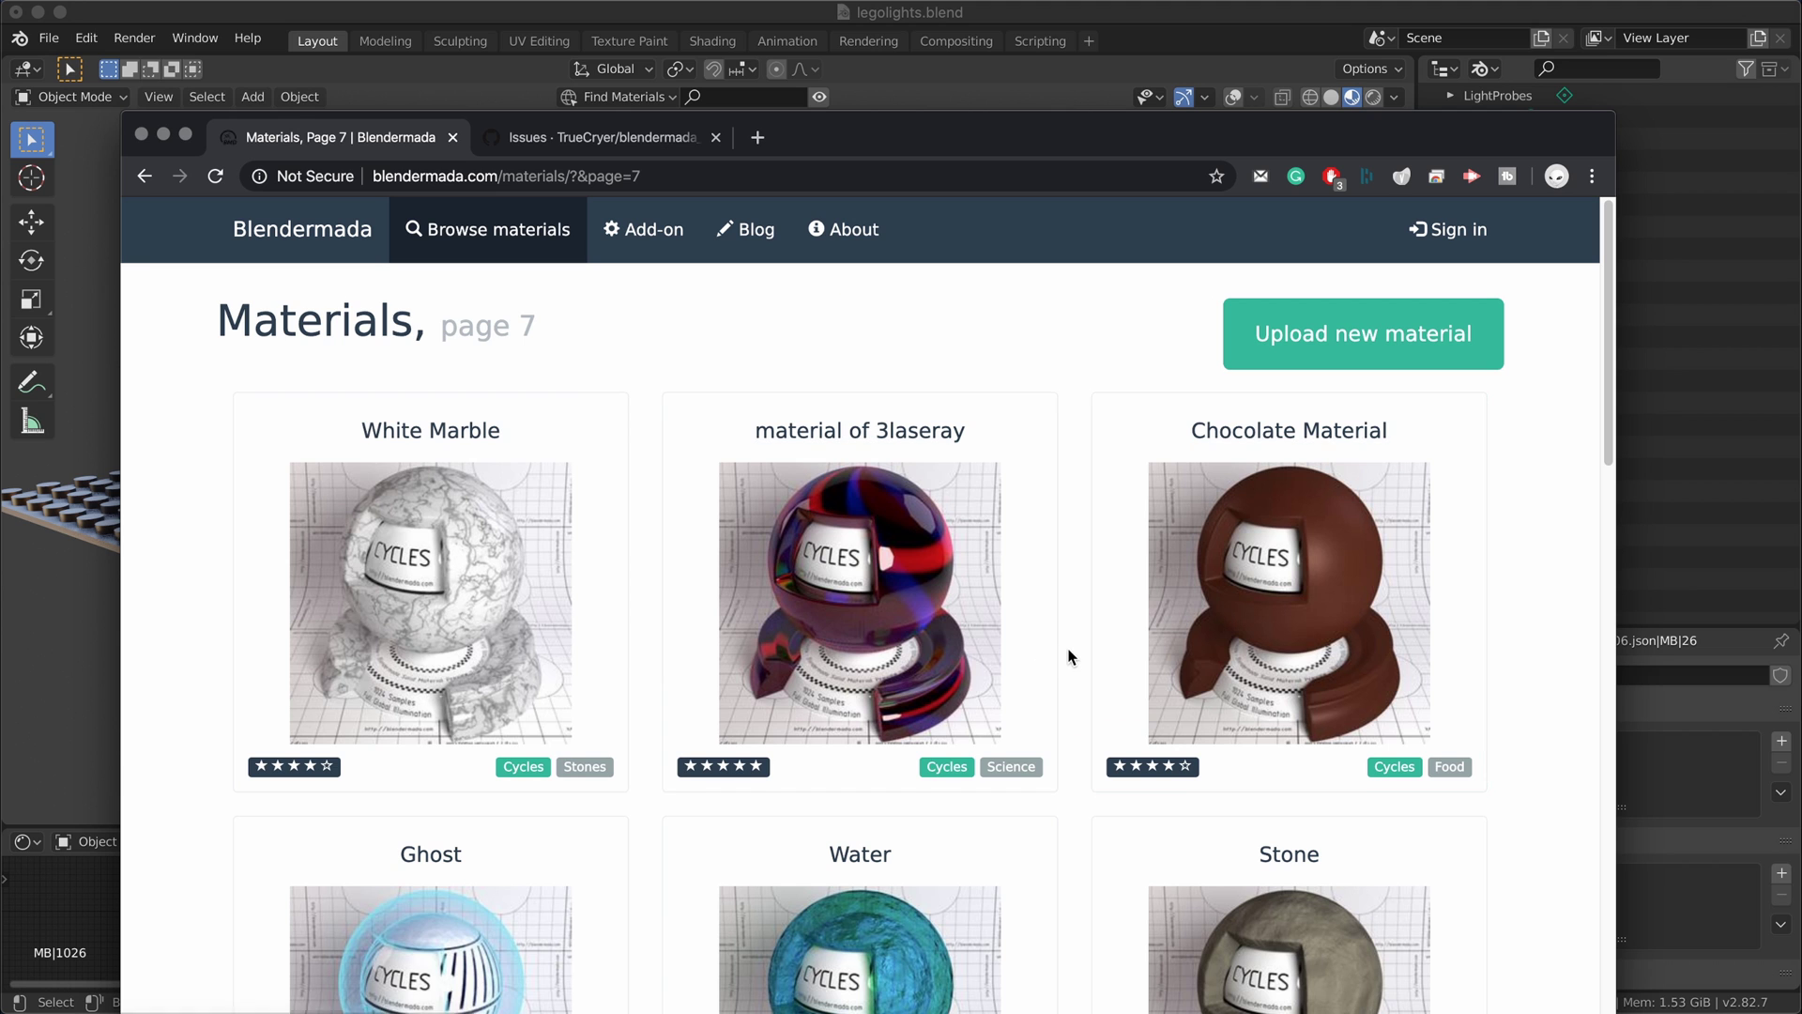
# View the Camouflage material's details, then return to the materials list.
pyautogui.scroll(-3, 1068, 649)
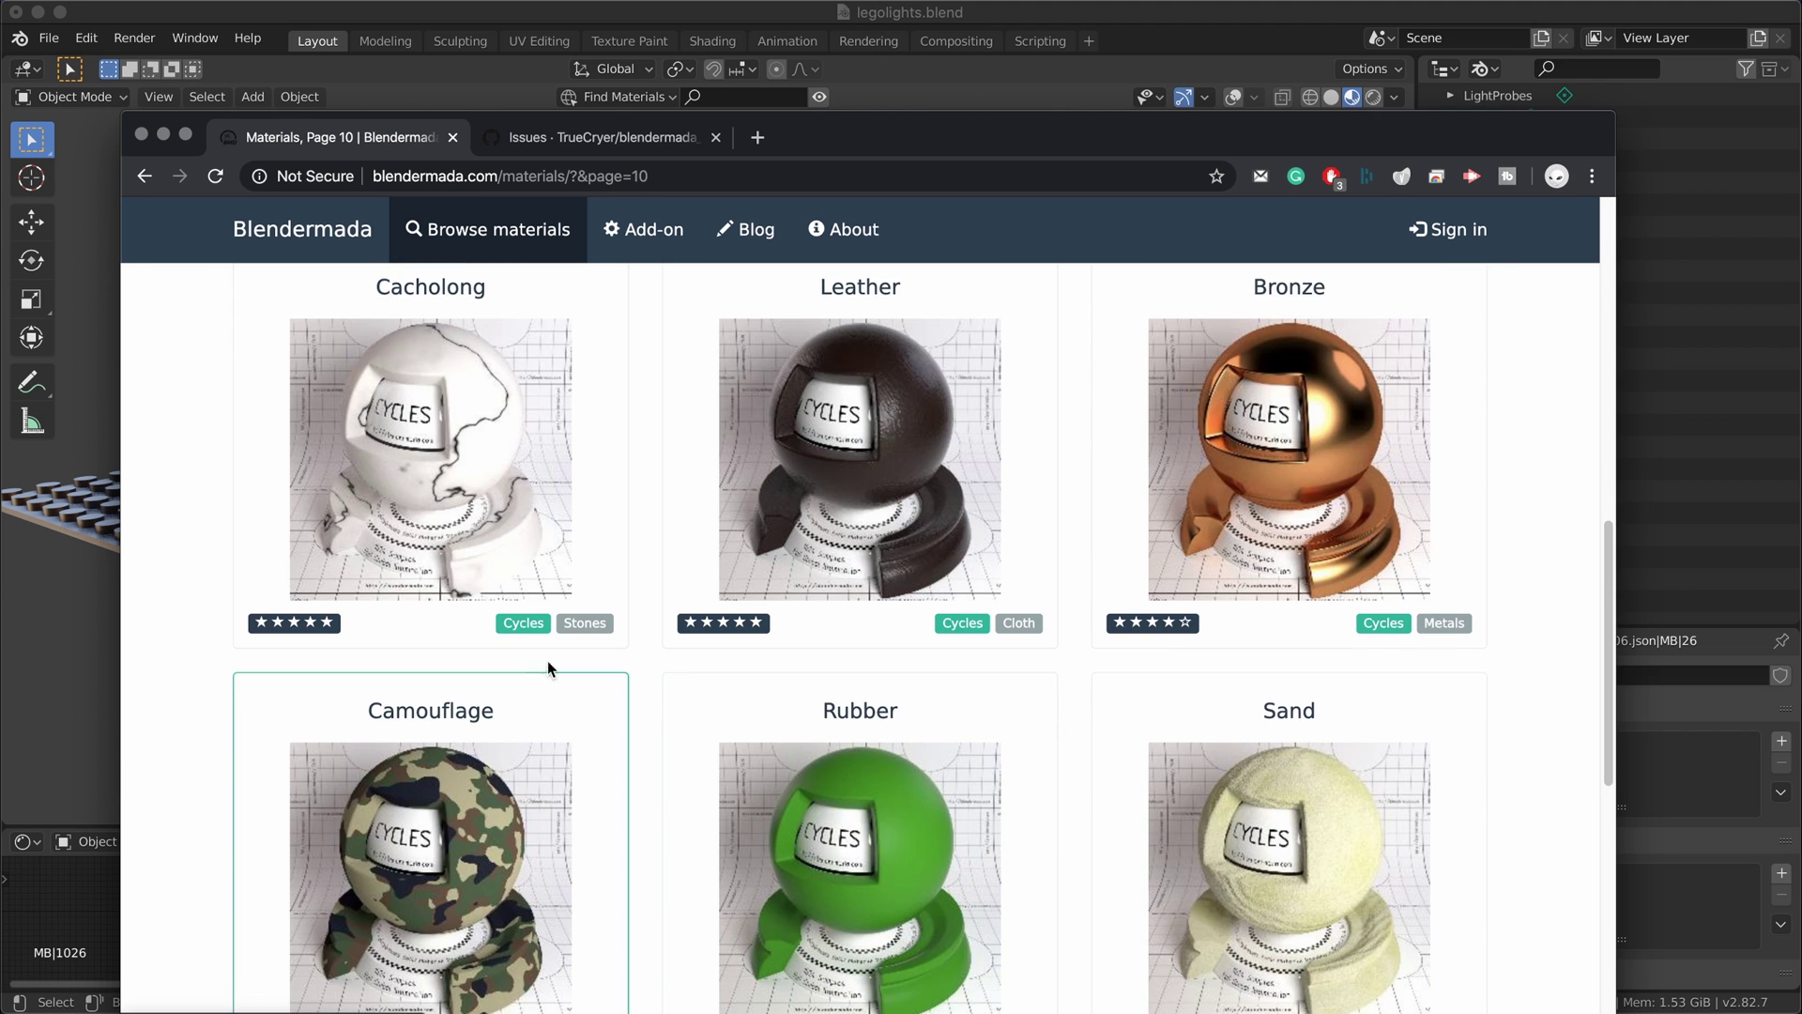
pyautogui.scroll(-2, 548, 661)
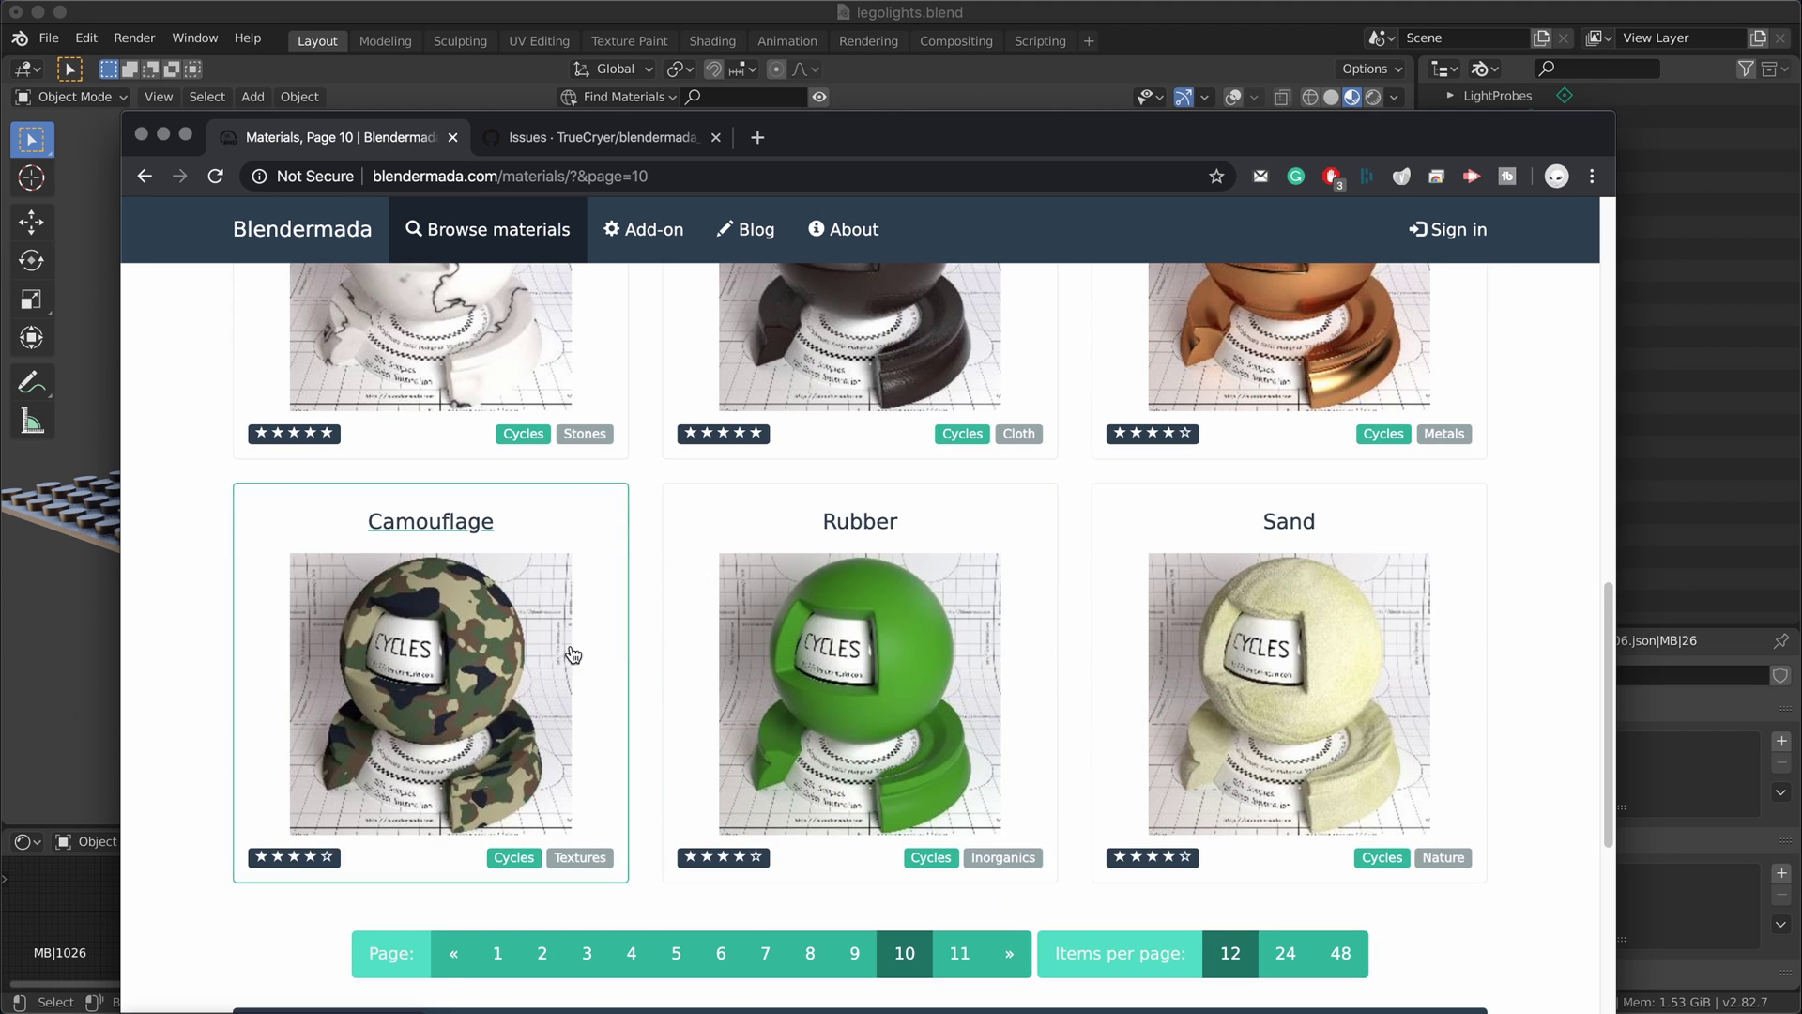
pyautogui.click(574, 654)
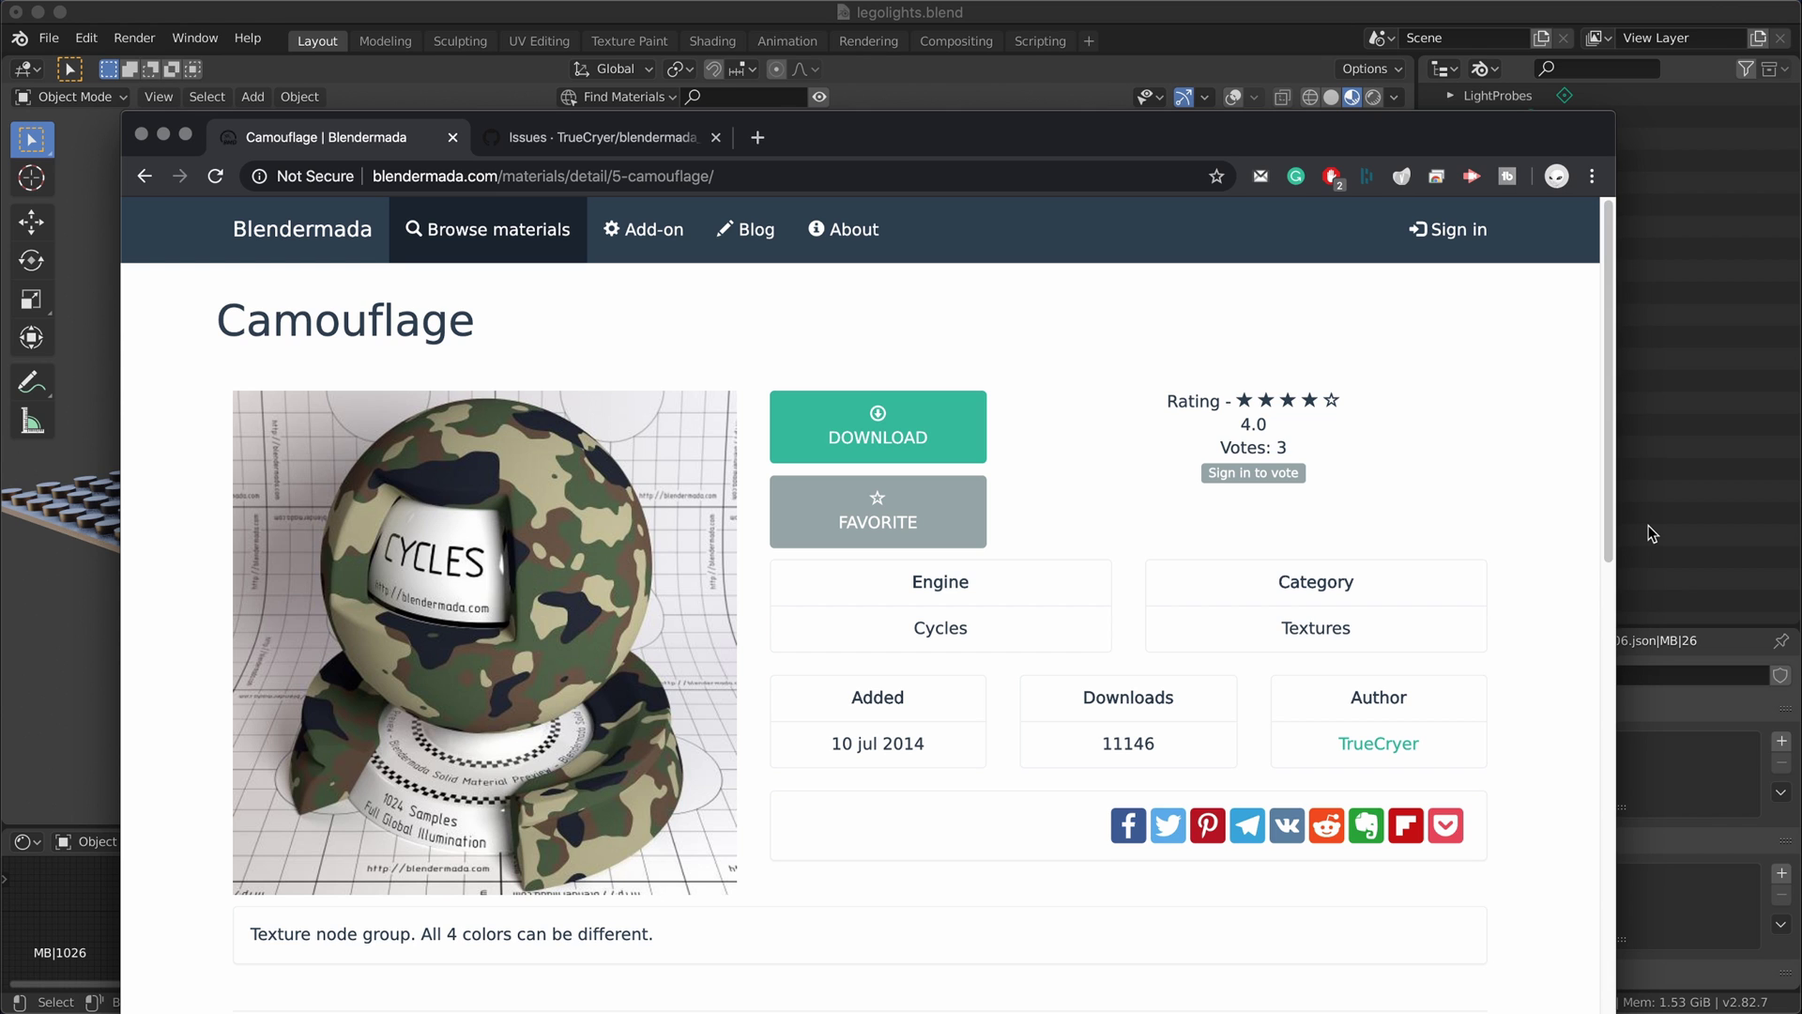
pyautogui.hotkey('alt', 'Left')
# Go to catalogue page 9 and open the Galvanized metal material page.
pyautogui.click(853, 623)
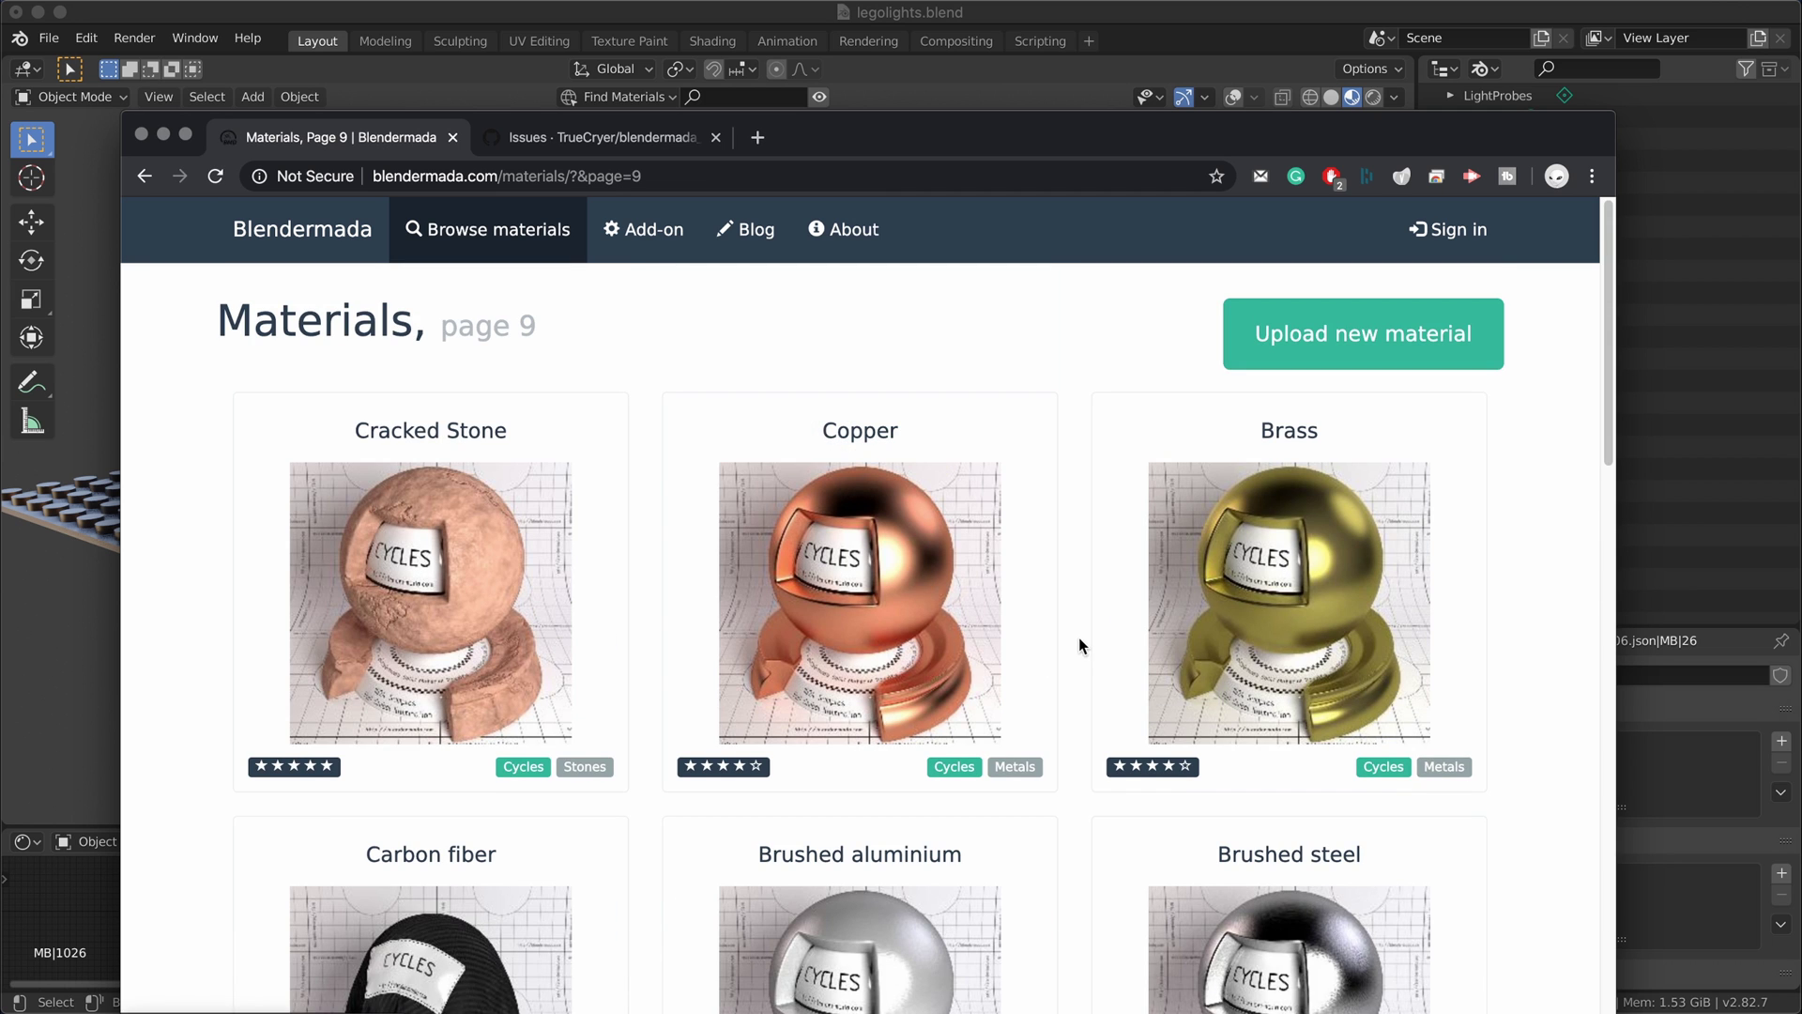
pyautogui.scroll(-10, 1032, 642)
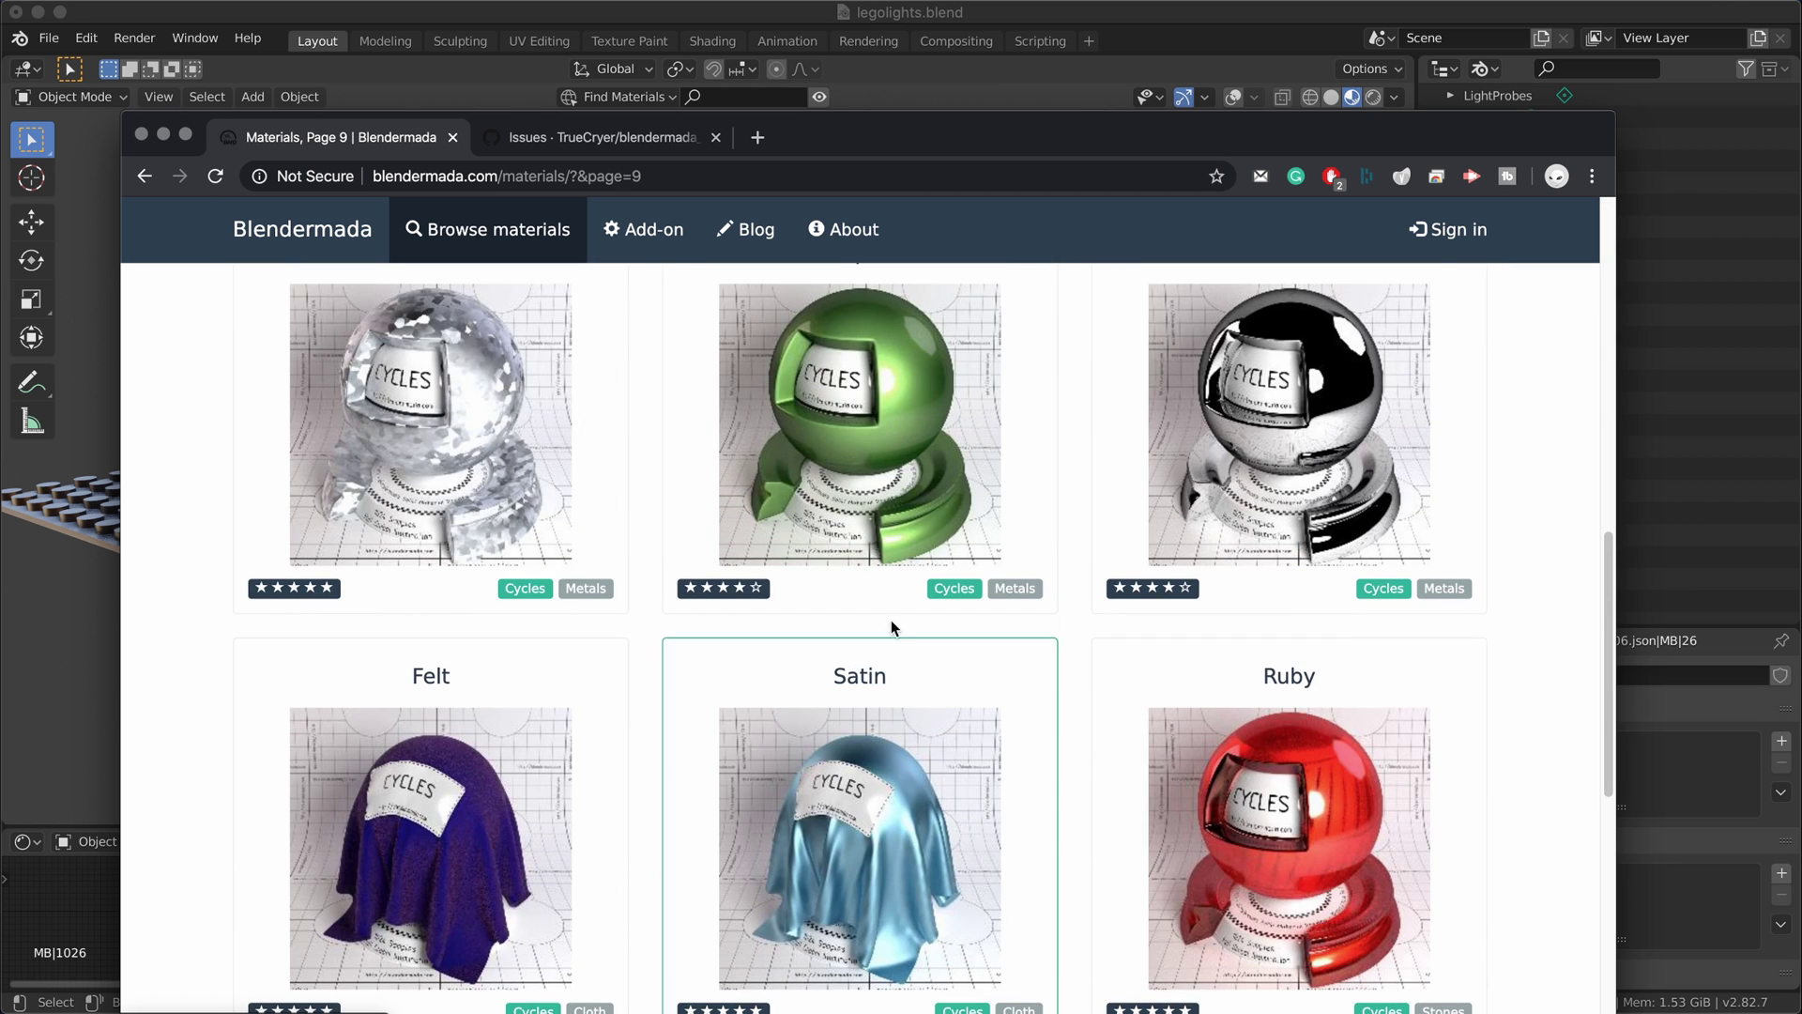
pyautogui.click(563, 526)
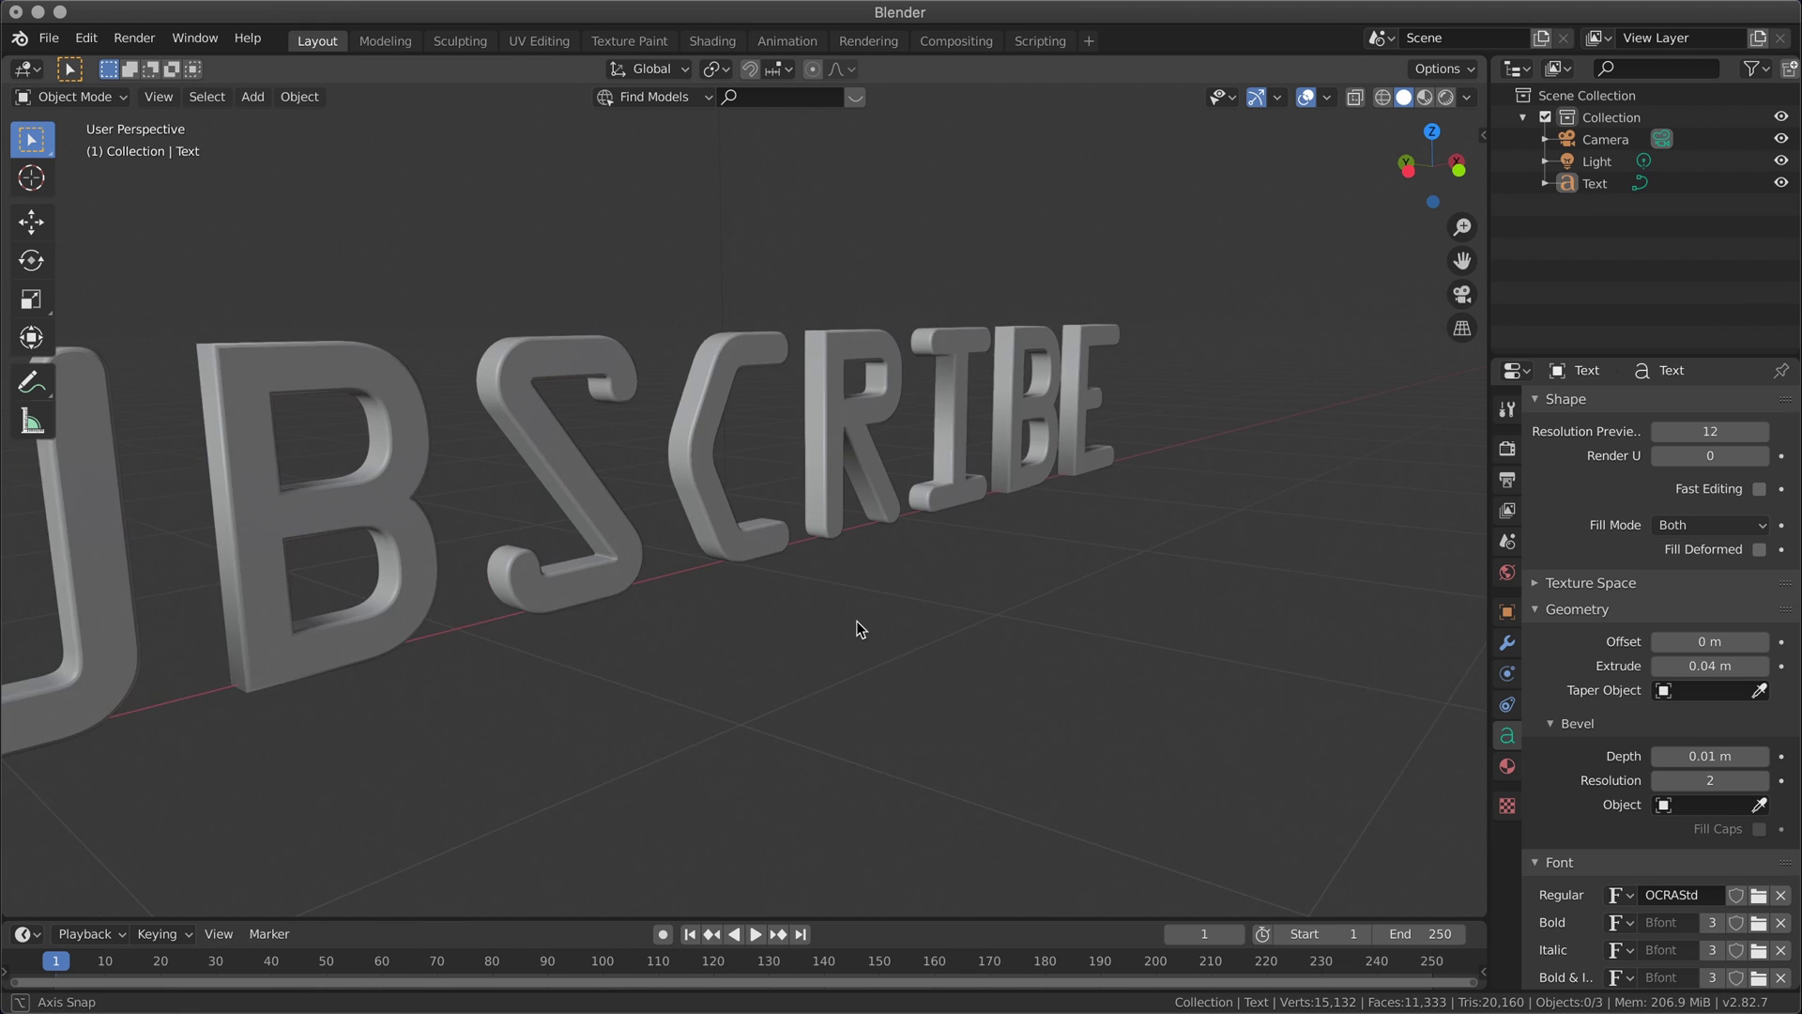
# Add a cube, stretch it along X behind the SUBSCRIBE text, and apply its transforms.
pyautogui.moveTo(856, 627); pyautogui.dragTo(957, 462, button='middle')
pyautogui.click(958, 462)
pyautogui.hotkey('shift', 'a')
pyautogui.click(488, 150)
pyautogui.moveTo(1432, 164); pyautogui.dragTo(1446, 150)
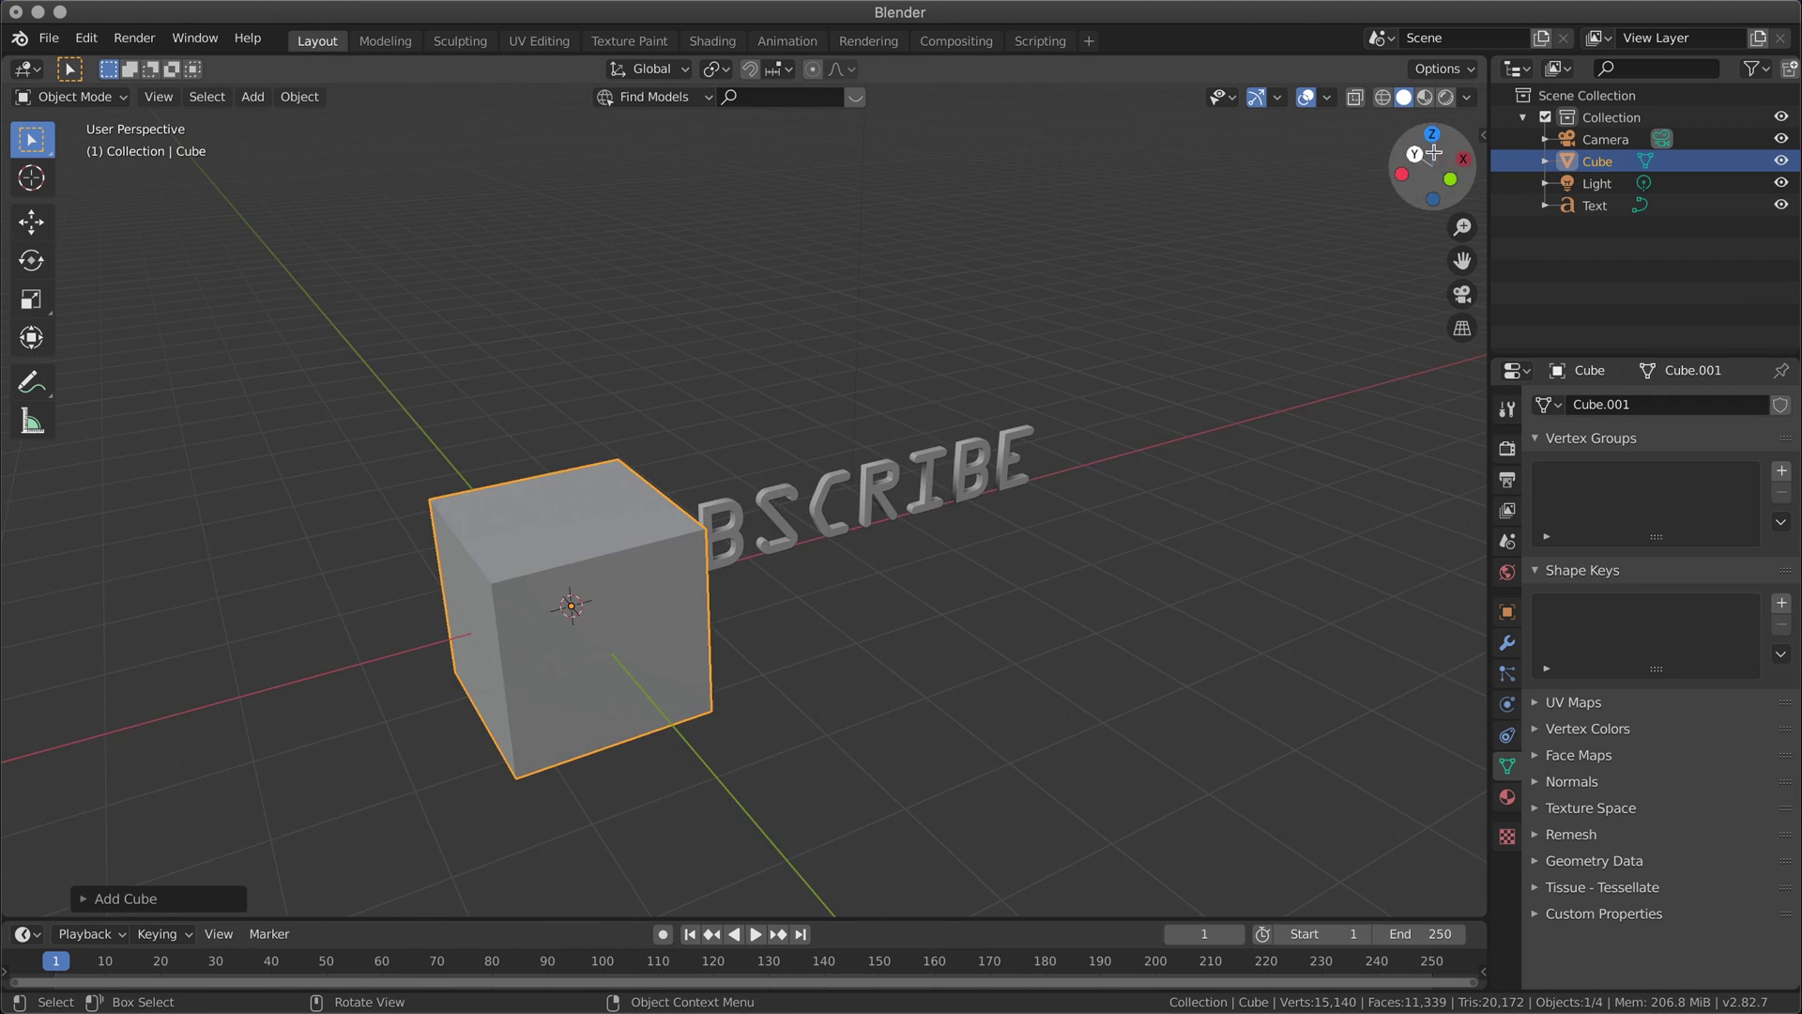
pyautogui.click(1432, 131)
pyautogui.click(824, 615)
pyautogui.click(1506, 611)
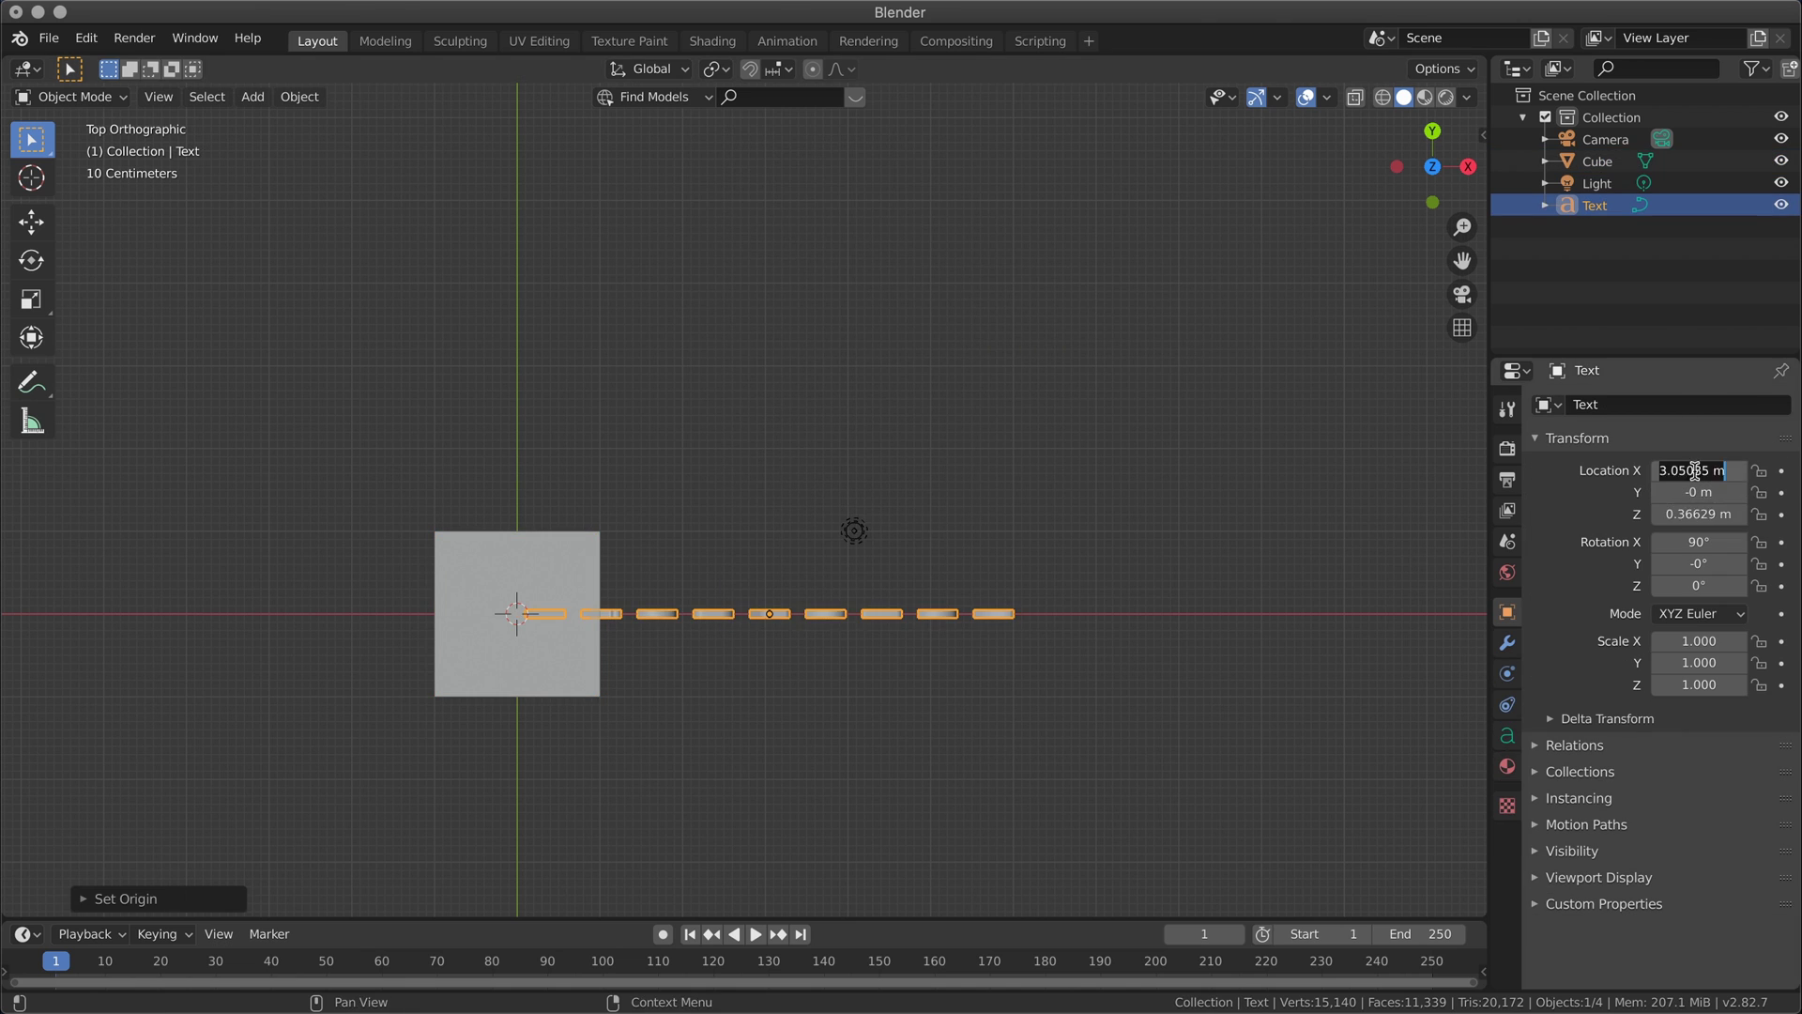
pyautogui.press('g')
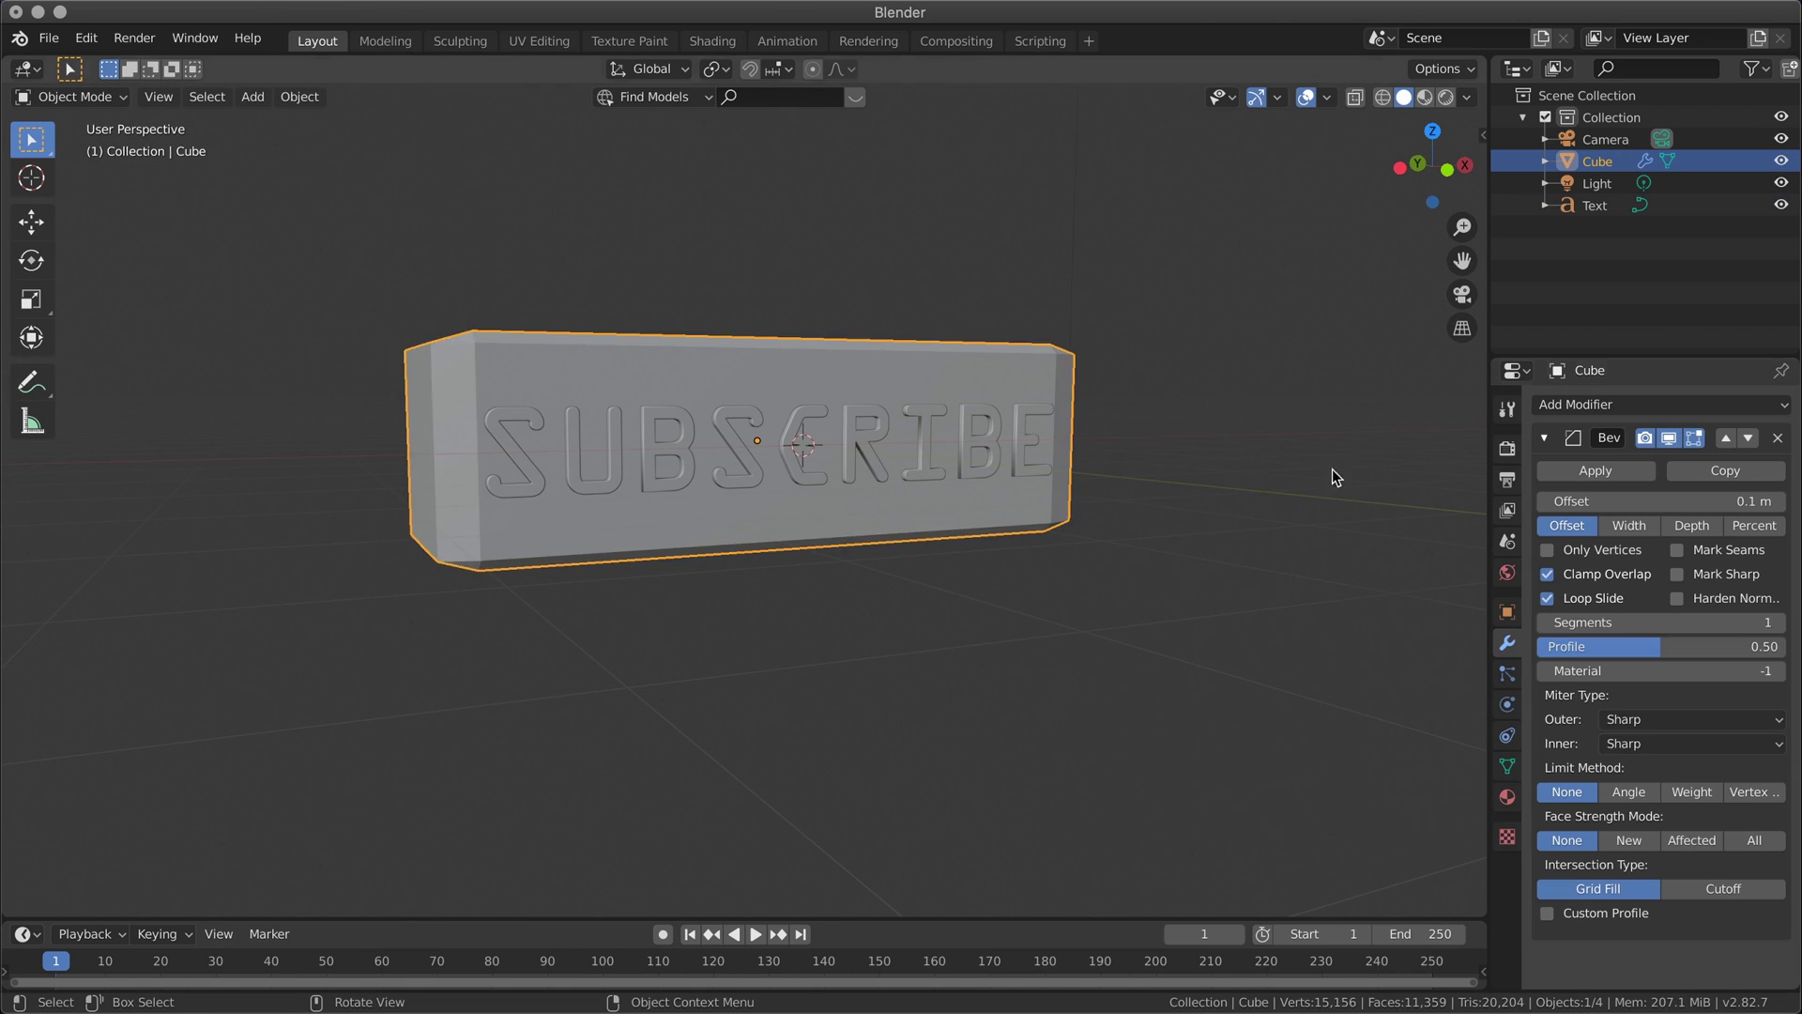
pyautogui.hotkey('ctrl', 'a')
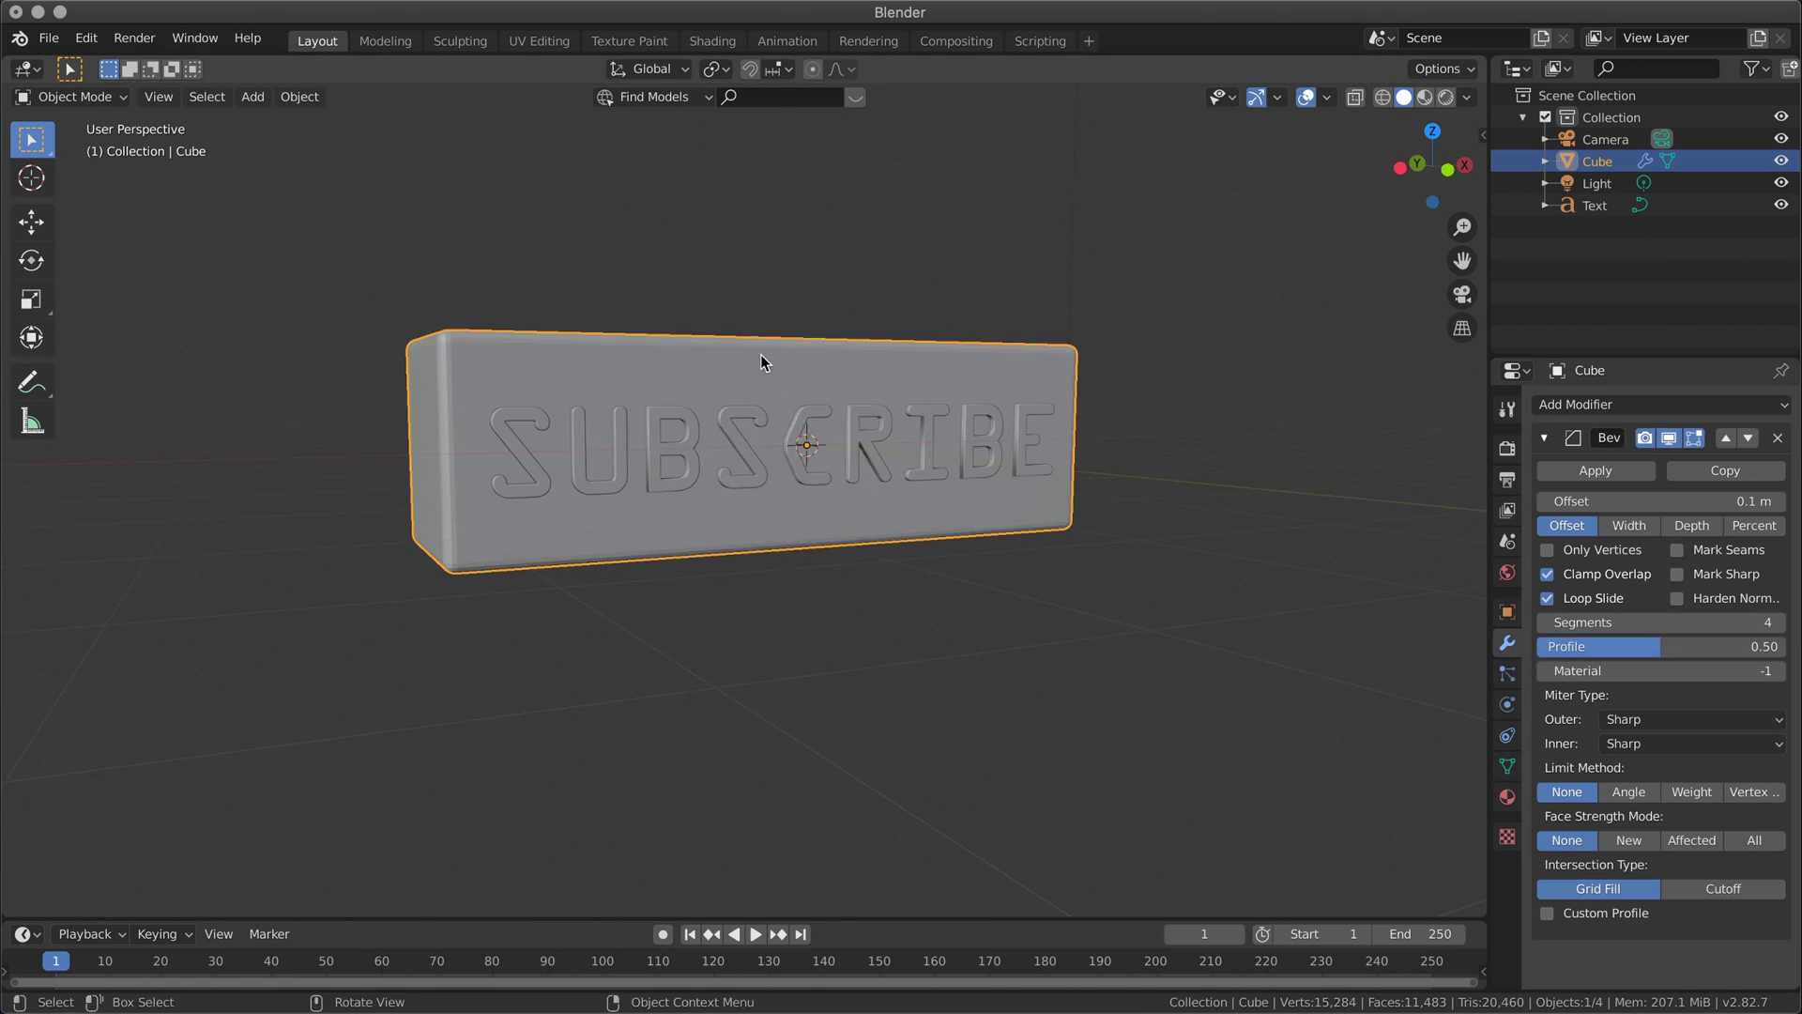
# Set a 35° auto smooth angle on the cube.
pyautogui.rightClick(765, 354)
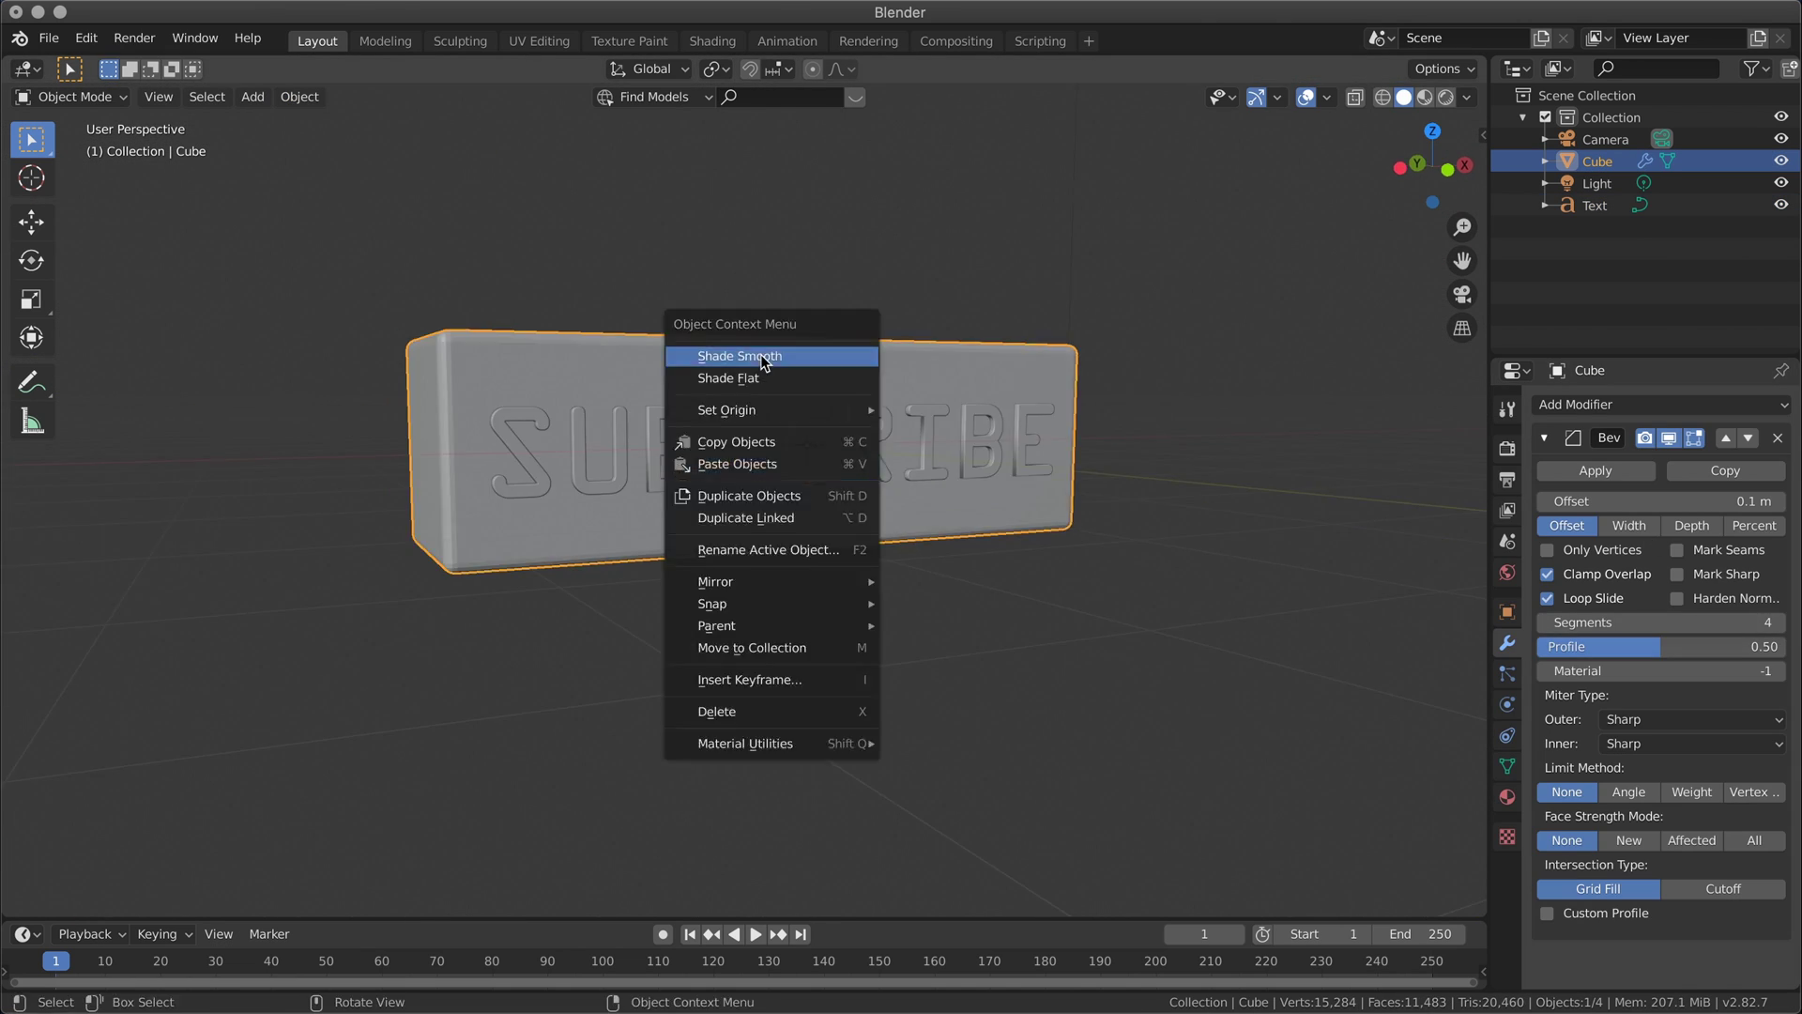
pyautogui.moveTo(779, 858)
pyautogui.click(1217, 991)
pyautogui.click(1217, 990)
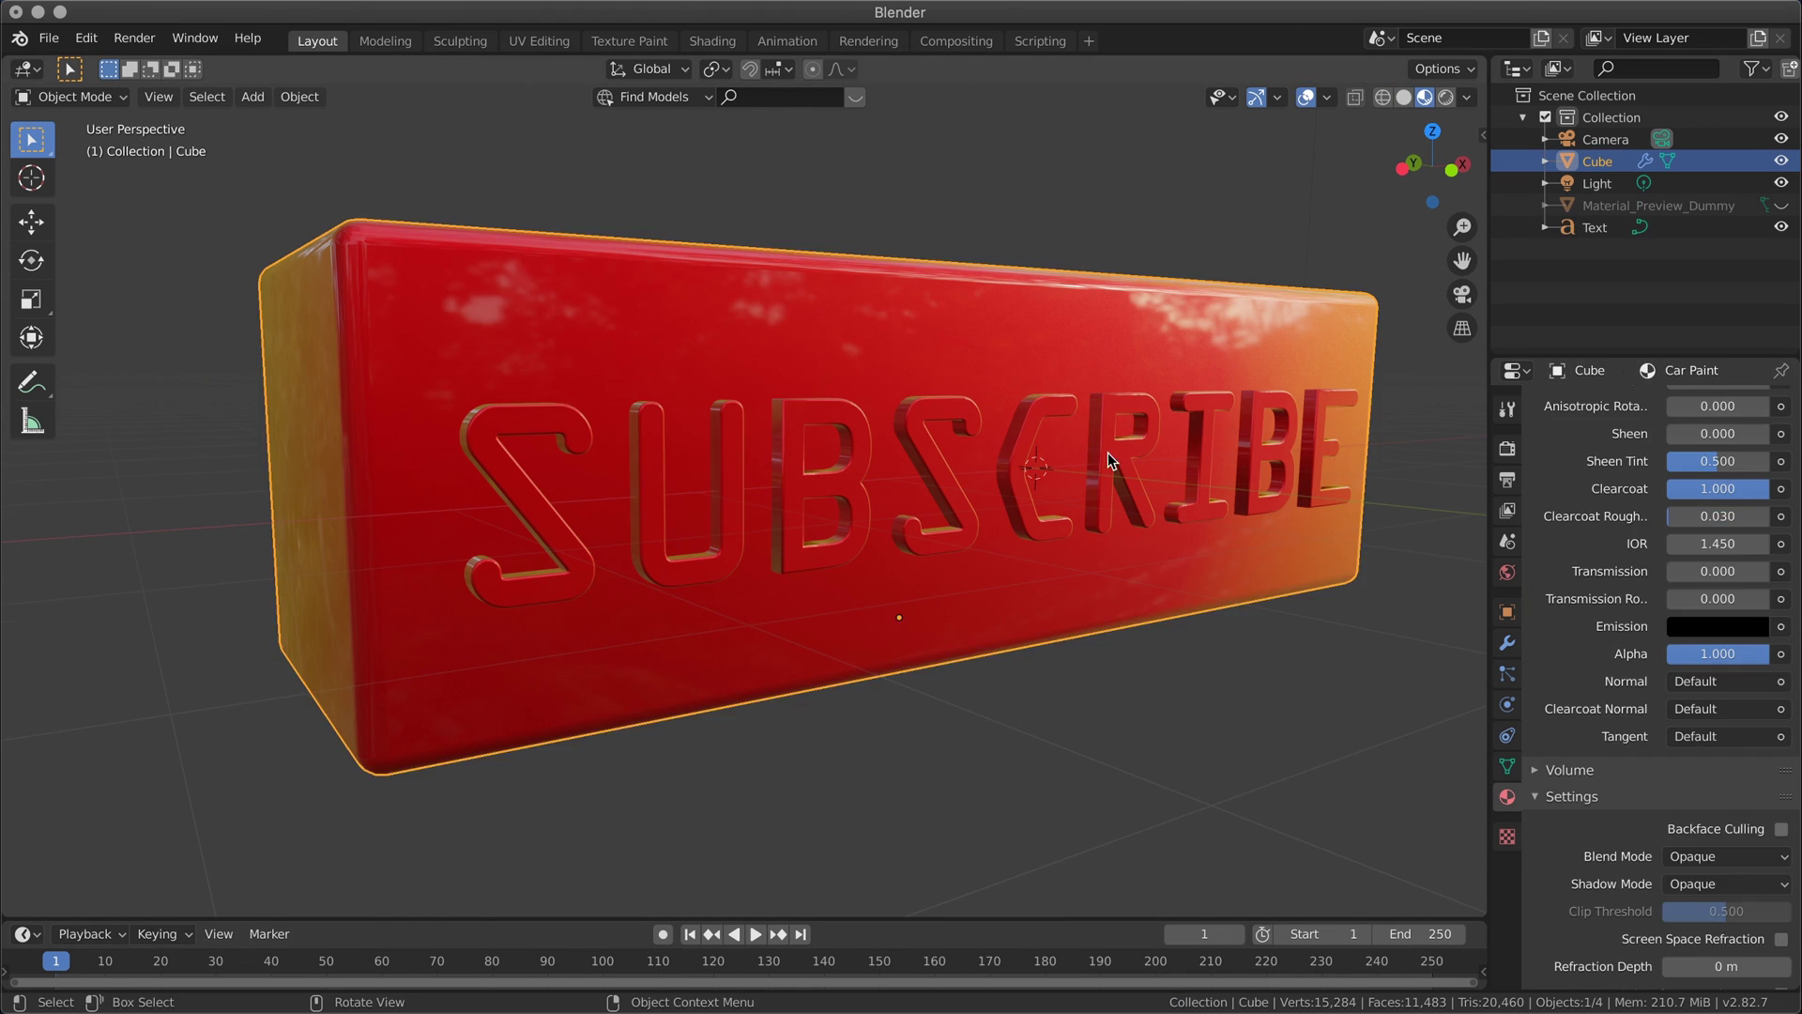
# Give the lettering Metallic Paint and change the Car Paint ramp colour to pink-red.
pyautogui.click(1111, 460)
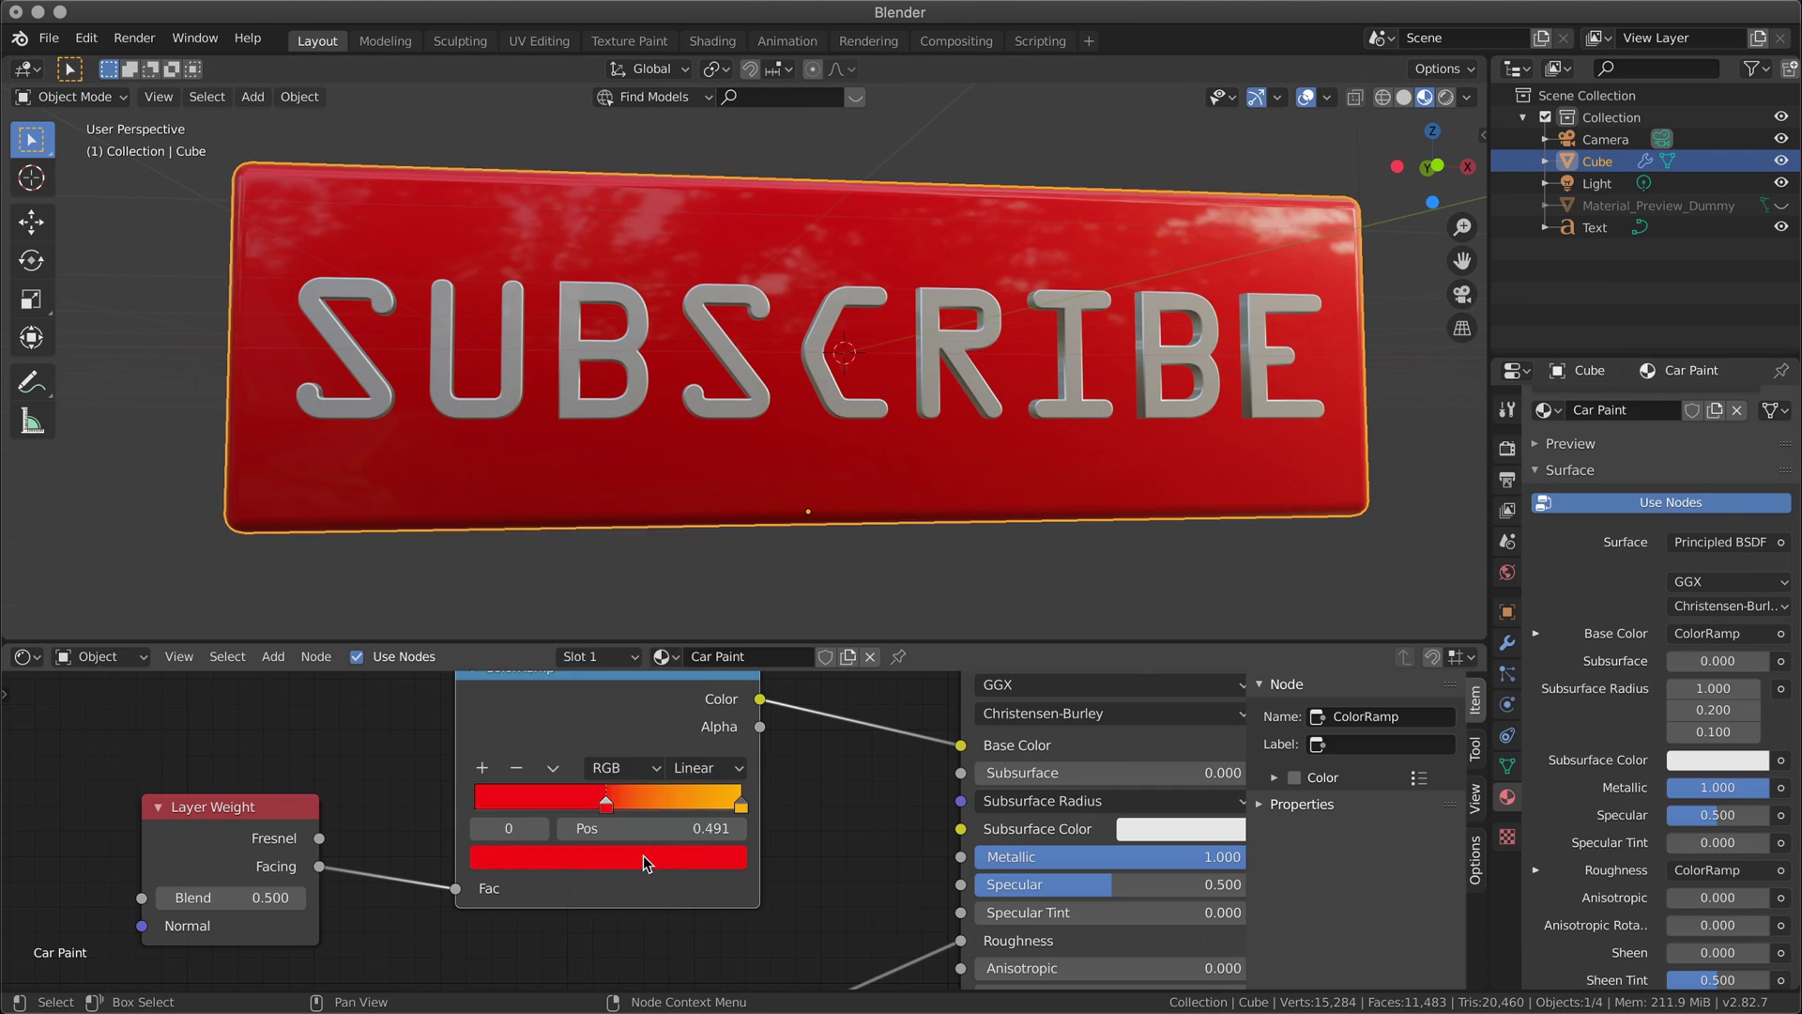
pyautogui.click(646, 861)
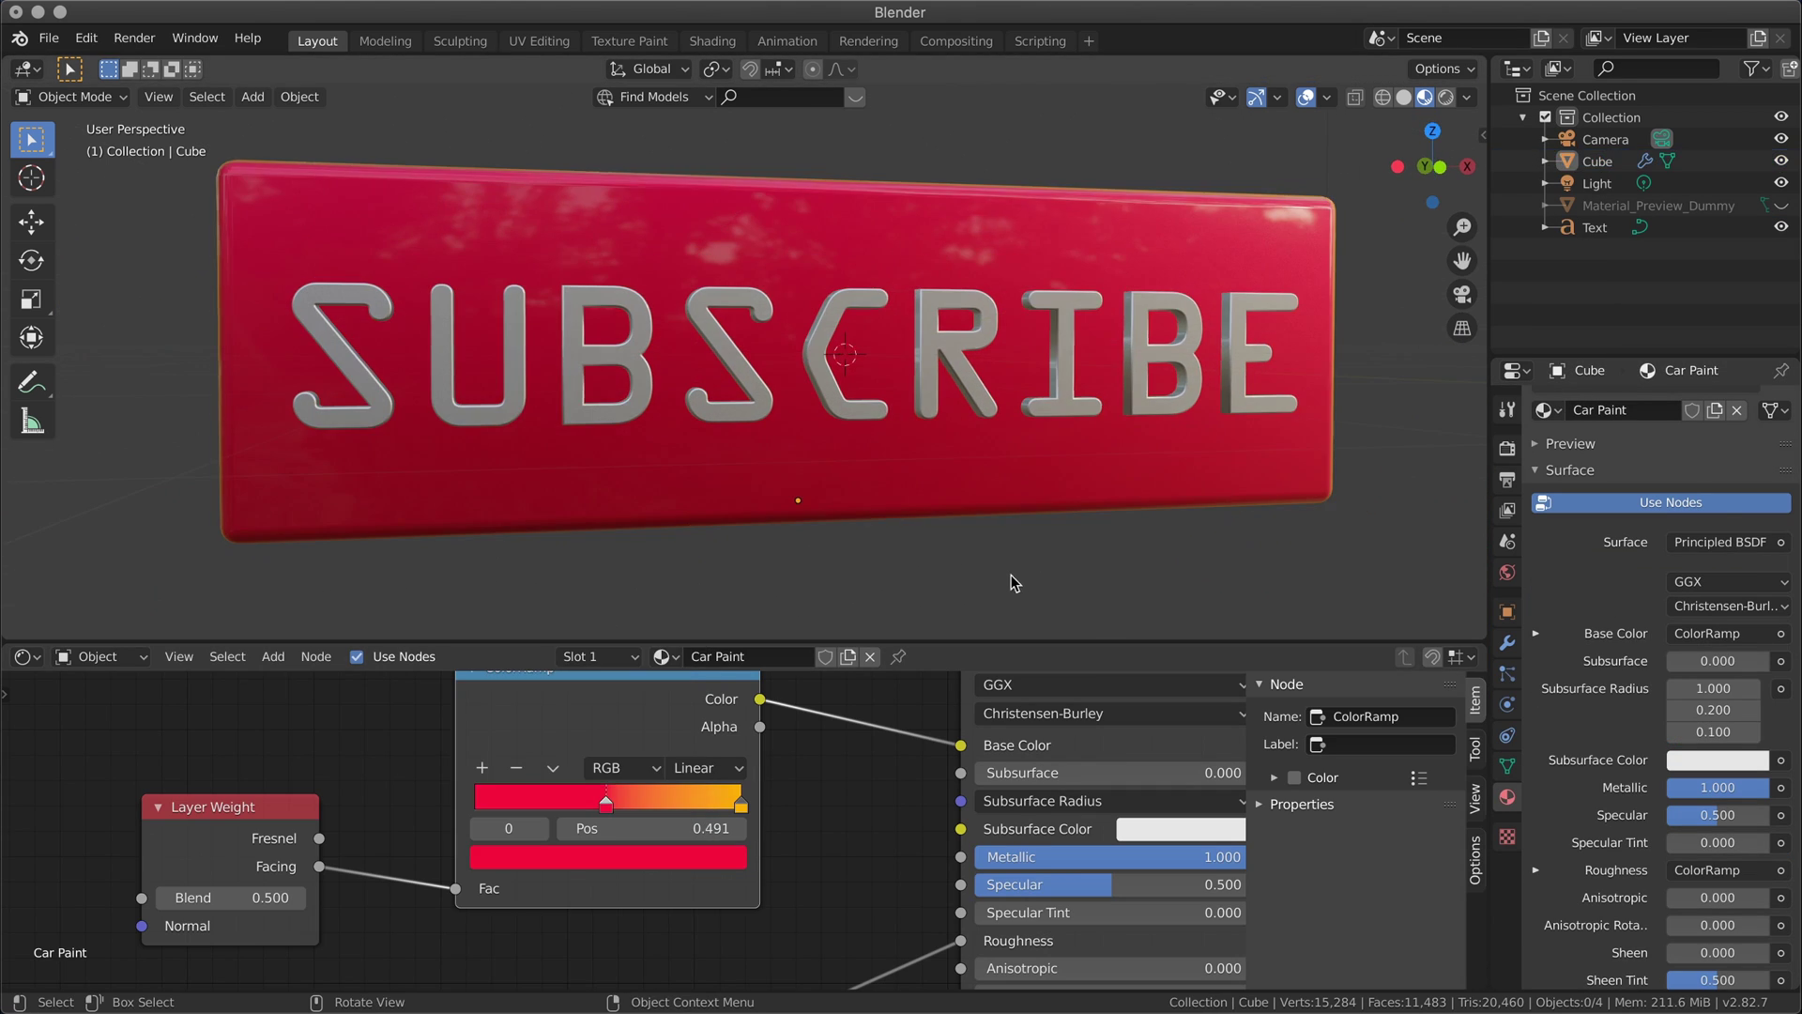
pyautogui.moveTo(844, 394); pyautogui.dragTo(982, 602, button='middle')
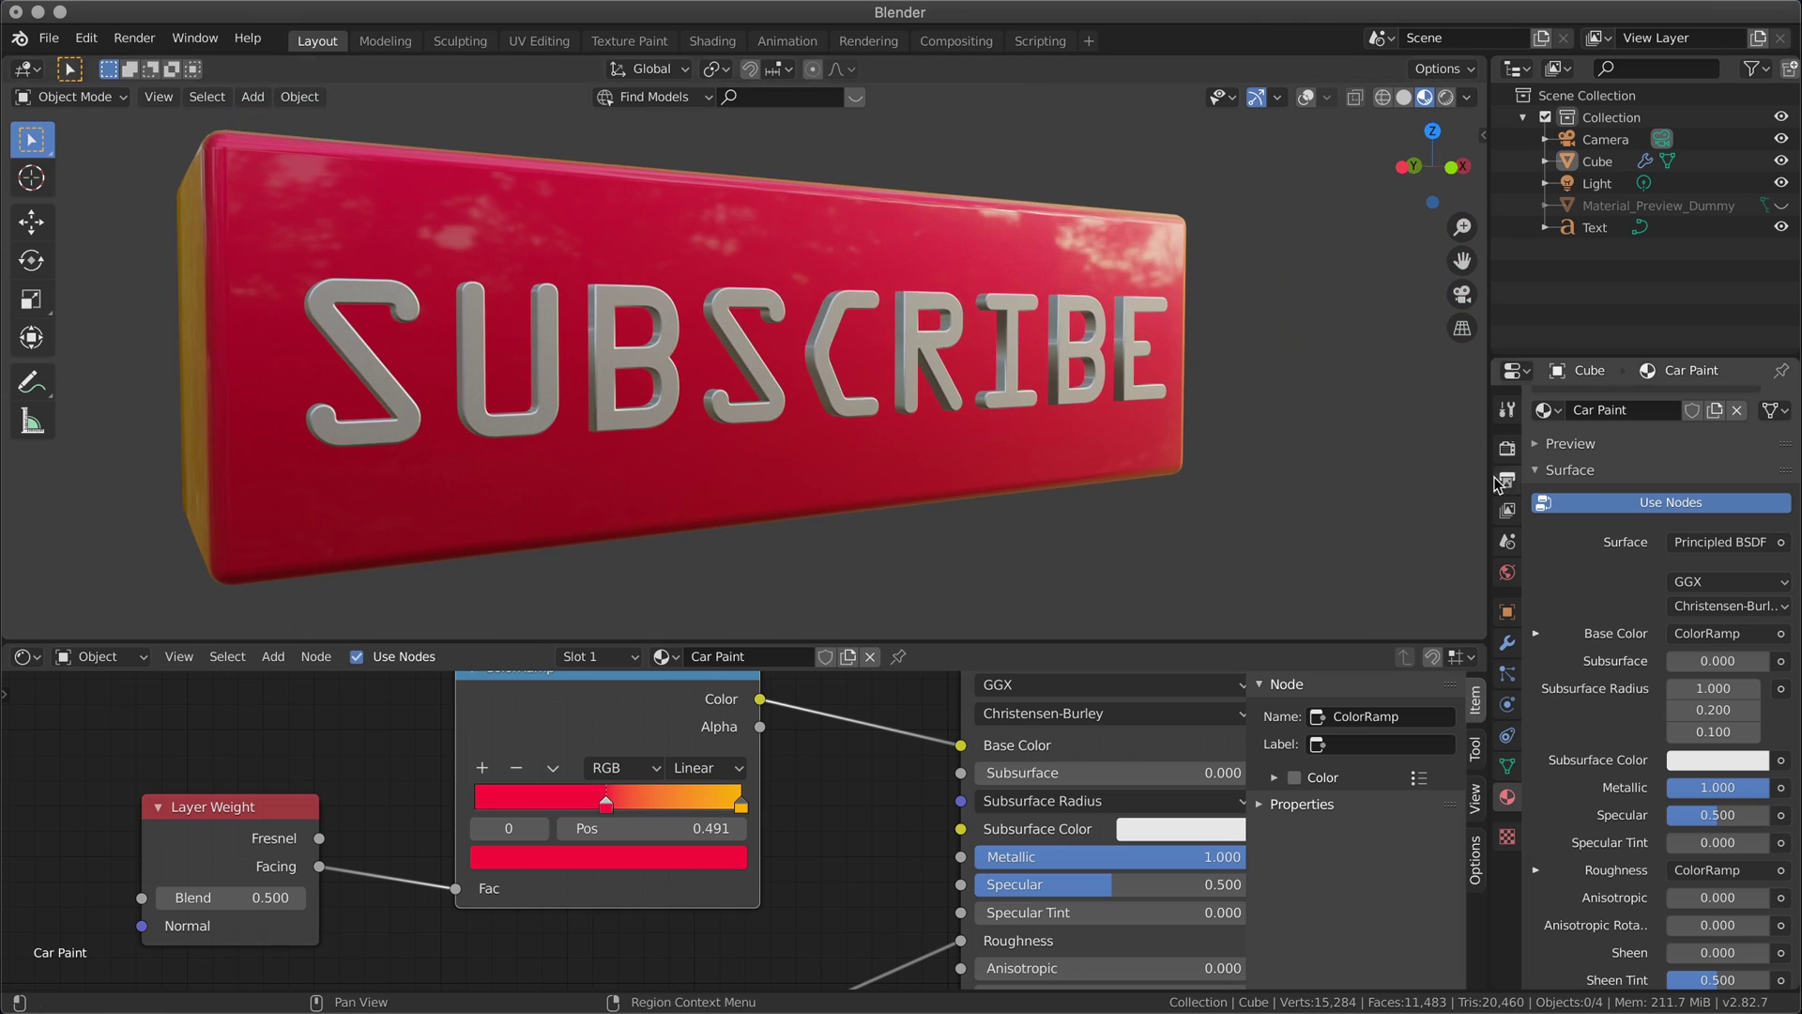